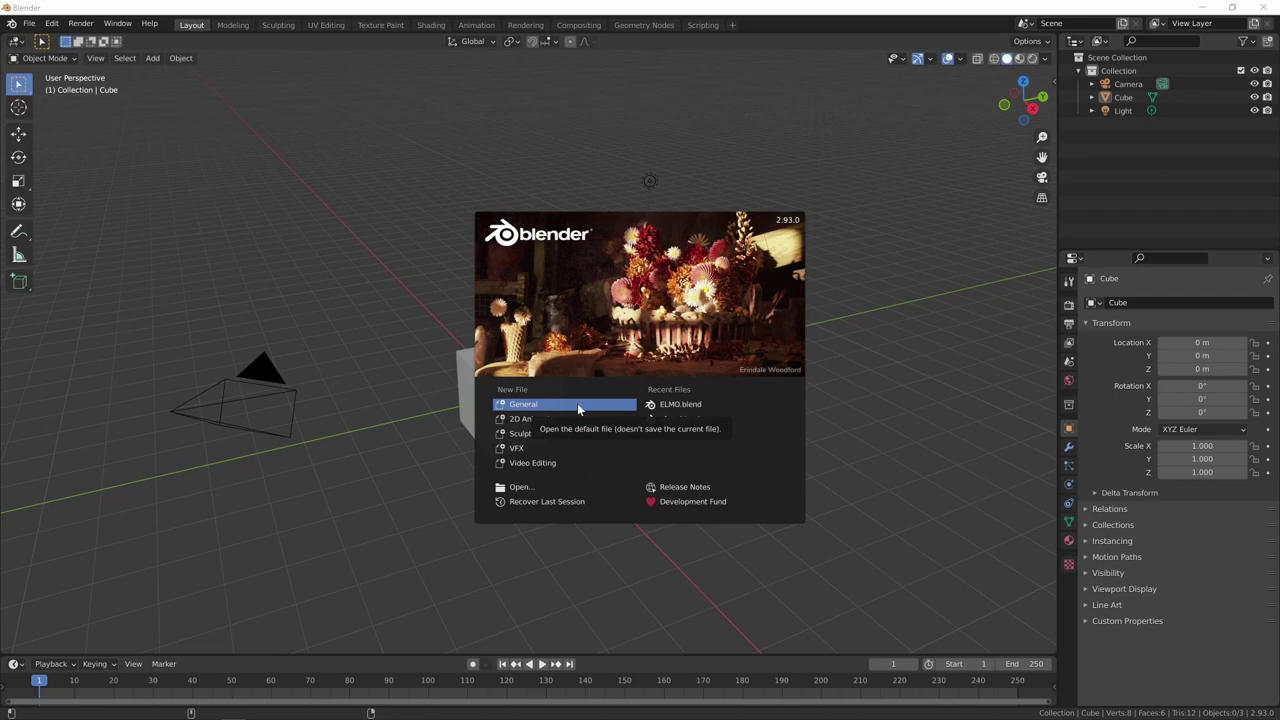
Step: Start a new General scene, orbit around the default cube, and select it
{"action": "left_click", "coordinate": [577, 403]}
{"action": "mouse_move", "coordinate": [661, 443]}
{"action": "middle_mouse_down"}
{"action": "mouse_move", "coordinate": [774, 387]}
{"action": "mouse_move", "coordinate": [817, 439]}
{"action": "mouse_move", "coordinate": [677, 386]}
{"action": "middle_mouse_up"}
{"action": "mouse_move", "coordinate": [709, 426]}
{"action": "middle_mouse_down"}
{"action": "mouse_move", "coordinate": [641, 543]}
{"action": "mouse_move", "coordinate": [680, 546]}
{"action": "mouse_move", "coordinate": [730, 507]}
{"action": "mouse_move", "coordinate": [719, 525]}
{"action": "middle_mouse_up"}
{"action": "left_click", "coordinate": [730, 507]}
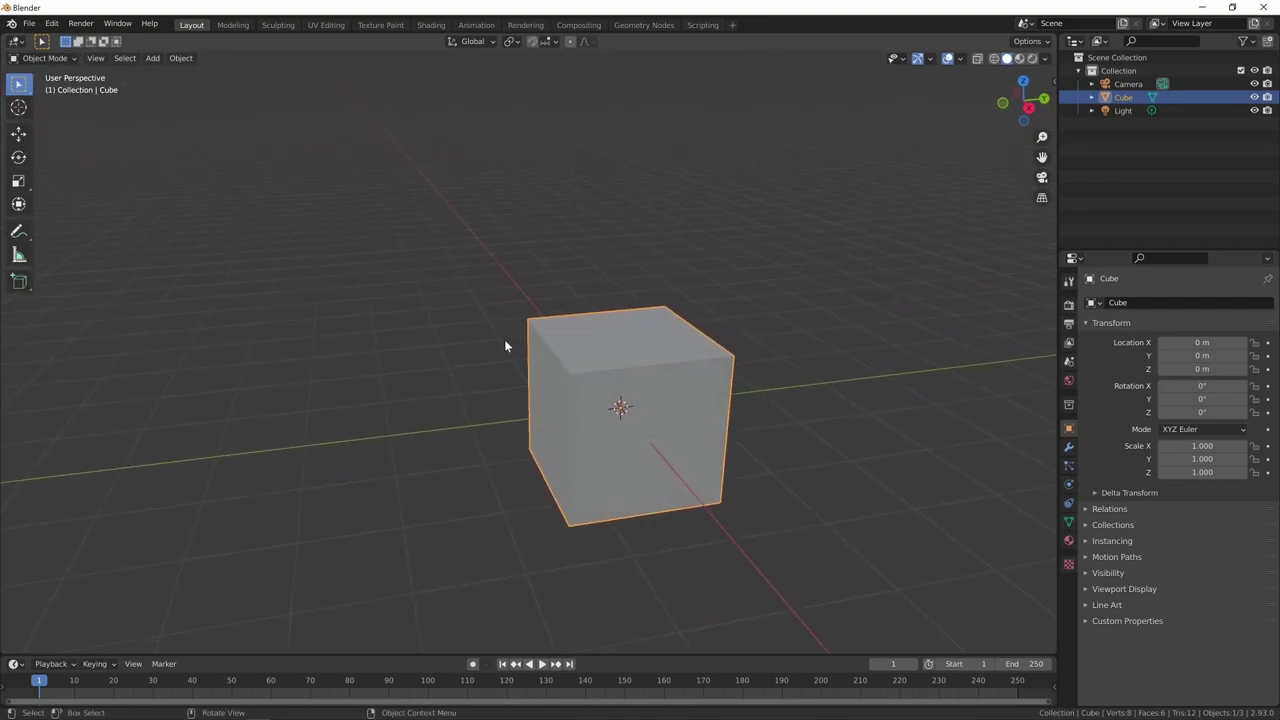
{"action": "left_click", "coordinate": [45, 58]}
Step: Put the cube in Sculpt Mode and notch its top corner with a Box Trim cut
{"action": "left_click", "coordinate": [47, 103]}
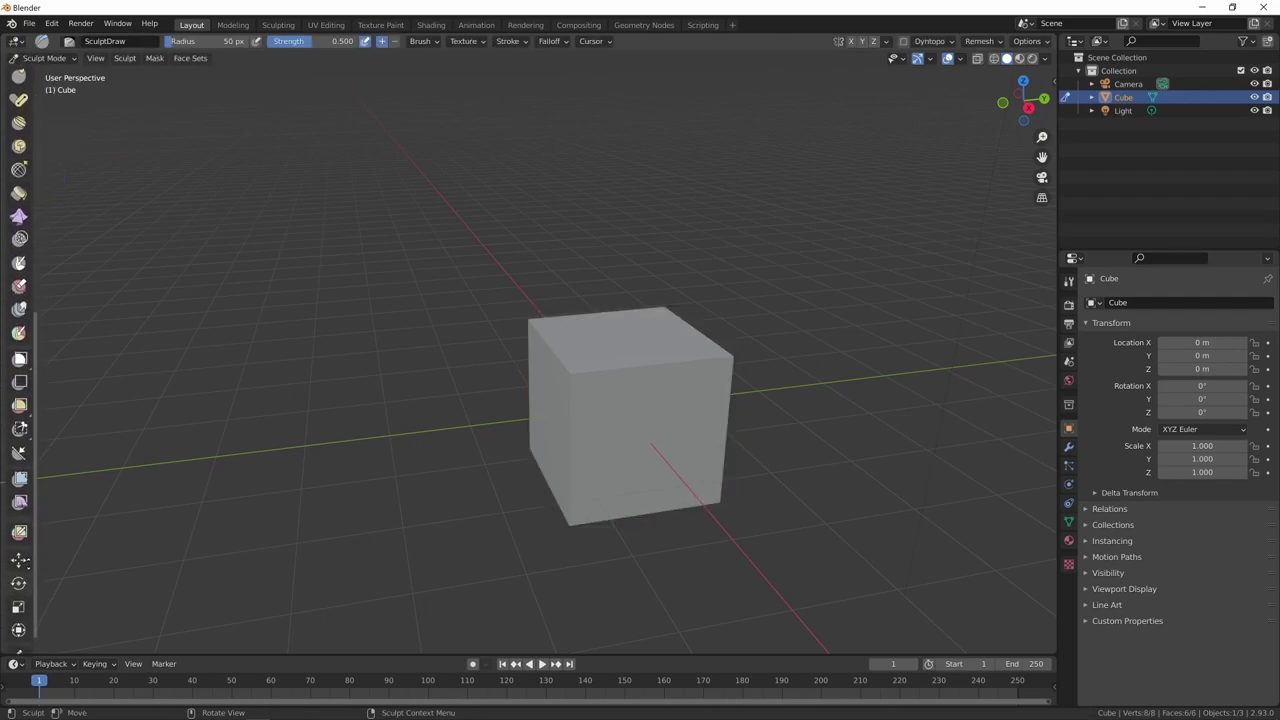
{"action": "scroll", "coordinate": [36, 351], "scroll_direction": "down", "scroll_amount": 1}
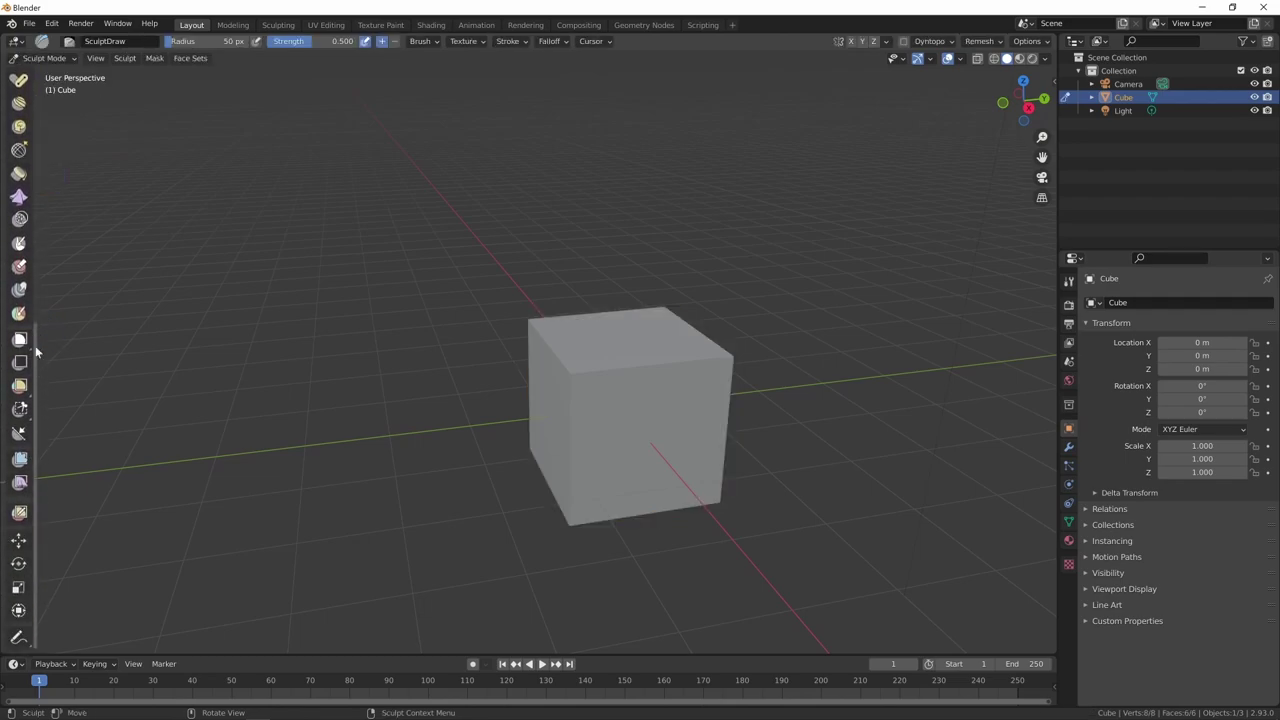
{"action": "left_click", "coordinate": [20, 410]}
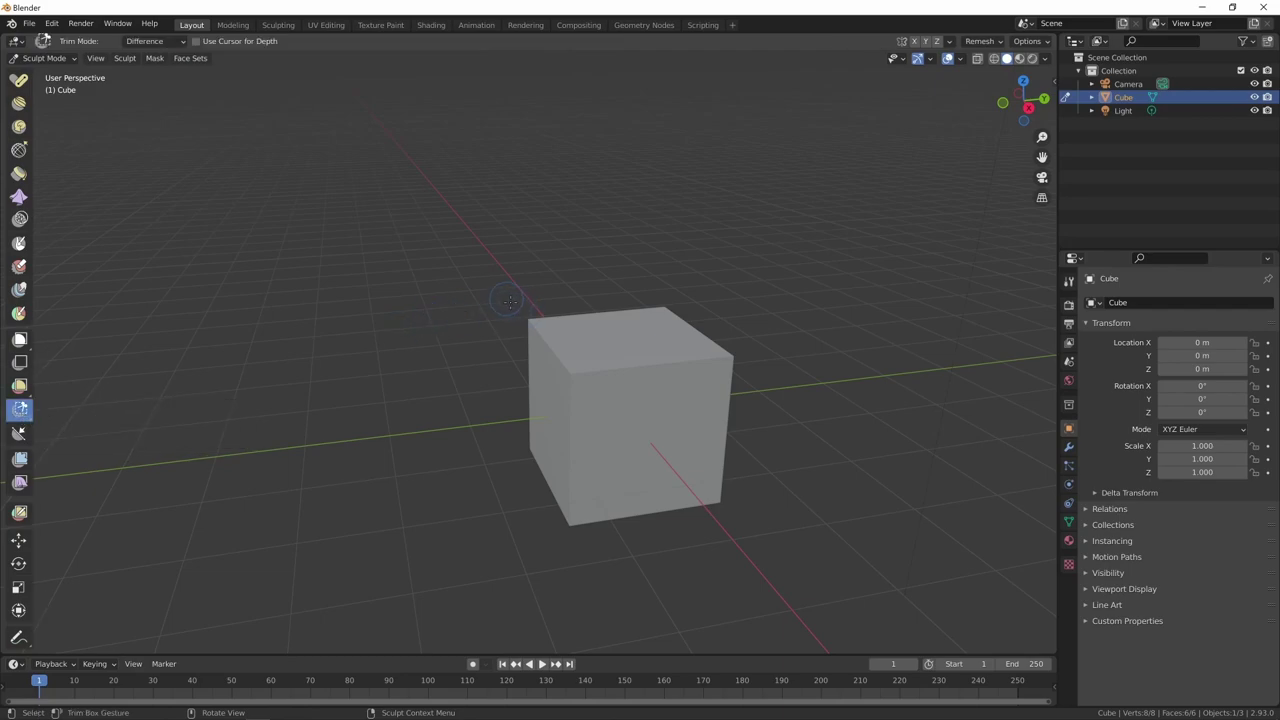
{"action": "left_click_drag", "start_coordinate": [509, 301], "coordinate": [555, 350]}
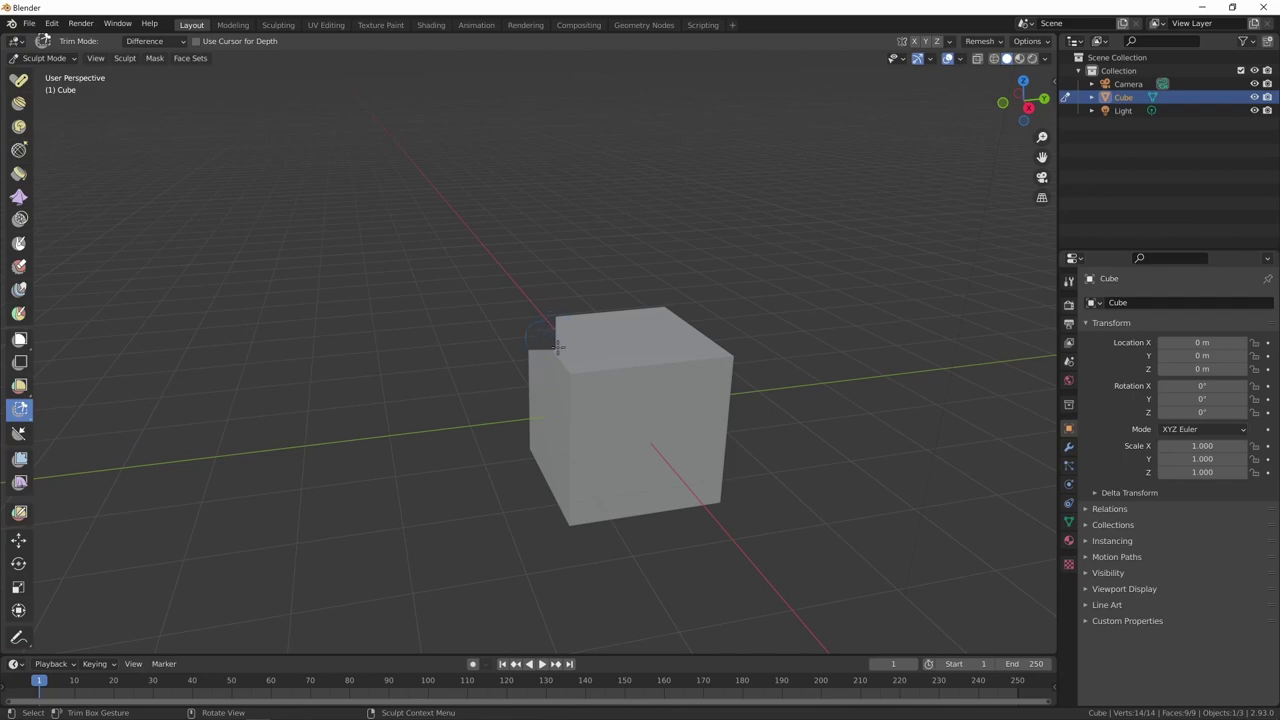
{"action": "mouse_move", "coordinate": [557, 347]}
{"action": "middle_mouse_down"}
{"action": "mouse_move", "coordinate": [603, 392]}
{"action": "mouse_move", "coordinate": [566, 380]}
{"action": "middle_mouse_up"}
{"action": "left_click", "coordinate": [22, 414]}
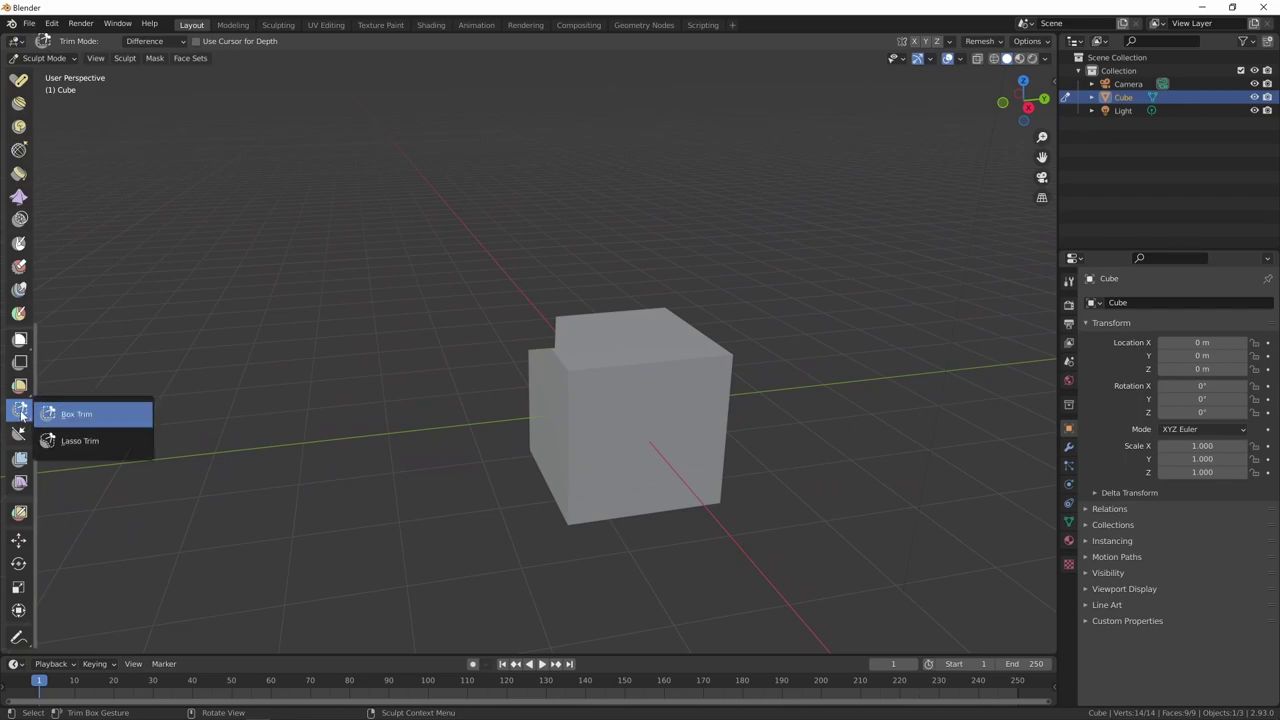
Step: Lasso-trim the cube's top, right side and upper-left, and hide face-set colours in Overlays
{"action": "left_click", "coordinate": [98, 443]}
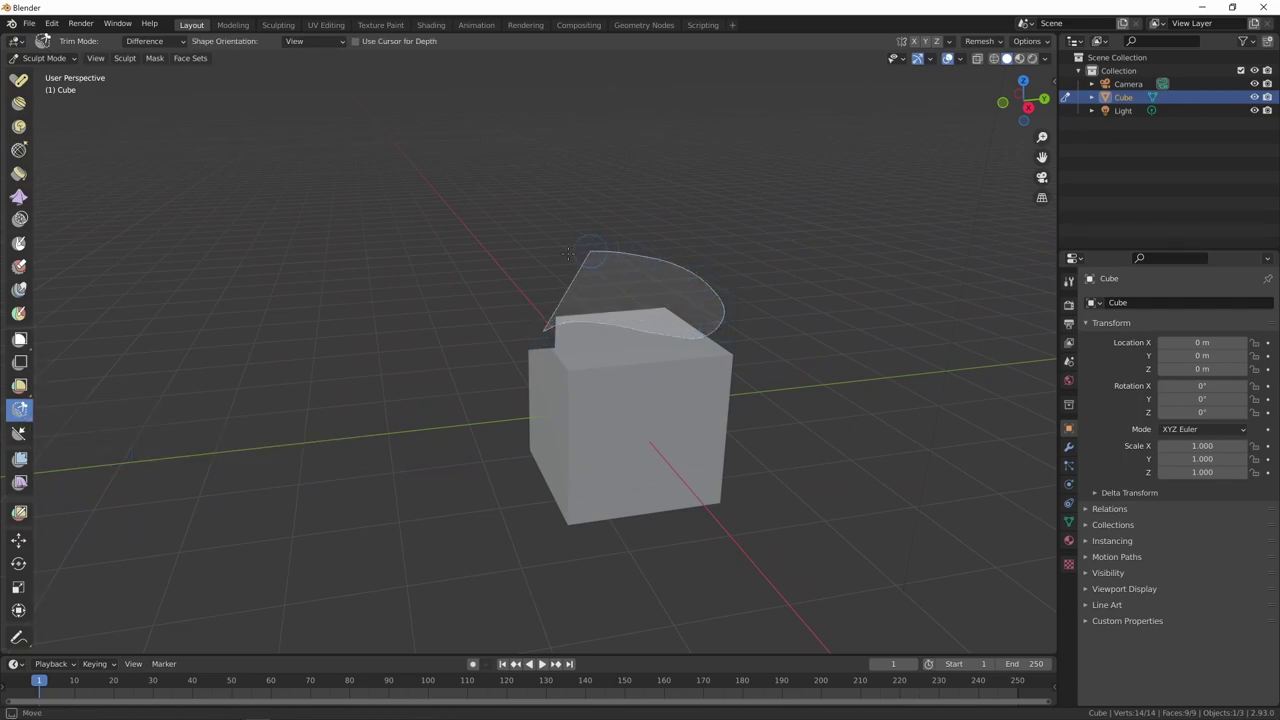
{"action": "left_click_drag", "start_coordinate": [546, 330], "coordinate": [550, 305]}
{"action": "left_click_drag", "start_coordinate": [678, 325], "coordinate": [700, 514]}
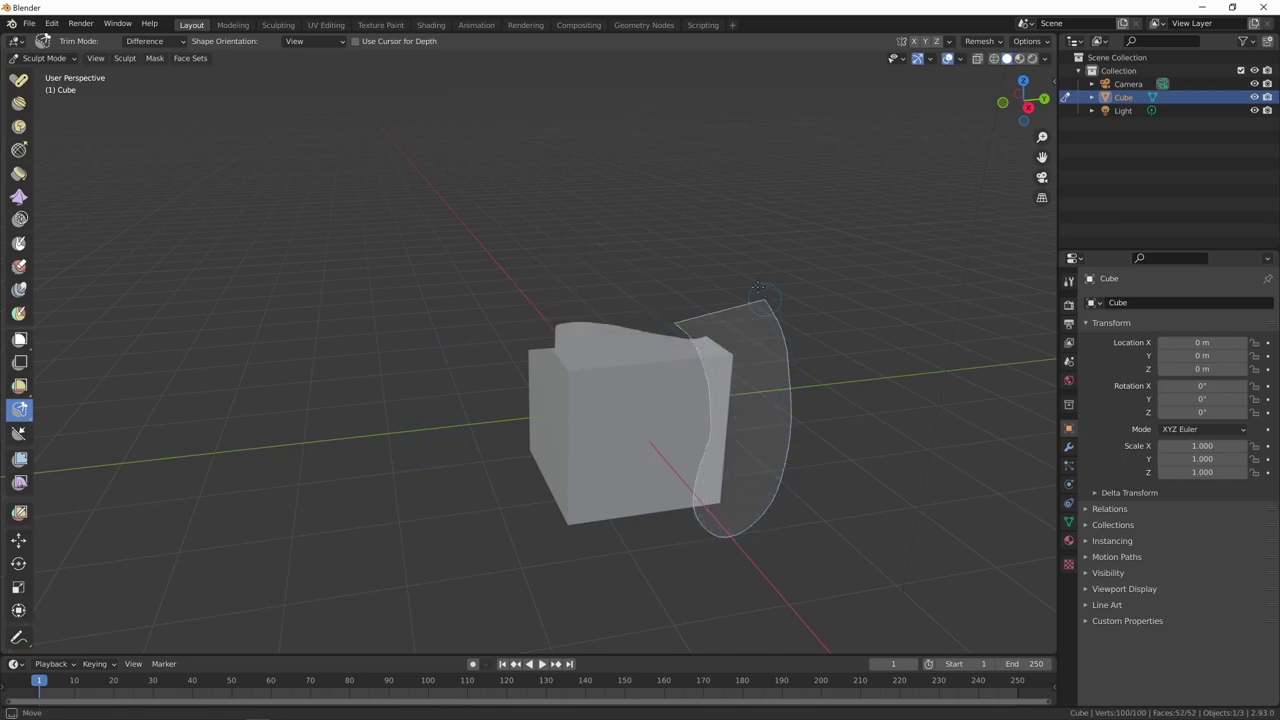
{"action": "mouse_move", "coordinate": [766, 466]}
{"action": "middle_mouse_down"}
{"action": "mouse_move", "coordinate": [676, 476]}
{"action": "mouse_move", "coordinate": [544, 320]}
{"action": "middle_mouse_up"}
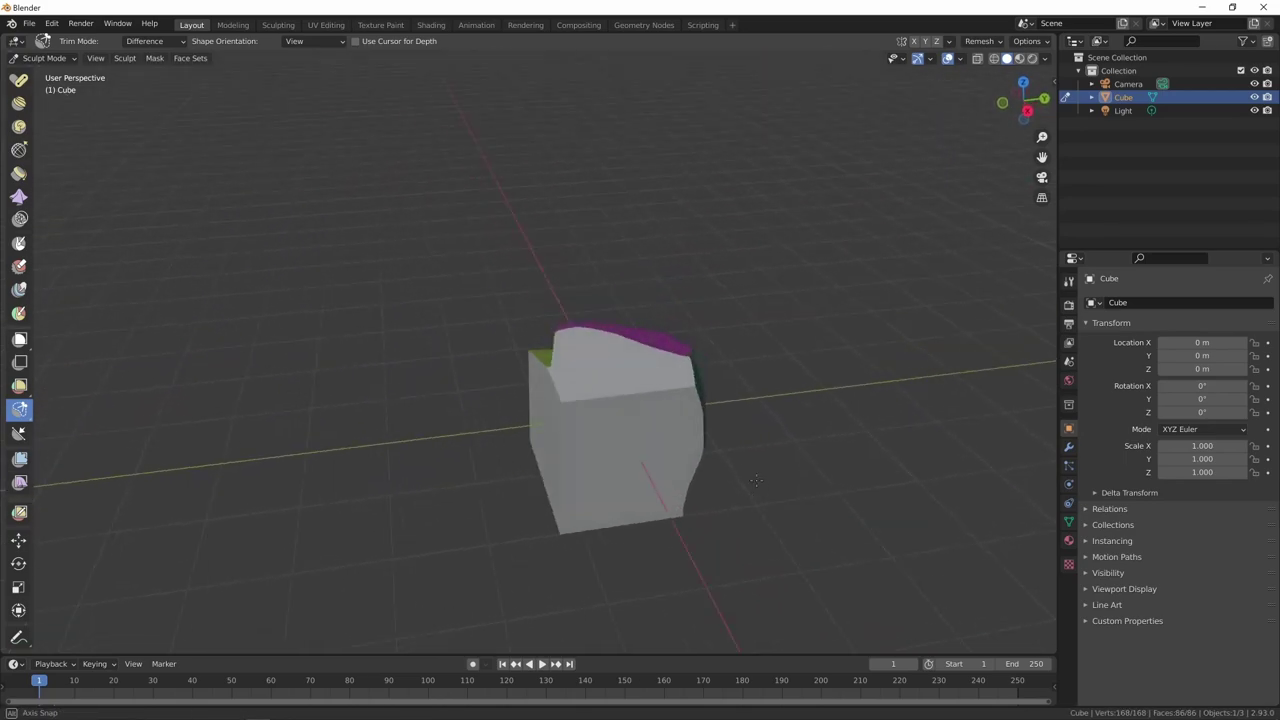
{"action": "left_click_drag", "start_coordinate": [544, 320], "coordinate": [470, 440]}
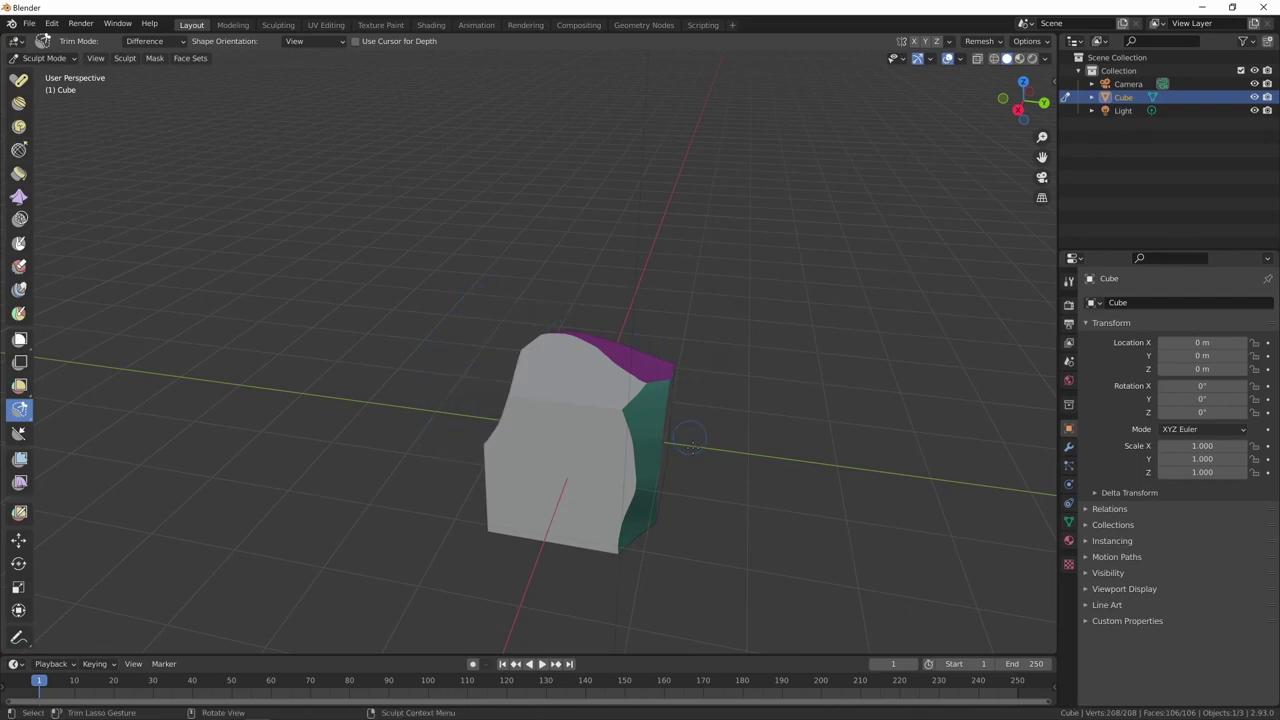
{"action": "mouse_move", "coordinate": [470, 440]}
{"action": "middle_mouse_down"}
{"action": "mouse_move", "coordinate": [604, 393]}
{"action": "mouse_move", "coordinate": [687, 401]}
{"action": "middle_mouse_up"}
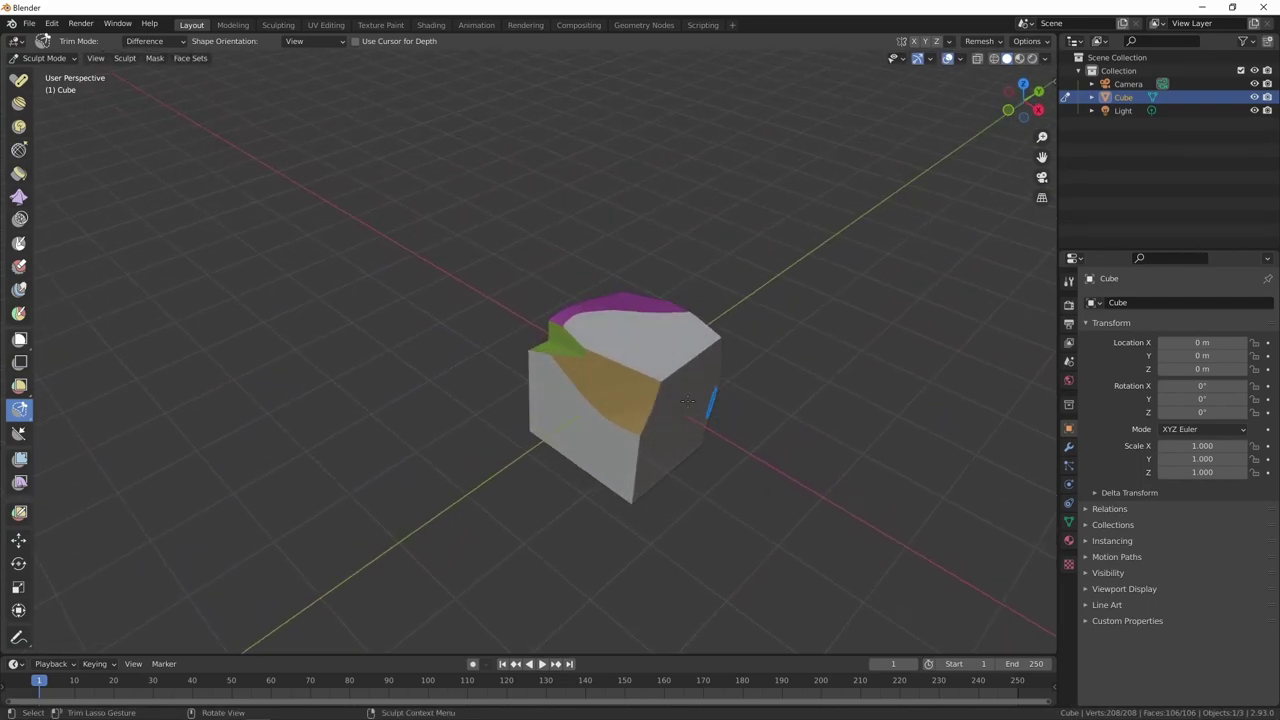
{"action": "left_click", "coordinate": [961, 59]}
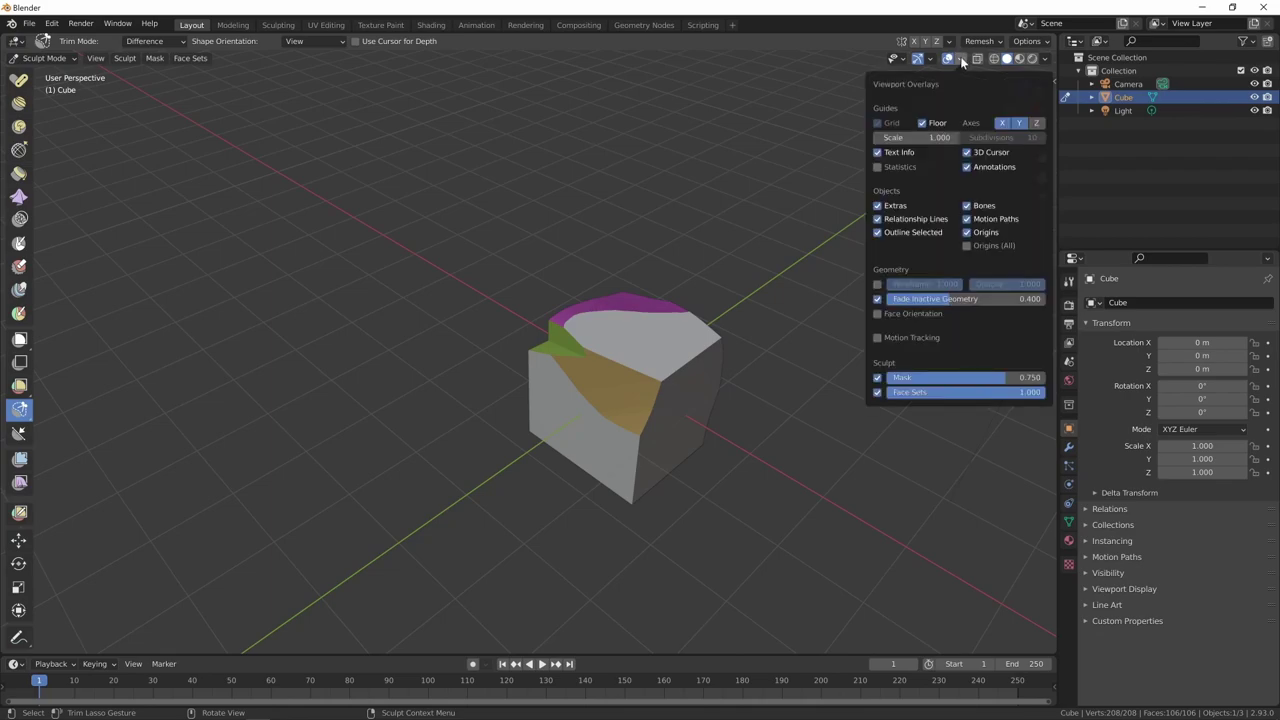
{"action": "left_click", "coordinate": [877, 393]}
Step: Trim further facets off the rock's right corner, sides and lower-left edge
{"action": "middle_click_drag", "start_coordinate": [797, 434], "coordinate": [727, 337]}
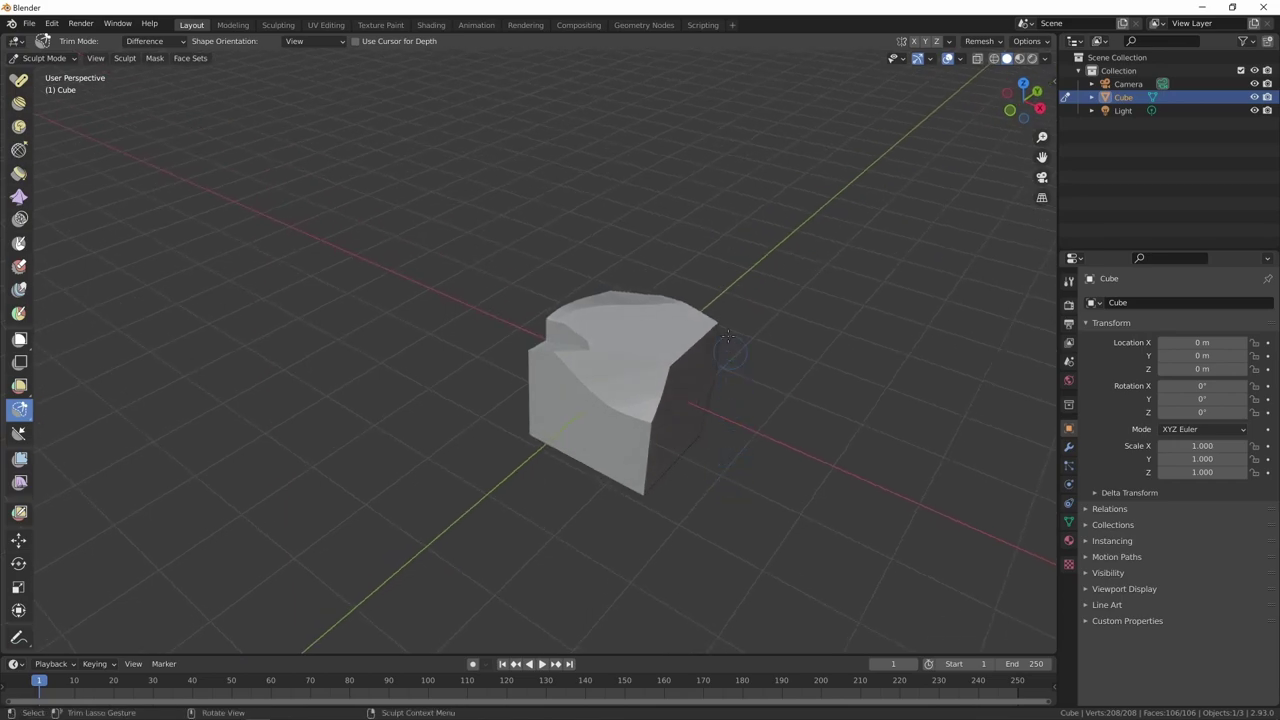
{"action": "left_click_drag", "start_coordinate": [726, 382], "coordinate": [754, 425]}
{"action": "middle_click_drag", "start_coordinate": [632, 508], "coordinate": [660, 430]}
{"action": "left_click_drag", "start_coordinate": [600, 330], "coordinate": [690, 340]}
{"action": "middle_click_drag", "start_coordinate": [690, 340], "coordinate": [700, 300]}
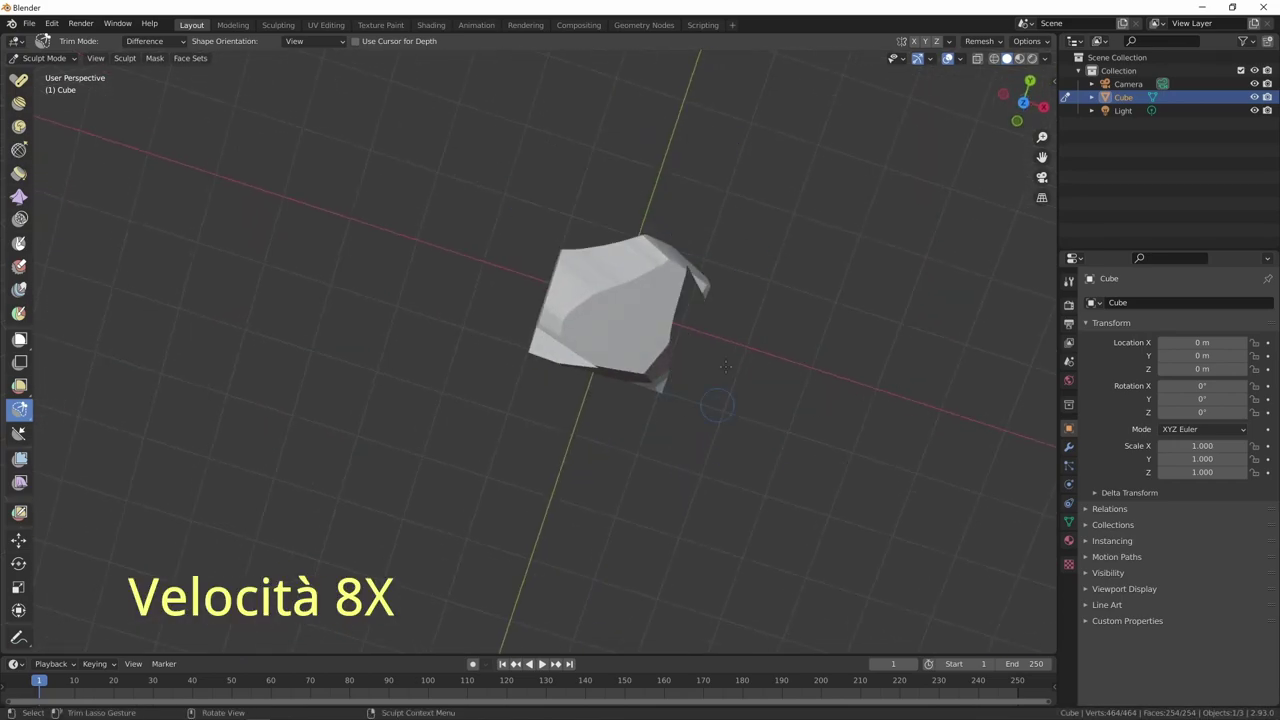
{"action": "mouse_move", "coordinate": [690, 325]}
{"action": "left_mouse_down"}
{"action": "mouse_move", "coordinate": [749, 353]}
{"action": "mouse_move", "coordinate": [740, 372]}
{"action": "left_mouse_up"}
{"action": "middle_click_drag", "start_coordinate": [600, 420], "coordinate": [420, 480]}
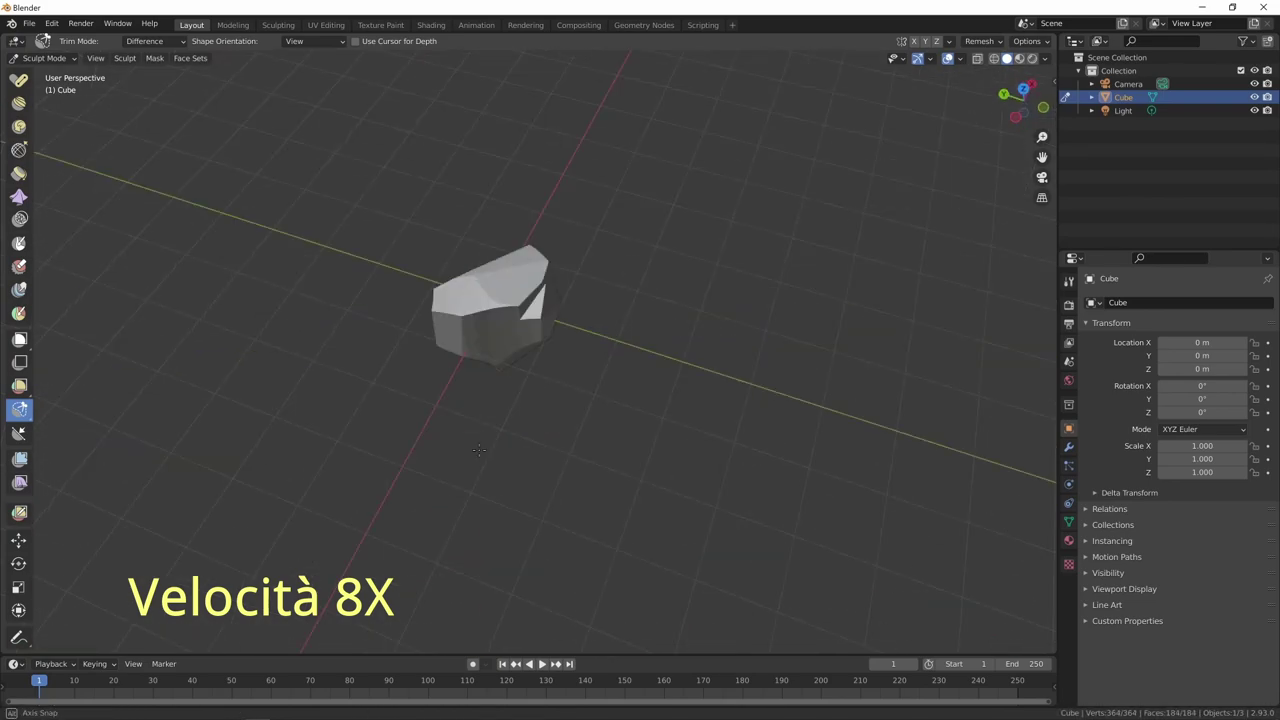
{"action": "left_click_drag", "start_coordinate": [292, 550], "coordinate": [383, 551]}
{"action": "mouse_move", "coordinate": [383, 551]}
{"action": "middle_mouse_down"}
{"action": "mouse_move", "coordinate": [805, 322]}
{"action": "mouse_move", "coordinate": [700, 330]}
{"action": "middle_mouse_up"}
Step: Return the rock to Object Mode in wireframe view and open its Add Modifier list
{"action": "left_click", "coordinate": [45, 58]}
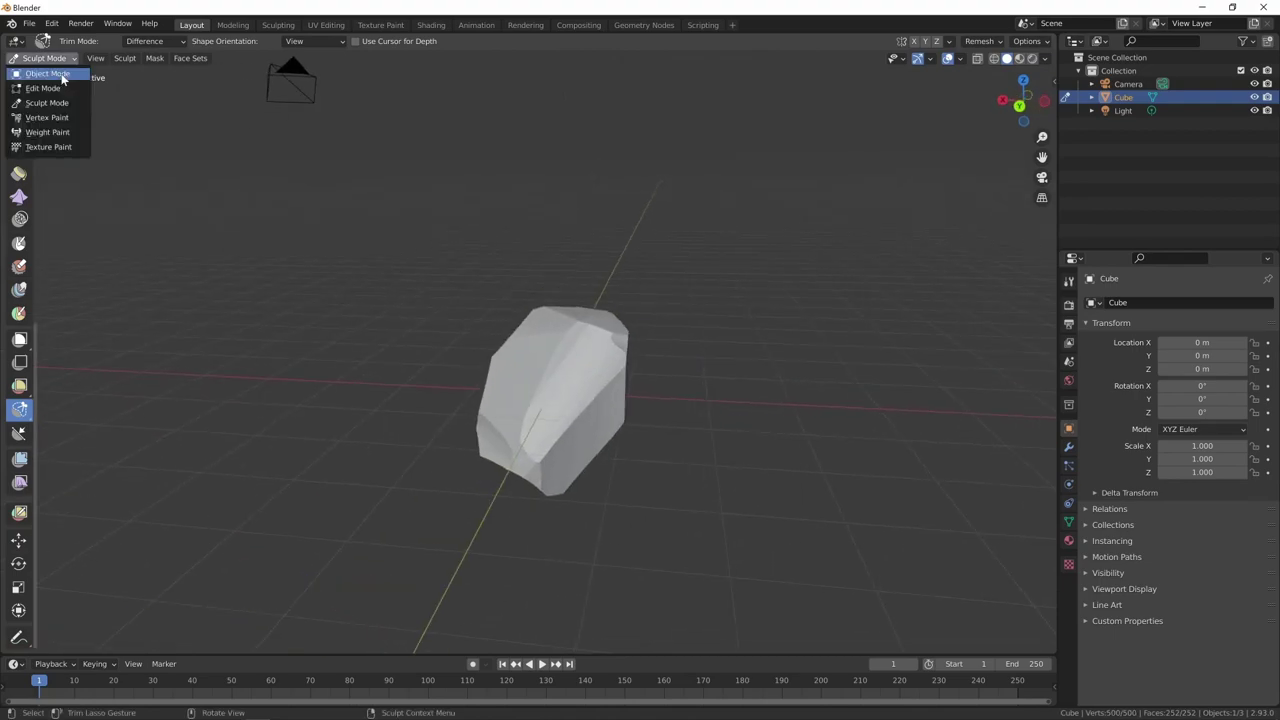
{"action": "left_click", "coordinate": [40, 62]}
{"action": "mouse_move", "coordinate": [563, 481]}
{"action": "middle_mouse_down"}
{"action": "mouse_move", "coordinate": [761, 481]}
{"action": "mouse_move", "coordinate": [750, 421]}
{"action": "mouse_move", "coordinate": [775, 441]}
{"action": "mouse_move", "coordinate": [711, 443]}
{"action": "mouse_move", "coordinate": [628, 402]}
{"action": "mouse_move", "coordinate": [594, 449]}
{"action": "mouse_move", "coordinate": [720, 474]}
{"action": "mouse_move", "coordinate": [769, 454]}
{"action": "mouse_move", "coordinate": [757, 463]}
{"action": "mouse_move", "coordinate": [782, 465]}
{"action": "mouse_move", "coordinate": [751, 435]}
{"action": "mouse_move", "coordinate": [757, 453]}
{"action": "middle_mouse_up"}
{"action": "key", "text": "shift+z"}
{"action": "left_click", "coordinate": [1068, 446]}
{"action": "left_click", "coordinate": [1161, 301]}
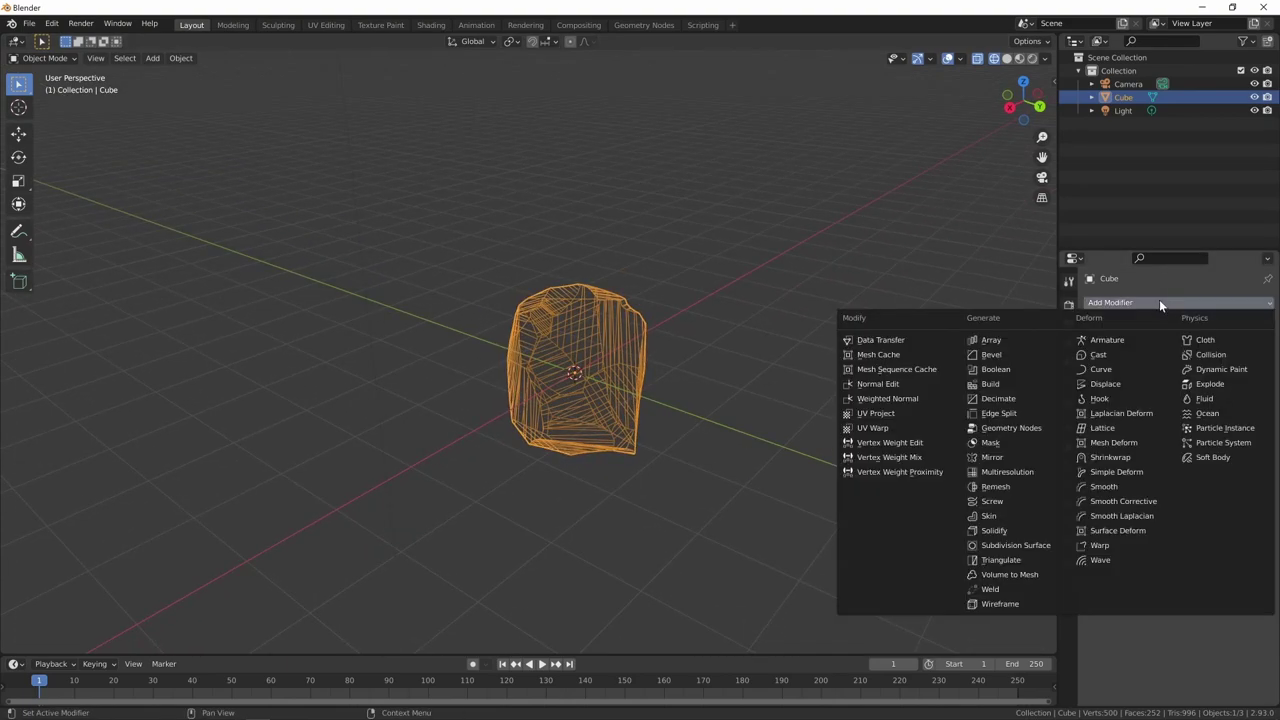
{"action": "left_click", "coordinate": [1000, 399]}
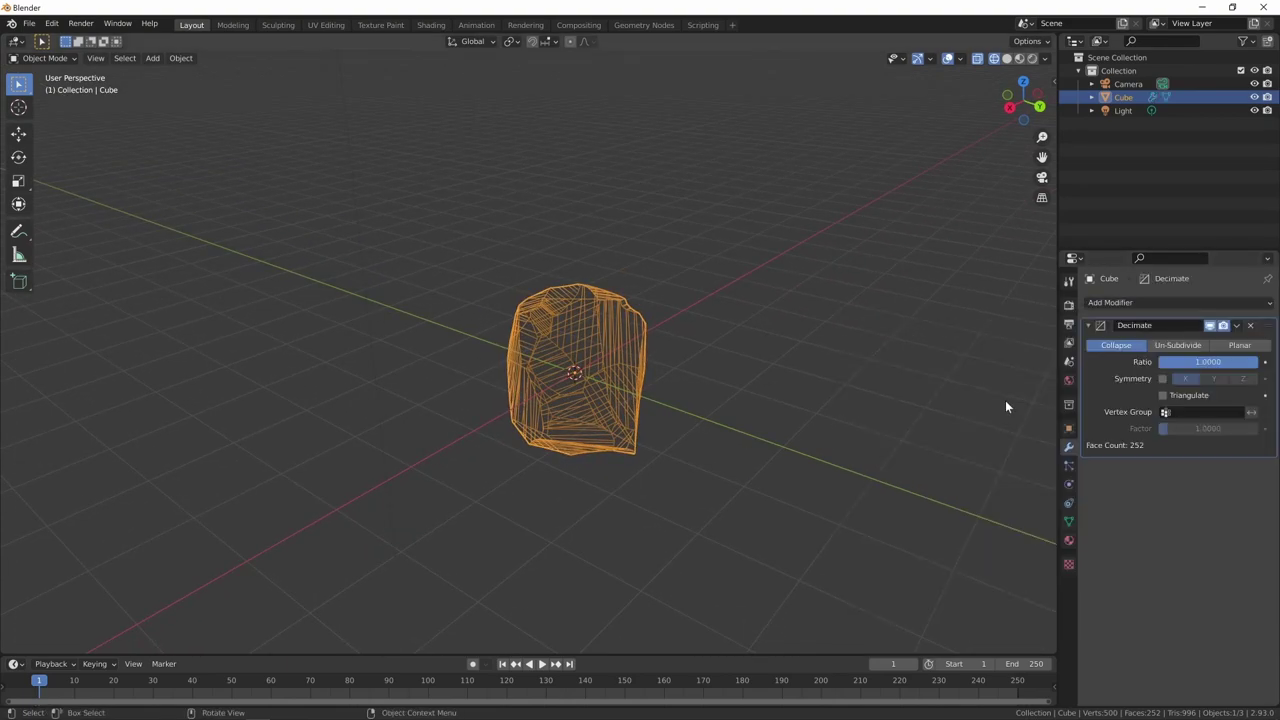
{"action": "middle_click_drag", "start_coordinate": [897, 497], "coordinate": [846, 471]}
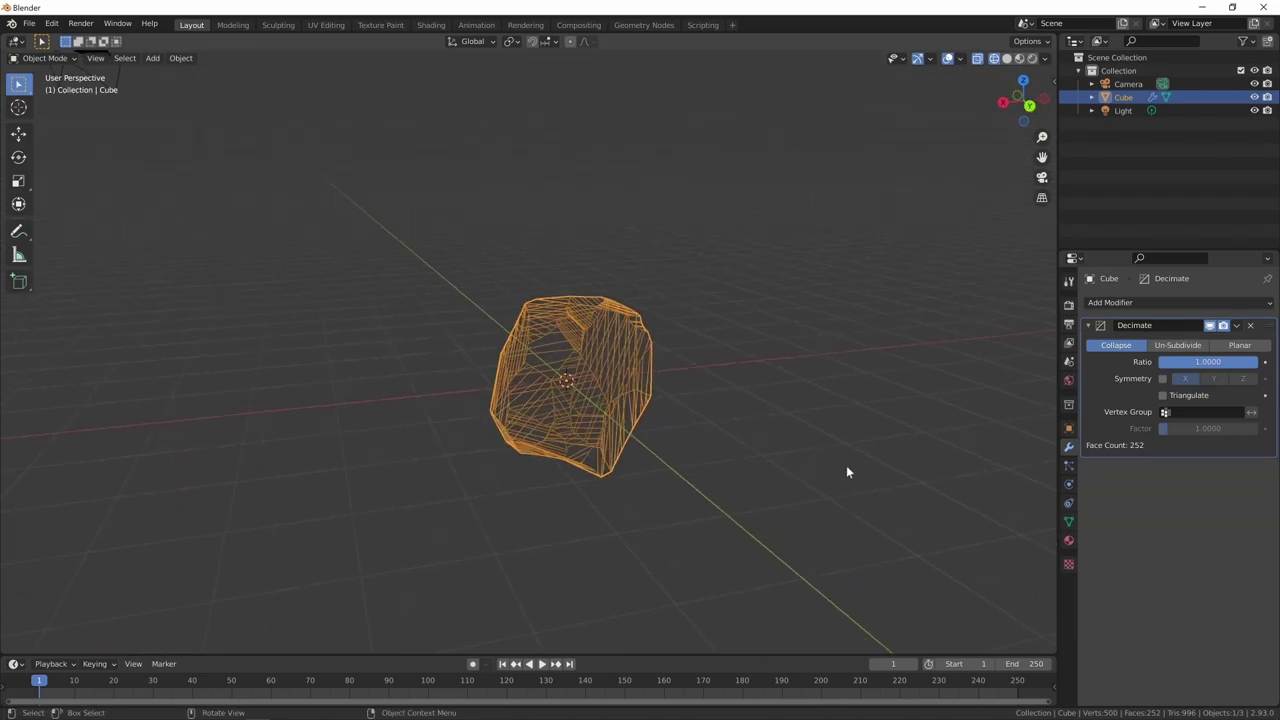
{"action": "left_click_drag", "start_coordinate": [1216, 361], "coordinate": [1240, 369]}
{"action": "key", "text": "shift+z"}
{"action": "middle_click_drag", "start_coordinate": [753, 450], "coordinate": [847, 421]}
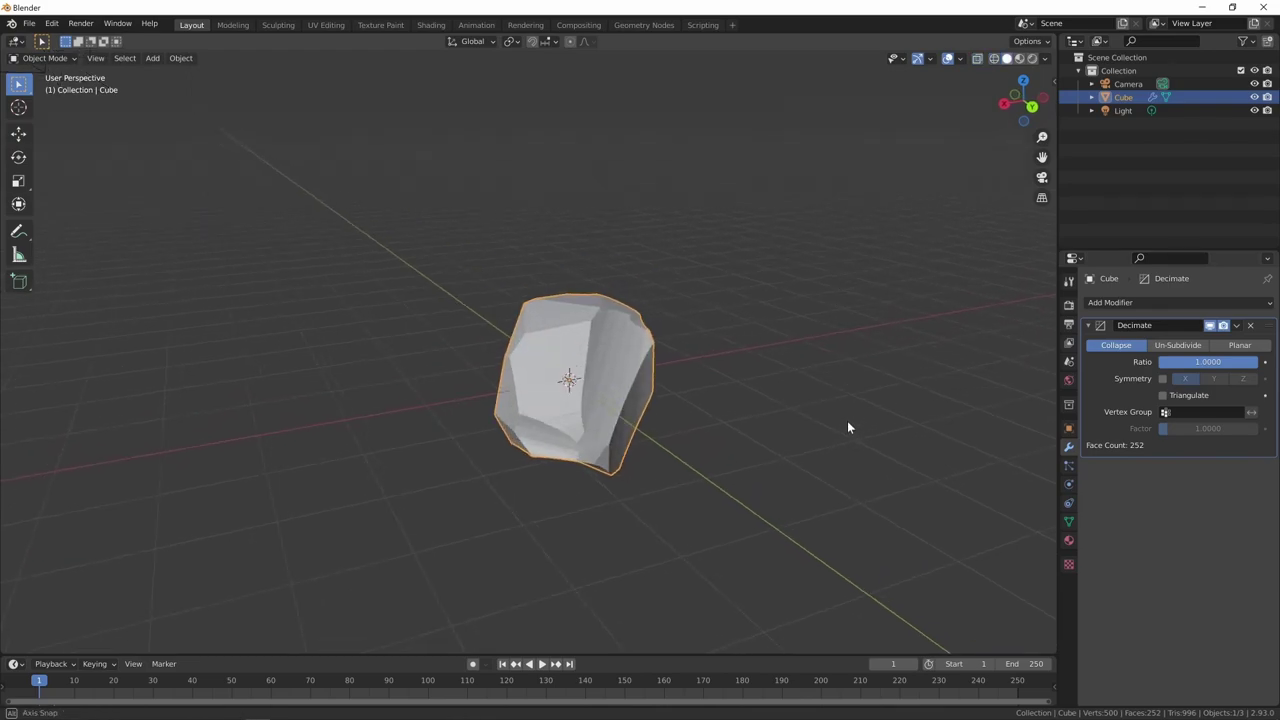
{"action": "left_click_drag", "start_coordinate": [1180, 370], "coordinate": [1161, 370]}
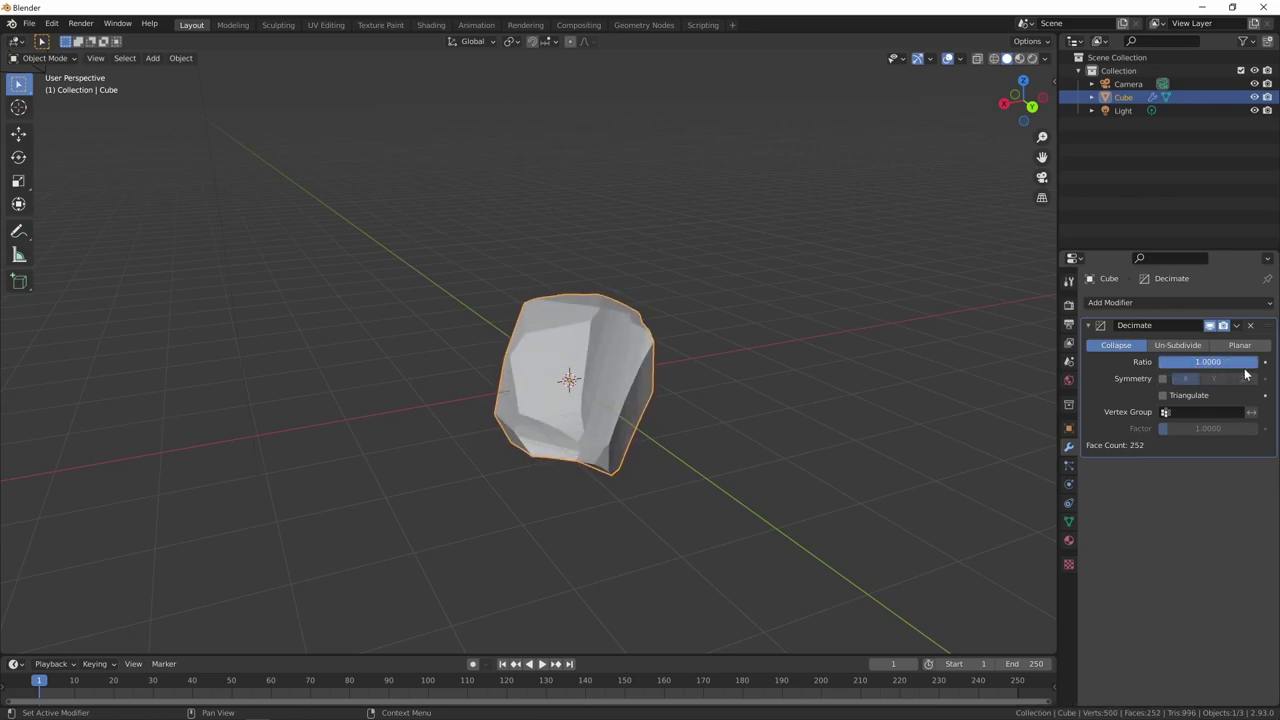
{"action": "middle_click_drag", "start_coordinate": [860, 420], "coordinate": [674, 385]}
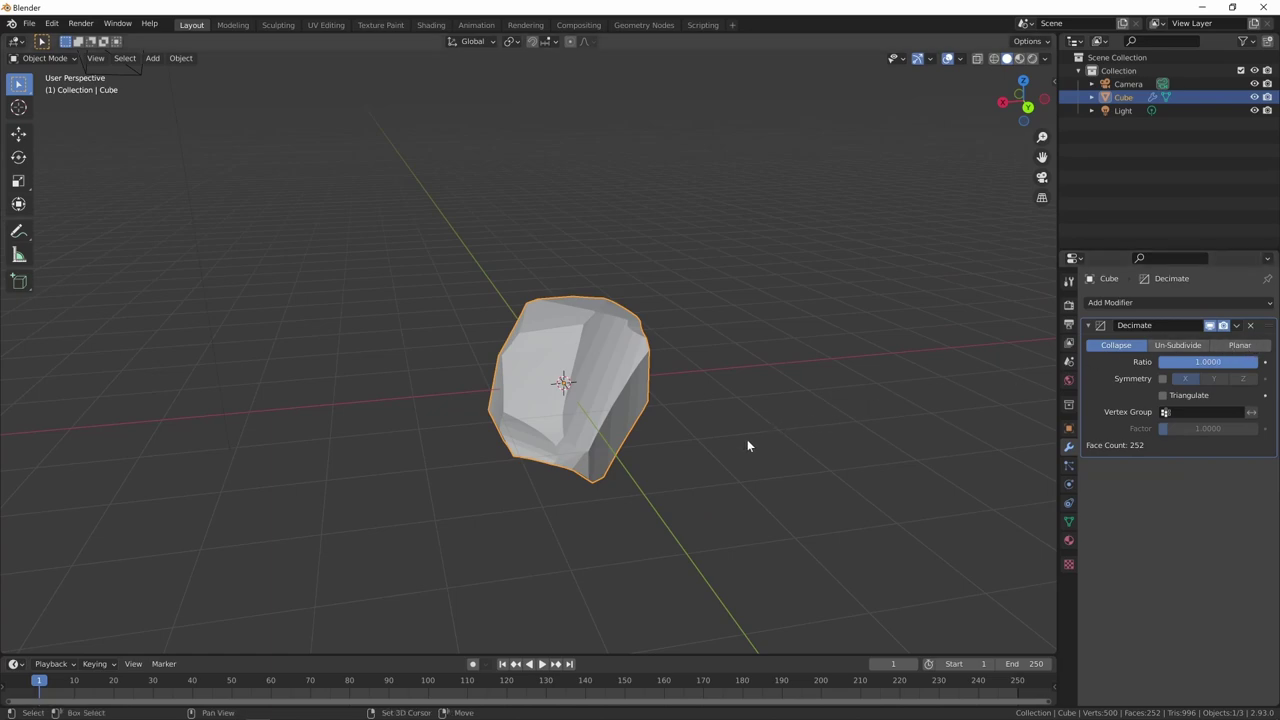
{"action": "key", "text": "shift+z"}
{"action": "mouse_move", "coordinate": [736, 450]}
{"action": "middle_mouse_down"}
{"action": "mouse_move", "coordinate": [754, 431]}
{"action": "mouse_move", "coordinate": [647, 429]}
{"action": "middle_mouse_up"}
Step: Switch Decimate to Planar, compare with the preview toggled off and on, then return to solid shading
{"action": "left_click", "coordinate": [1240, 345]}
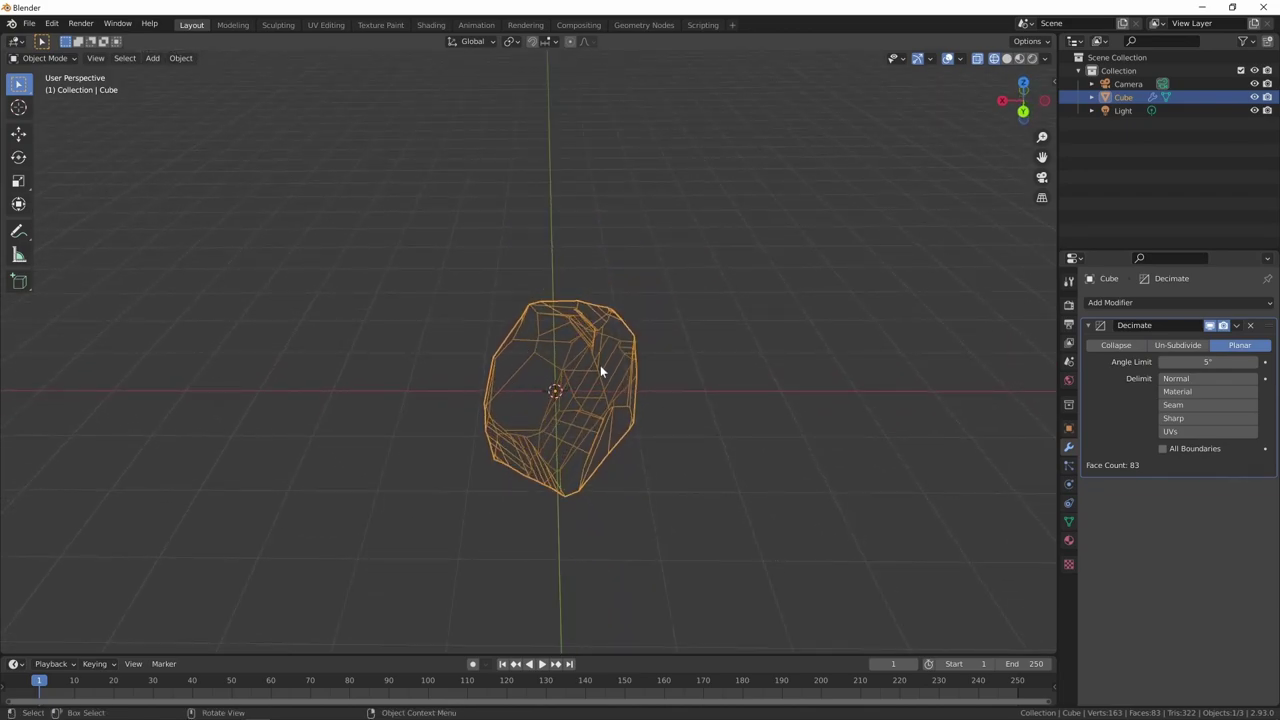
{"action": "mouse_move", "coordinate": [600, 369]}
{"action": "middle_mouse_down"}
{"action": "mouse_move", "coordinate": [725, 448]}
{"action": "mouse_move", "coordinate": [689, 447]}
{"action": "middle_mouse_up"}
{"action": "mouse_move", "coordinate": [649, 378]}
{"action": "middle_mouse_down"}
{"action": "mouse_move", "coordinate": [840, 369]}
{"action": "mouse_move", "coordinate": [837, 340]}
{"action": "mouse_move", "coordinate": [674, 349]}
{"action": "mouse_move", "coordinate": [731, 400]}
{"action": "mouse_move", "coordinate": [626, 409]}
{"action": "middle_mouse_up"}
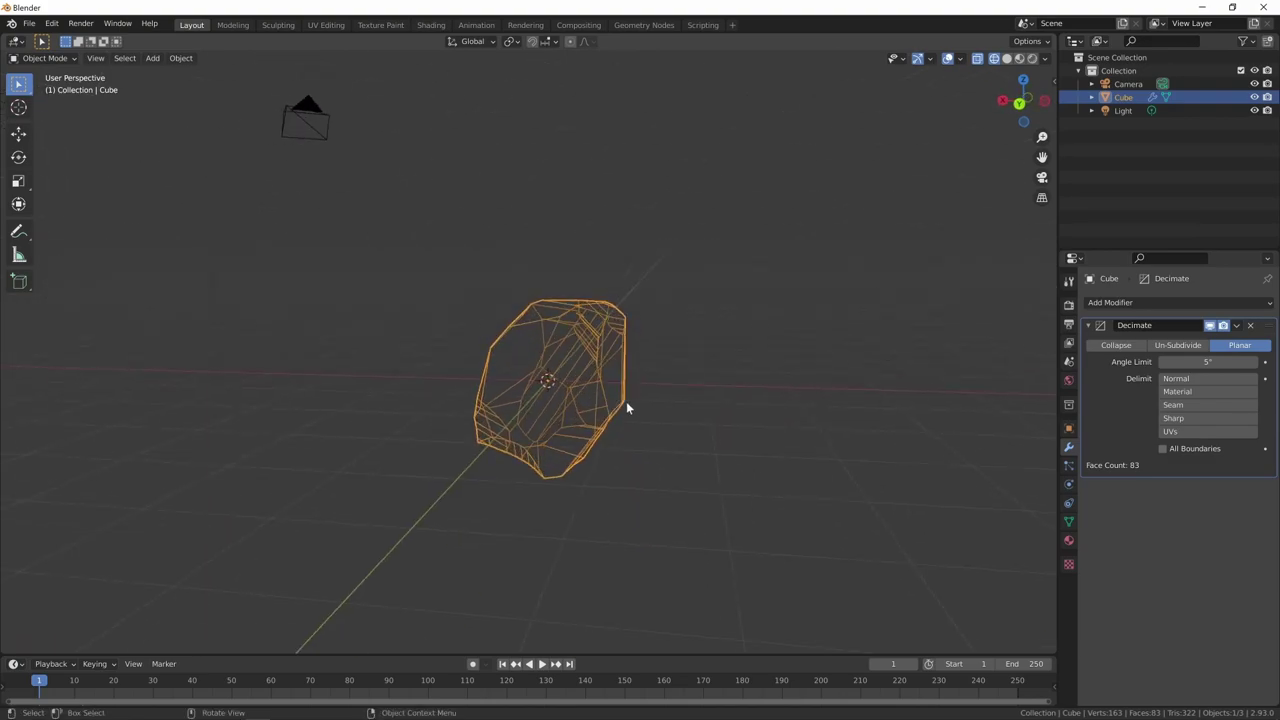
{"action": "left_click", "coordinate": [1211, 327]}
{"action": "mouse_move", "coordinate": [791, 354]}
{"action": "middle_mouse_down"}
{"action": "mouse_move", "coordinate": [563, 380]}
{"action": "mouse_move", "coordinate": [524, 349]}
{"action": "middle_mouse_up"}
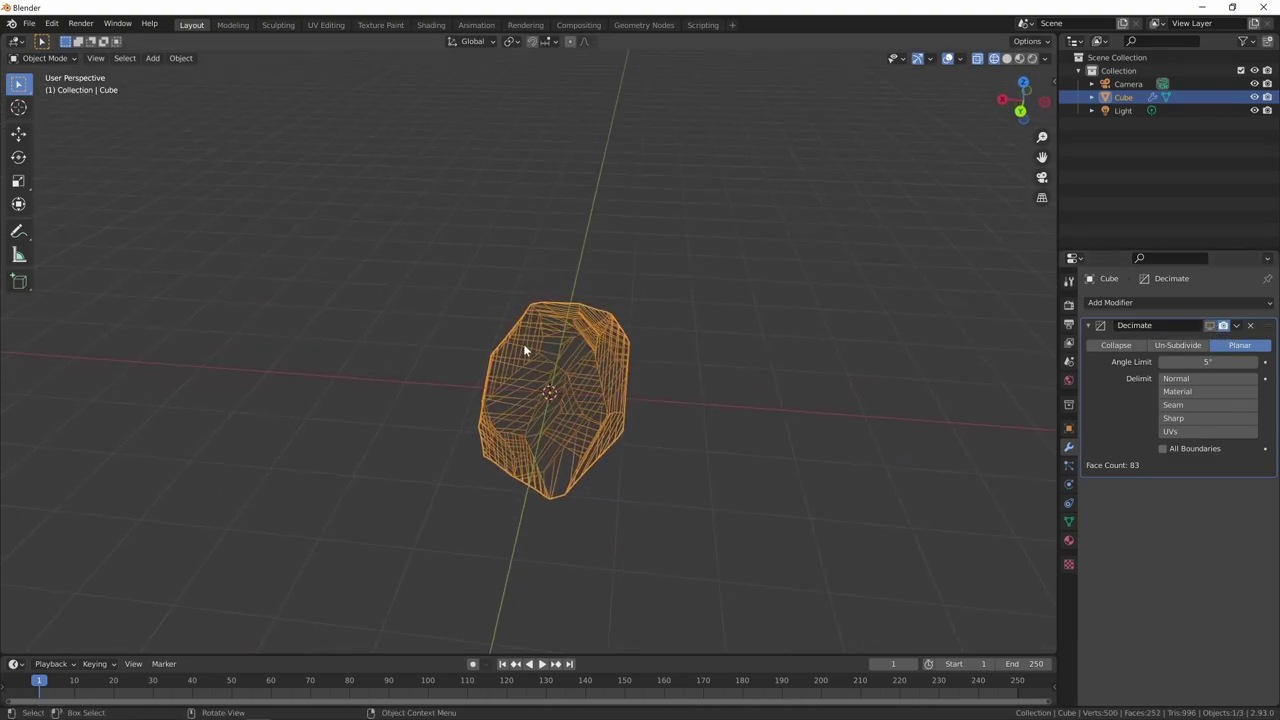
{"action": "left_click", "coordinate": [1210, 325]}
{"action": "mouse_move", "coordinate": [627, 420]}
{"action": "middle_mouse_down"}
{"action": "mouse_move", "coordinate": [744, 421]}
{"action": "mouse_move", "coordinate": [616, 411]}
{"action": "middle_mouse_up"}
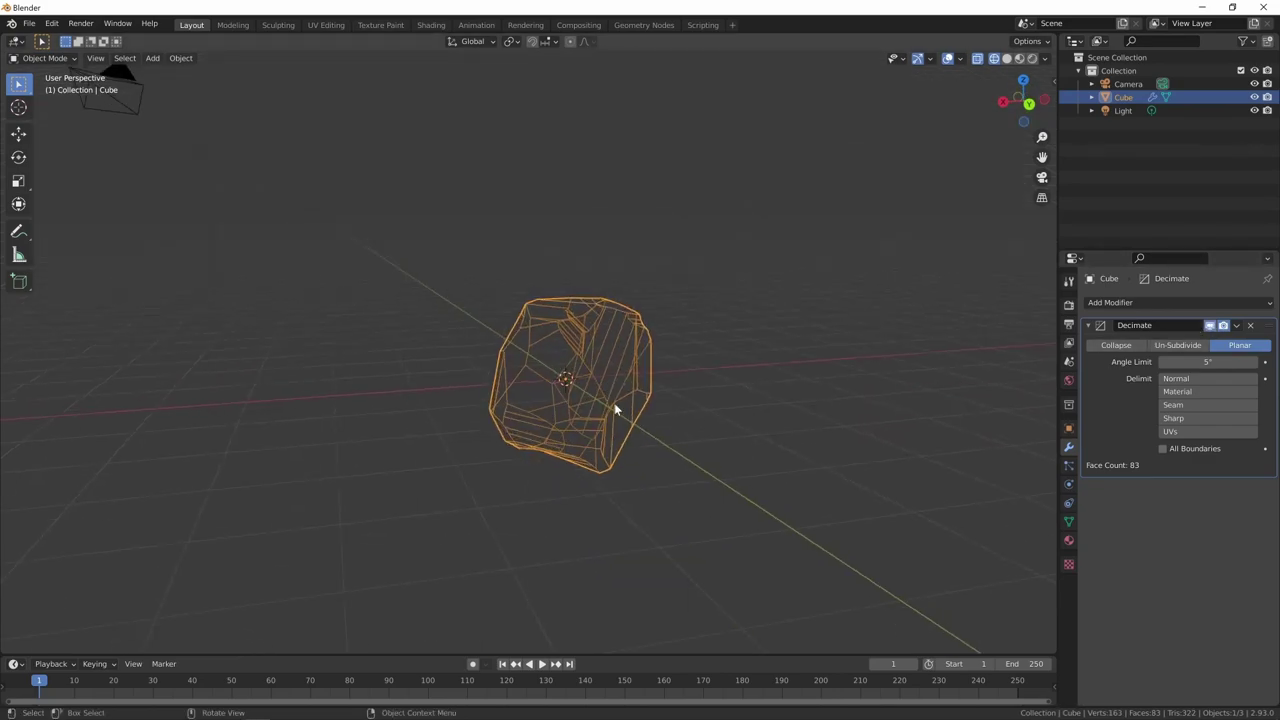
{"action": "key", "text": "shift+z"}
{"action": "mouse_move", "coordinate": [556, 360]}
{"action": "middle_mouse_down"}
{"action": "mouse_move", "coordinate": [658, 410]}
{"action": "mouse_move", "coordinate": [596, 357]}
{"action": "mouse_move", "coordinate": [607, 320]}
{"action": "mouse_move", "coordinate": [648, 400]}
{"action": "mouse_move", "coordinate": [600, 342]}
{"action": "mouse_move", "coordinate": [745, 338]}
{"action": "mouse_move", "coordinate": [702, 320]}
{"action": "mouse_move", "coordinate": [740, 391]}
{"action": "mouse_move", "coordinate": [717, 426]}
{"action": "mouse_move", "coordinate": [840, 425]}
{"action": "middle_mouse_up"}
Step: Set the planar Angle Limit to 13° after trying 15°
{"action": "left_click_drag", "start_coordinate": [1193, 362], "coordinate": [1232, 362]}
{"action": "mouse_move", "coordinate": [774, 479]}
{"action": "middle_mouse_down"}
{"action": "mouse_move", "coordinate": [606, 521]}
{"action": "mouse_move", "coordinate": [520, 512]}
{"action": "mouse_move", "coordinate": [543, 470]}
{"action": "mouse_move", "coordinate": [670, 450]}
{"action": "mouse_move", "coordinate": [821, 456]}
{"action": "mouse_move", "coordinate": [968, 420]}
{"action": "middle_mouse_up"}
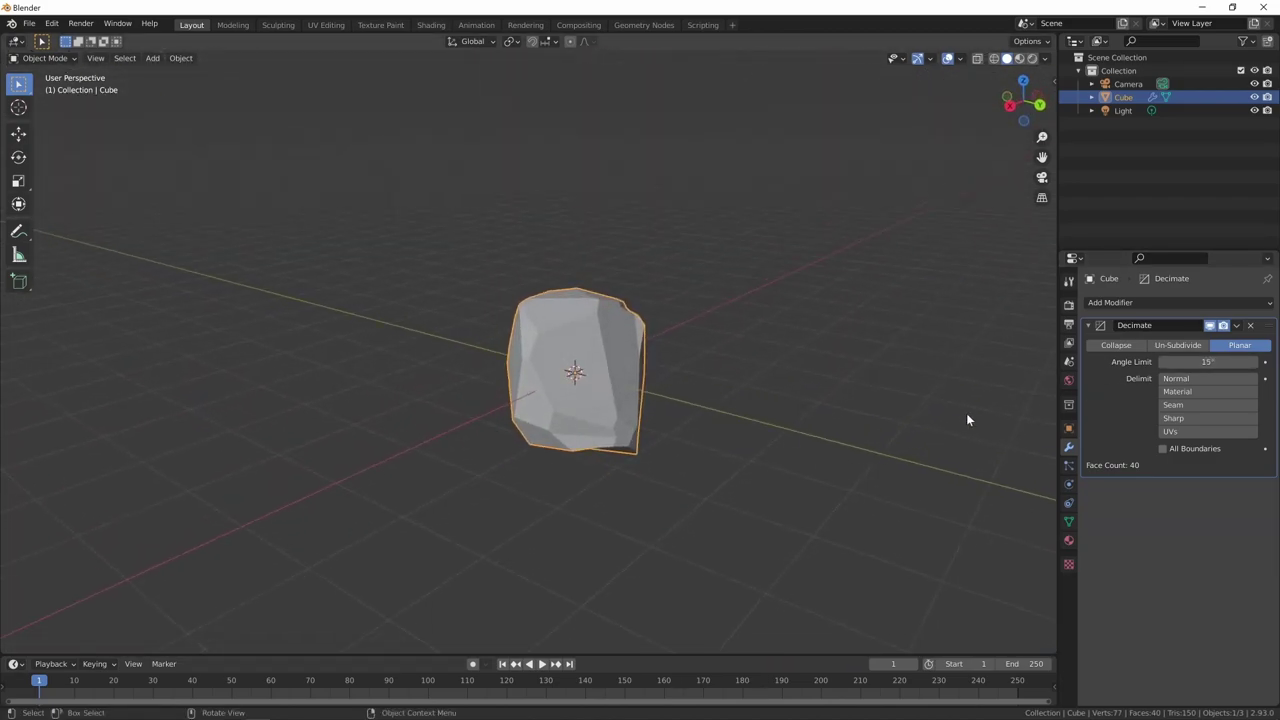
{"action": "left_click_drag", "start_coordinate": [1212, 362], "coordinate": [1205, 362]}
{"action": "mouse_move", "coordinate": [900, 480]}
{"action": "middle_mouse_down"}
{"action": "mouse_move", "coordinate": [649, 555]}
{"action": "mouse_move", "coordinate": [729, 486]}
{"action": "mouse_move", "coordinate": [834, 429]}
{"action": "mouse_move", "coordinate": [810, 438]}
{"action": "mouse_move", "coordinate": [800, 509]}
{"action": "mouse_move", "coordinate": [971, 471]}
{"action": "middle_mouse_up"}
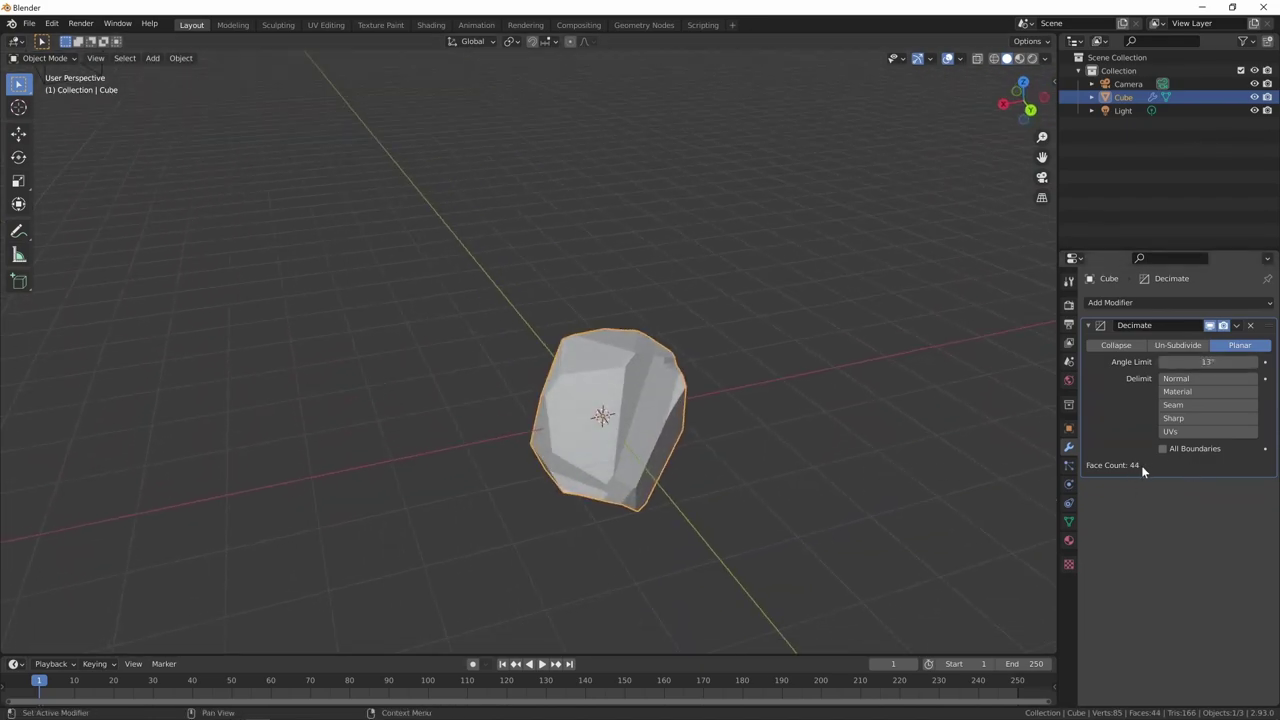
{"action": "left_click", "coordinate": [1238, 327]}
Step: Apply the Decimate modifier permanently and check the low-poly mesh in Edit Mode
{"action": "left_click", "coordinate": [1189, 343]}
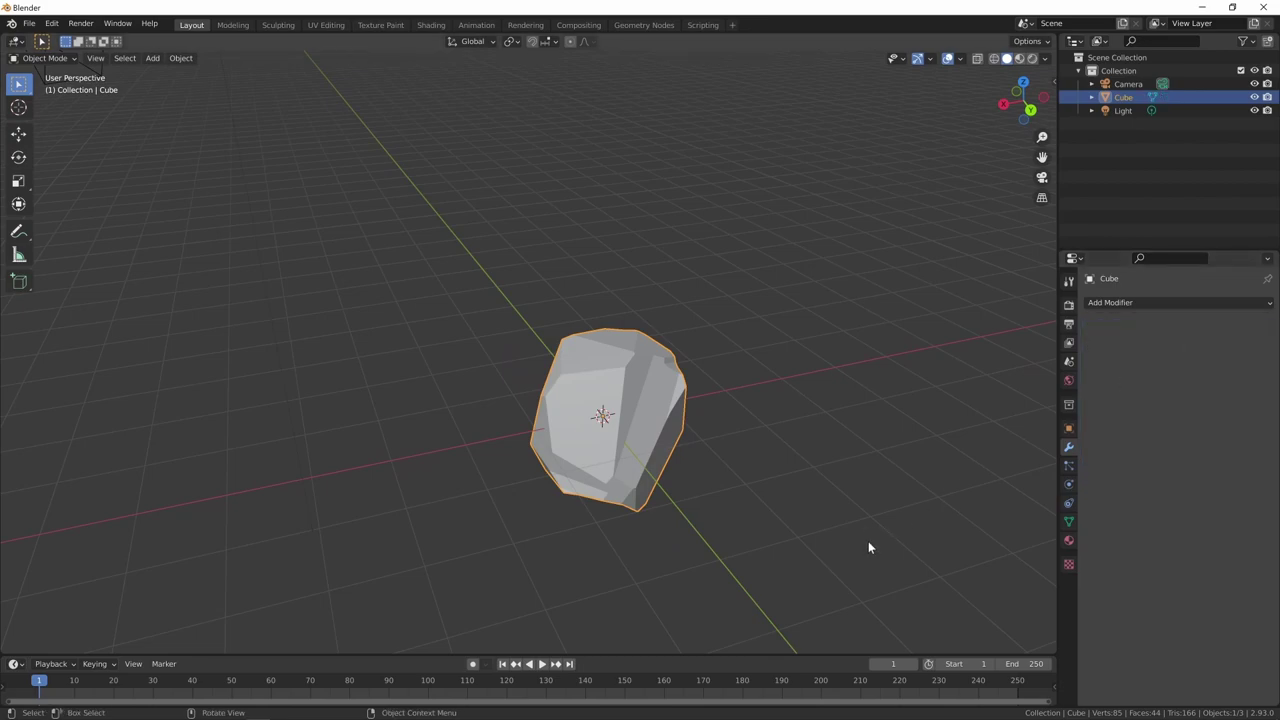
{"action": "mouse_move", "coordinate": [868, 541]}
{"action": "middle_mouse_down"}
{"action": "mouse_move", "coordinate": [811, 509]}
{"action": "mouse_move", "coordinate": [923, 514]}
{"action": "mouse_move", "coordinate": [889, 520]}
{"action": "mouse_move", "coordinate": [811, 489]}
{"action": "mouse_move", "coordinate": [809, 443]}
{"action": "mouse_move", "coordinate": [714, 500]}
{"action": "mouse_move", "coordinate": [762, 572]}
{"action": "mouse_move", "coordinate": [754, 481]}
{"action": "mouse_move", "coordinate": [731, 487]}
{"action": "middle_mouse_up"}
{"action": "key", "text": "Tab"}
{"action": "key", "text": "Tab"}
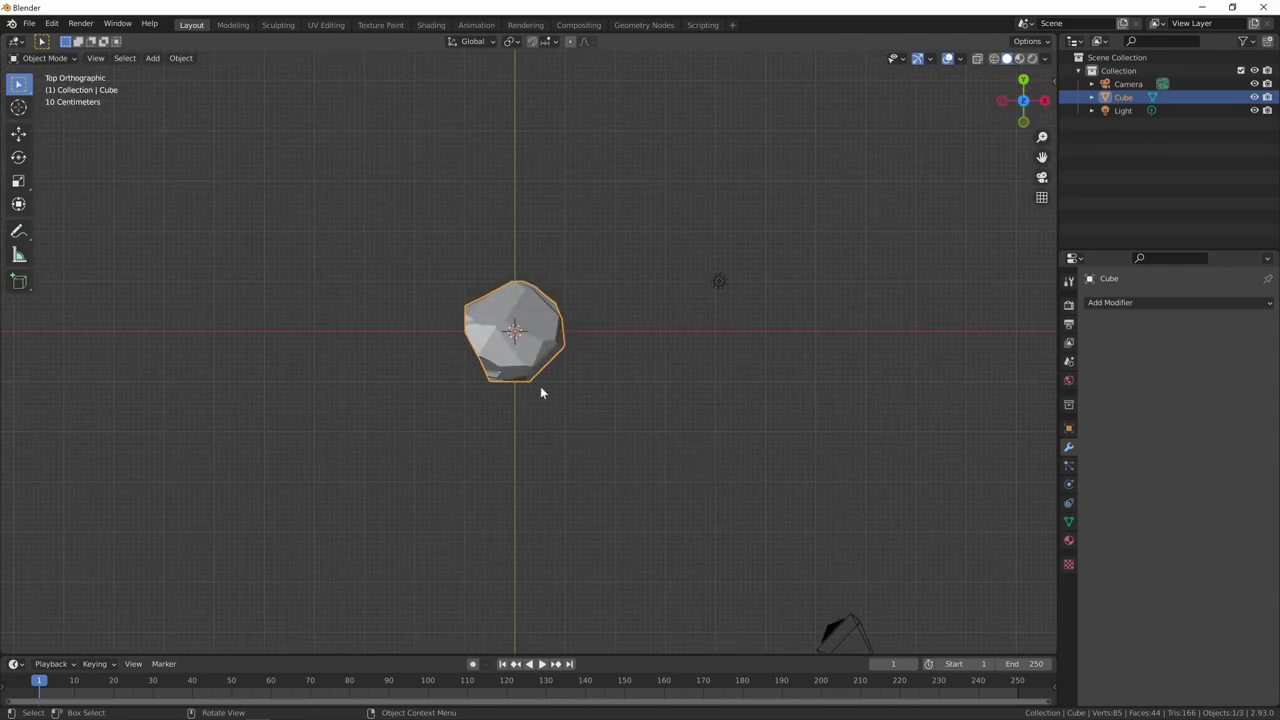
Step: Duplicate the rock and place the copy to its right along the X axis
{"action": "key", "text": "shift+d"}
{"action": "key", "text": "x"}
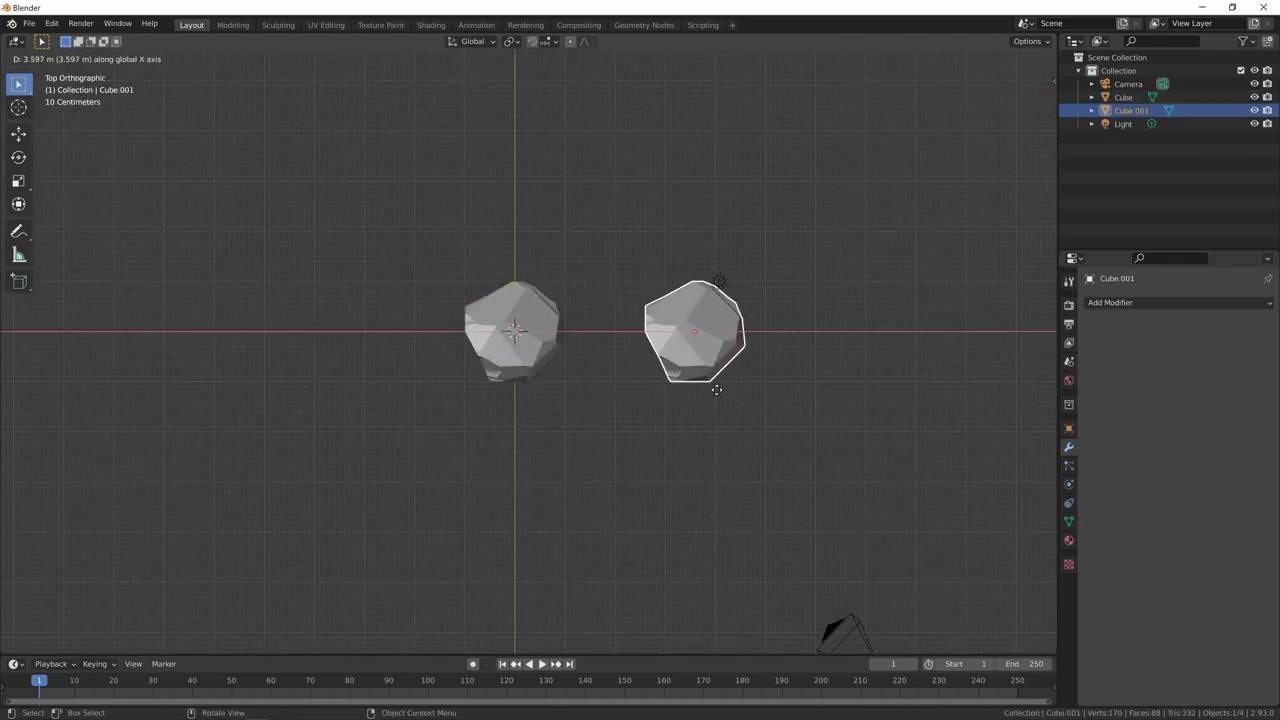
{"action": "left_click", "coordinate": [716, 390]}
{"action": "middle_click_drag", "start_coordinate": [763, 430], "coordinate": [760, 334]}
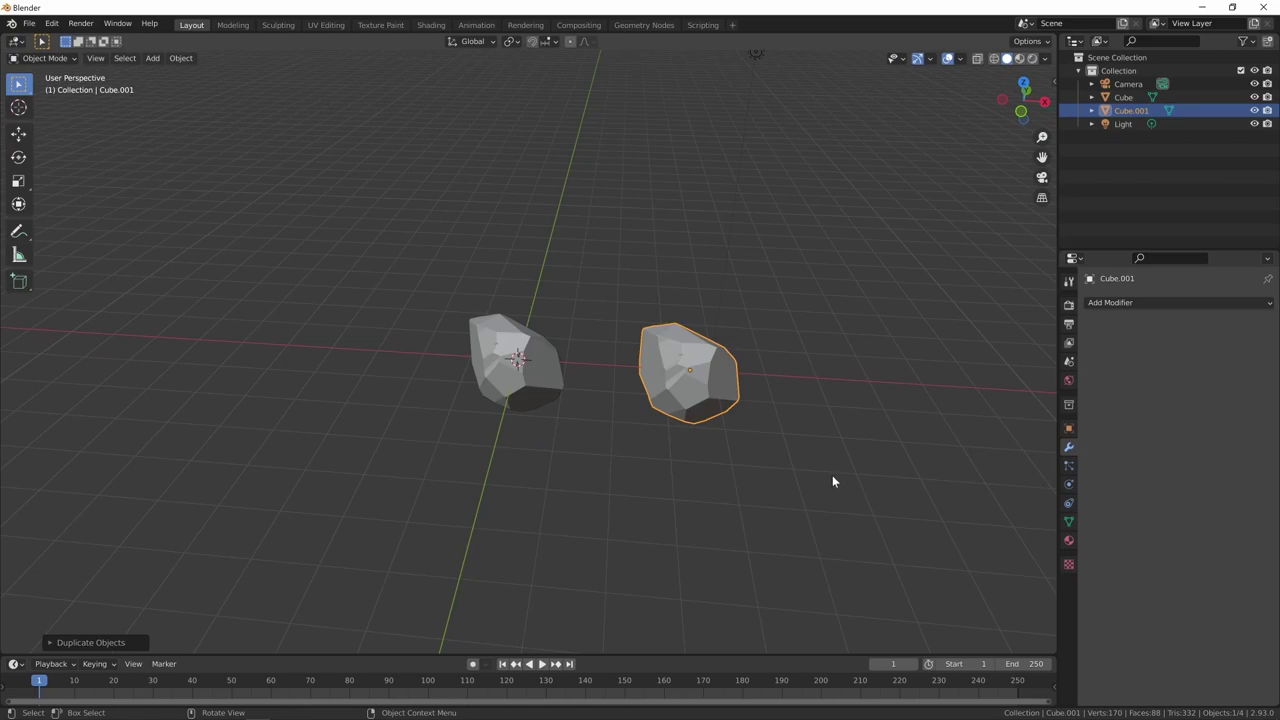
Step: Rotate Cube.001, stretch it along X, then shrink it along X to under half size
{"action": "key", "text": "r"}
{"action": "left_click", "coordinate": [815, 355]}
{"action": "key", "text": "s"}
{"action": "key", "text": "x"}
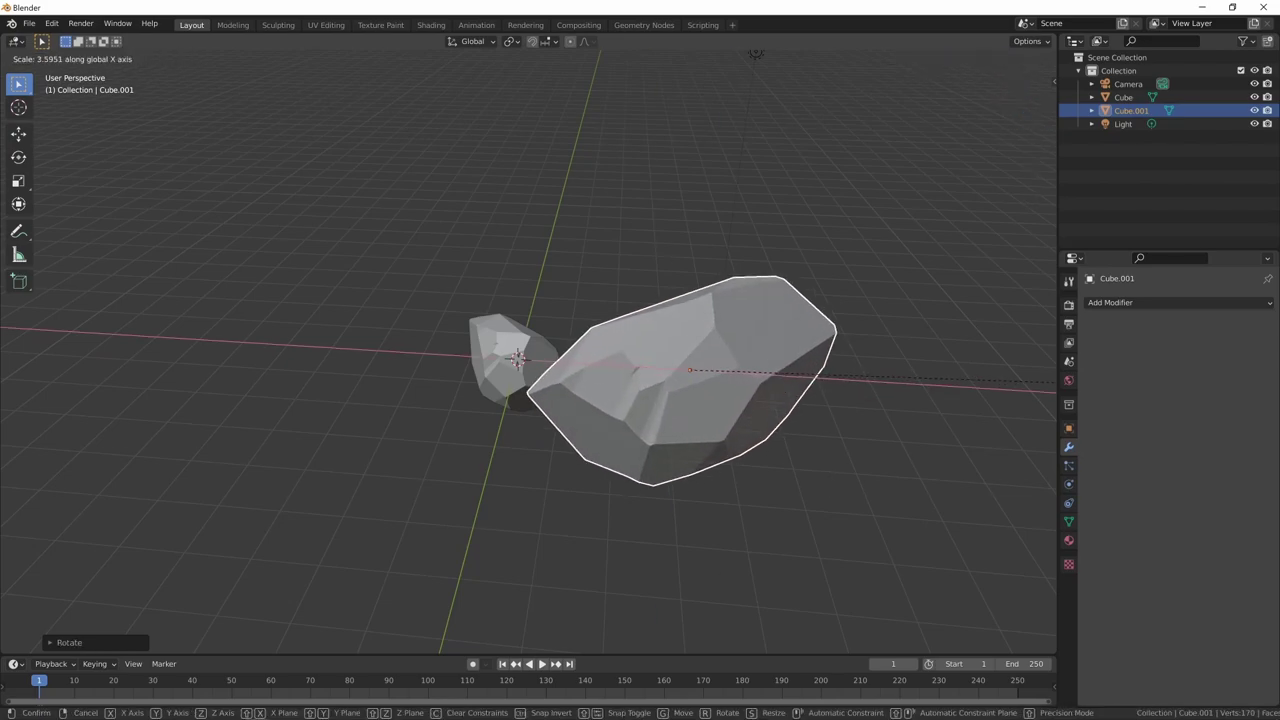
{"action": "left_click", "coordinate": [963, 345]}
{"action": "key", "text": "s"}
{"action": "key", "text": "x"}
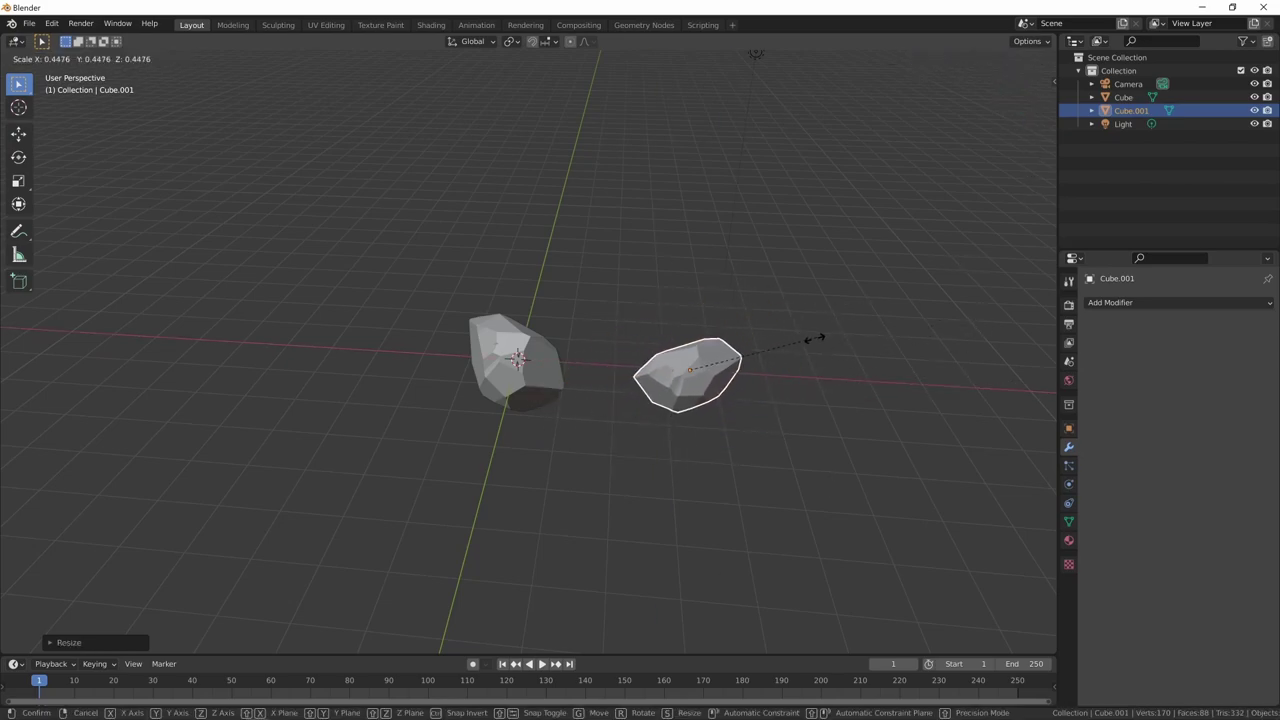
{"action": "mouse_move", "coordinate": [814, 337]}
{"action": "middle_mouse_down"}
{"action": "mouse_move", "coordinate": [760, 243]}
{"action": "mouse_move", "coordinate": [826, 285]}
{"action": "mouse_move", "coordinate": [738, 327]}
{"action": "middle_mouse_up"}
{"action": "left_click", "coordinate": [760, 243]}
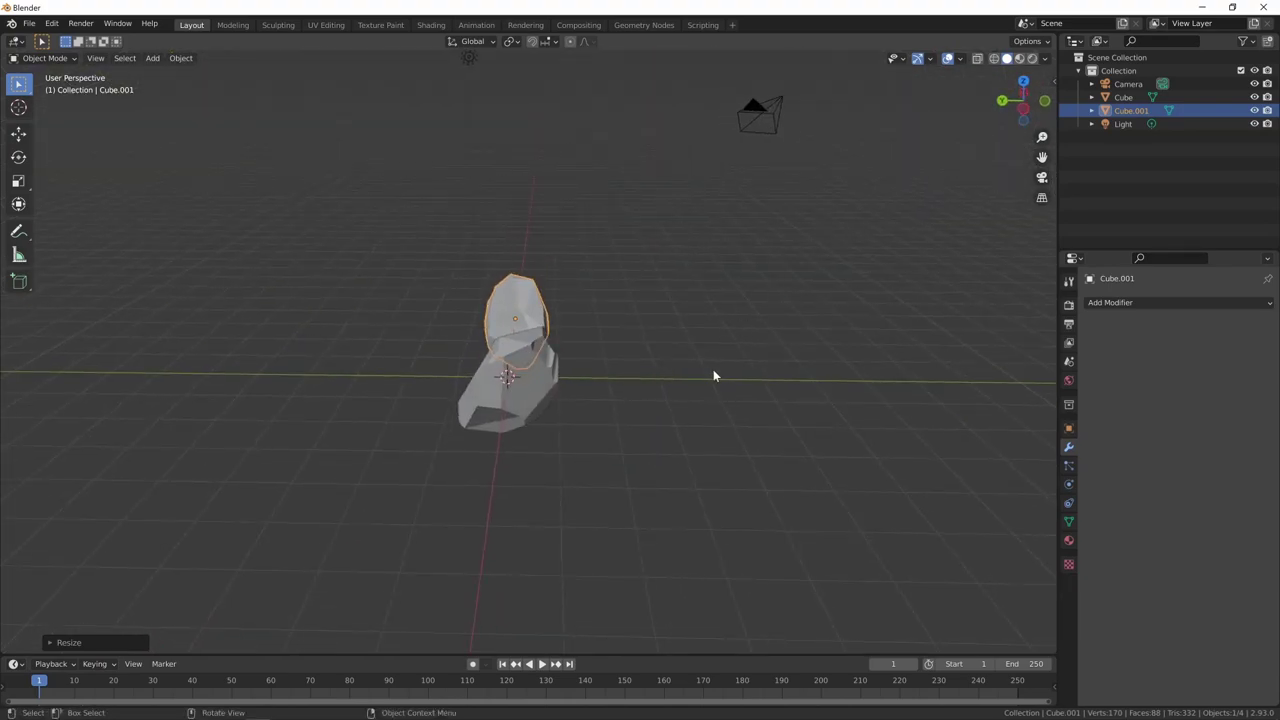
Step: Rotate Cube.001 further to a new angle and apply its rotation and scale
{"action": "key", "text": "r"}
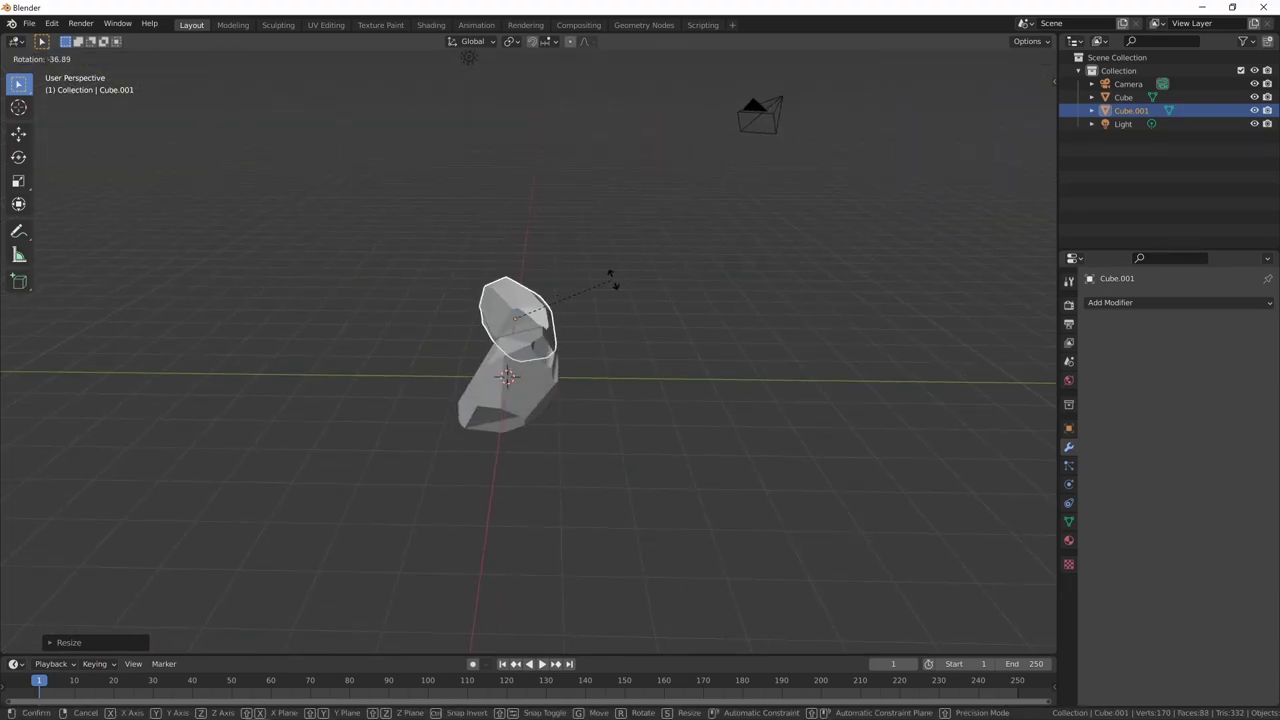
{"action": "left_click", "coordinate": [523, 266]}
{"action": "mouse_move", "coordinate": [523, 266]}
{"action": "middle_mouse_down"}
{"action": "mouse_move", "coordinate": [710, 290]}
{"action": "mouse_move", "coordinate": [686, 318]}
{"action": "middle_mouse_up"}
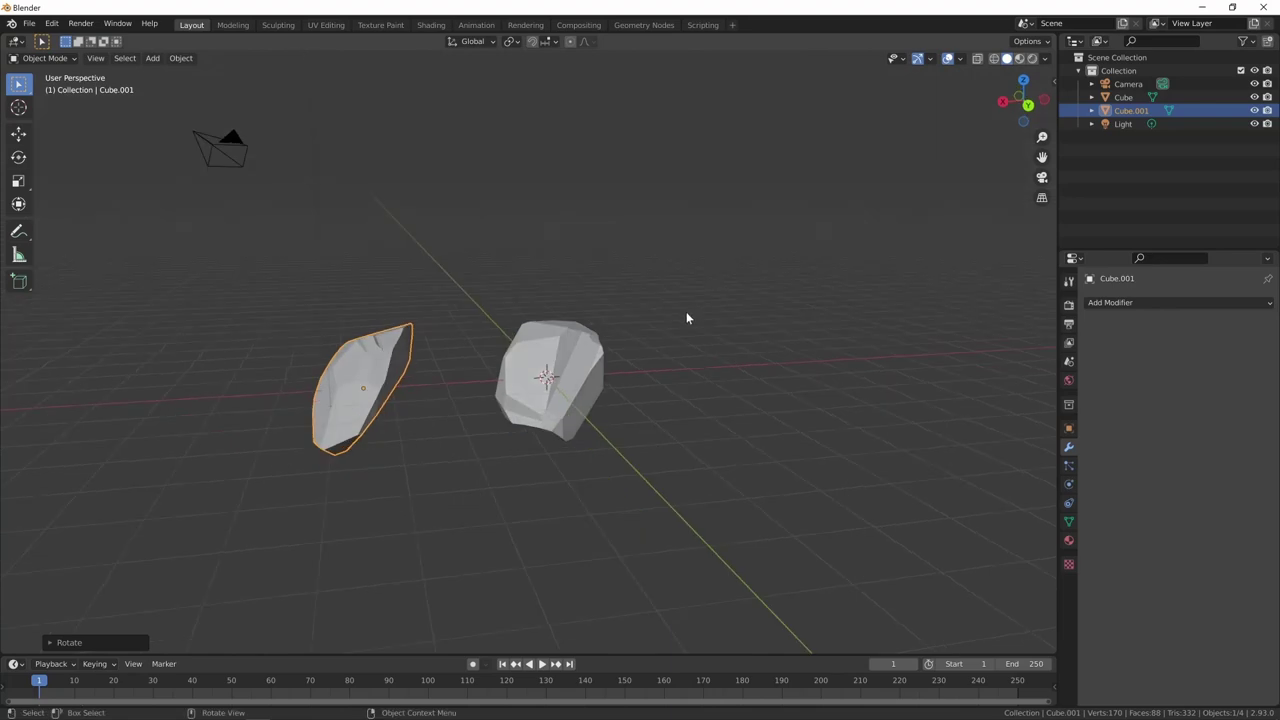
{"action": "key", "text": "r"}
{"action": "left_click", "coordinate": [571, 489]}
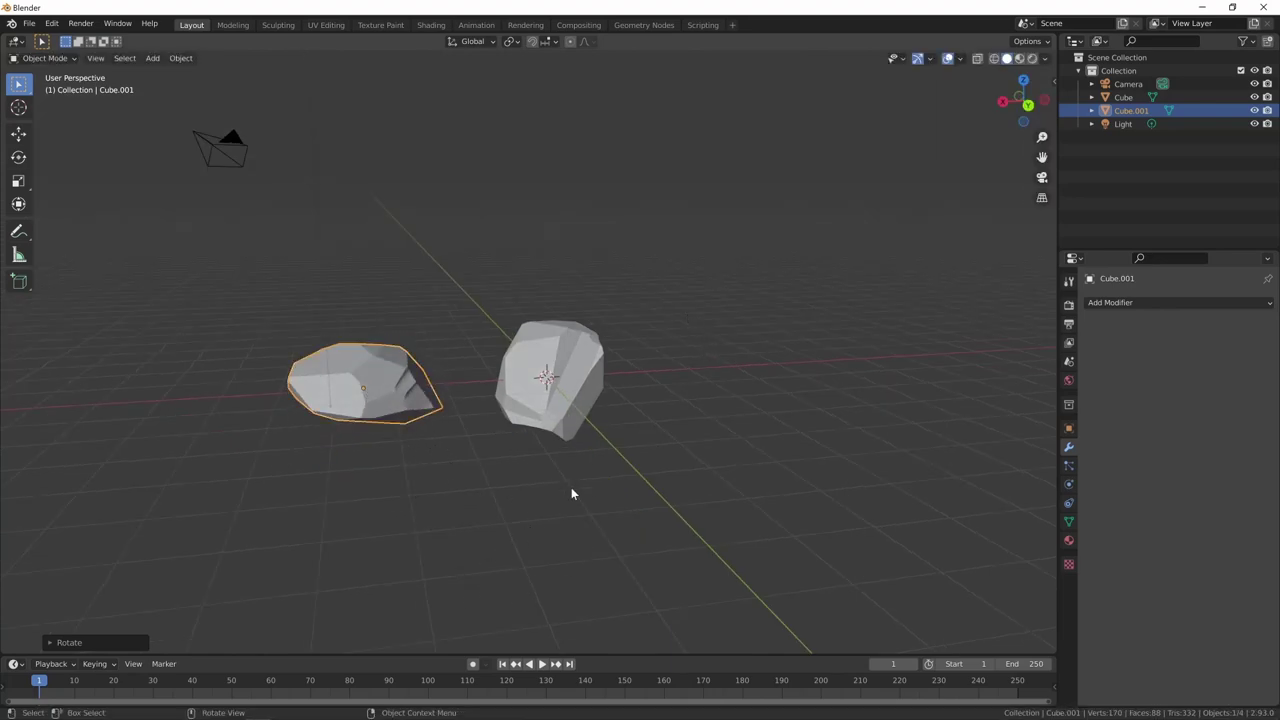
{"action": "mouse_move", "coordinate": [571, 489]}
{"action": "middle_mouse_down"}
{"action": "mouse_move", "coordinate": [575, 540]}
{"action": "mouse_move", "coordinate": [632, 408]}
{"action": "mouse_move", "coordinate": [634, 443]}
{"action": "mouse_move", "coordinate": [691, 437]}
{"action": "mouse_move", "coordinate": [735, 496]}
{"action": "mouse_move", "coordinate": [714, 483]}
{"action": "mouse_move", "coordinate": [751, 452]}
{"action": "mouse_move", "coordinate": [868, 451]}
{"action": "mouse_move", "coordinate": [766, 471]}
{"action": "mouse_move", "coordinate": [550, 475]}
{"action": "middle_mouse_up"}
{"action": "key", "text": "s"}
{"action": "right_click", "coordinate": [686, 405]}
{"action": "key", "text": "s"}
{"action": "right_click", "coordinate": [857, 471]}
{"action": "key", "text": "ctrl+a"}
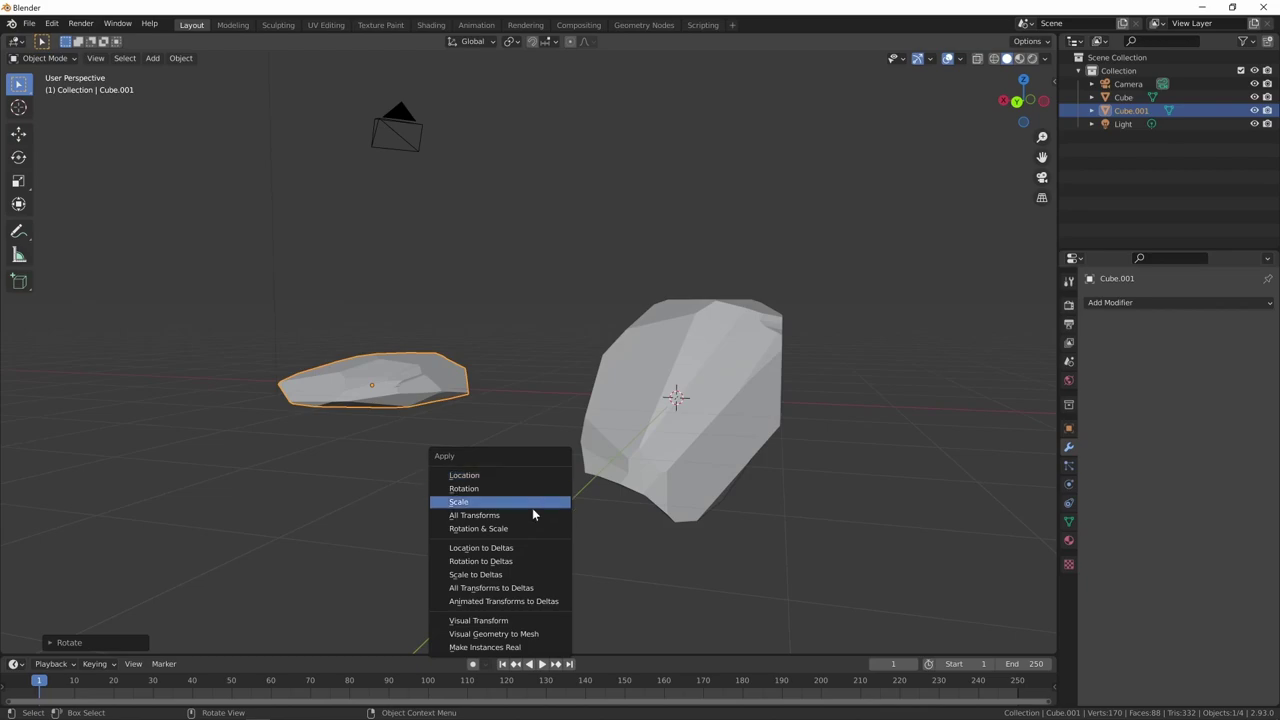
{"action": "left_click", "coordinate": [524, 529]}
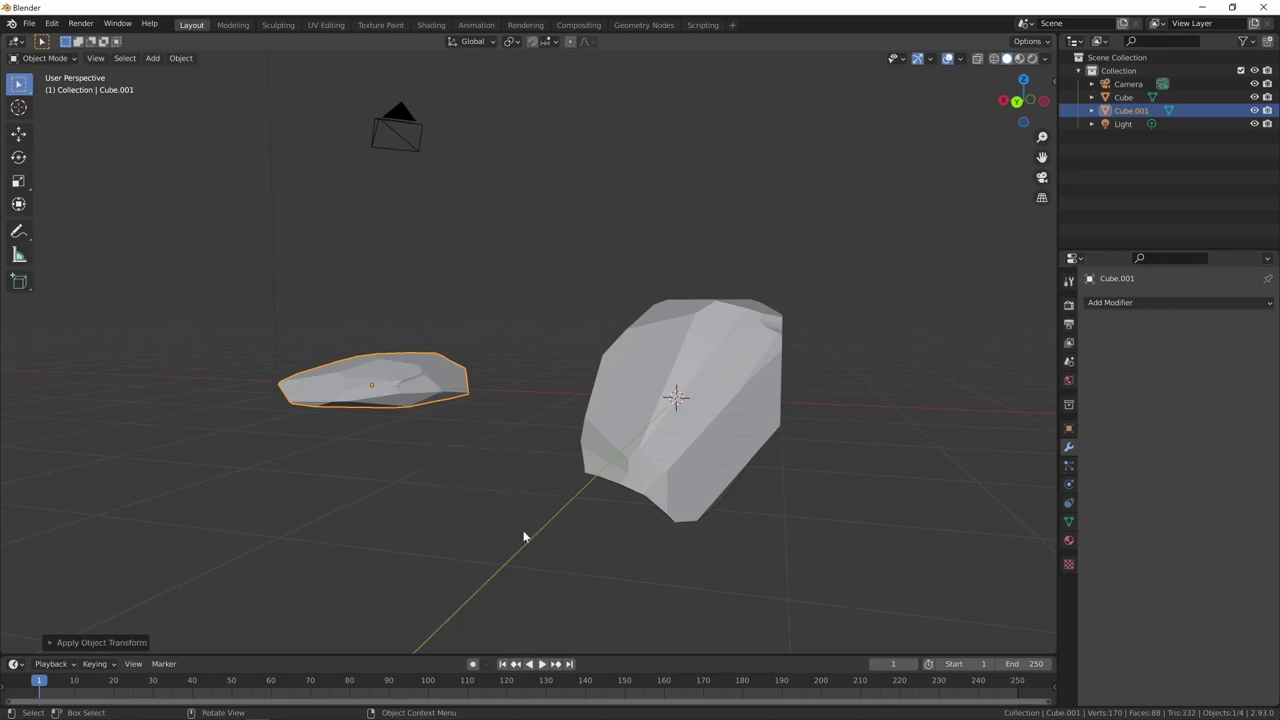
Step: Select the original rock, Cube, and open it in the UV Editing workspace with all geometry selected
{"action": "left_click", "coordinate": [687, 393]}
{"action": "middle_click_drag", "start_coordinate": [687, 393], "coordinate": [725, 532]}
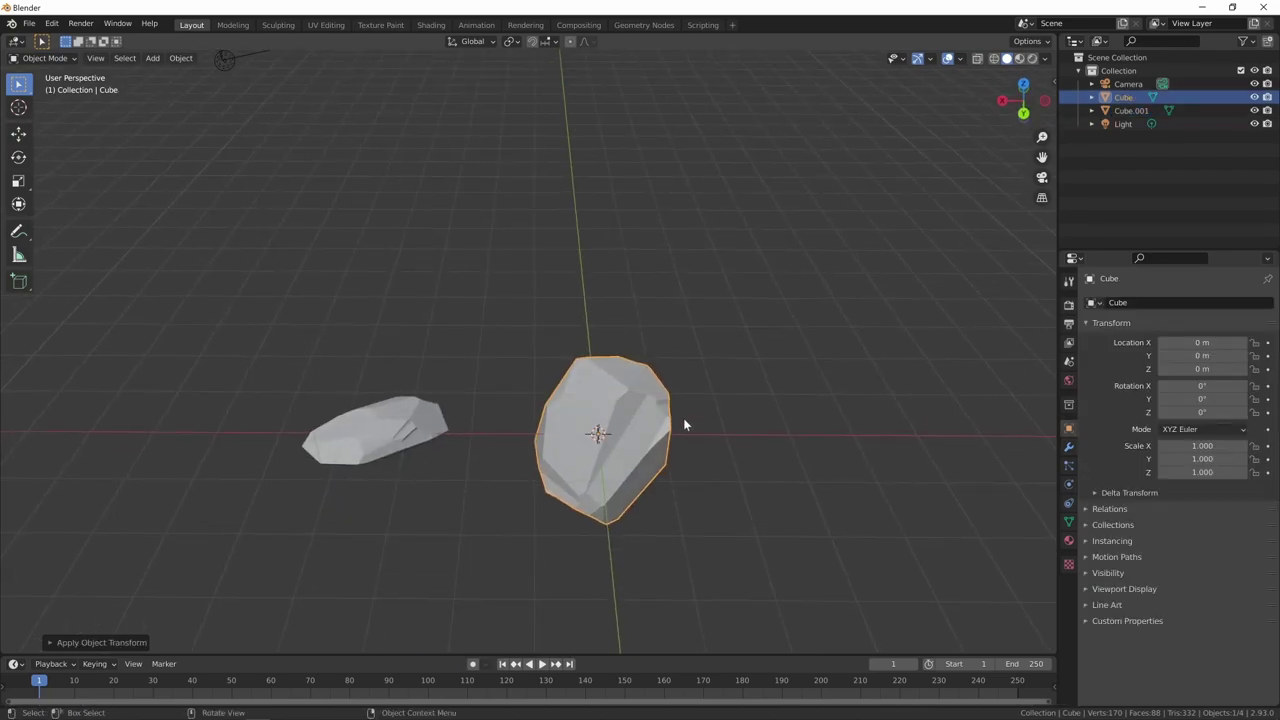
{"action": "mouse_move", "coordinate": [729, 533]}
{"action": "middle_mouse_down"}
{"action": "mouse_move", "coordinate": [734, 500]}
{"action": "mouse_move", "coordinate": [711, 516]}
{"action": "middle_mouse_up"}
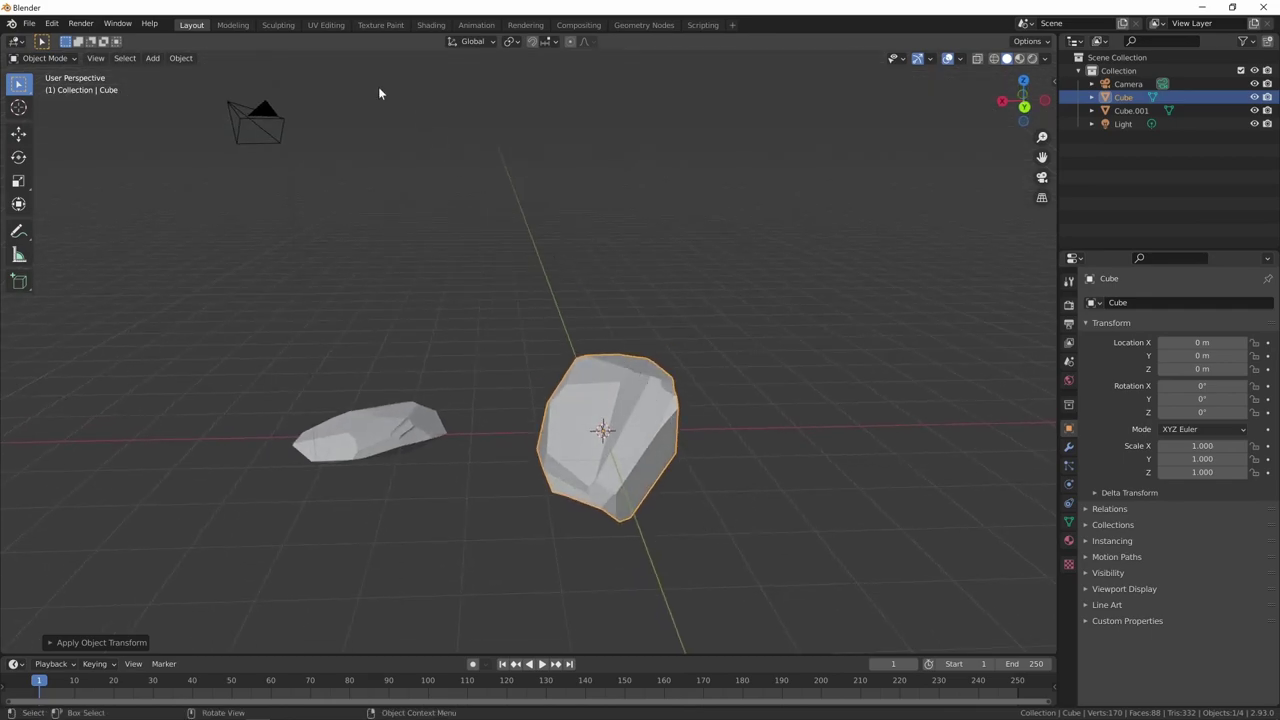
{"action": "left_click", "coordinate": [330, 26]}
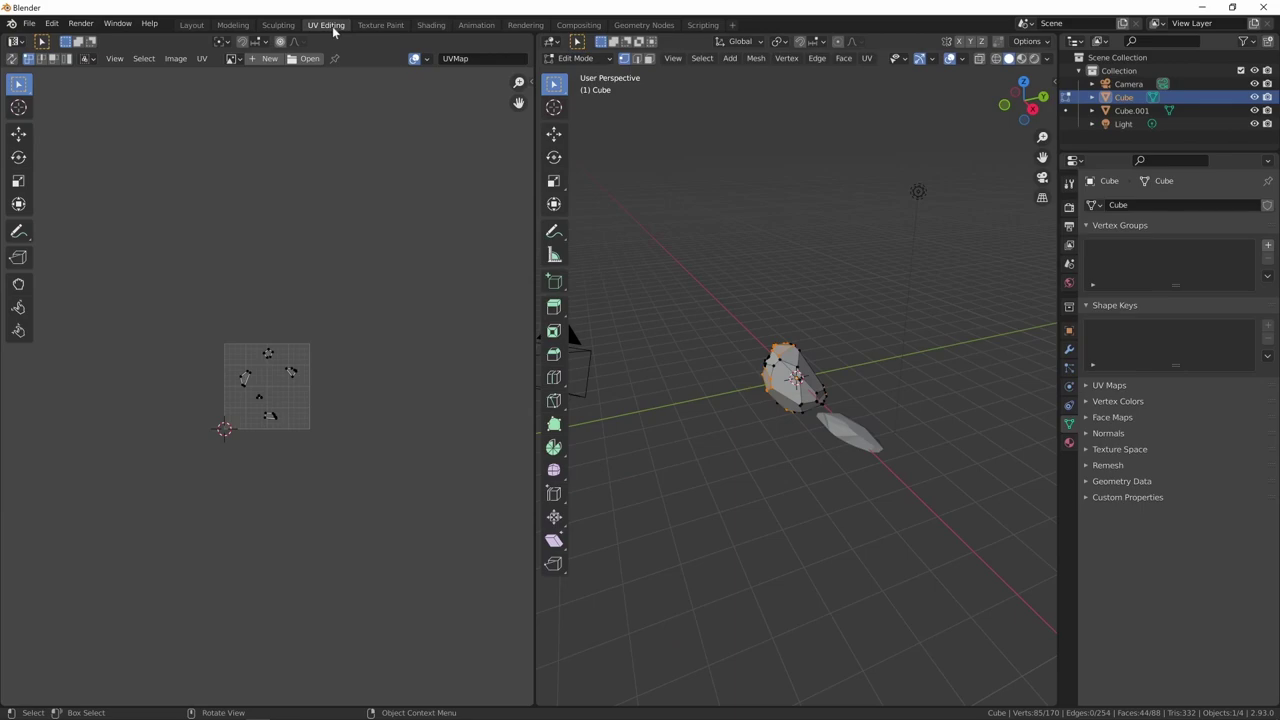
{"action": "middle_click_drag", "start_coordinate": [802, 408], "coordinate": [816, 396]}
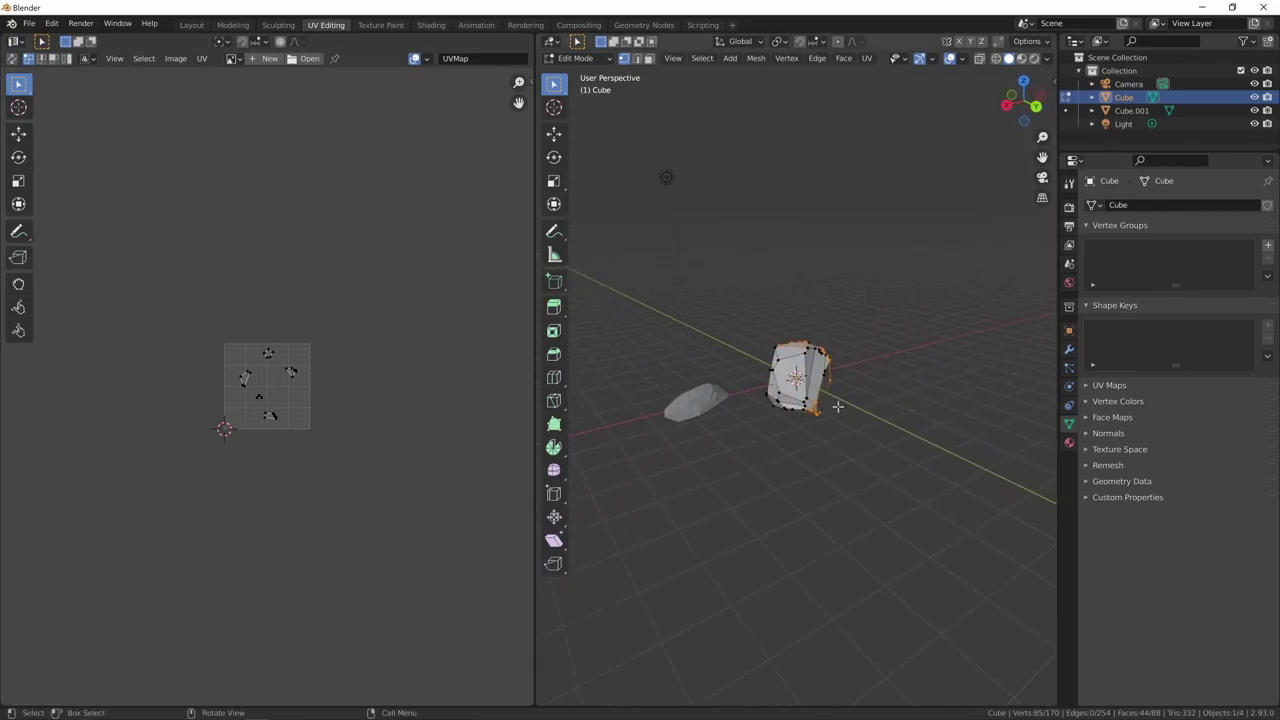
{"action": "key", "text": "ctrl+z"}
Step: Unwrap the rock with Smart UV Project at default settings and zoom in on the UV islands
{"action": "key", "text": "u"}
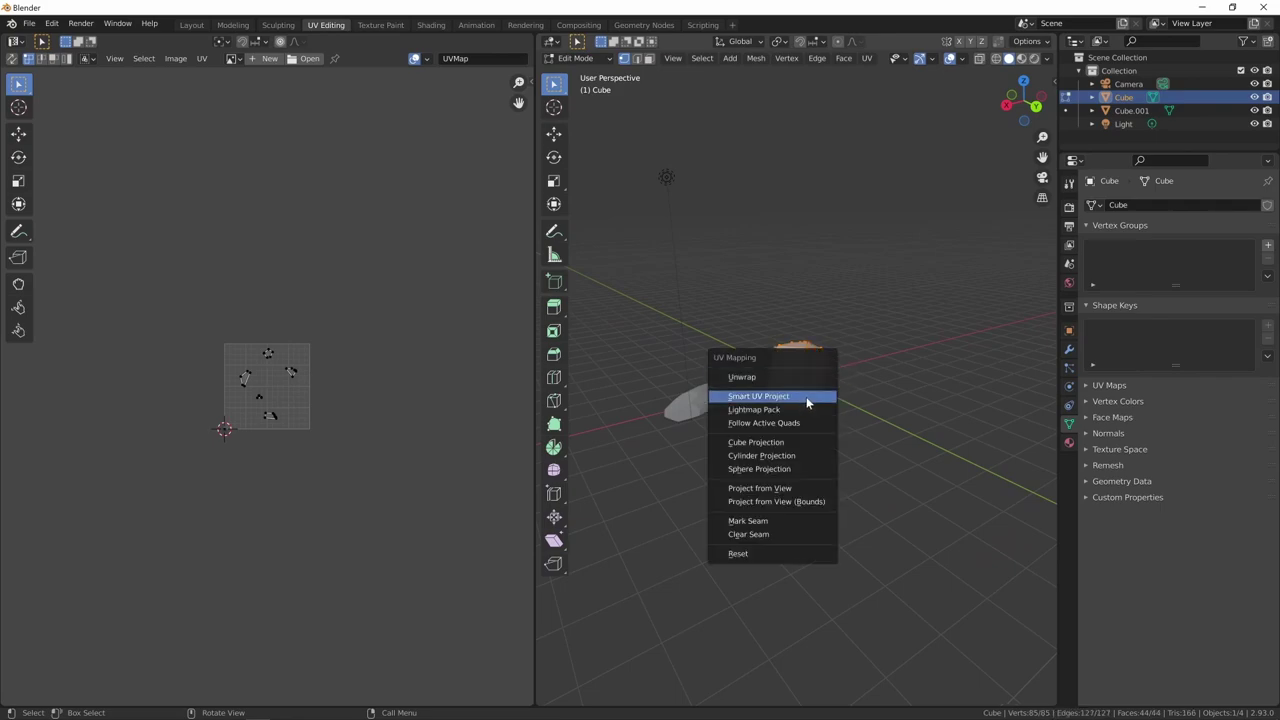
{"action": "left_click", "coordinate": [804, 396]}
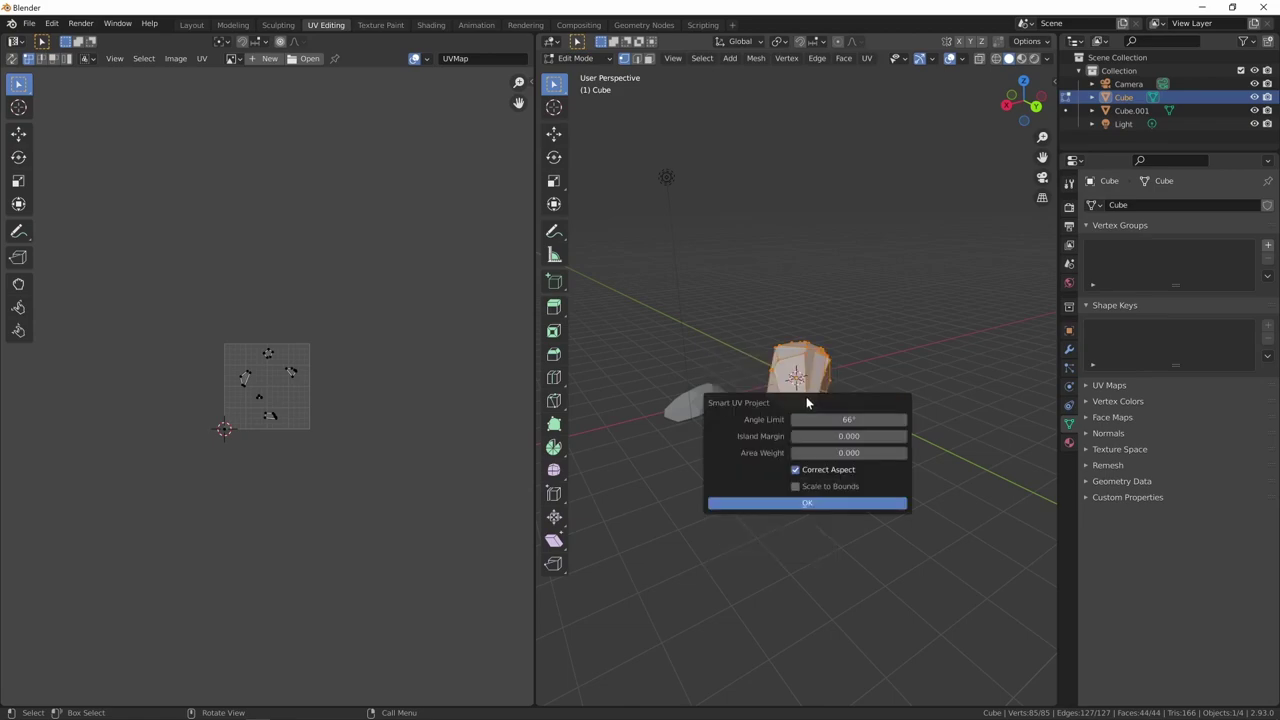
{"action": "left_click", "coordinate": [797, 504]}
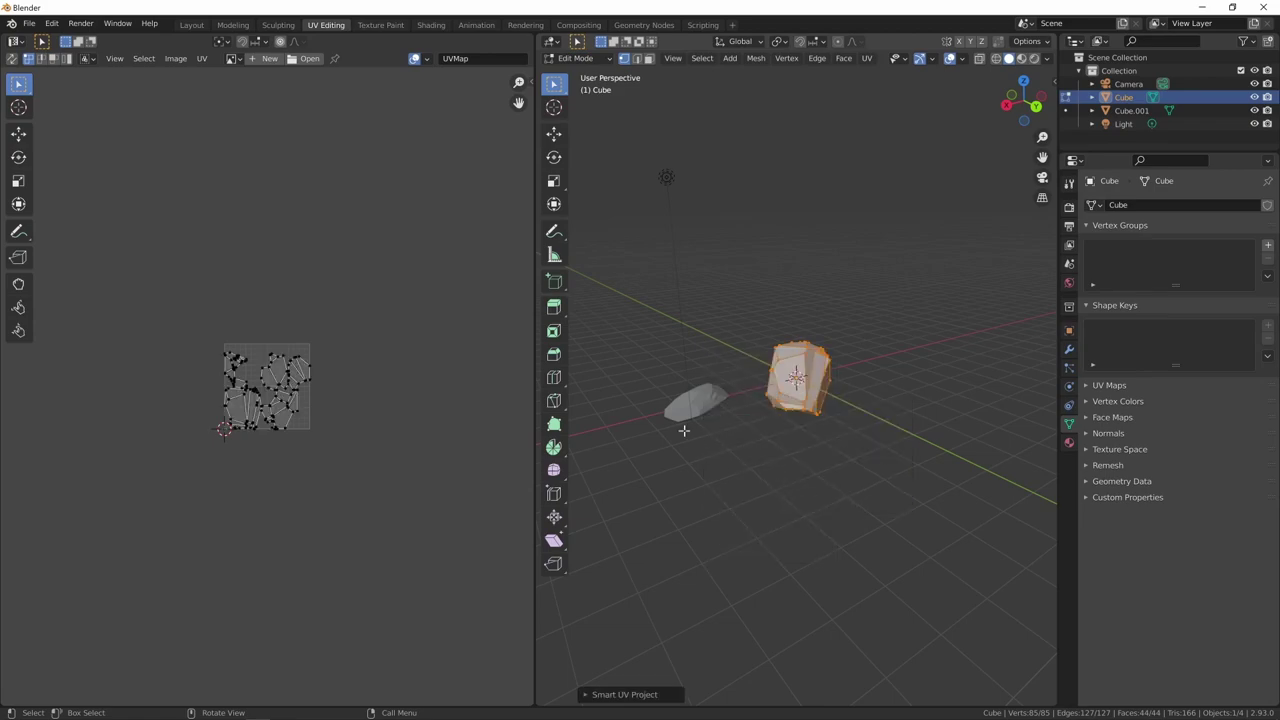
{"action": "mouse_move", "coordinate": [246, 466]}
{"action": "middle_mouse_down", "text": "ctrl"}
{"action": "mouse_move", "coordinate": [260, 468]}
{"action": "mouse_move", "coordinate": [295, 340]}
{"action": "middle_mouse_up", "text": "ctrl"}
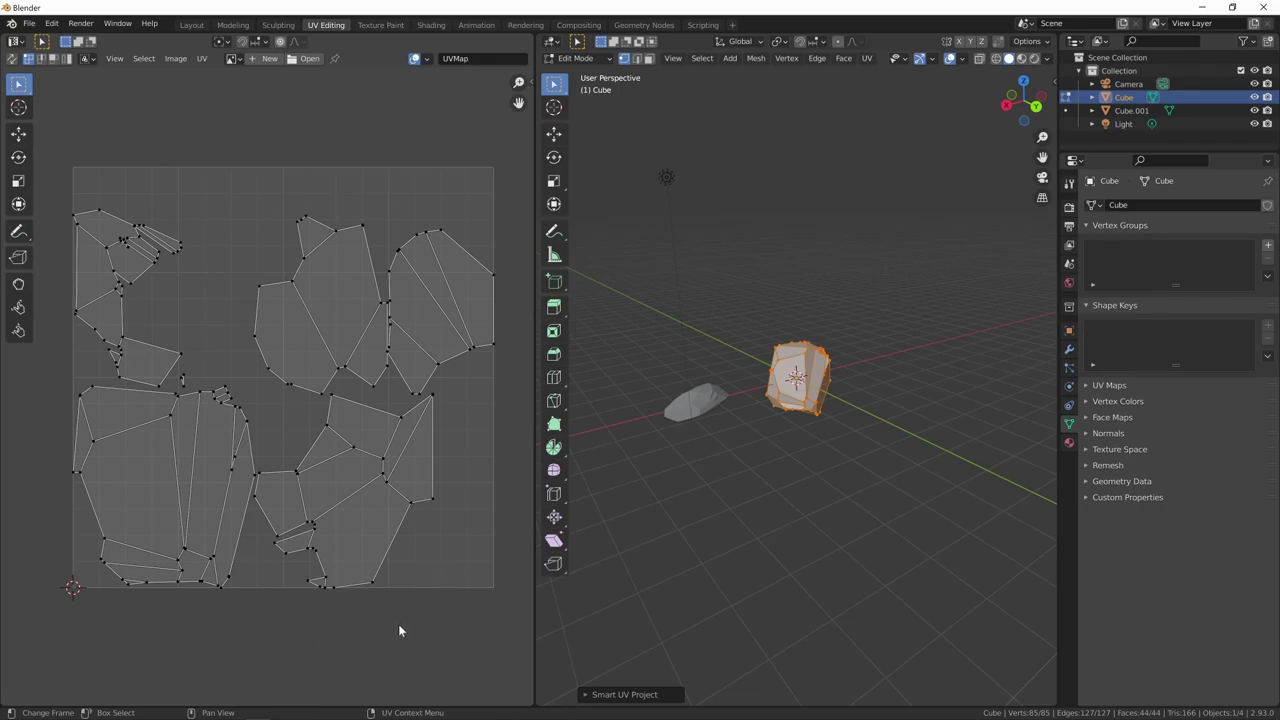
{"action": "middle_click_drag", "start_coordinate": [610, 320], "coordinate": [688, 216]}
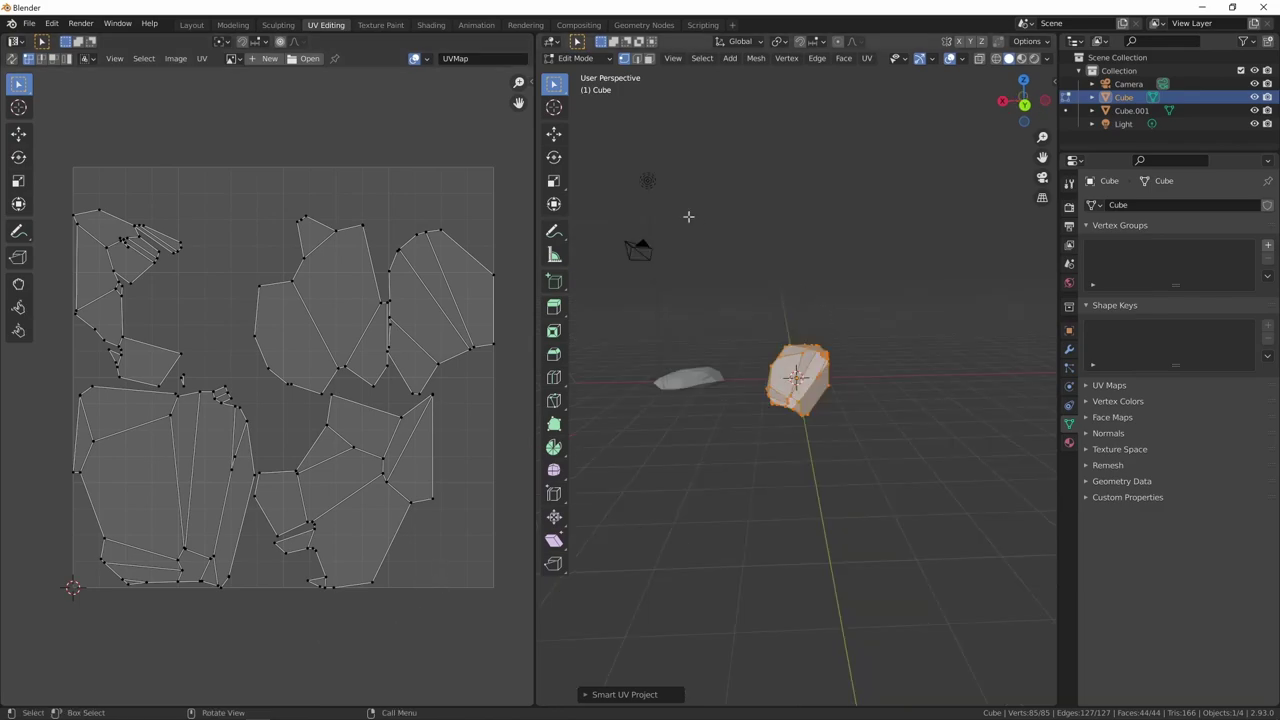
Step: Switch to the Texture Paint workspace, widen the 3D view, and zoom and pan the image editor onto the UVs
{"action": "left_click", "coordinate": [381, 25]}
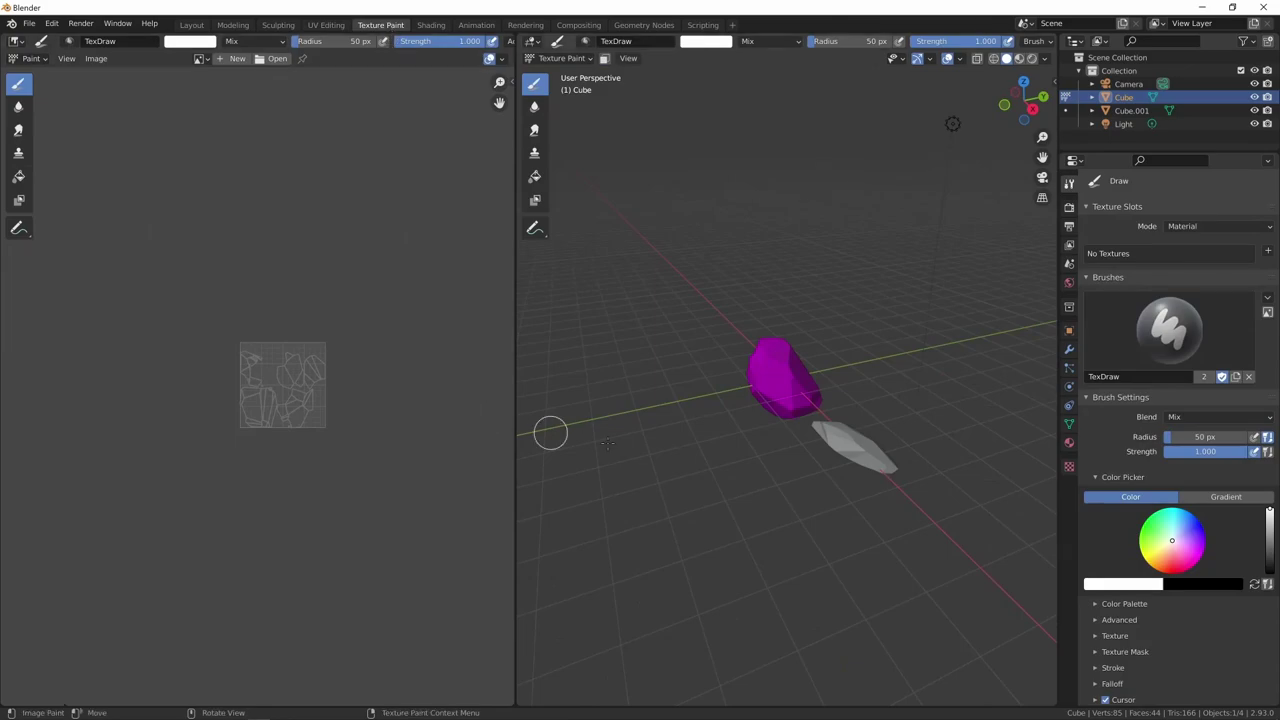
{"action": "mouse_move", "coordinate": [829, 423]}
{"action": "middle_mouse_down"}
{"action": "mouse_move", "coordinate": [680, 414]}
{"action": "mouse_move", "coordinate": [689, 449]}
{"action": "middle_mouse_up"}
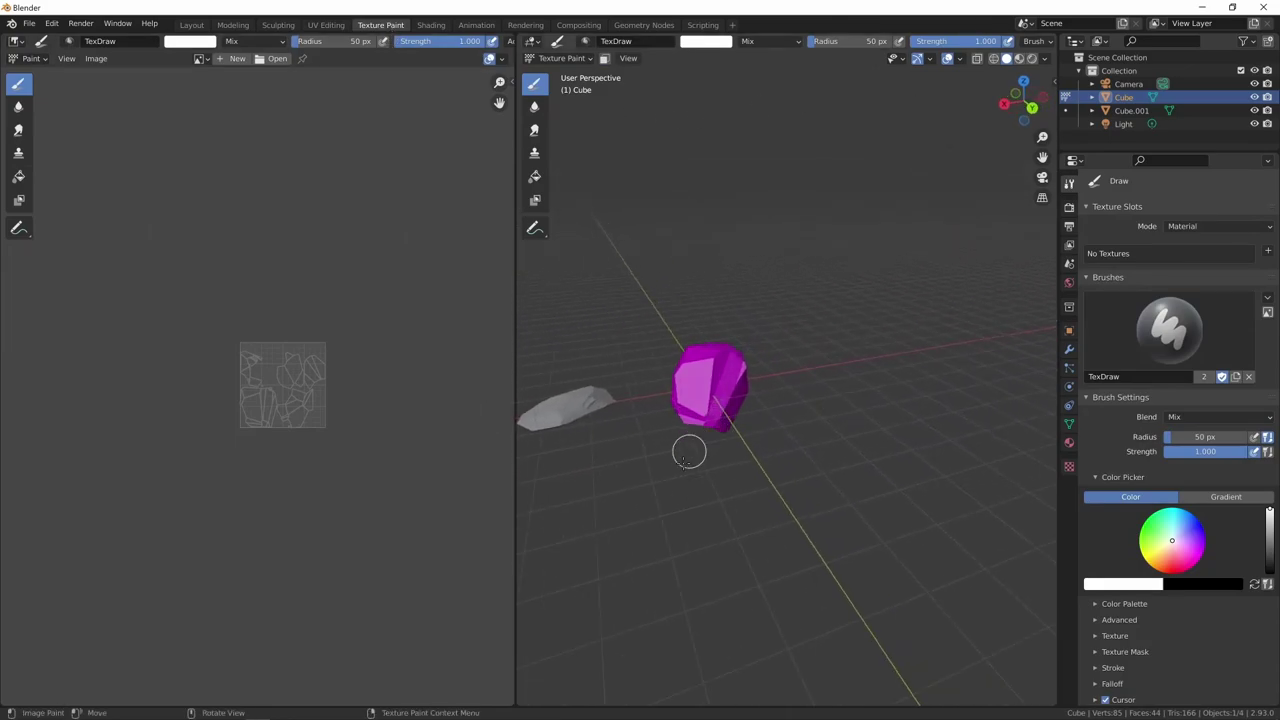
{"action": "scroll", "coordinate": [689, 449], "scroll_direction": "up", "scroll_amount": 5}
{"action": "scroll", "coordinate": [883, 393], "scroll_direction": "down", "scroll_amount": 2}
{"action": "middle_click_drag", "start_coordinate": [883, 393], "coordinate": [814, 451]}
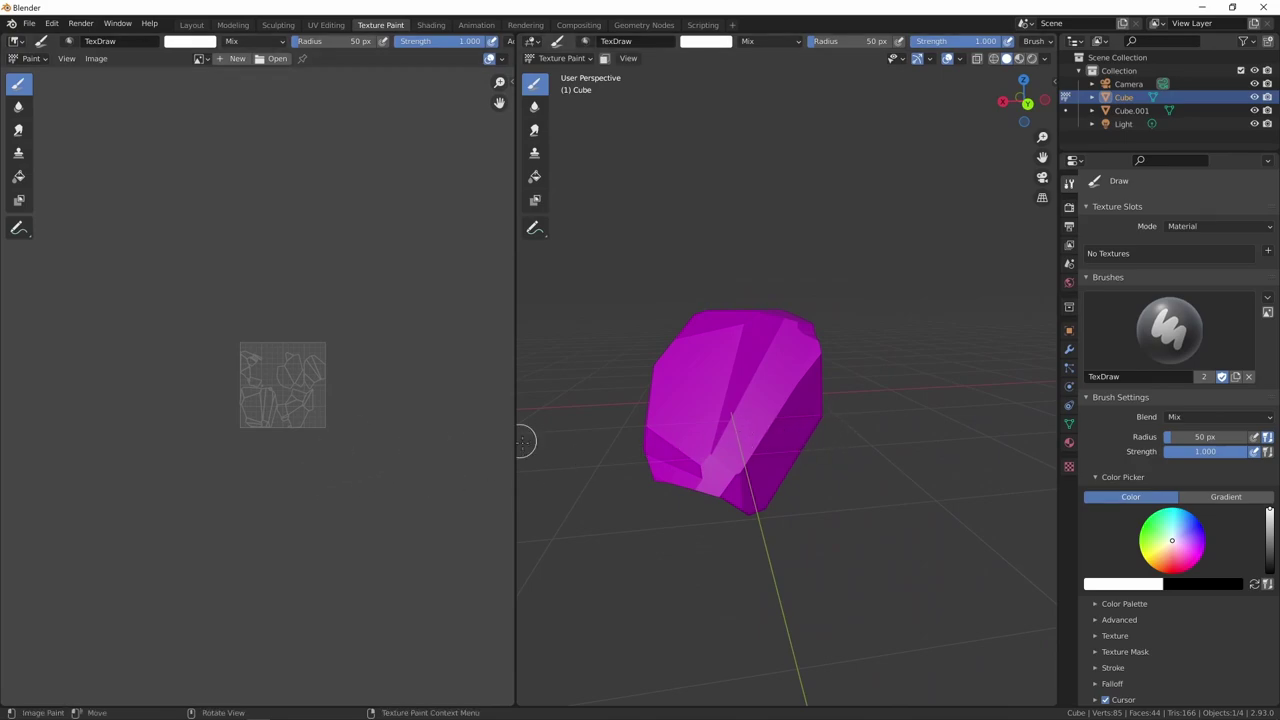
{"action": "left_click_drag", "start_coordinate": [515, 448], "coordinate": [347, 462]}
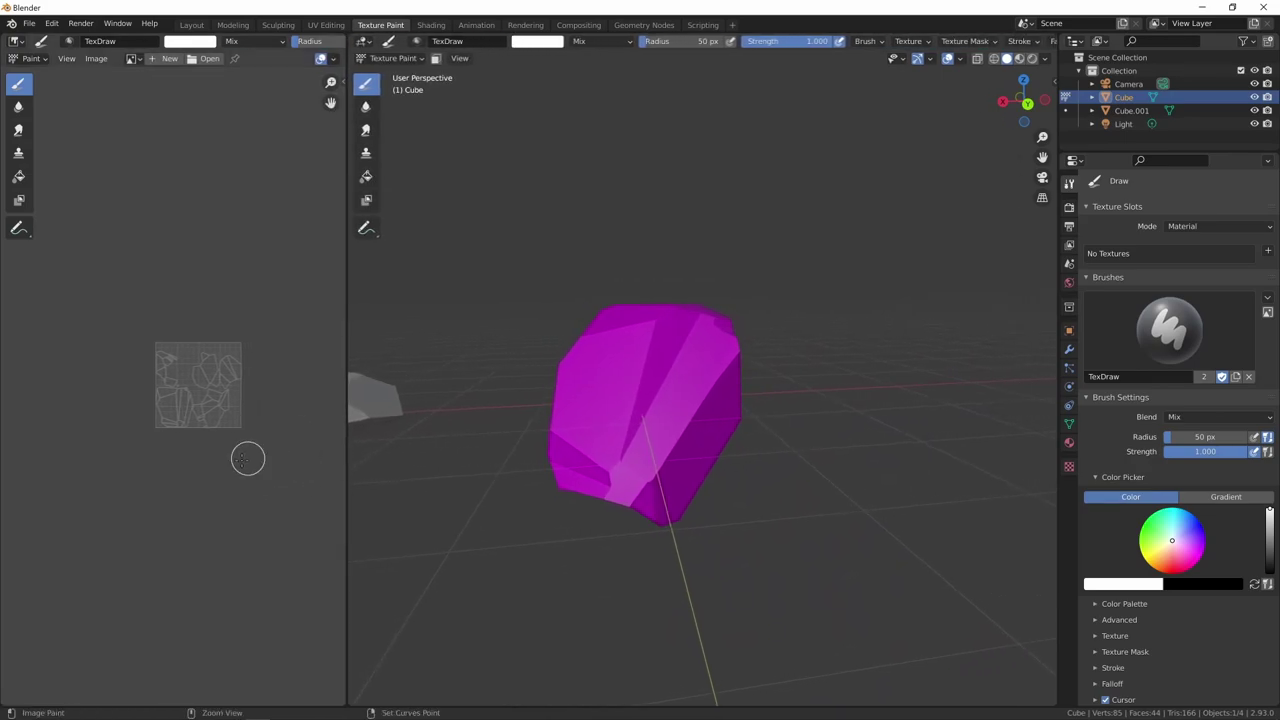
{"action": "scroll", "coordinate": [287, 360], "scroll_direction": "up", "scroll_amount": 1}
{"action": "scroll", "coordinate": [186, 414], "scroll_direction": "up", "scroll_amount": 1}
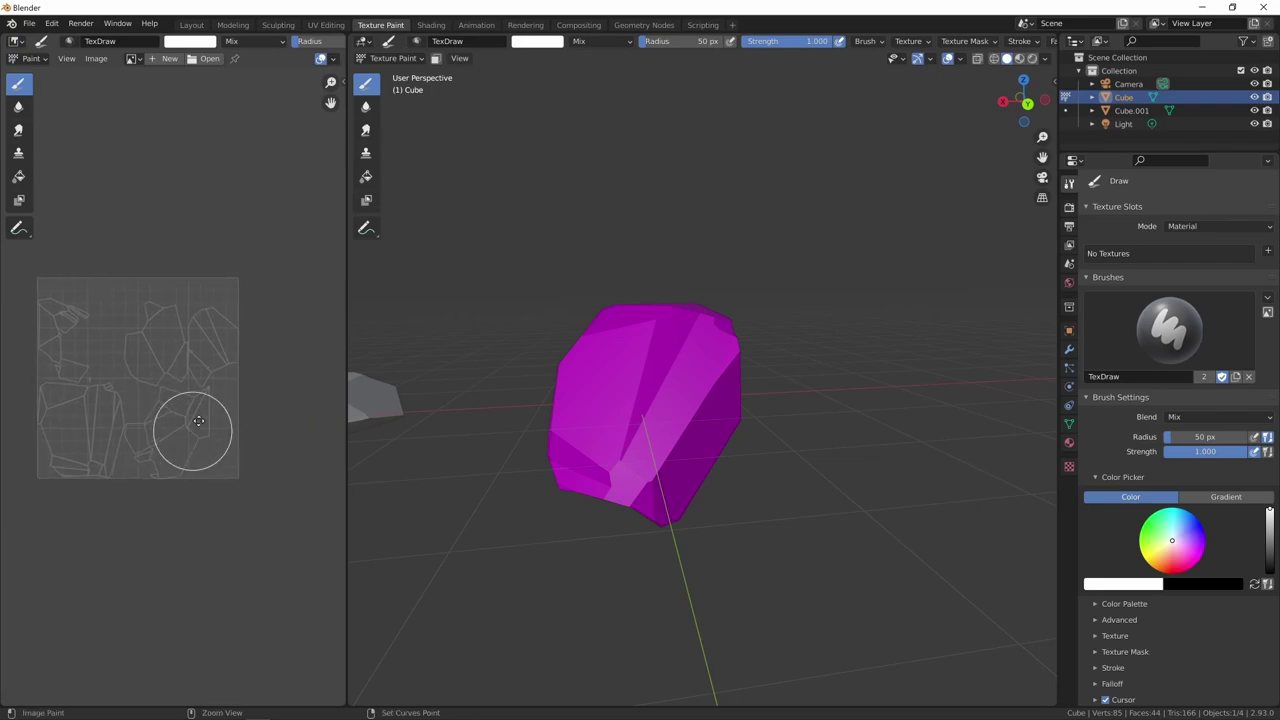
{"action": "scroll", "coordinate": [244, 385], "scroll_direction": "up", "scroll_amount": 2}
{"action": "middle_click_drag", "start_coordinate": [244, 385], "coordinate": [283, 392]}
{"action": "left_click_drag", "start_coordinate": [347, 423], "coordinate": [341, 423]}
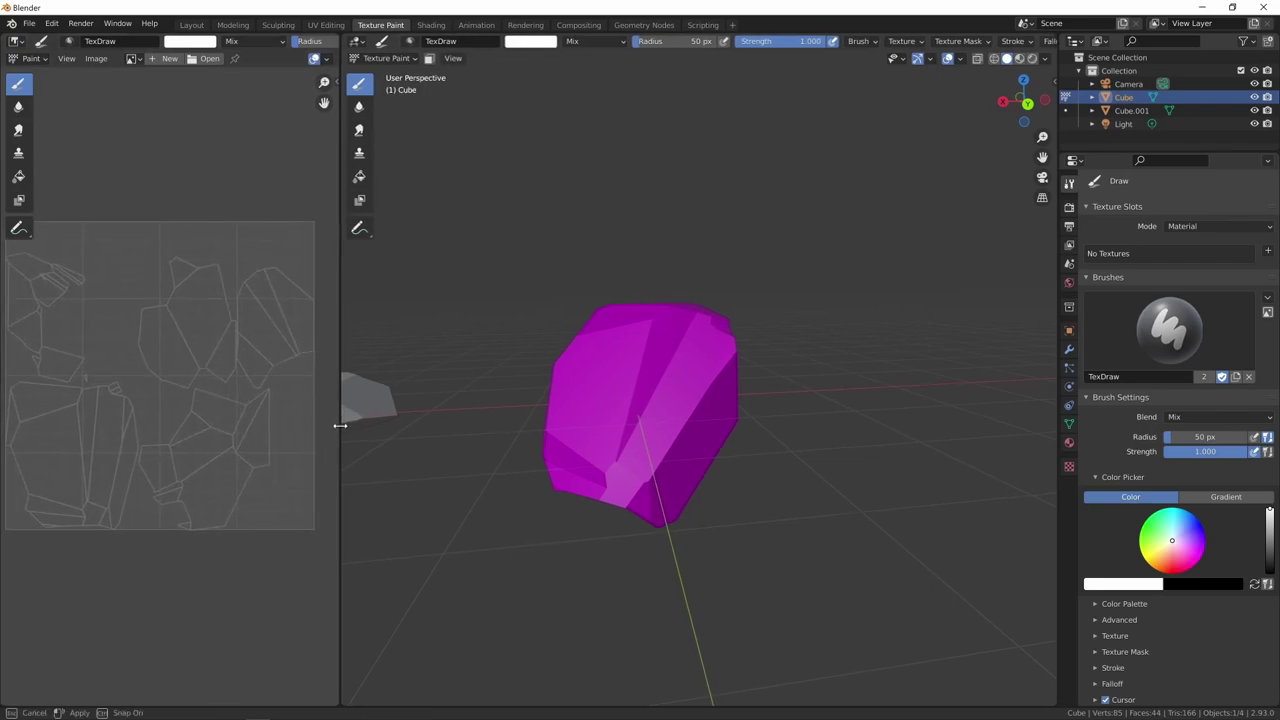
{"action": "middle_click_drag", "start_coordinate": [288, 448], "coordinate": [278, 480]}
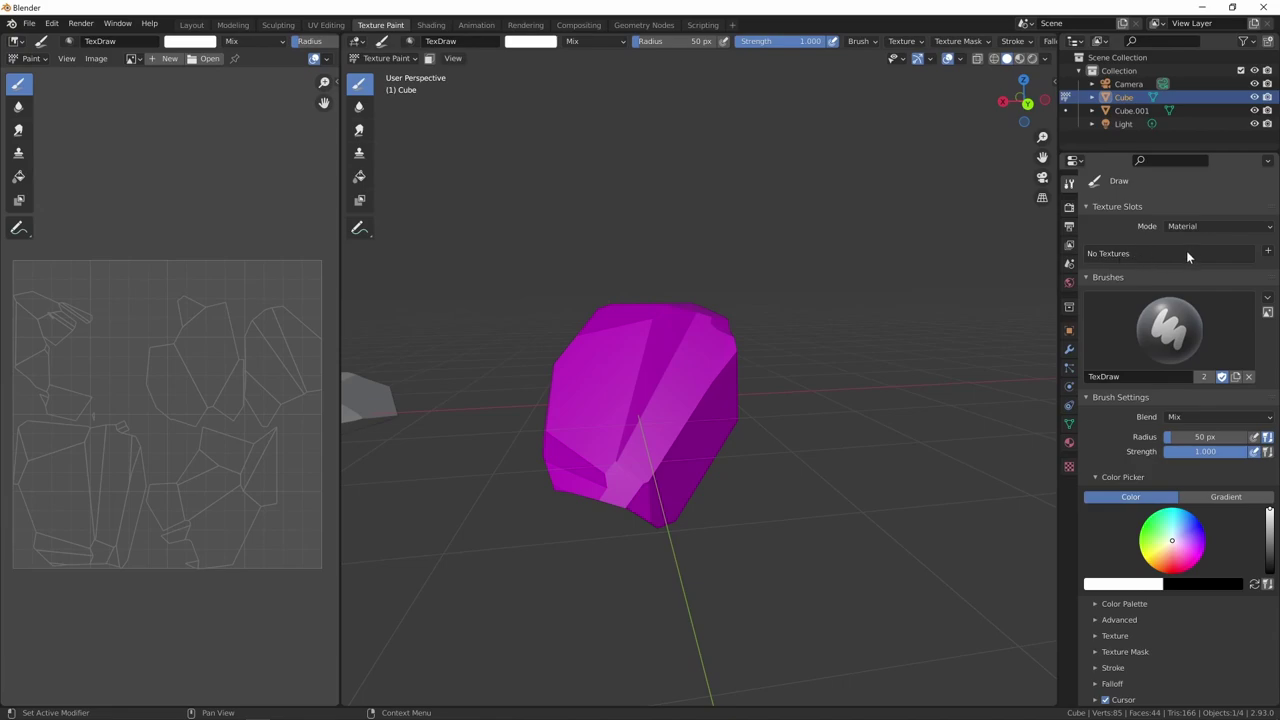
Step: Add a Base Color texture slot named roccia at 2048 × 2048 pixels
{"action": "left_click", "coordinate": [1268, 253]}
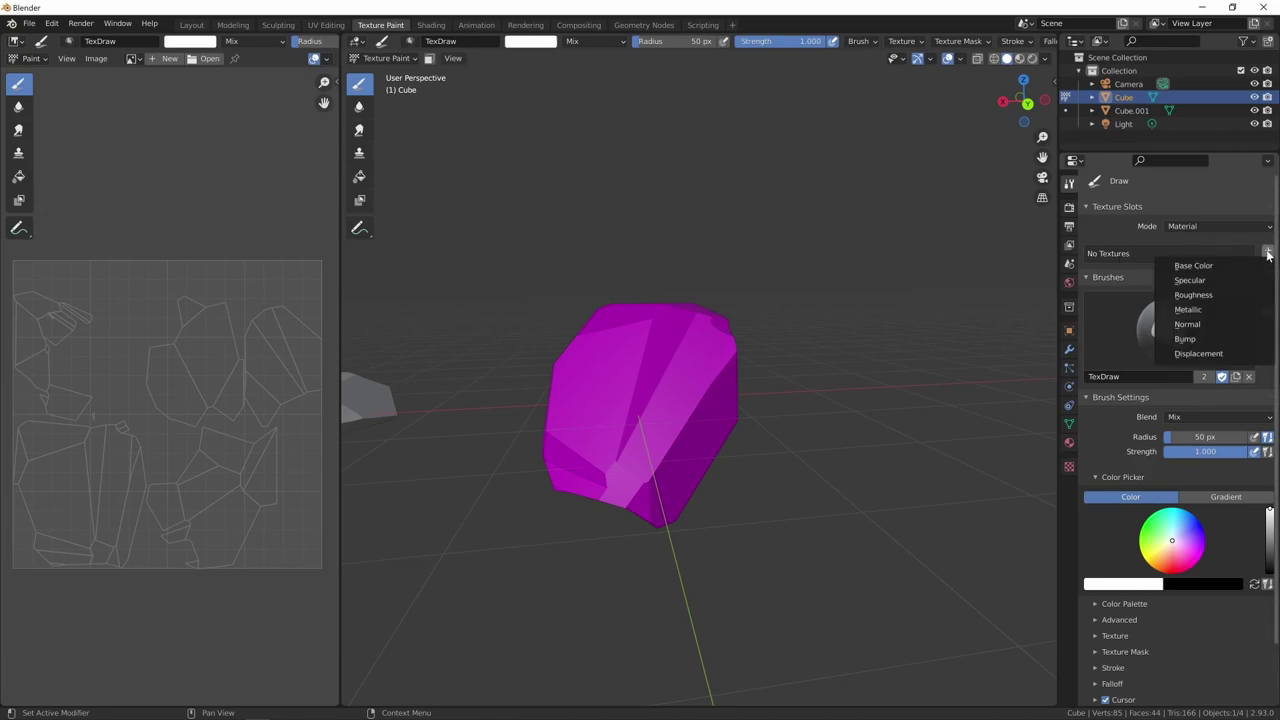
{"action": "left_click", "coordinate": [1268, 253]}
{"action": "left_click", "coordinate": [1264, 254]}
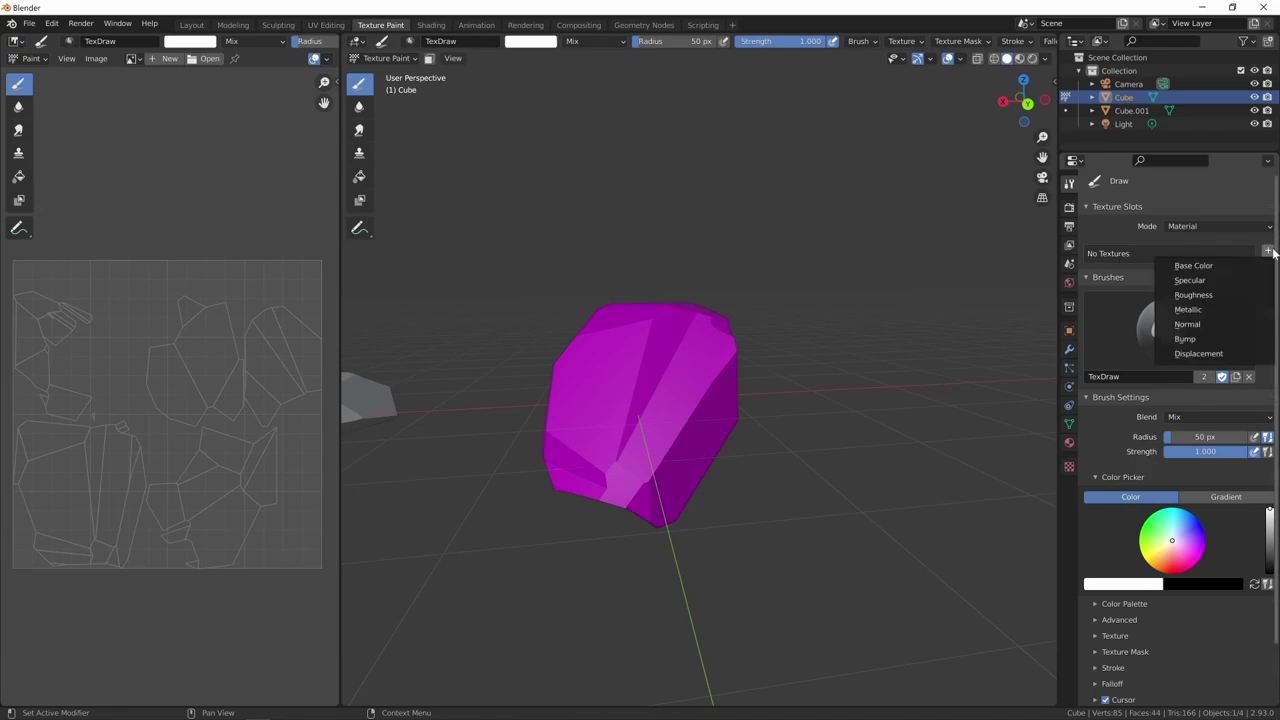
{"action": "left_click", "coordinate": [1204, 265]}
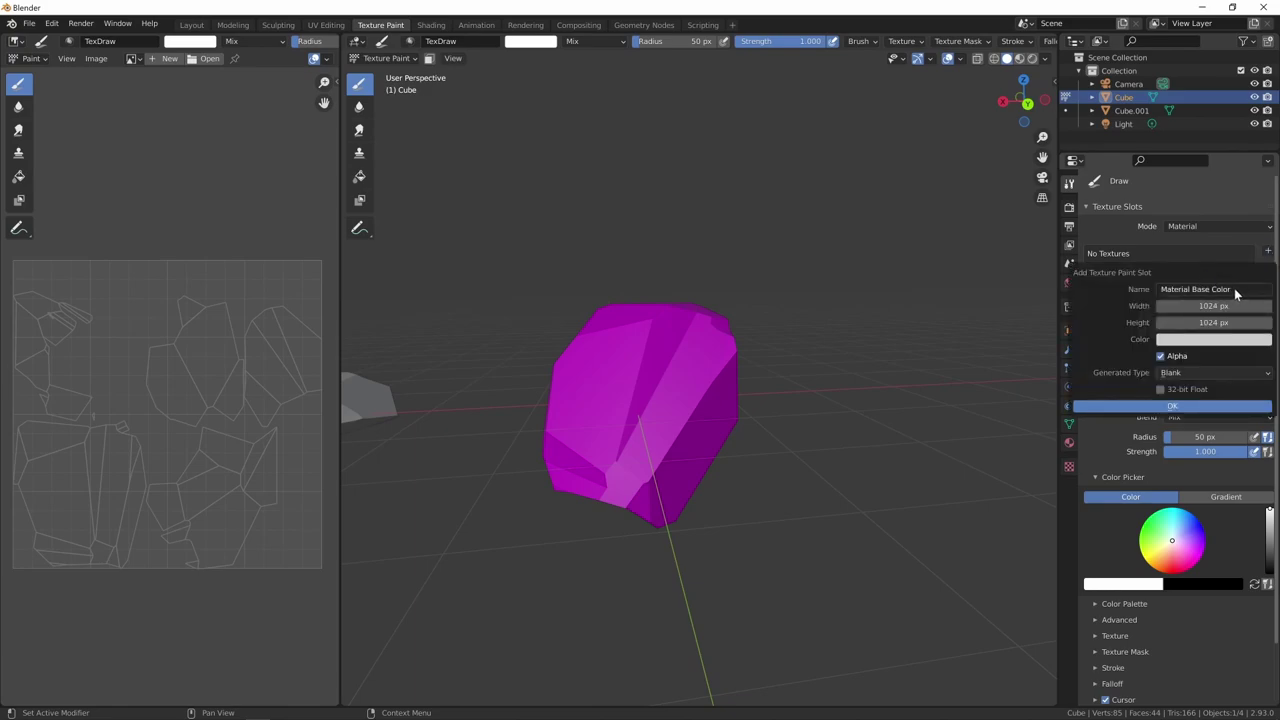
{"action": "left_click", "coordinate": [1234, 288]}
{"action": "type", "text": "ccia"}
{"action": "key", "text": "Return"}
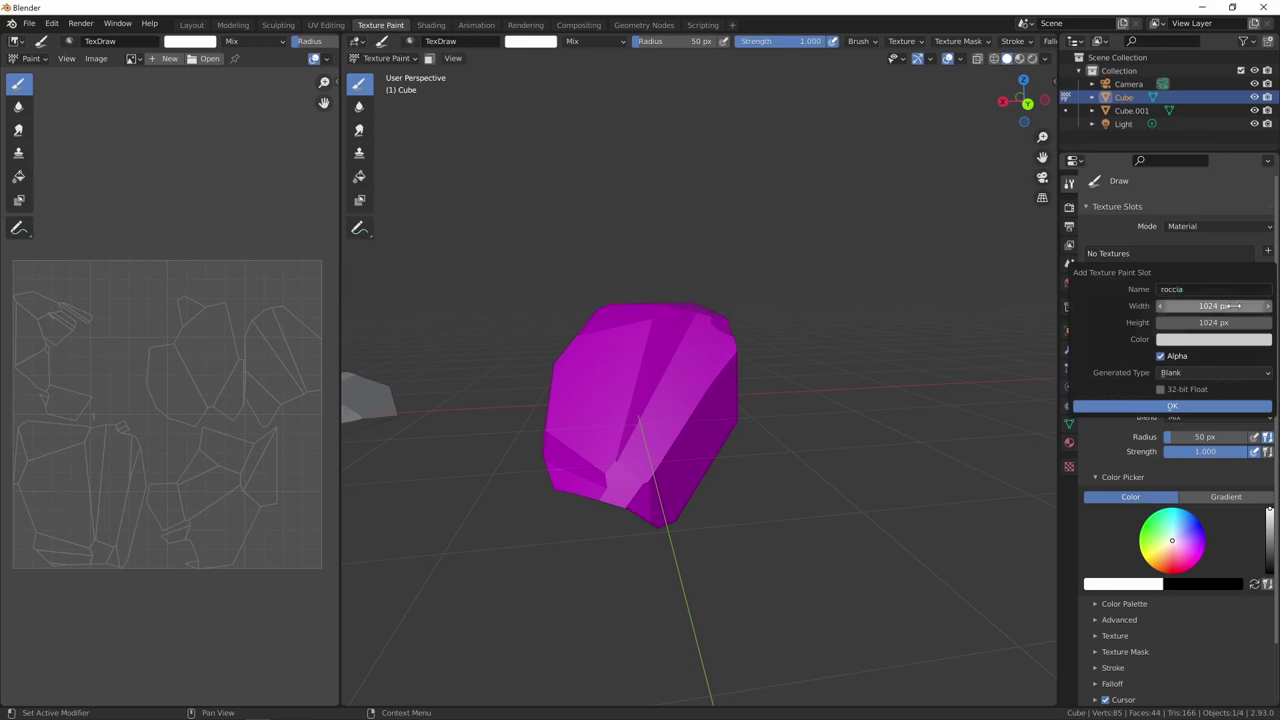
{"action": "left_click", "coordinate": [1232, 306]}
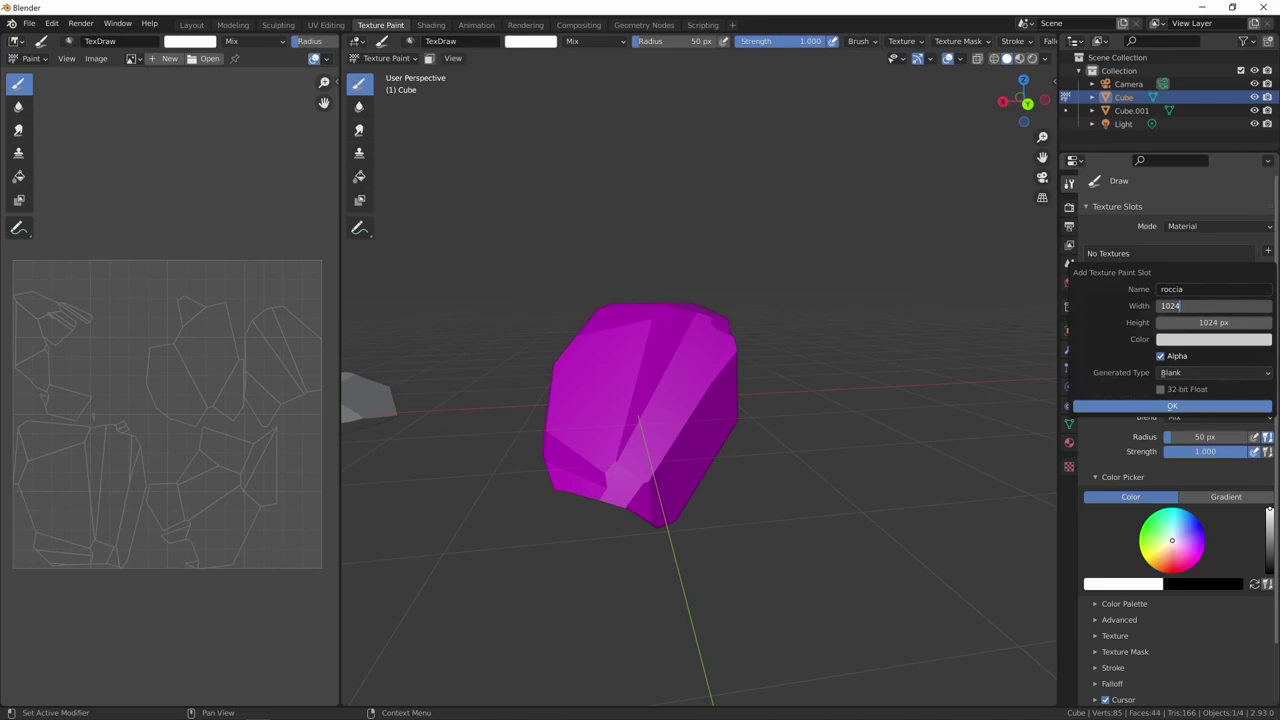
{"action": "type", "text": "*2"}
{"action": "key", "text": "Return"}
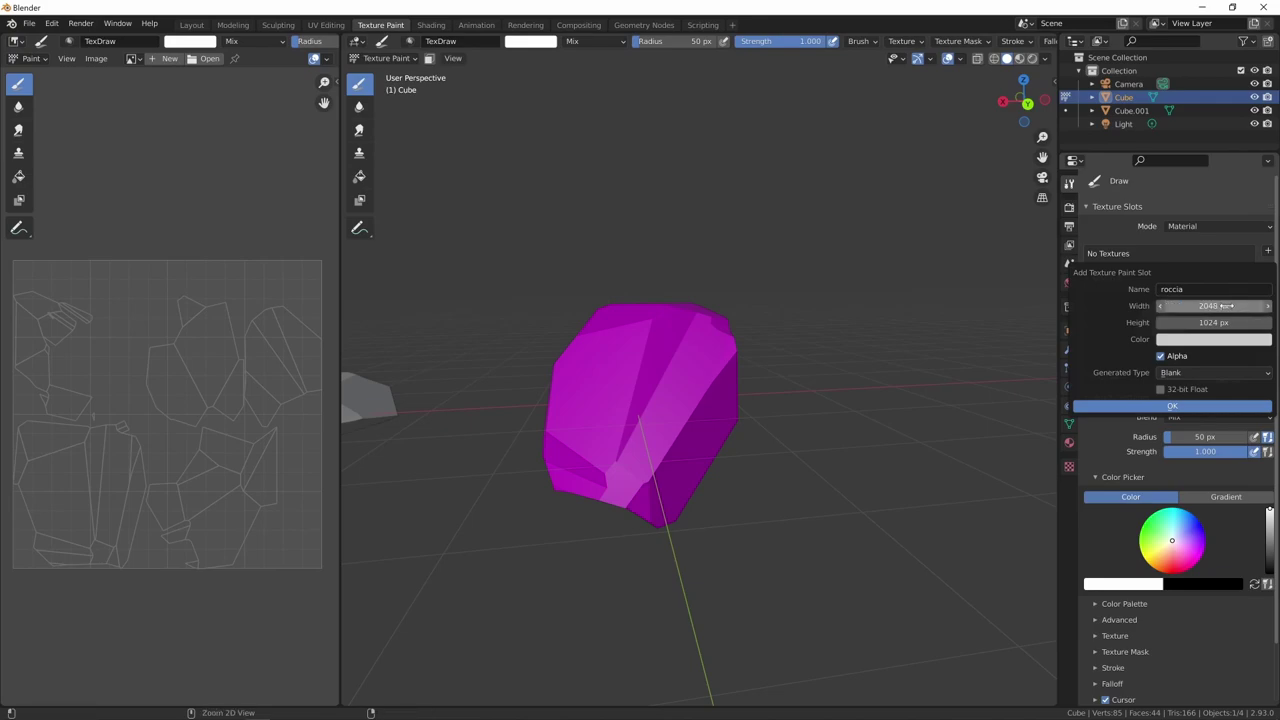
{"action": "type", "text": "2048"}
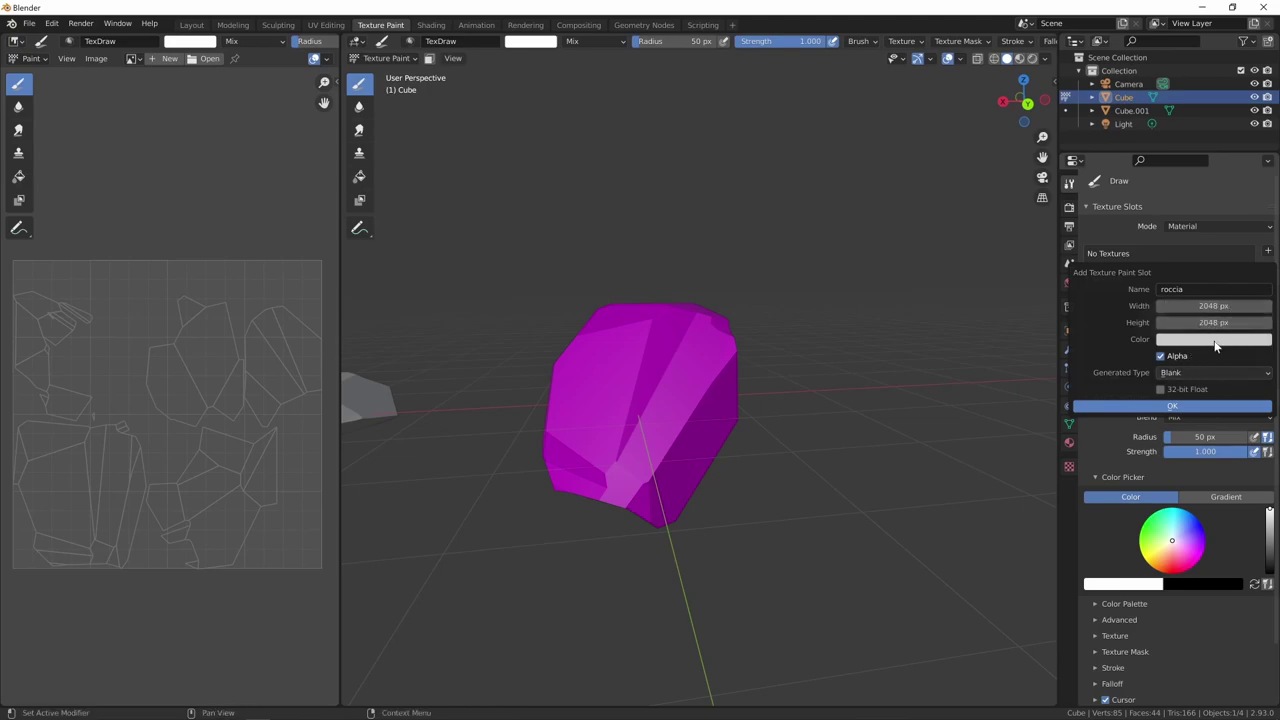
Step: Give the roccia texture a slightly darker grey fill and create it
{"action": "left_click", "coordinate": [1218, 343]}
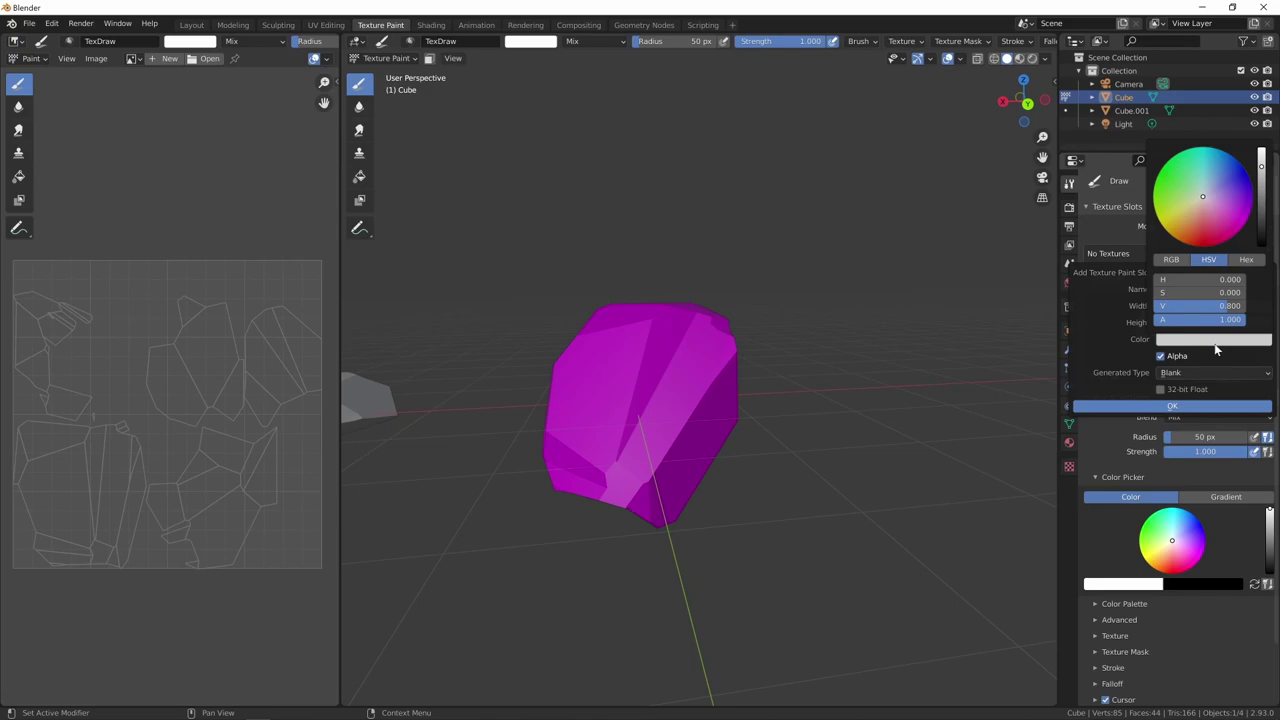
{"action": "left_click", "coordinate": [1200, 200]}
{"action": "left_click_drag", "start_coordinate": [1262, 170], "coordinate": [1263, 188]}
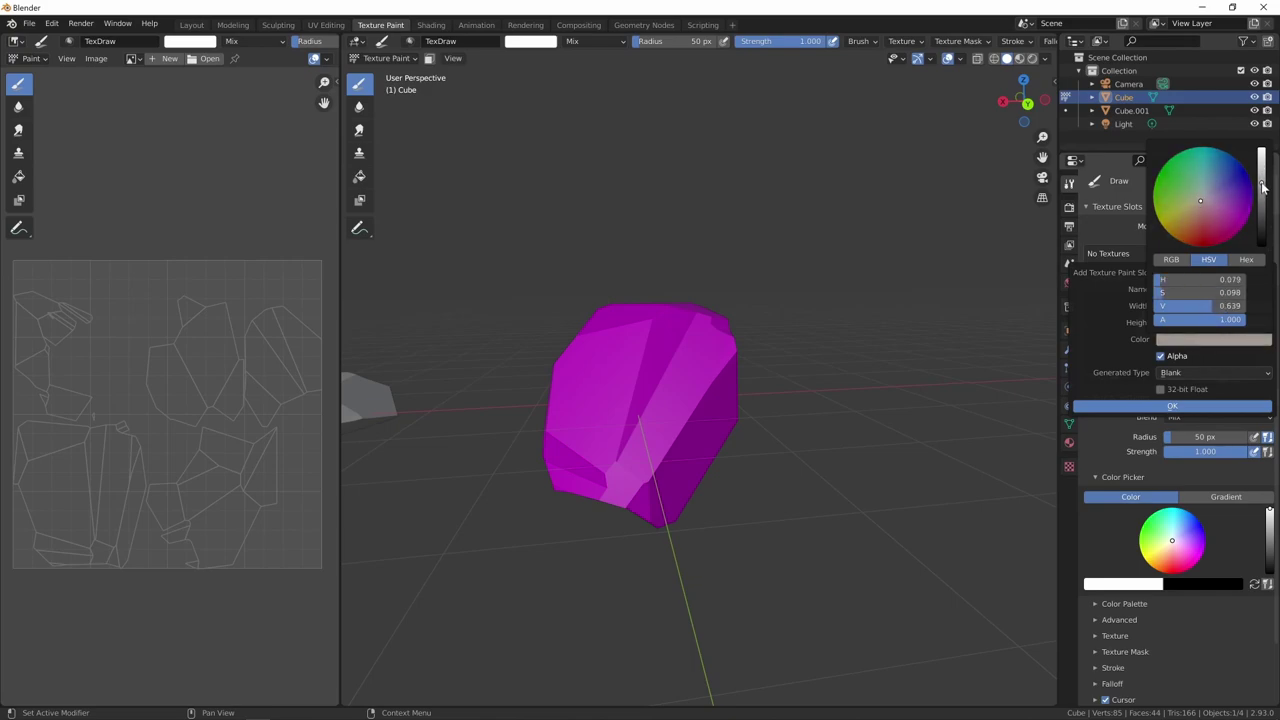
{"action": "left_click", "coordinate": [1226, 344]}
{"action": "left_click_drag", "start_coordinate": [1263, 184], "coordinate": [1263, 188]}
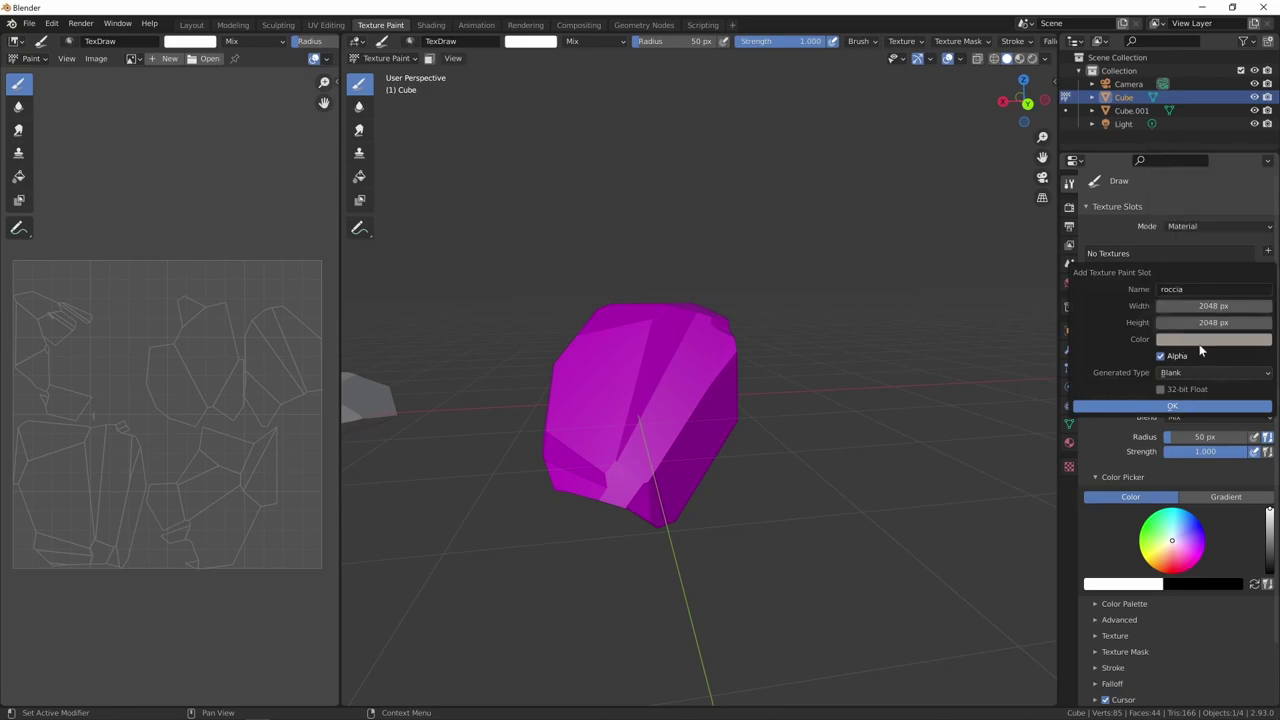
{"action": "left_click", "coordinate": [1172, 406]}
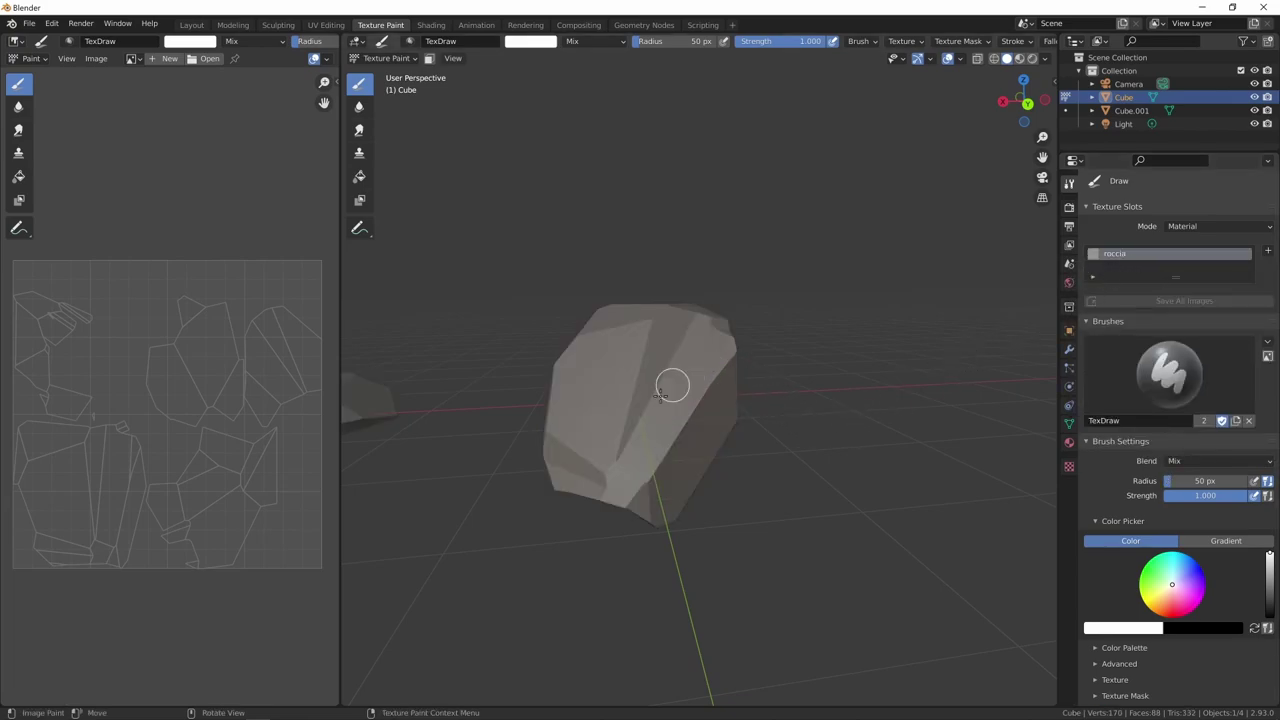
Step: Load the roccia image into the image editor and zoom it to fit beside the rock
{"action": "left_click", "coordinate": [139, 60]}
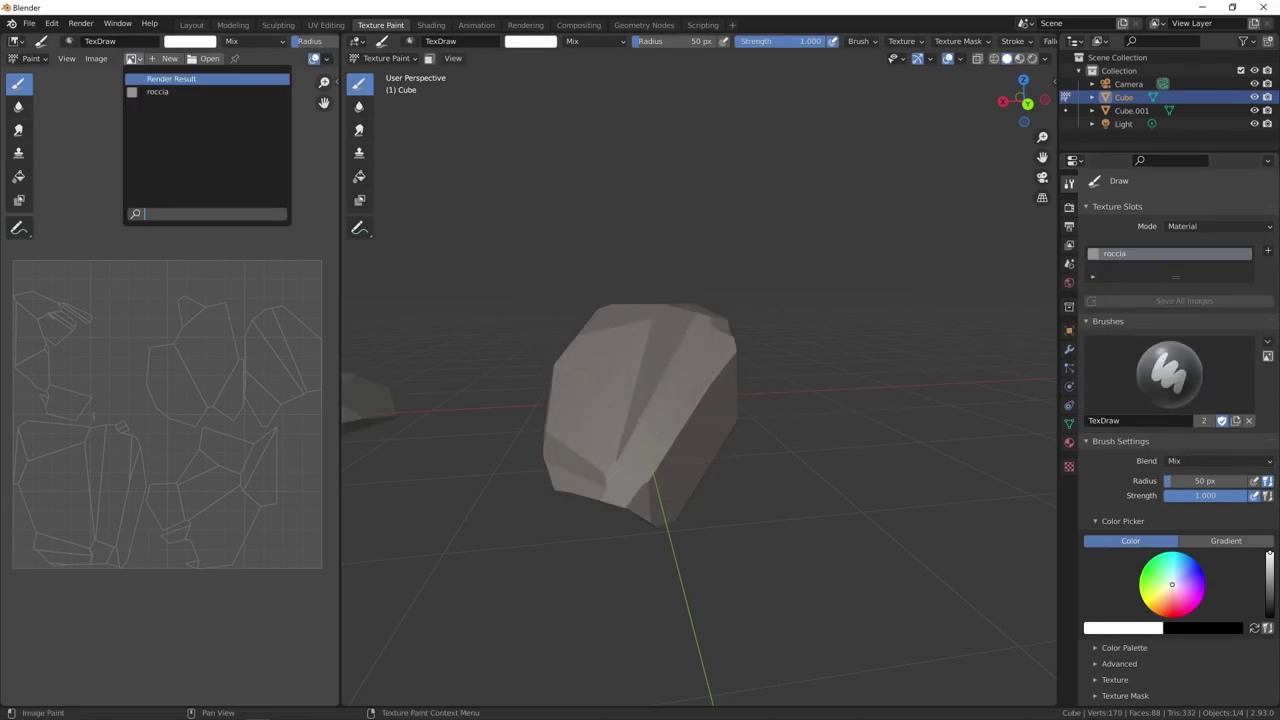
{"action": "left_click", "coordinate": [160, 91]}
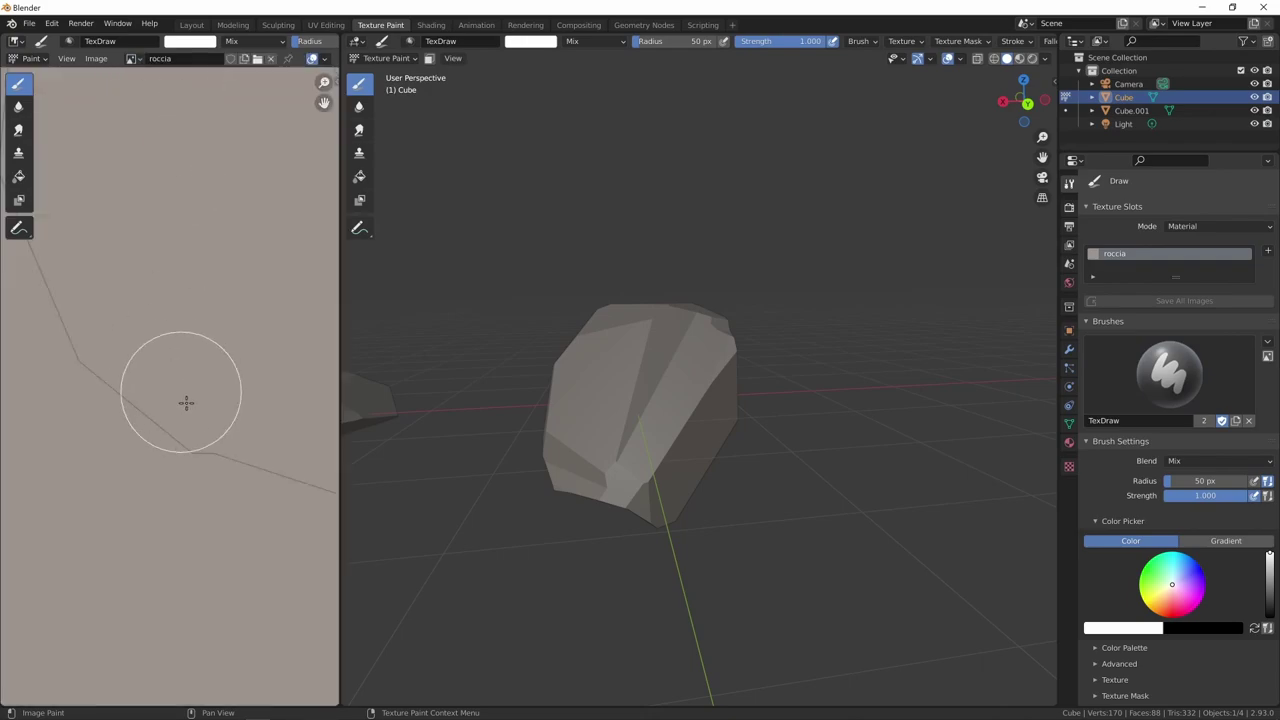
{"action": "scroll", "coordinate": [205, 415], "scroll_direction": "down", "scroll_amount": 3}
{"action": "scroll", "coordinate": [200, 410], "scroll_direction": "down", "scroll_amount": 3}
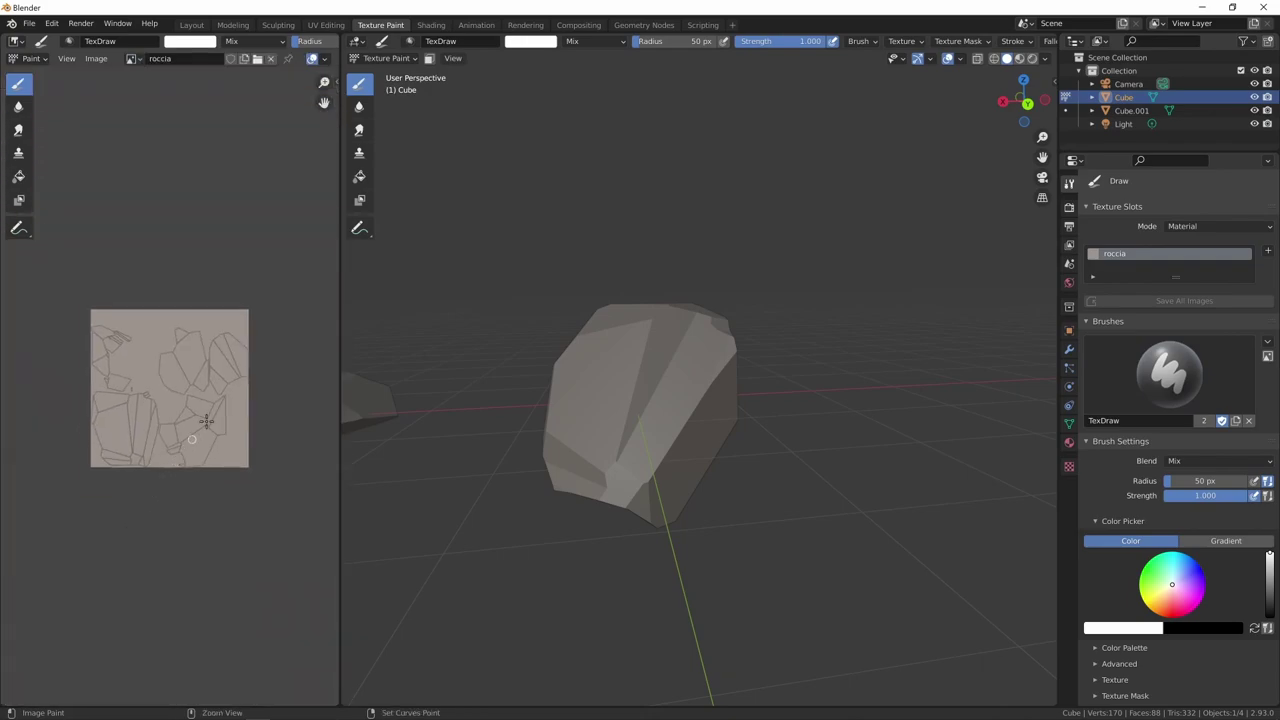
{"action": "scroll", "coordinate": [228, 391], "scroll_direction": "up", "scroll_amount": 1}
{"action": "scroll", "coordinate": [280, 320], "scroll_direction": "up", "scroll_amount": 2}
{"action": "scroll", "coordinate": [301, 280], "scroll_direction": "up", "scroll_amount": 1}
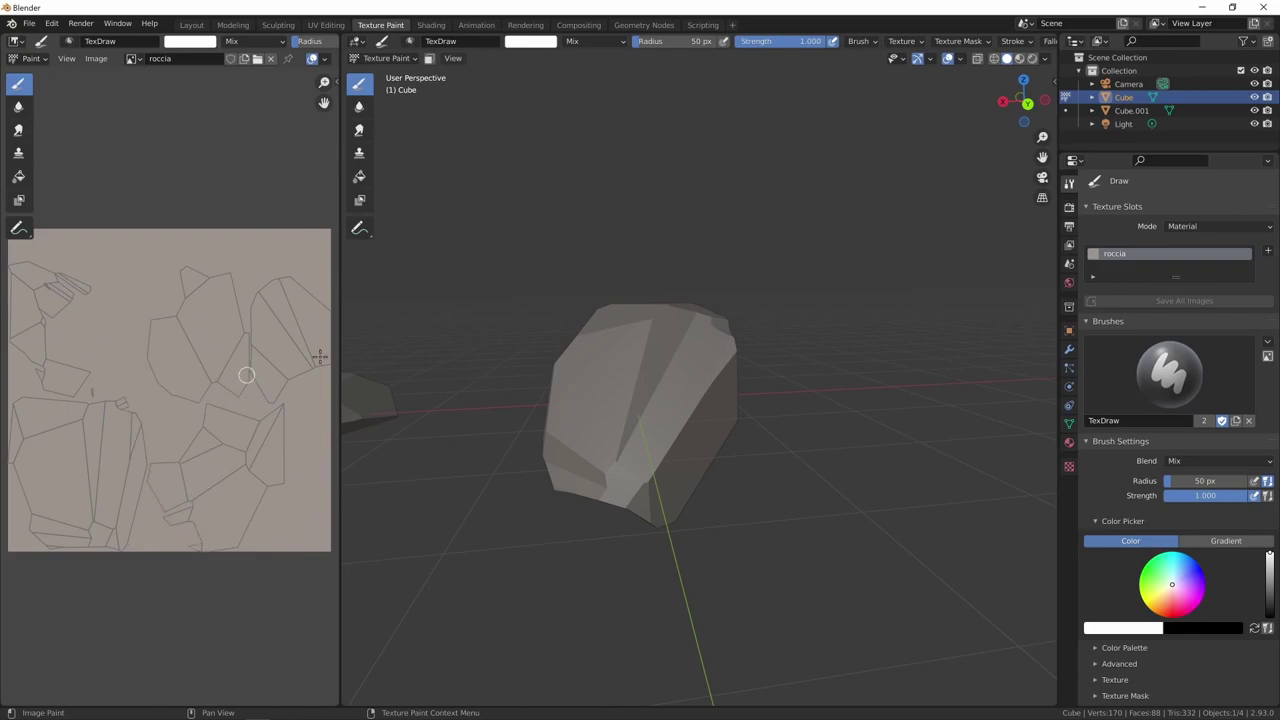
{"action": "mouse_move", "coordinate": [663, 451]}
{"action": "middle_mouse_down"}
{"action": "mouse_move", "coordinate": [730, 456]}
{"action": "mouse_move", "coordinate": [697, 400]}
{"action": "middle_mouse_up"}
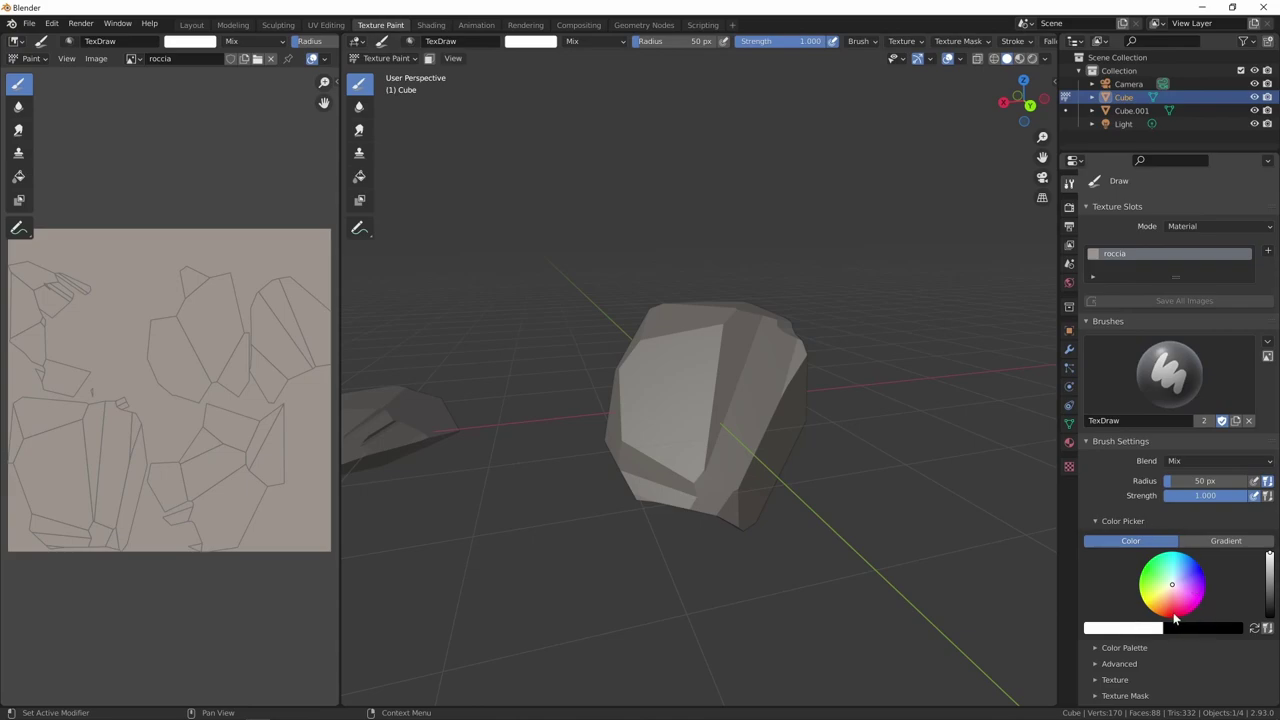
{"action": "scroll", "coordinate": [1175, 580], "scroll_direction": "down", "scroll_amount": 2}
Step: Paint a red test stroke across the rock, then undo it
{"action": "left_click", "coordinate": [1175, 580]}
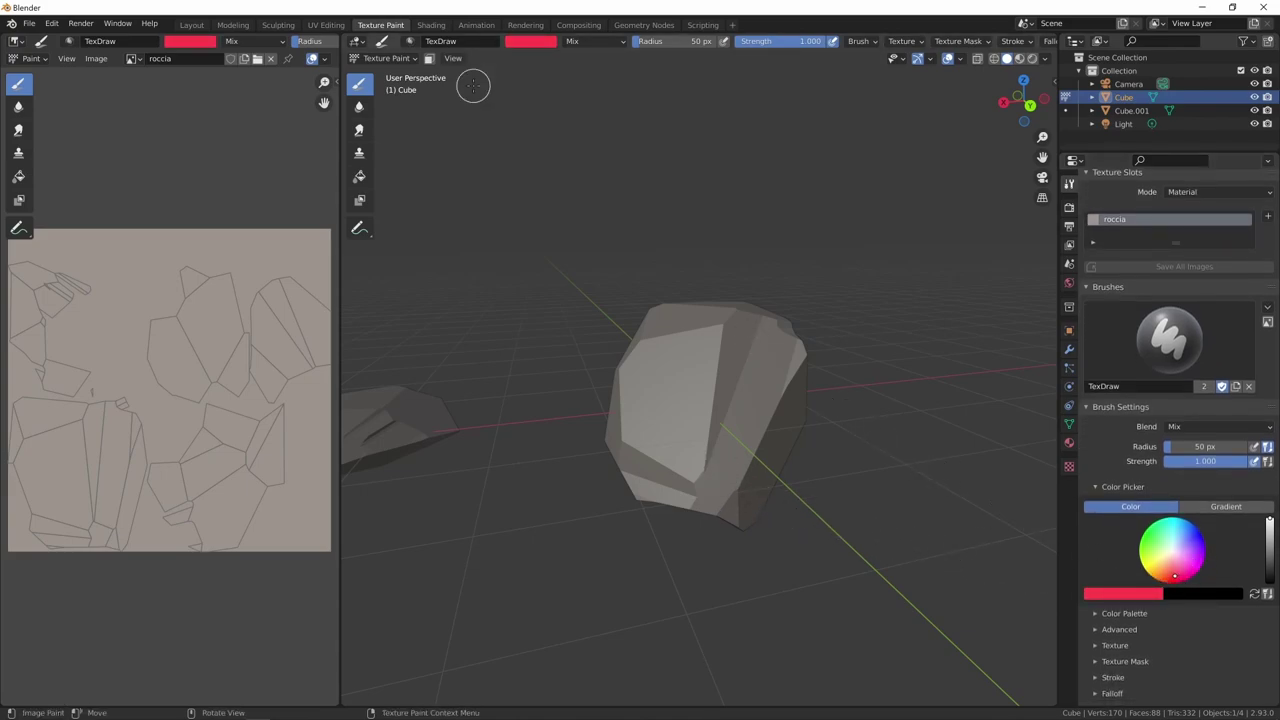
{"action": "left_click_drag", "start_coordinate": [652, 410], "coordinate": [795, 385]}
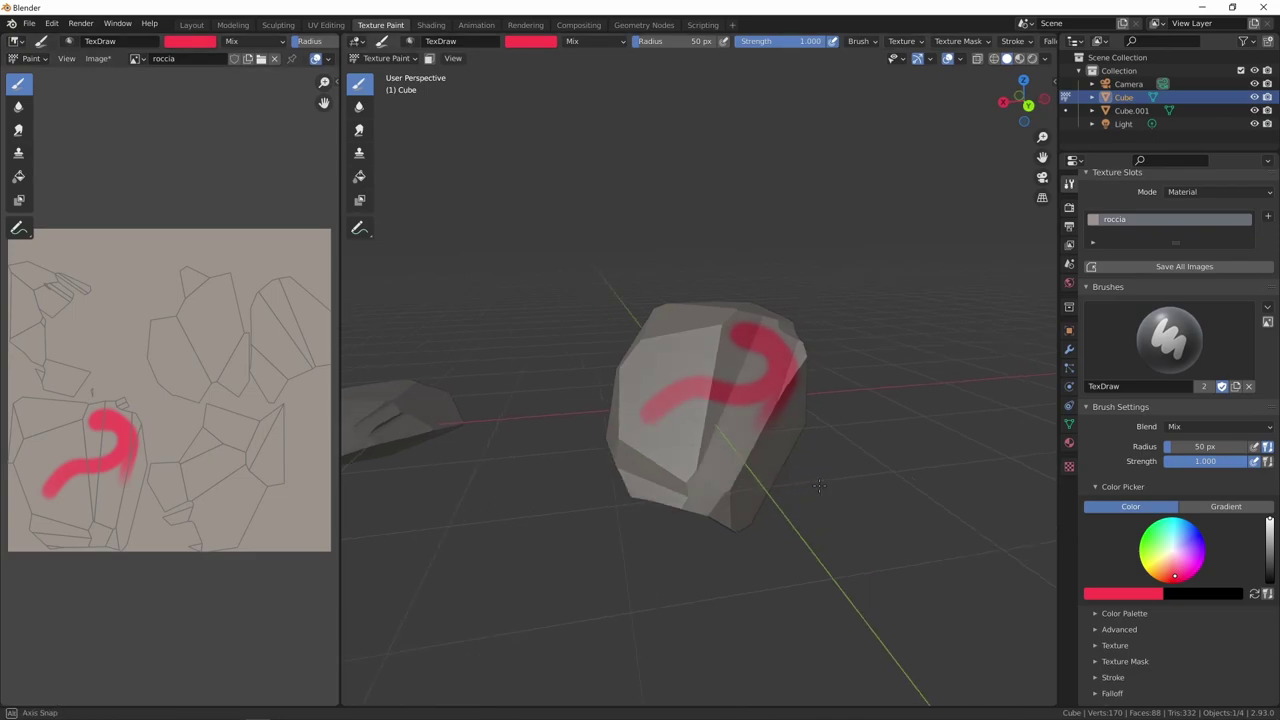
{"action": "mouse_move", "coordinate": [700, 520]}
{"action": "middle_mouse_down"}
{"action": "mouse_move", "coordinate": [757, 513]}
{"action": "mouse_move", "coordinate": [777, 460]}
{"action": "middle_mouse_up"}
{"action": "key", "text": "ctrl+z"}
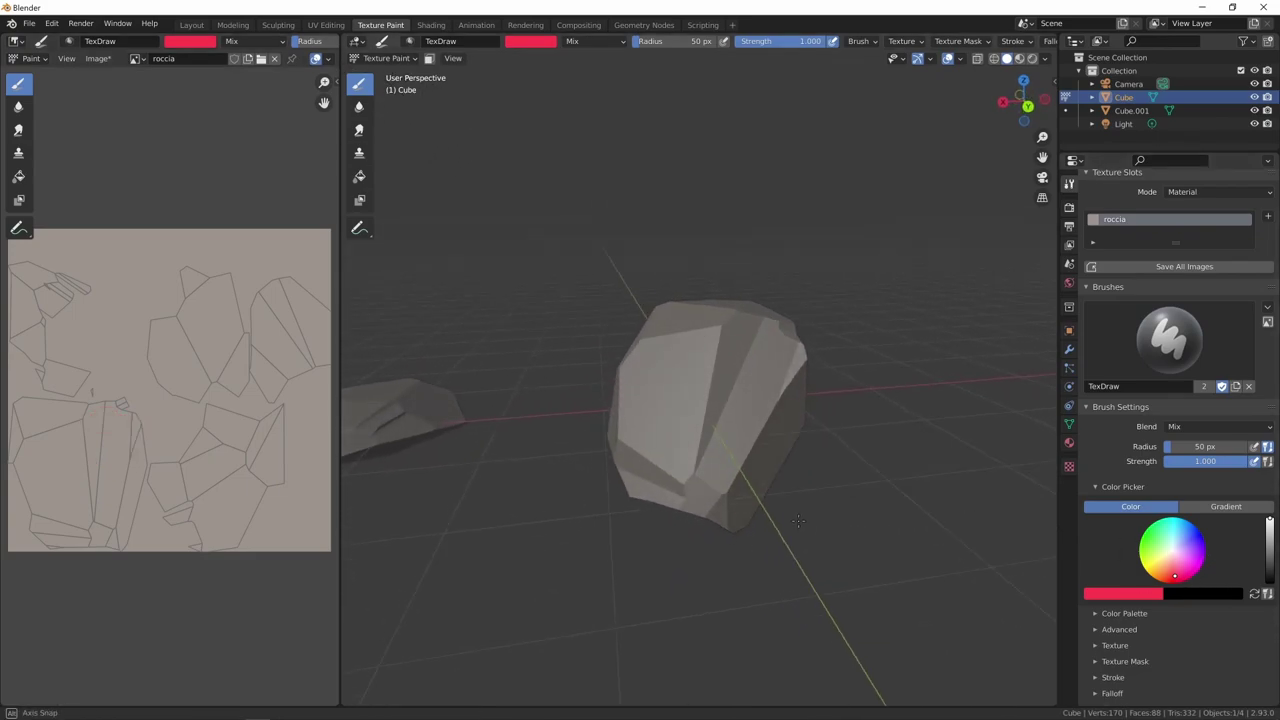
Step: Darken the brush to dark grey and paint smudges along the rock's base
{"action": "middle_click_drag", "start_coordinate": [900, 520], "coordinate": [780, 503]}
{"action": "left_click_drag", "start_coordinate": [1270, 522], "coordinate": [1270, 566]}
{"action": "left_click", "coordinate": [1168, 550]}
{"action": "left_click_drag", "start_coordinate": [760, 480], "coordinate": [737, 474]}
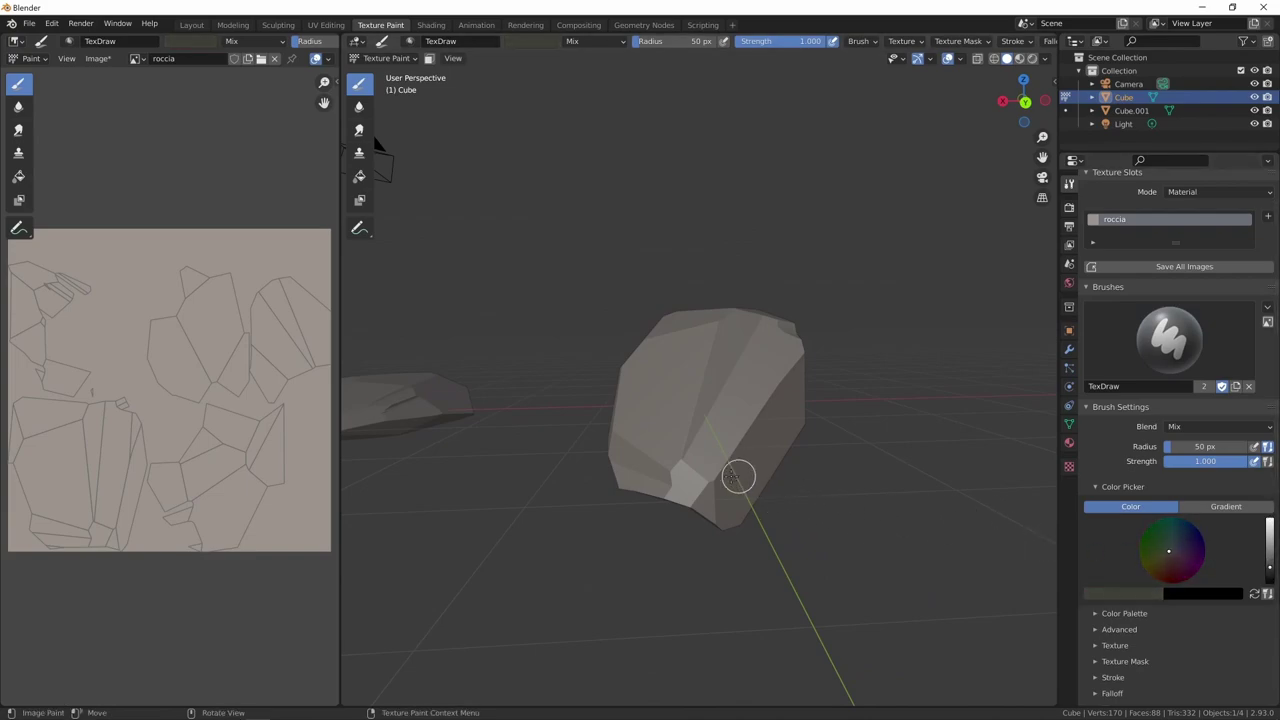
{"action": "middle_click_drag", "start_coordinate": [737, 474], "coordinate": [848, 474]}
{"action": "left_click_drag", "start_coordinate": [680, 480], "coordinate": [757, 506]}
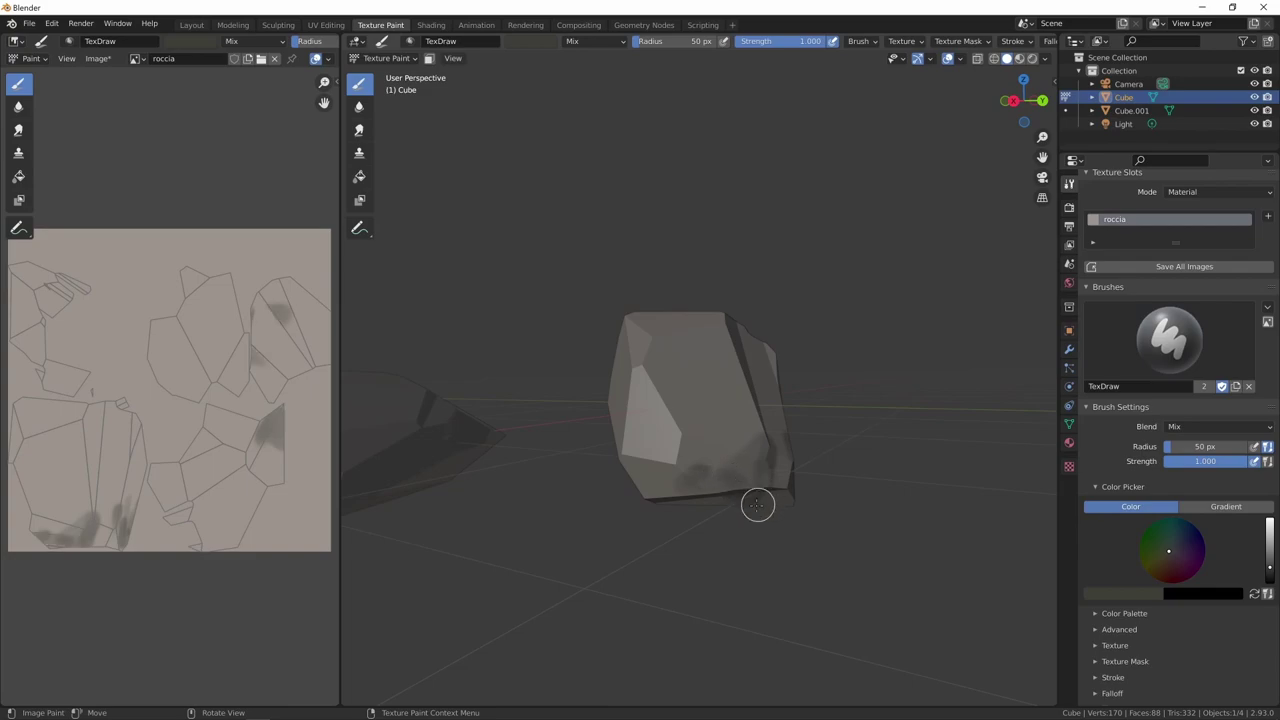
{"action": "middle_click_drag", "start_coordinate": [757, 506], "coordinate": [797, 471]}
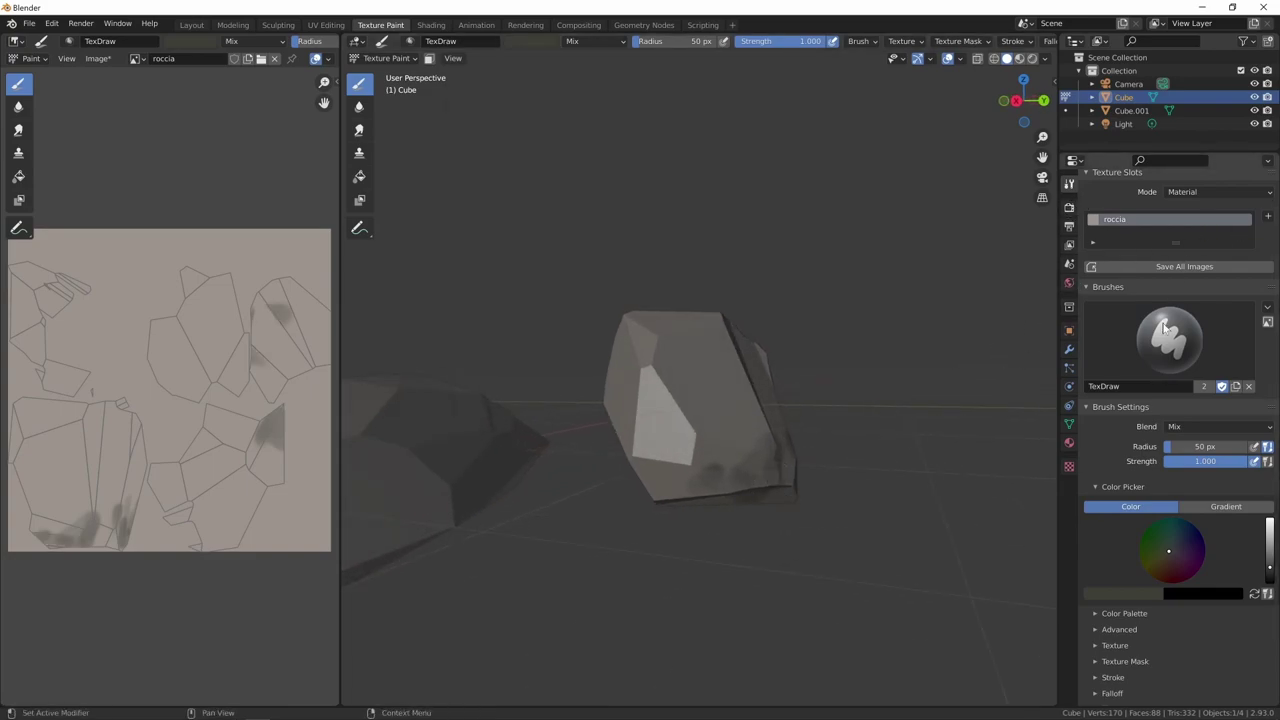
{"action": "scroll", "coordinate": [1183, 580], "scroll_direction": "down", "scroll_amount": 1}
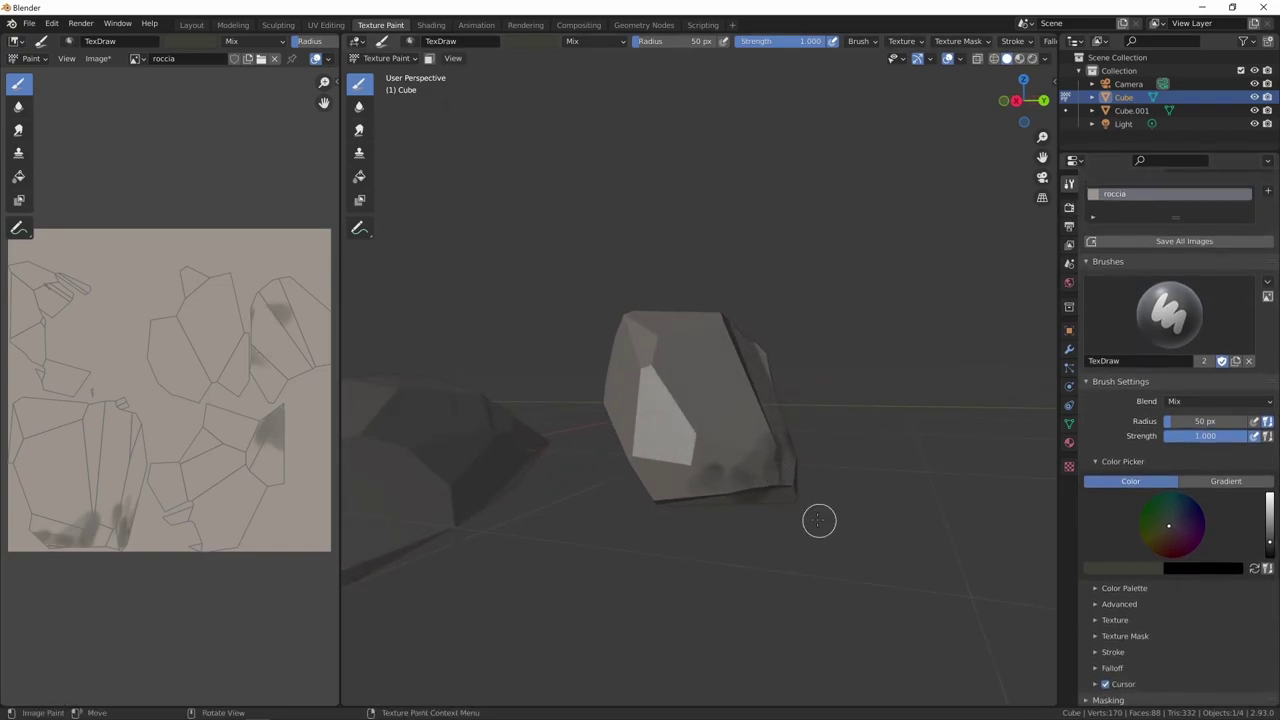
{"action": "mouse_move", "coordinate": [820, 520]}
{"action": "middle_mouse_down"}
{"action": "mouse_move", "coordinate": [724, 522]}
{"action": "mouse_move", "coordinate": [728, 496]}
{"action": "mouse_move", "coordinate": [693, 509]}
{"action": "mouse_move", "coordinate": [749, 489]}
{"action": "middle_mouse_up"}
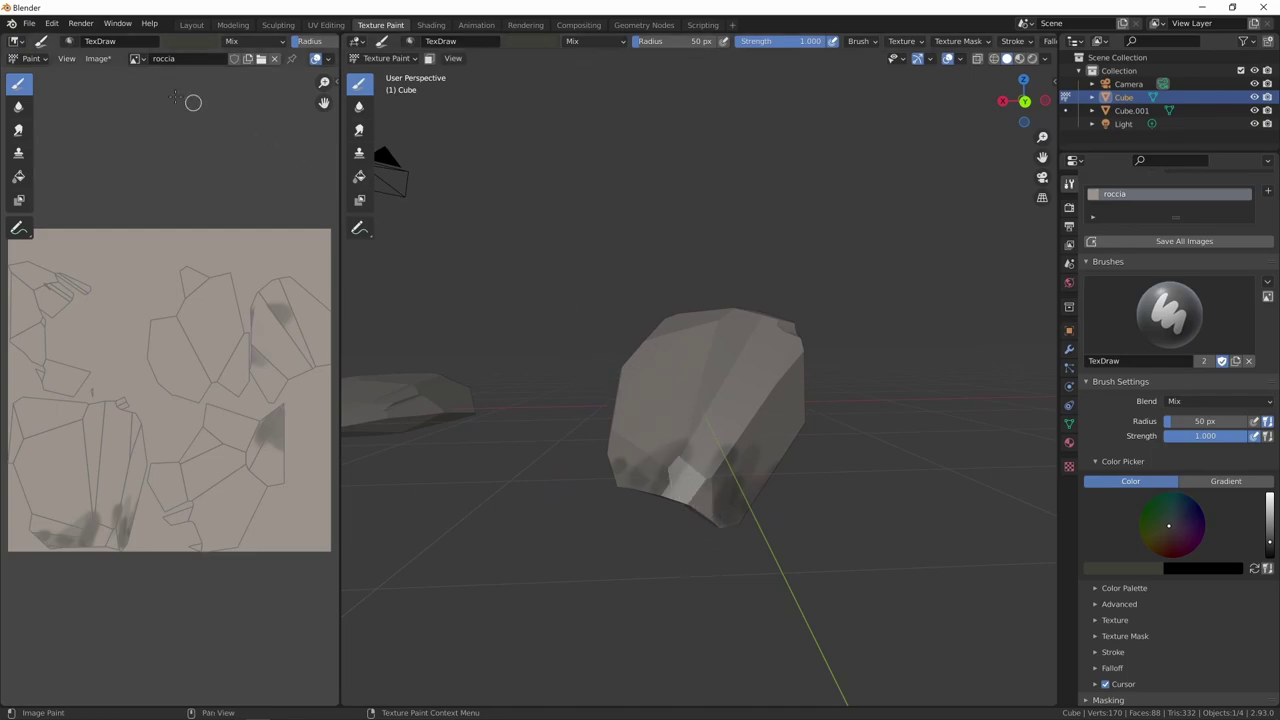
Step: Open Preferences at the File Paths section
{"action": "left_click", "coordinate": [52, 24]}
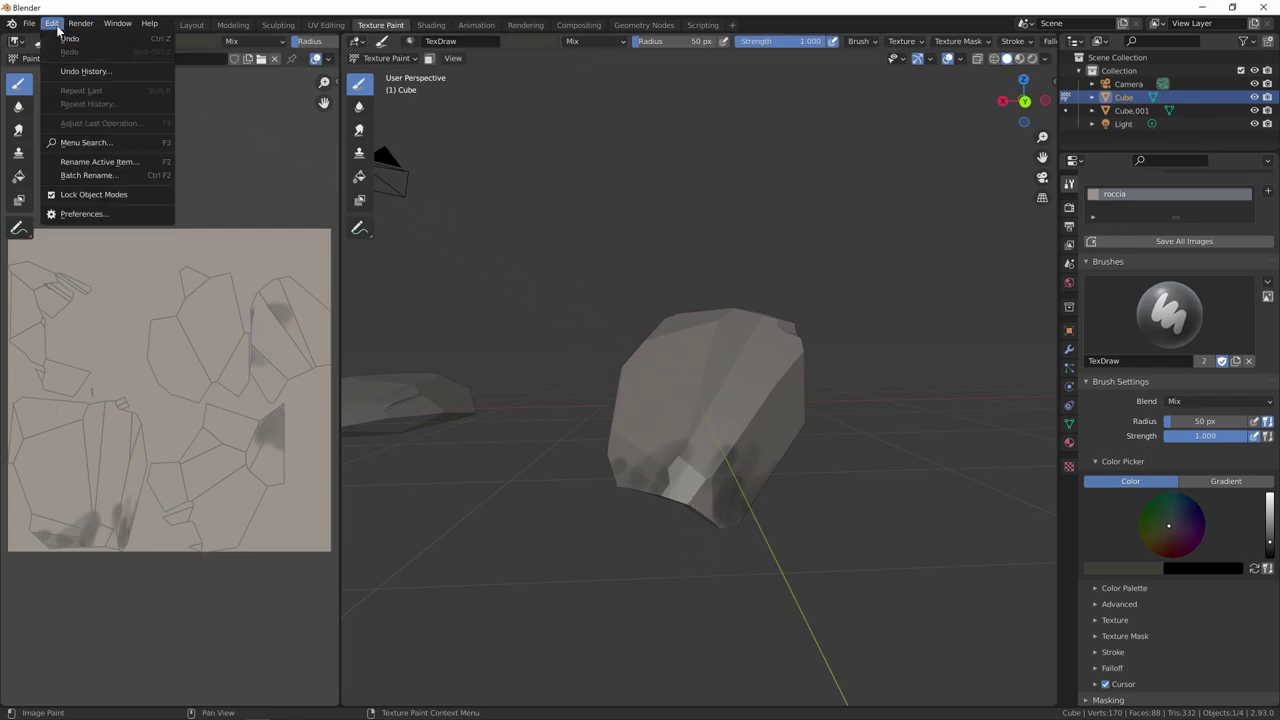
{"action": "left_click", "coordinate": [126, 214]}
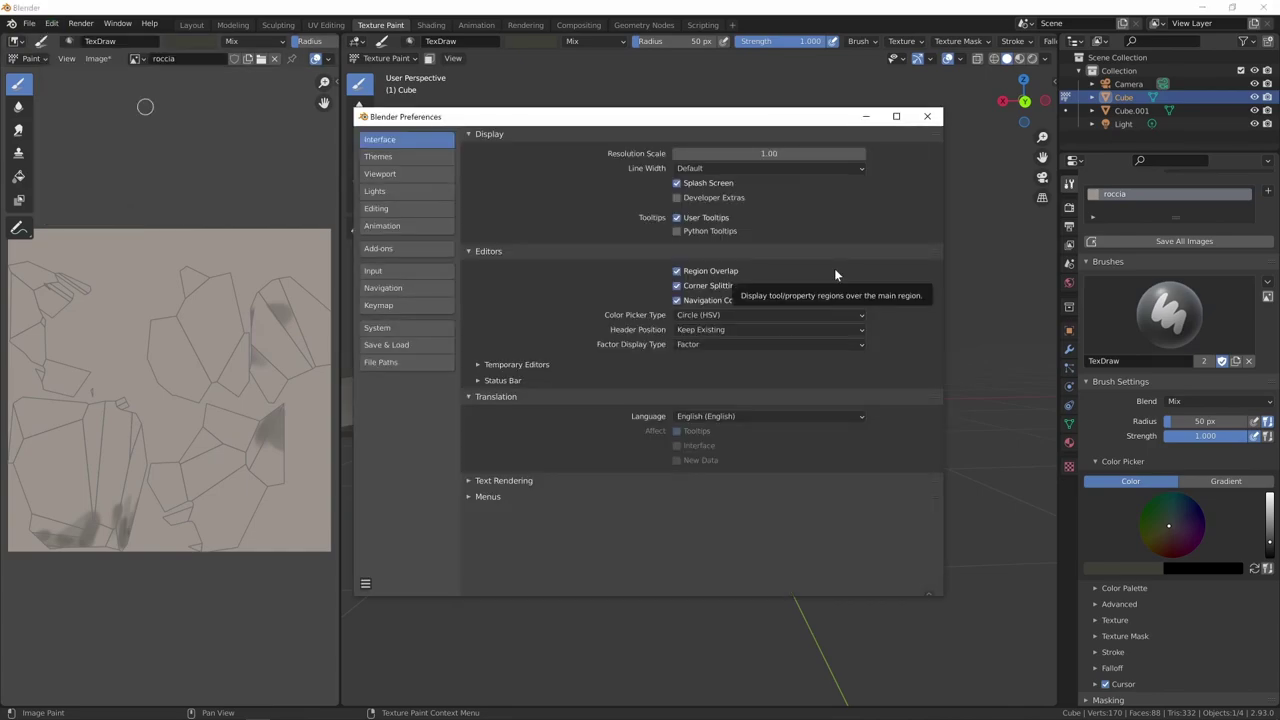
{"action": "left_click", "coordinate": [400, 362]}
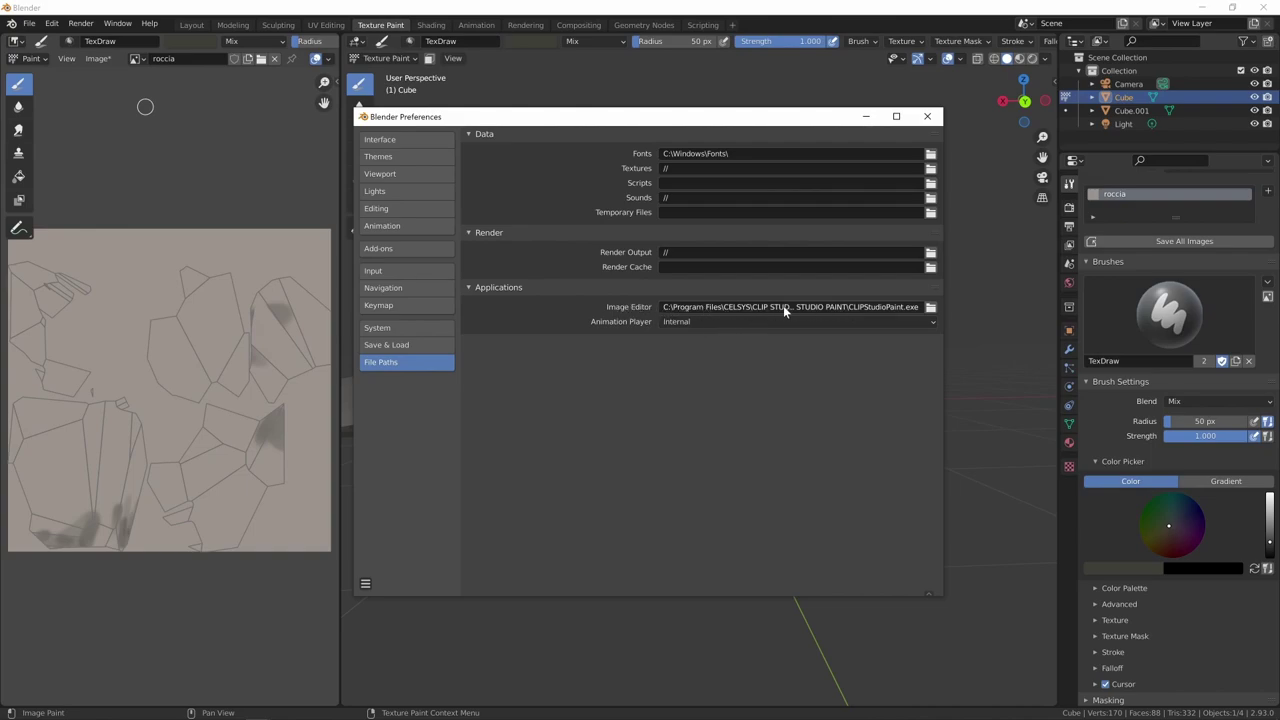
Step: Browse for the external image editor, locating the current CLIPStudioPaint.exe
{"action": "left_click", "coordinate": [930, 309]}
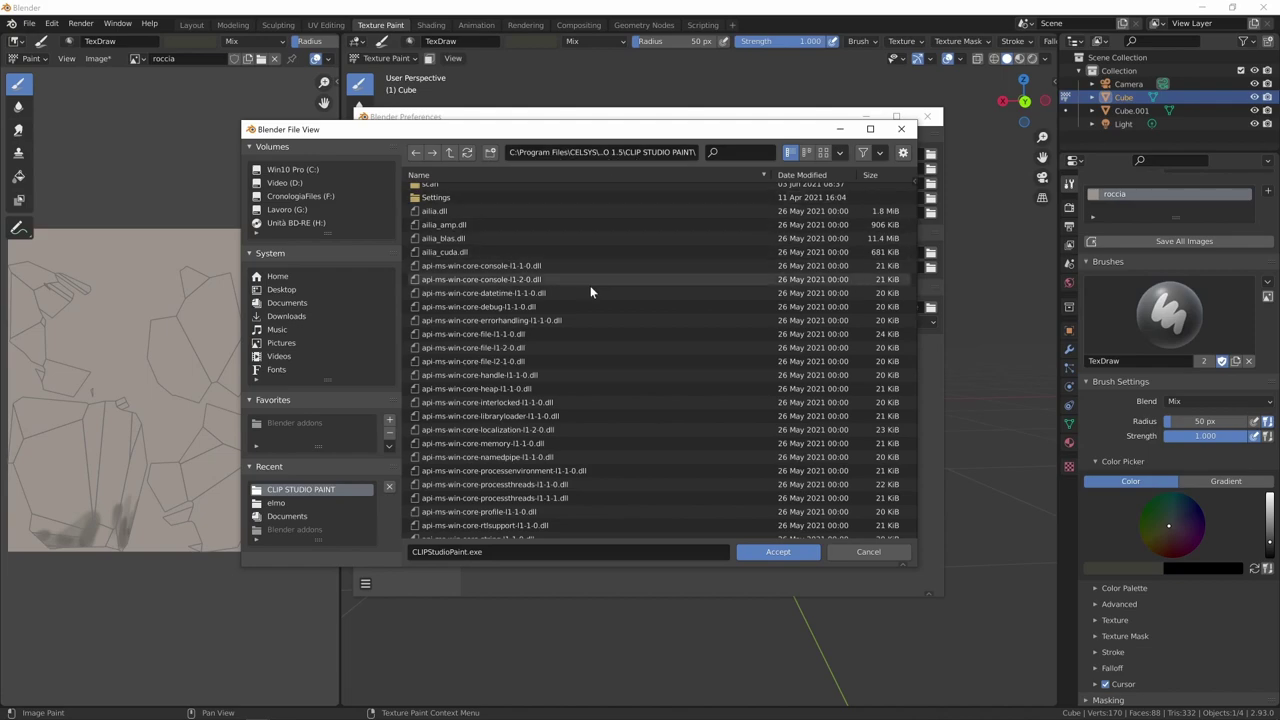
{"action": "scroll", "coordinate": [595, 412], "scroll_direction": "down", "scroll_amount": 3}
{"action": "scroll", "coordinate": [604, 420], "scroll_direction": "down", "scroll_amount": 3}
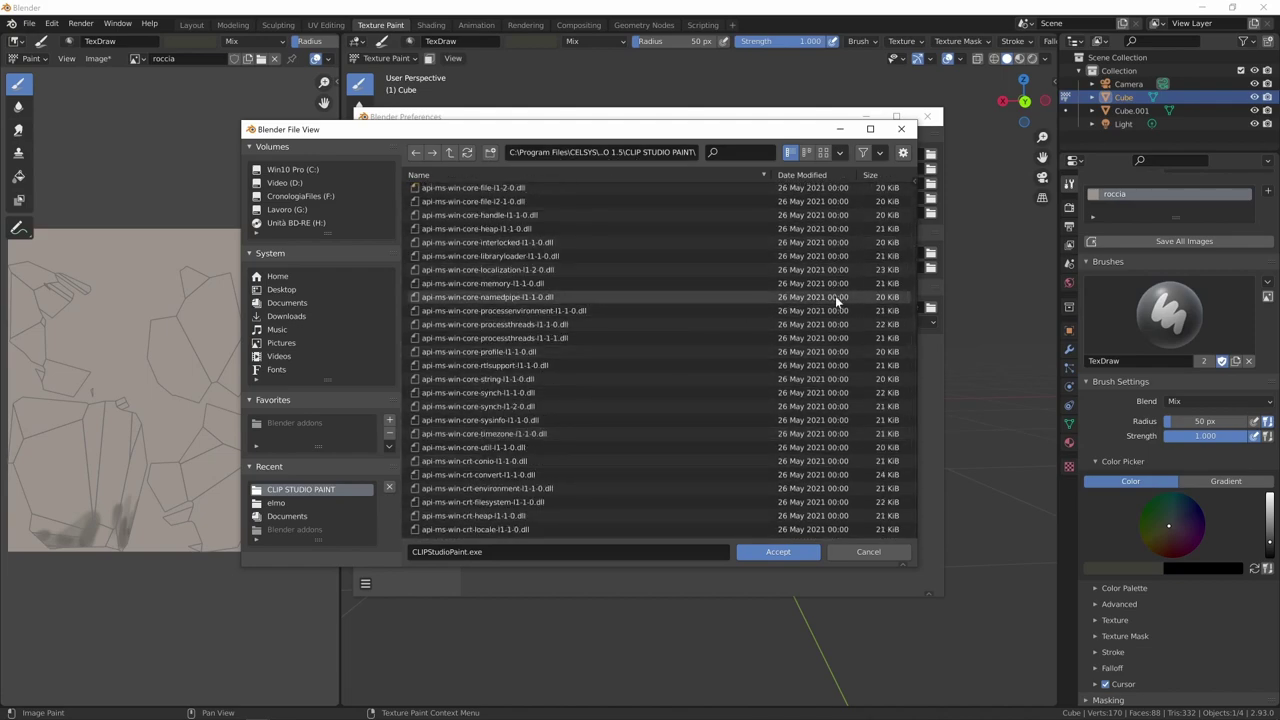
{"action": "left_click_drag", "start_coordinate": [910, 283], "coordinate": [920, 403]}
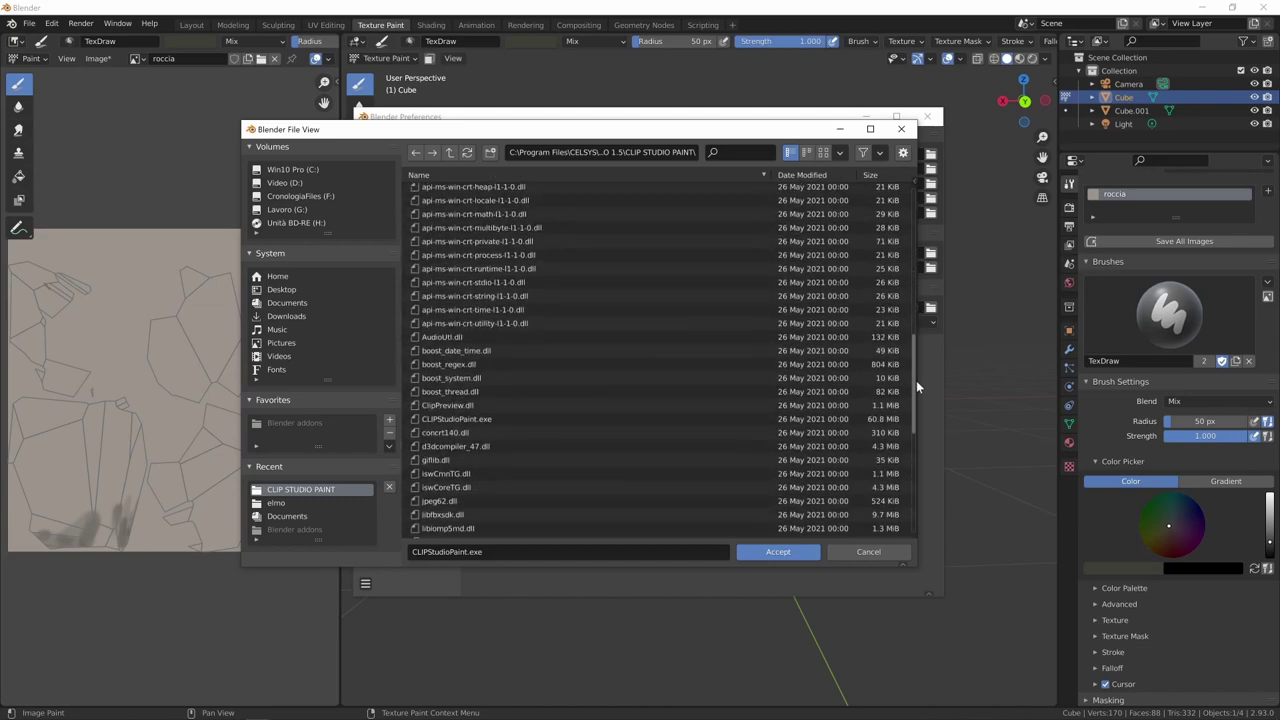
{"action": "left_click", "coordinate": [457, 334]}
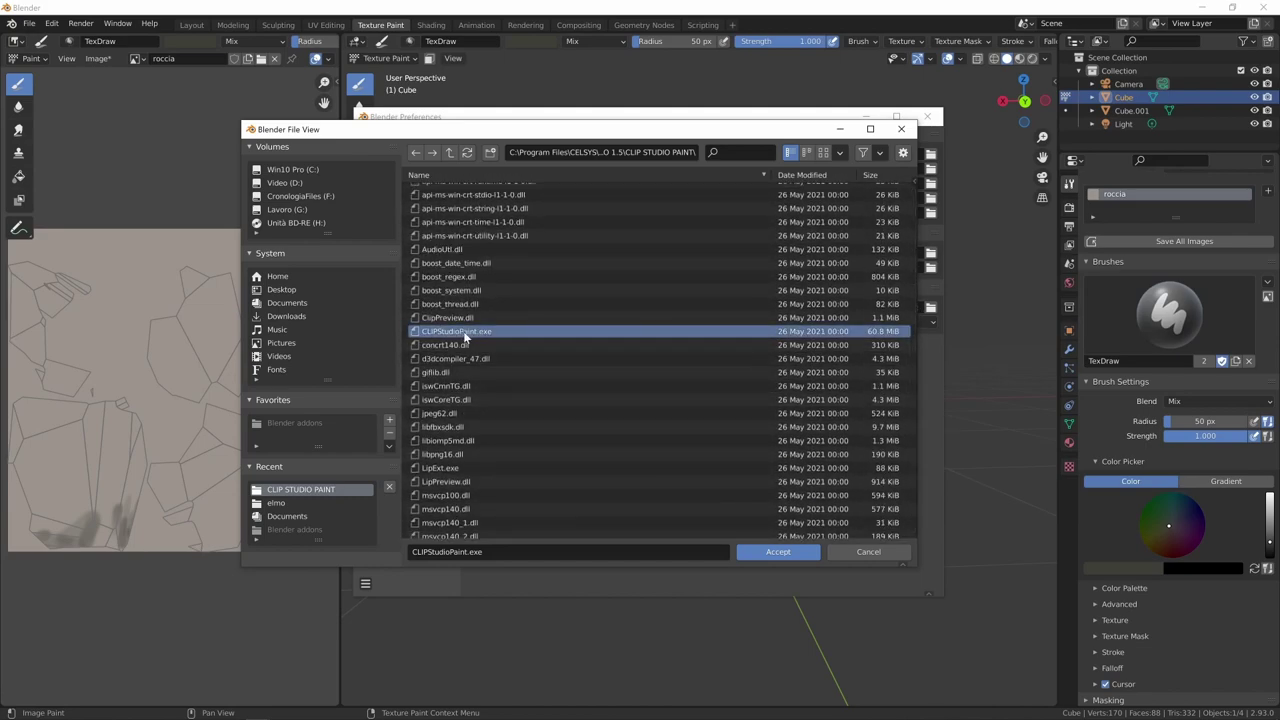
Step: Navigate to Krita (x64)'s bin folder and select krita.exe, then cancel without changing the path
{"action": "left_click", "coordinate": [449, 152]}
{"action": "left_click", "coordinate": [449, 155]}
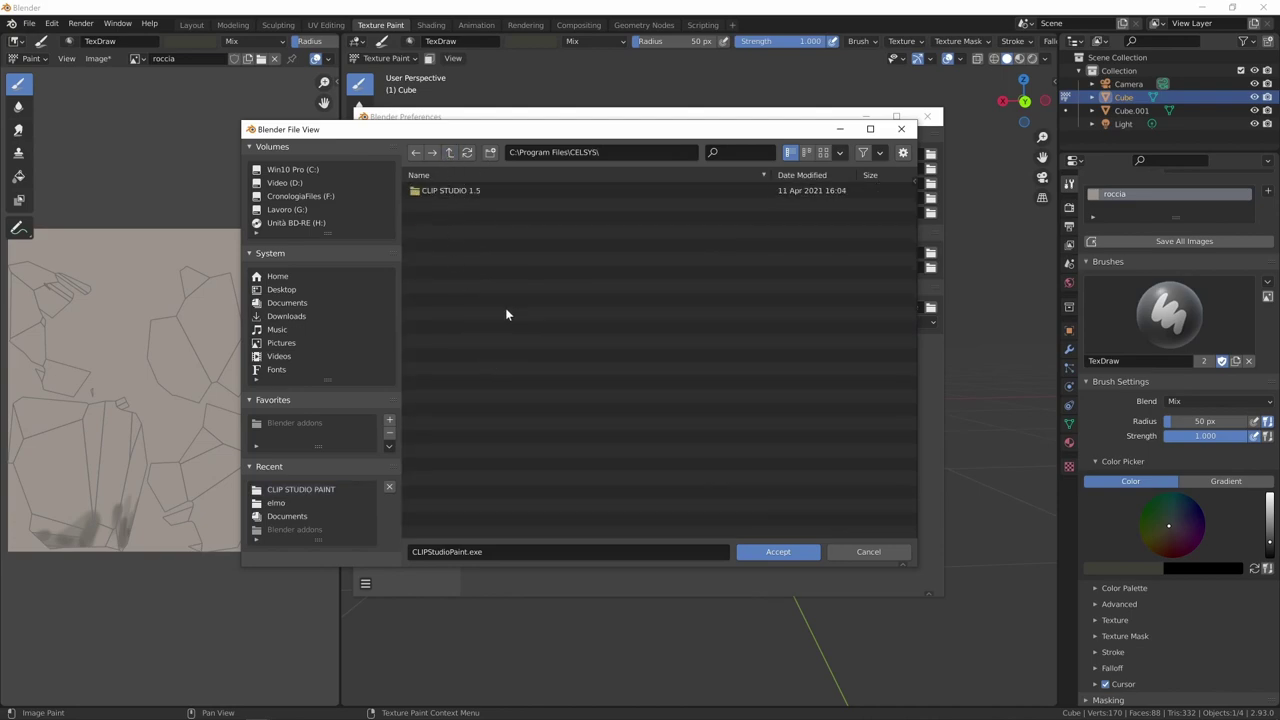
{"action": "left_click", "coordinate": [450, 155]}
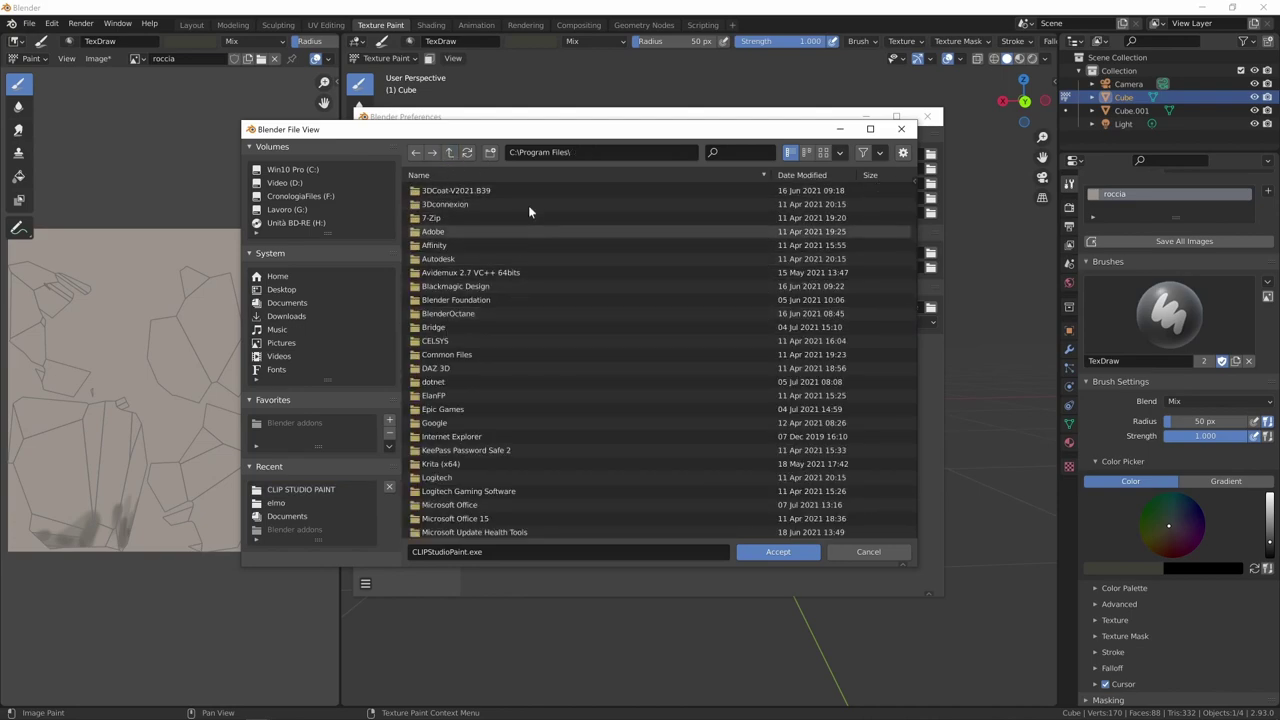
{"action": "double_click", "coordinate": [467, 463]}
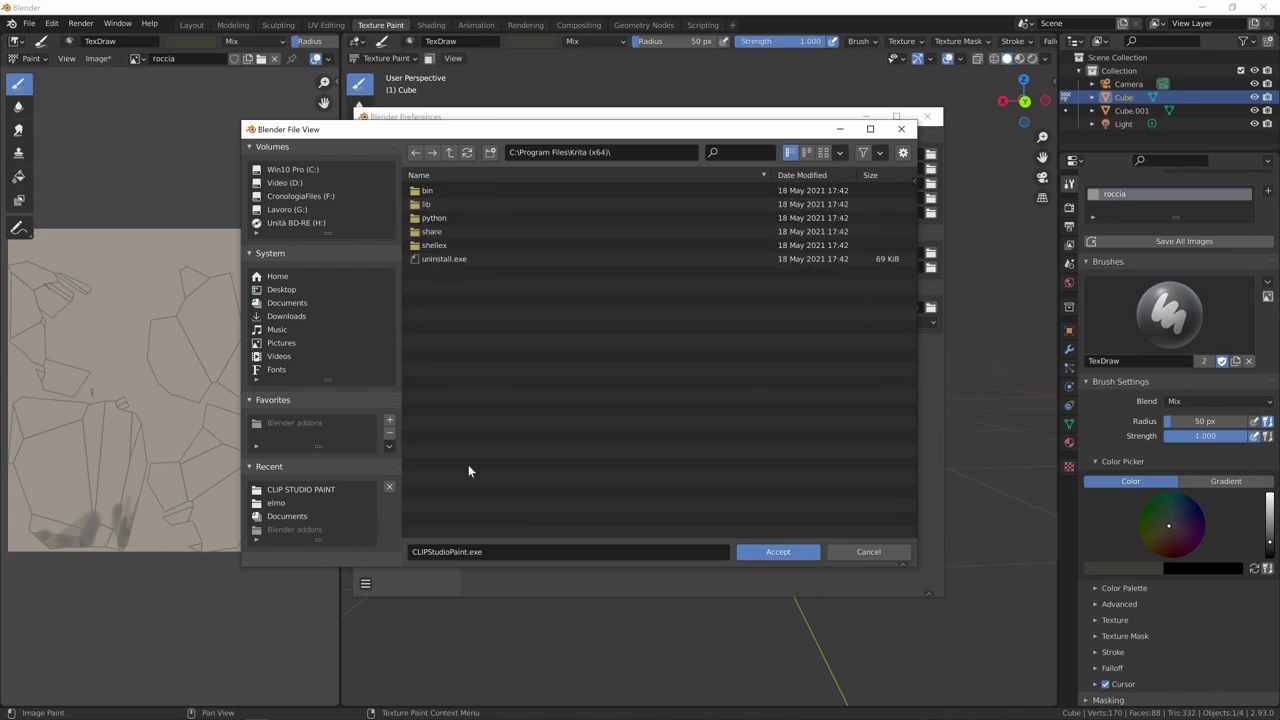
{"action": "double_click", "coordinate": [443, 189]}
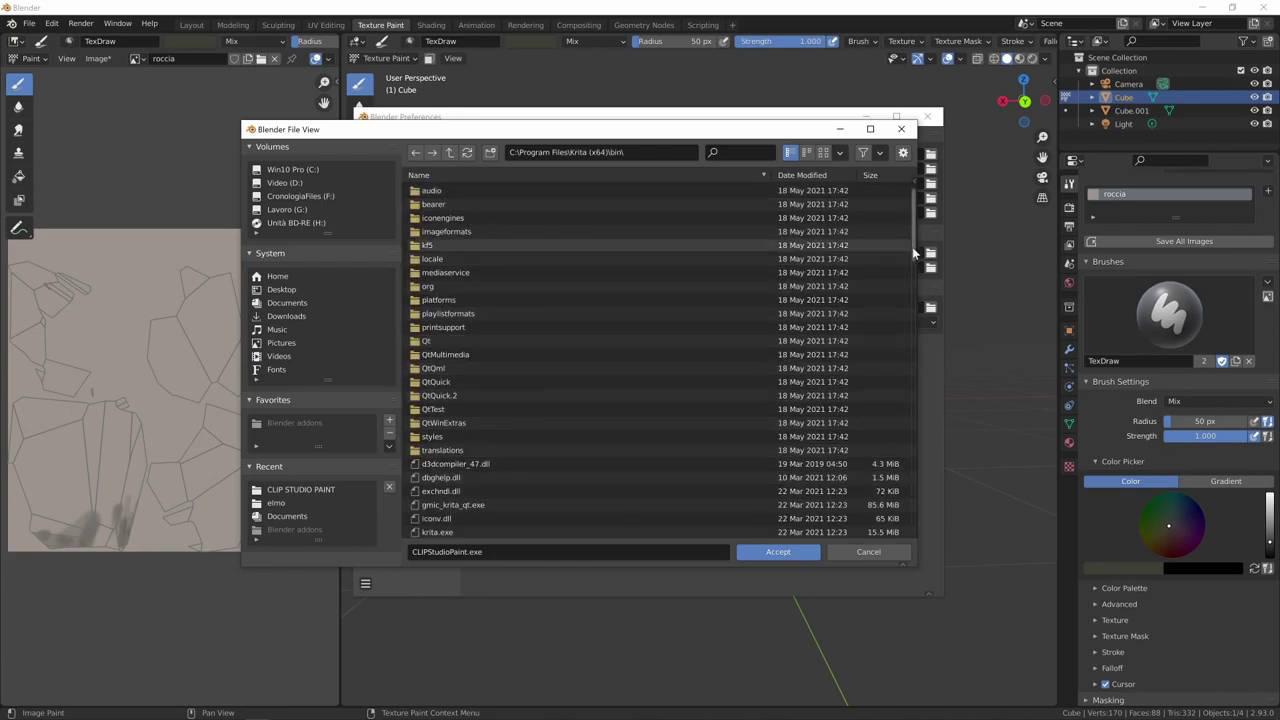
{"action": "left_click_drag", "start_coordinate": [914, 253], "coordinate": [915, 309]}
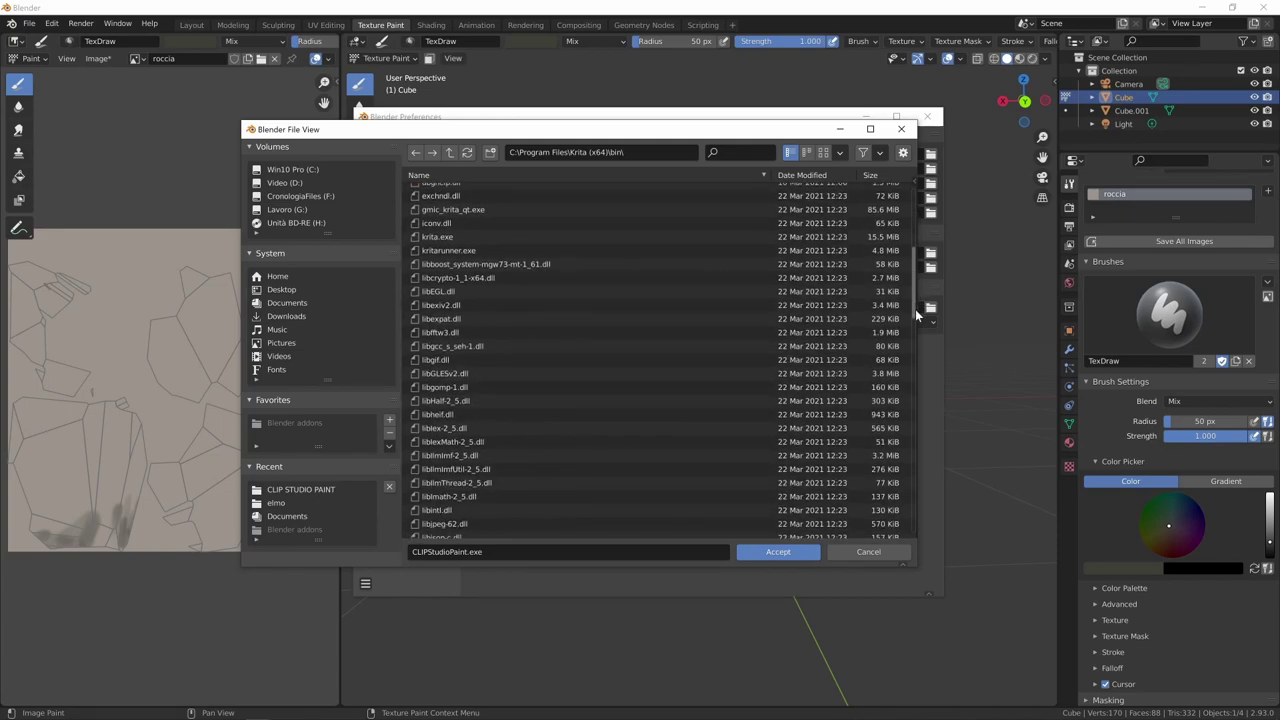
{"action": "left_click", "coordinate": [433, 239]}
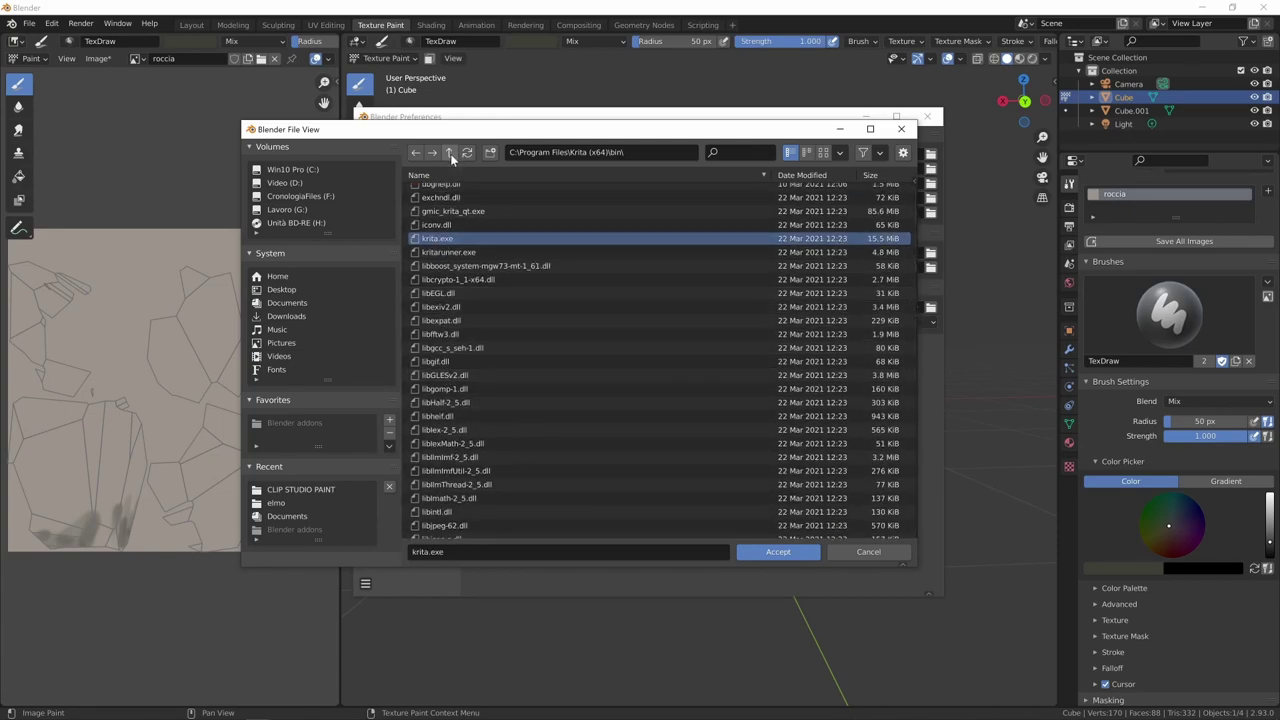
{"action": "left_click", "coordinate": [879, 553]}
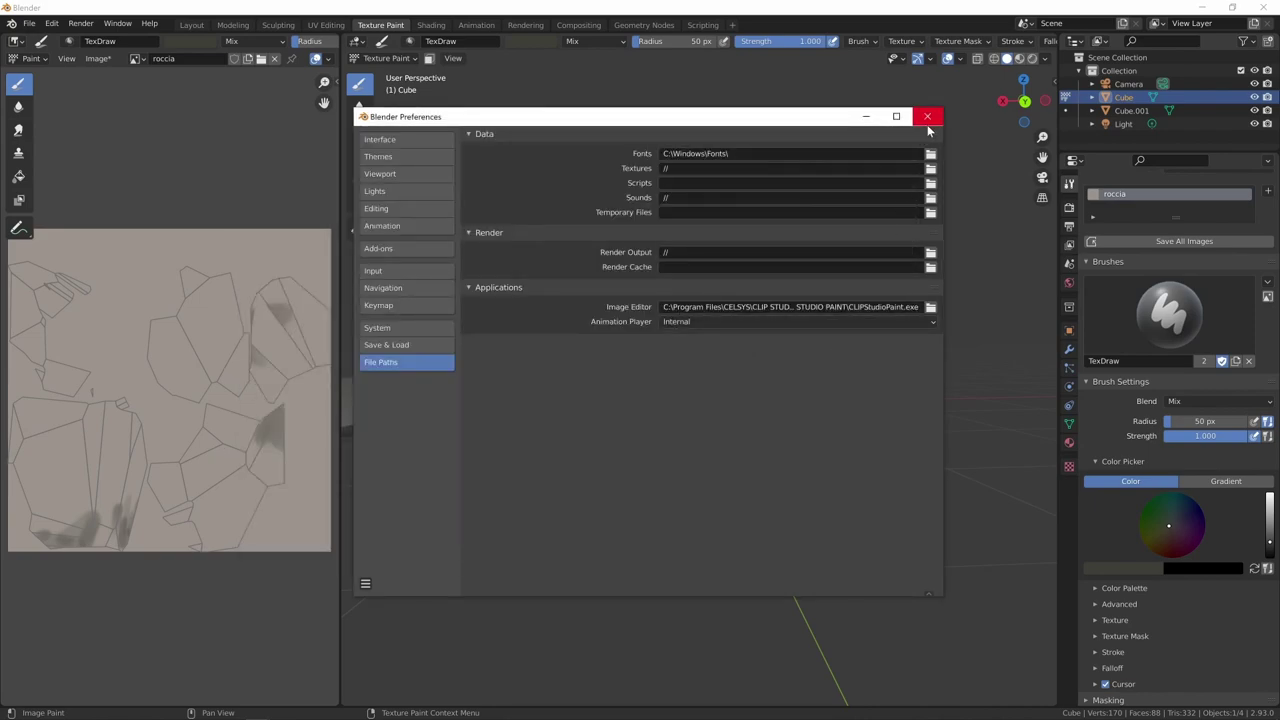
Step: Close the preferences and expand the painting Options and External settings
{"action": "left_click", "coordinate": [365, 585]}
{"action": "left_click", "coordinate": [927, 116]}
{"action": "scroll", "coordinate": [1145, 595], "scroll_direction": "up", "scroll_amount": 2}
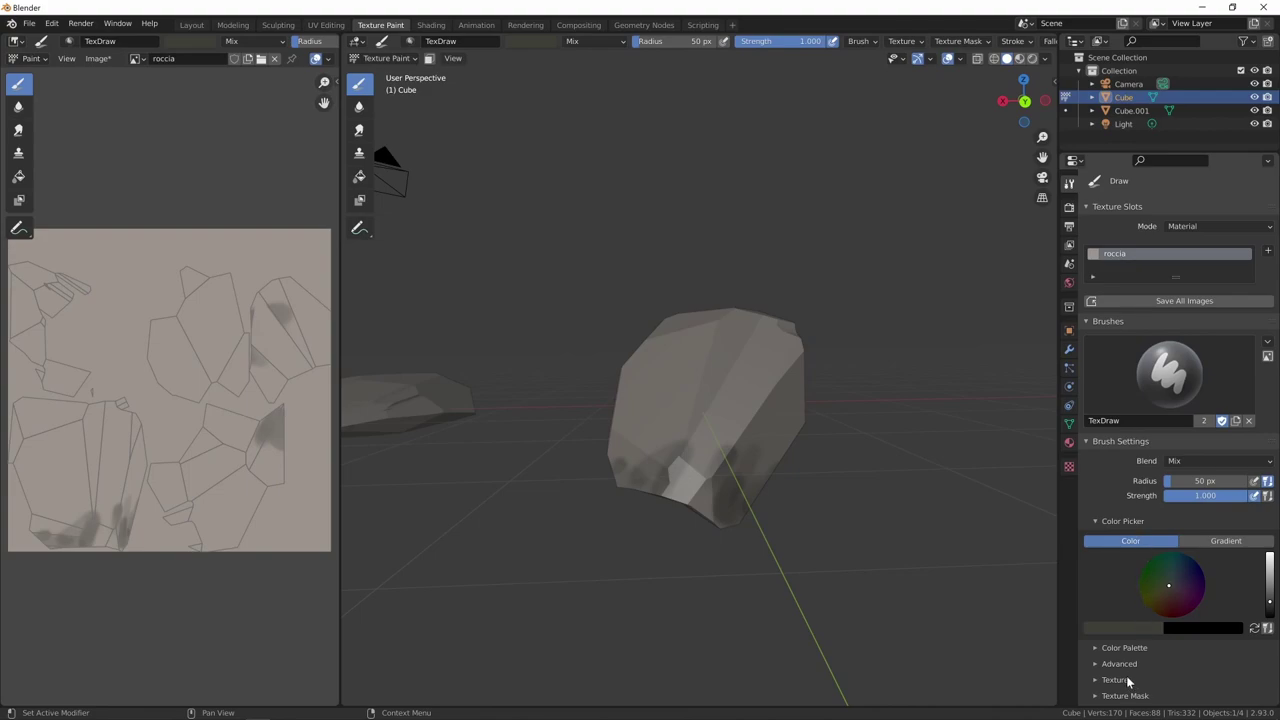
{"action": "scroll", "coordinate": [1145, 670], "scroll_direction": "down", "scroll_amount": 3}
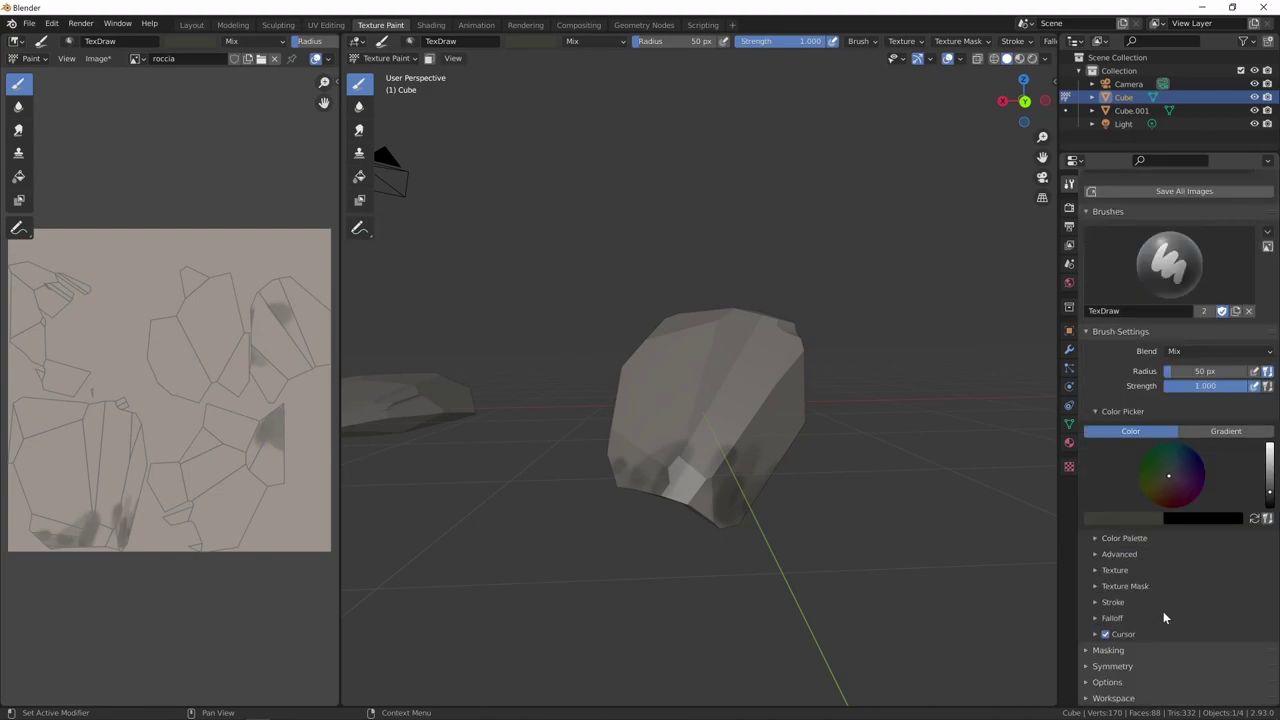
{"action": "left_click", "coordinate": [1107, 684]}
{"action": "scroll", "coordinate": [1112, 686], "scroll_direction": "down", "scroll_amount": 2}
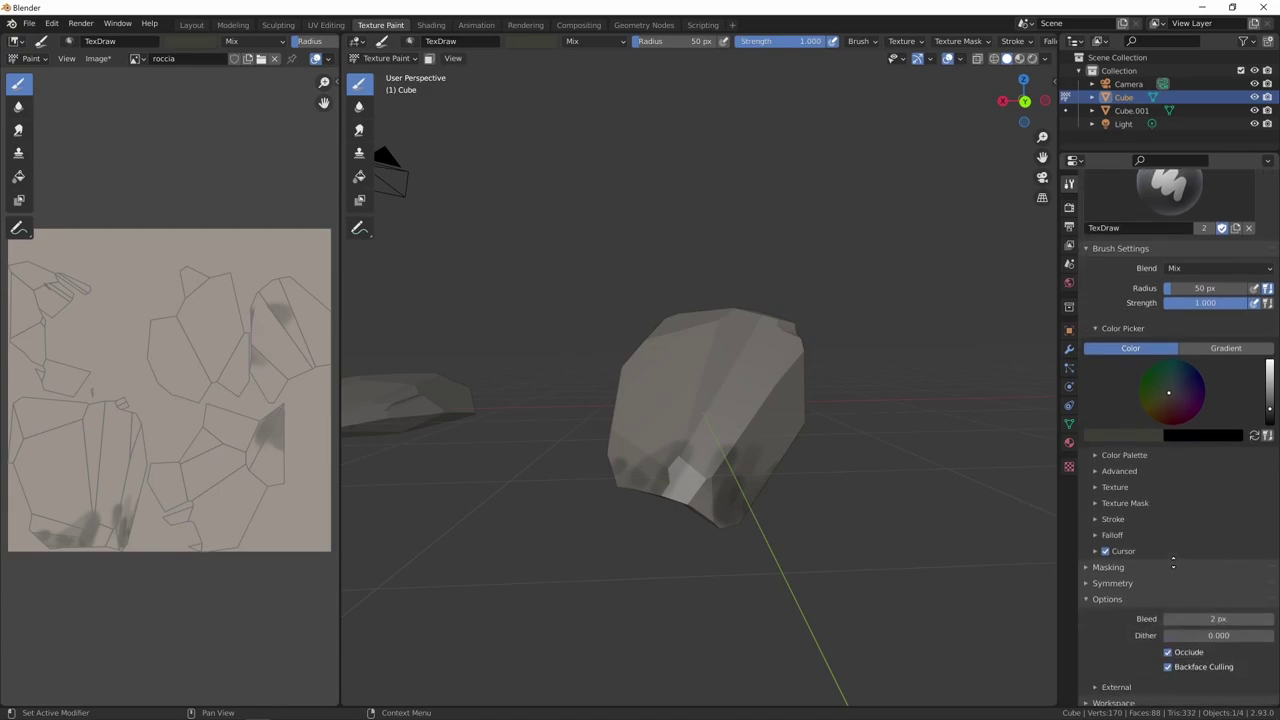
{"action": "left_click", "coordinate": [1115, 683]}
{"action": "scroll", "coordinate": [1125, 672], "scroll_direction": "down", "scroll_amount": 2}
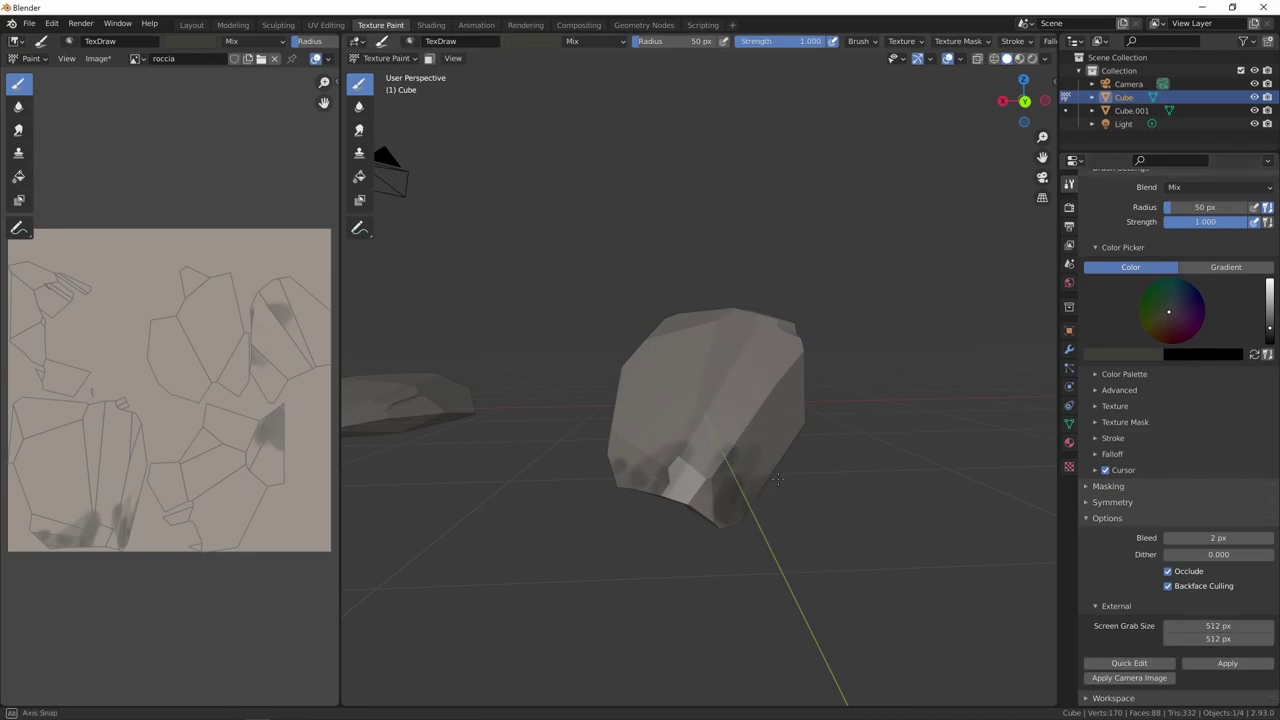
{"action": "middle_click_drag", "start_coordinate": [705, 392], "coordinate": [752, 497]}
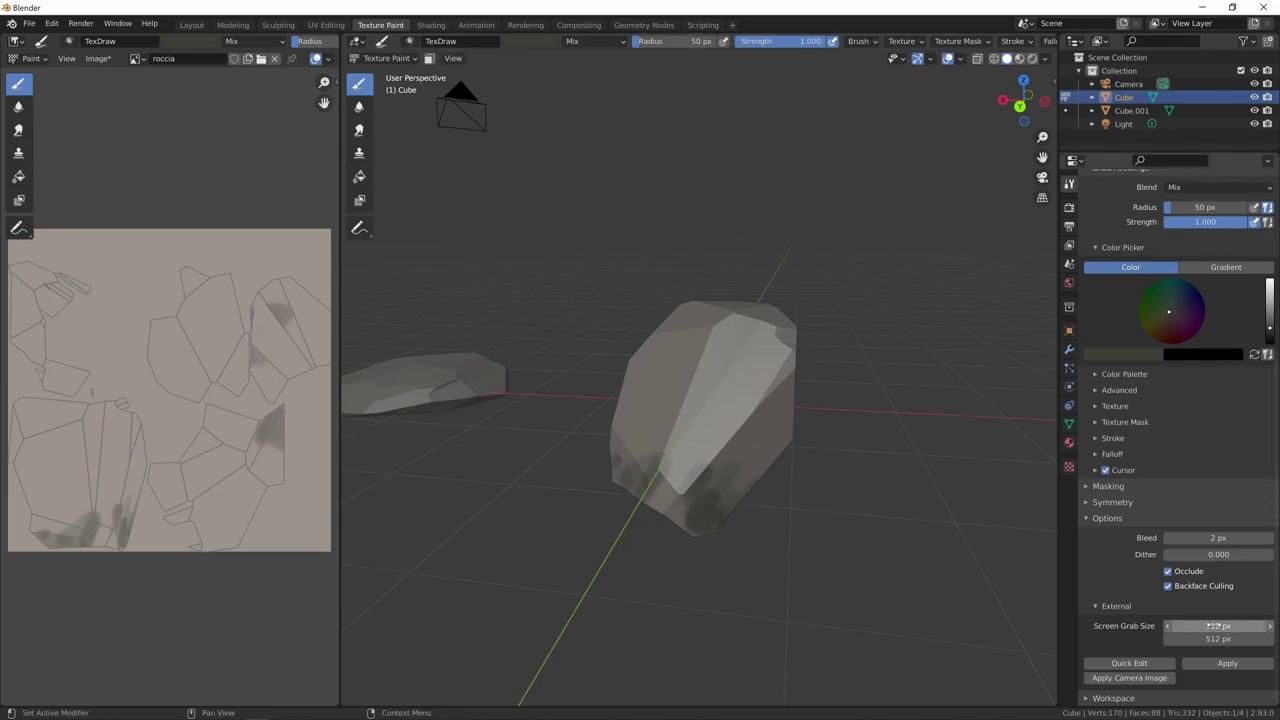
Step: Set the External screen grab size to 4096 × 4096 px (512*4, matched, then doubled)
{"action": "left_click", "coordinate": [1228, 626]}
{"action": "type", "text": "*4"}
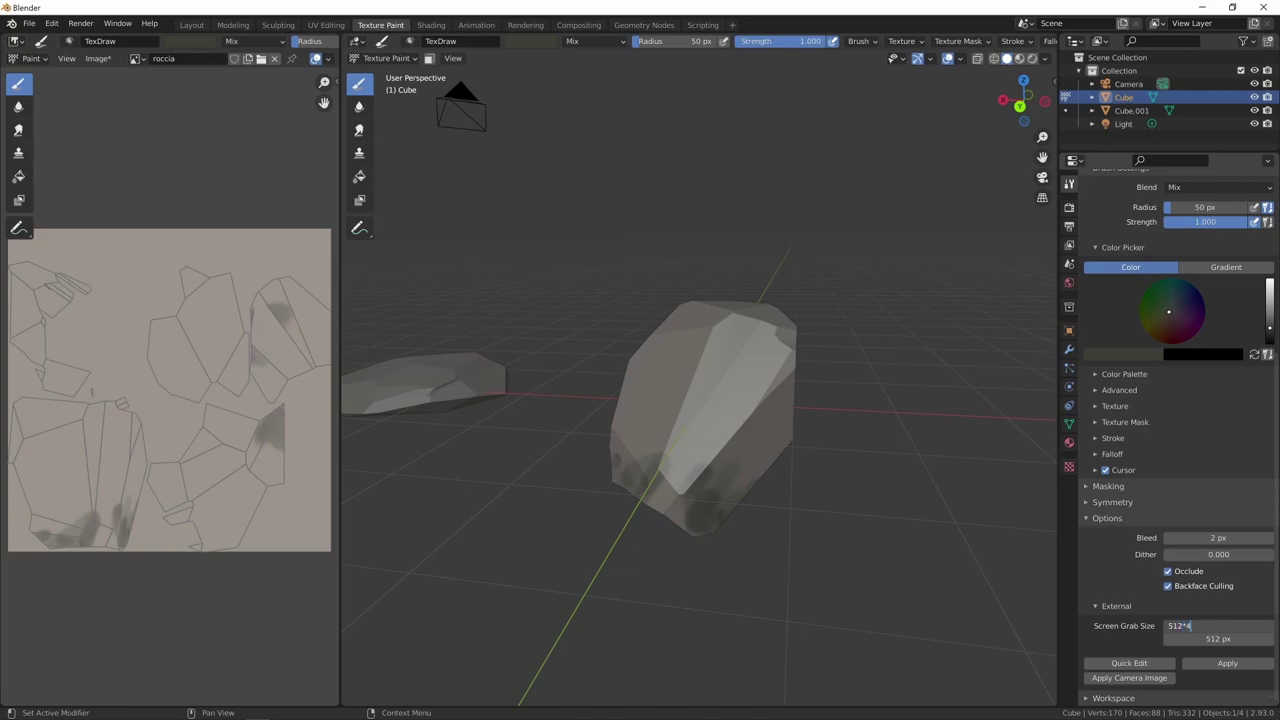
{"action": "type", "text": "2048"}
{"action": "key", "text": "Return"}
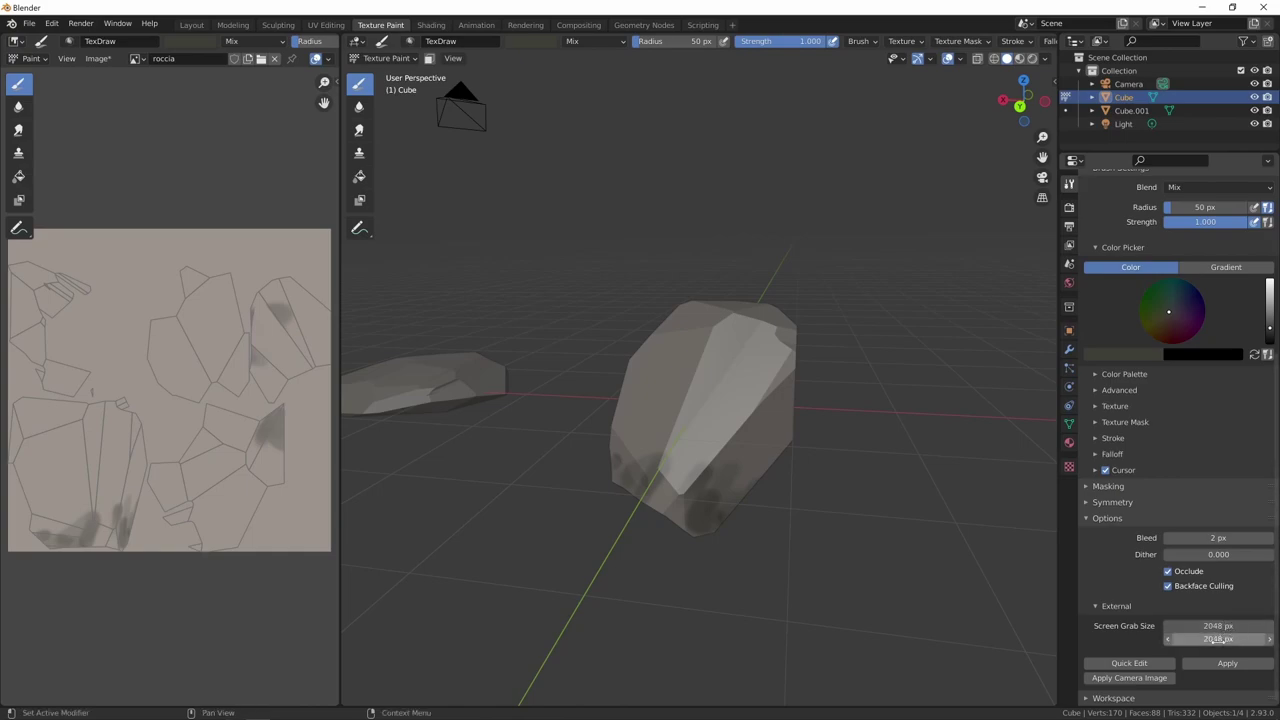
{"action": "key", "text": "ctrl+v"}
{"action": "left_click", "coordinate": [1230, 627]}
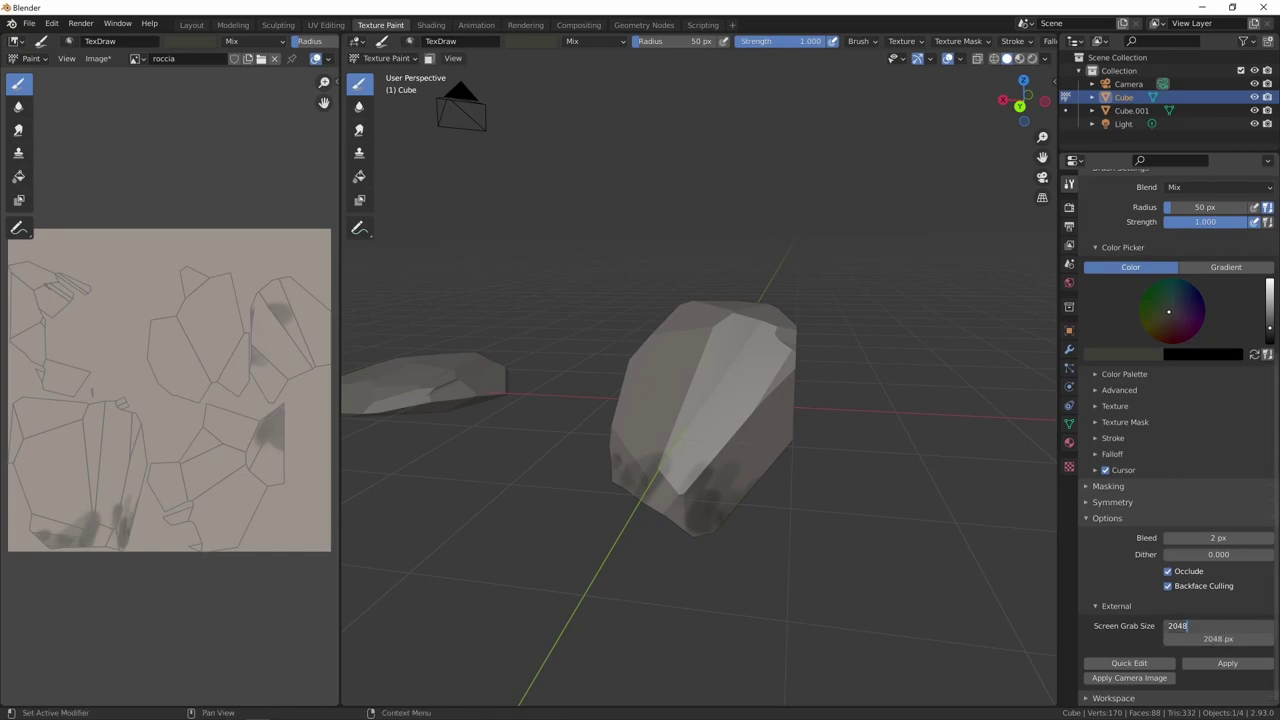
{"action": "type", "text": "4096"}
{"action": "key", "text": "Return"}
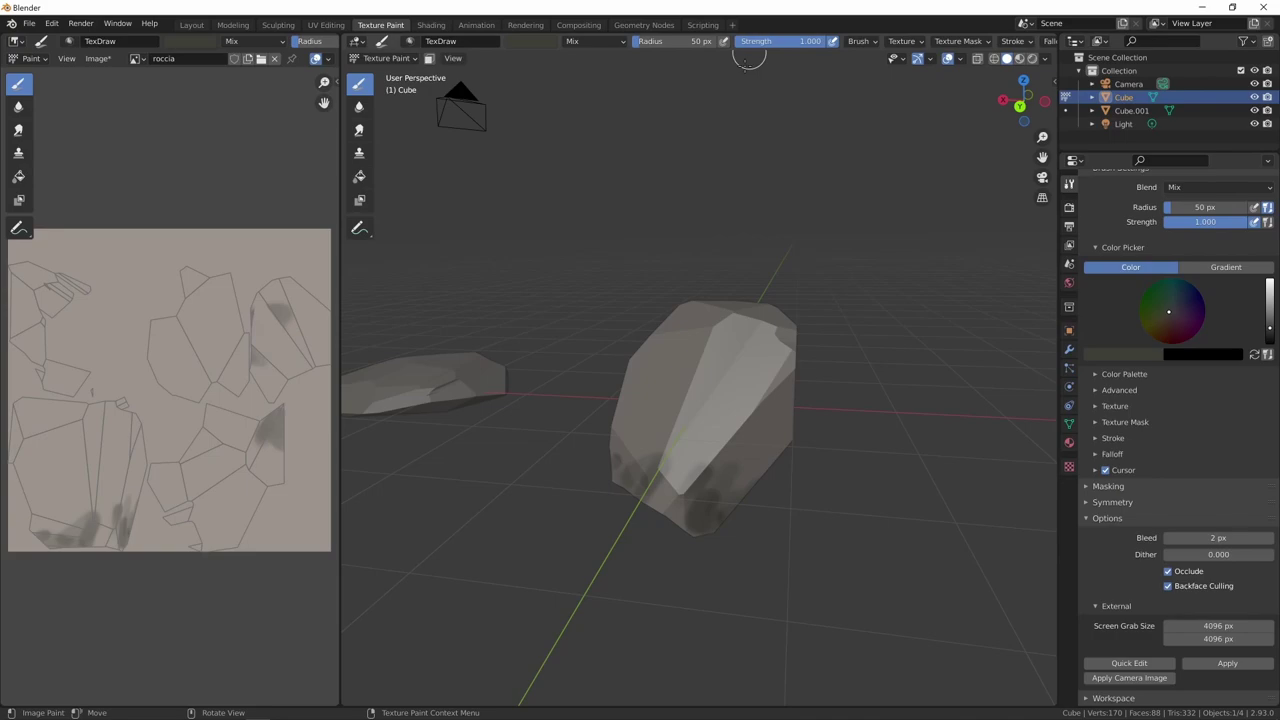
{"action": "left_click_drag", "start_coordinate": [340, 433], "coordinate": [674, 505]}
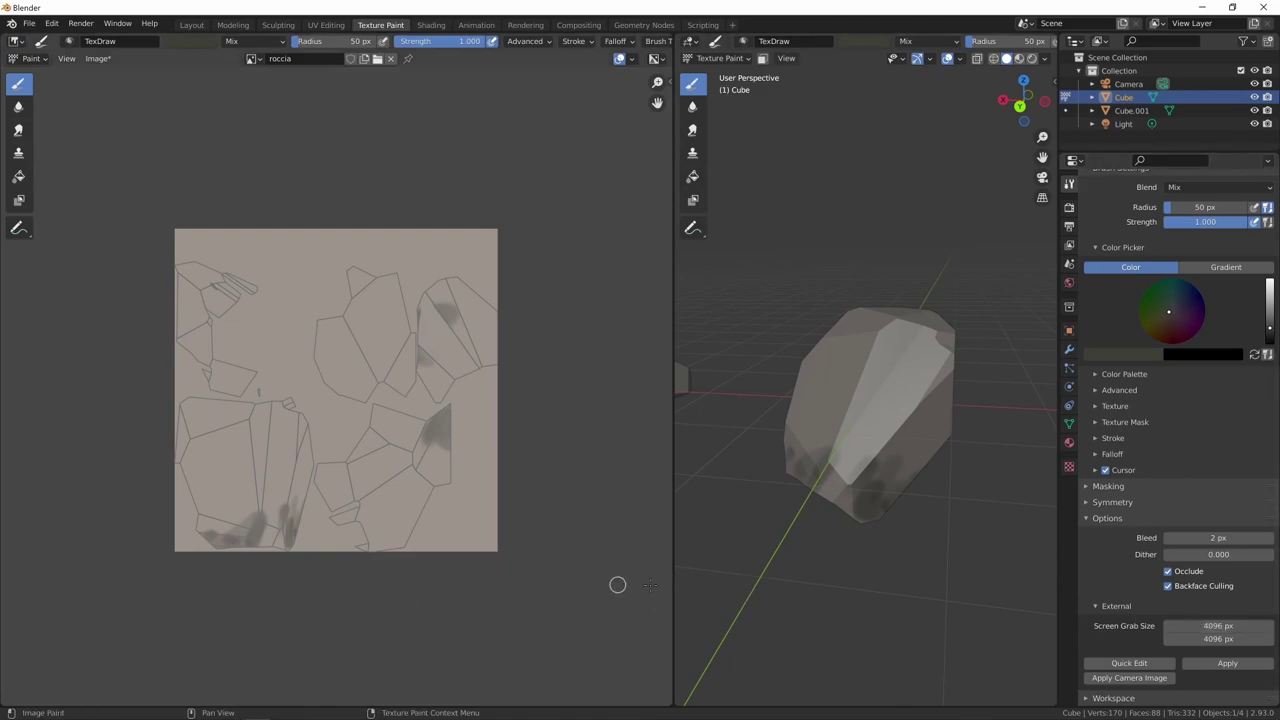
Step: Narrow the image editor, frame the rock in orthographic view, and send it via Quick Edit
{"action": "mouse_move", "coordinate": [672, 594]}
{"action": "left_mouse_down"}
{"action": "mouse_move", "coordinate": [250, 607]}
{"action": "mouse_move", "coordinate": [338, 607]}
{"action": "left_mouse_up"}
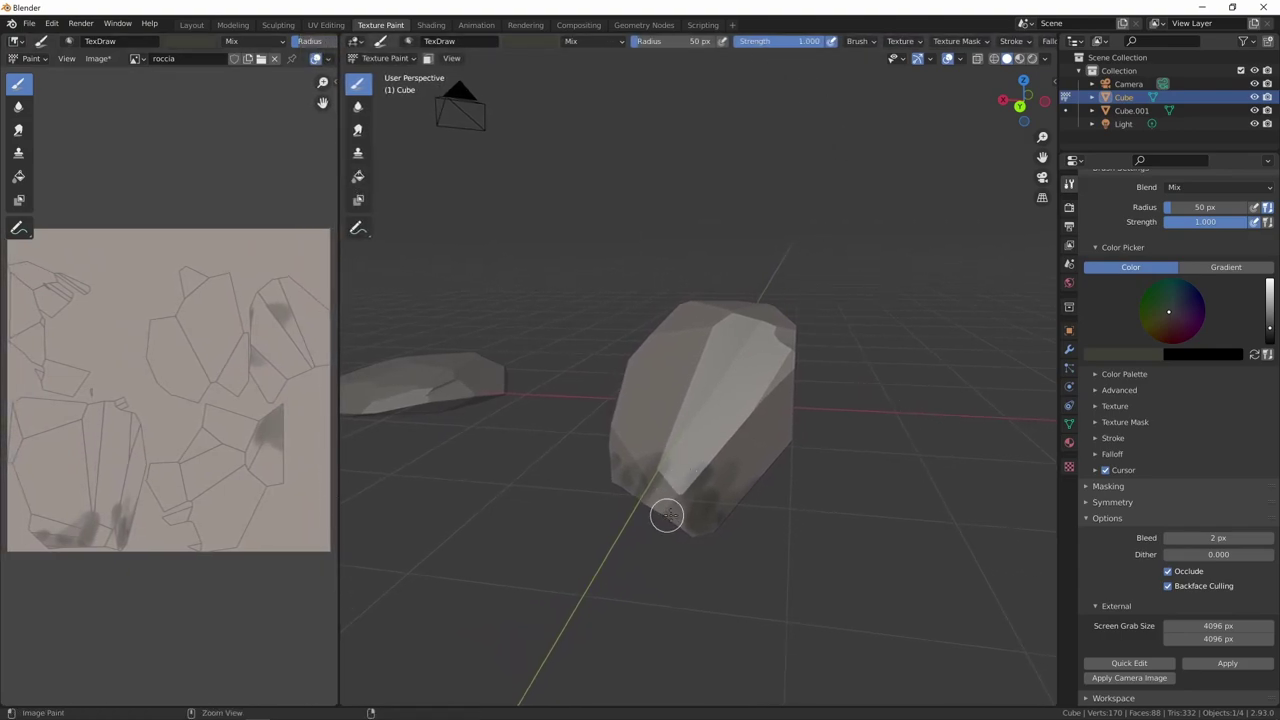
{"action": "scroll", "coordinate": [666, 514], "scroll_direction": "up", "scroll_amount": 3}
{"action": "scroll", "coordinate": [823, 429], "scroll_direction": "up", "scroll_amount": 2}
{"action": "scroll", "coordinate": [810, 388], "scroll_direction": "up", "scroll_amount": 2}
{"action": "scroll", "coordinate": [810, 388], "scroll_direction": "down", "scroll_amount": 2}
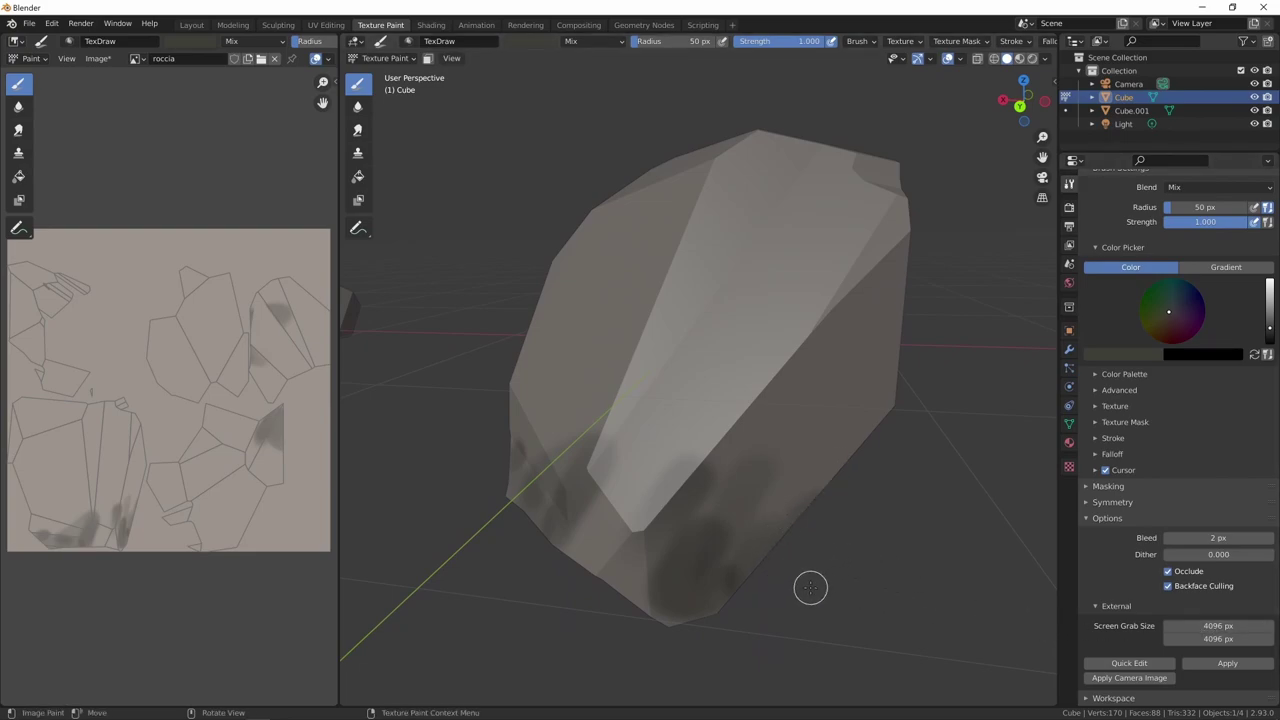
{"action": "key", "text": "KP_5"}
{"action": "mouse_move", "coordinate": [829, 557]}
{"action": "middle_mouse_down"}
{"action": "mouse_move", "coordinate": [848, 524]}
{"action": "mouse_move", "coordinate": [865, 525]}
{"action": "mouse_move", "coordinate": [857, 549]}
{"action": "mouse_move", "coordinate": [805, 578]}
{"action": "mouse_move", "coordinate": [829, 574]}
{"action": "middle_mouse_up"}
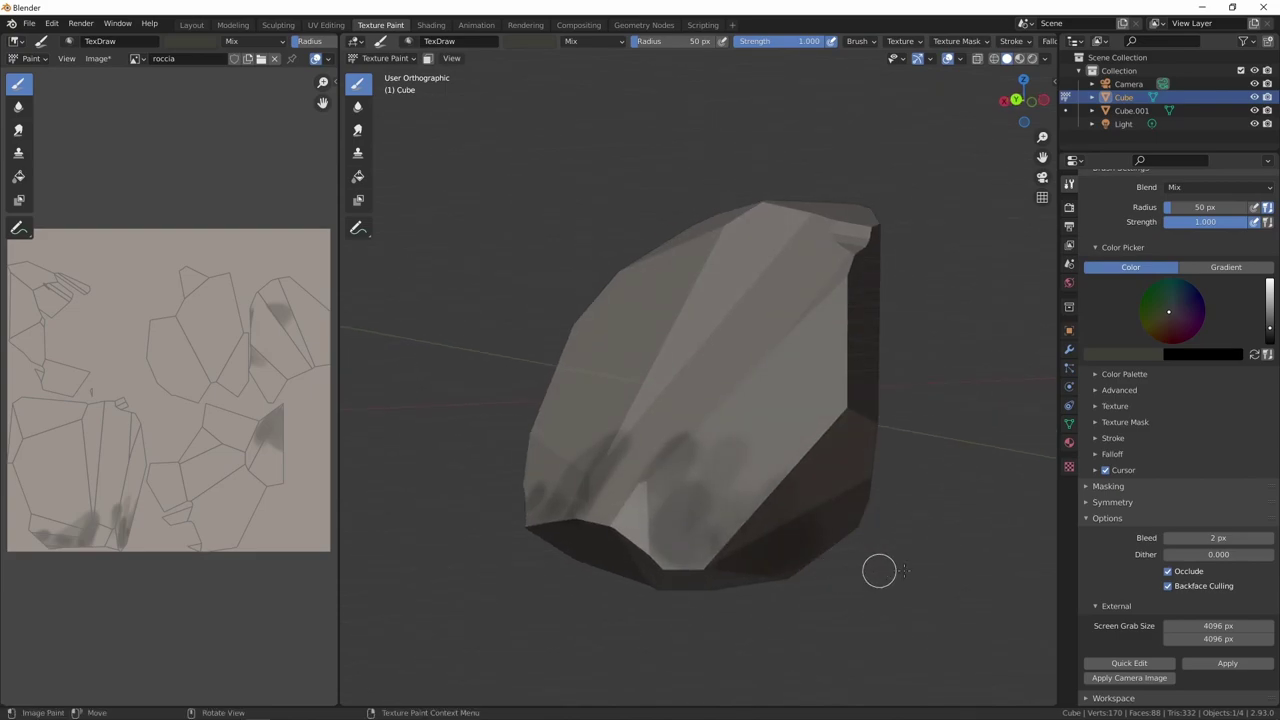
{"action": "left_click", "coordinate": [1157, 662]}
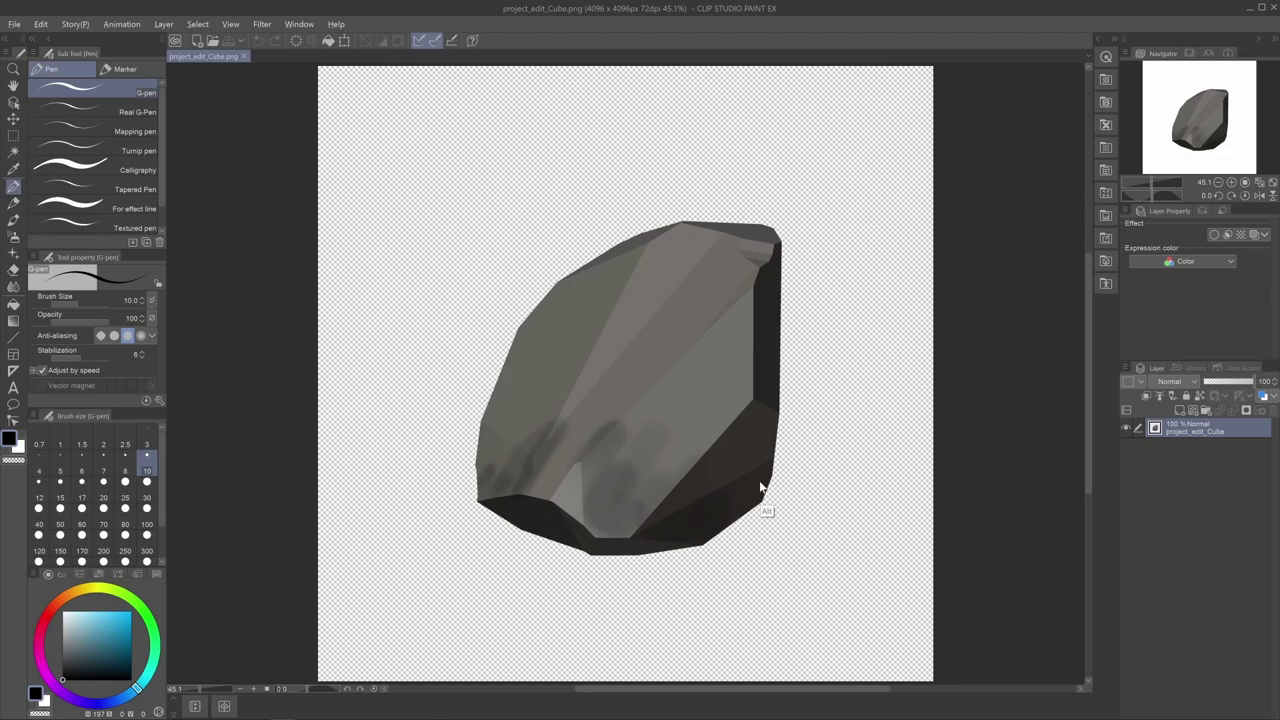
{"action": "key", "text": "alt+Tab"}
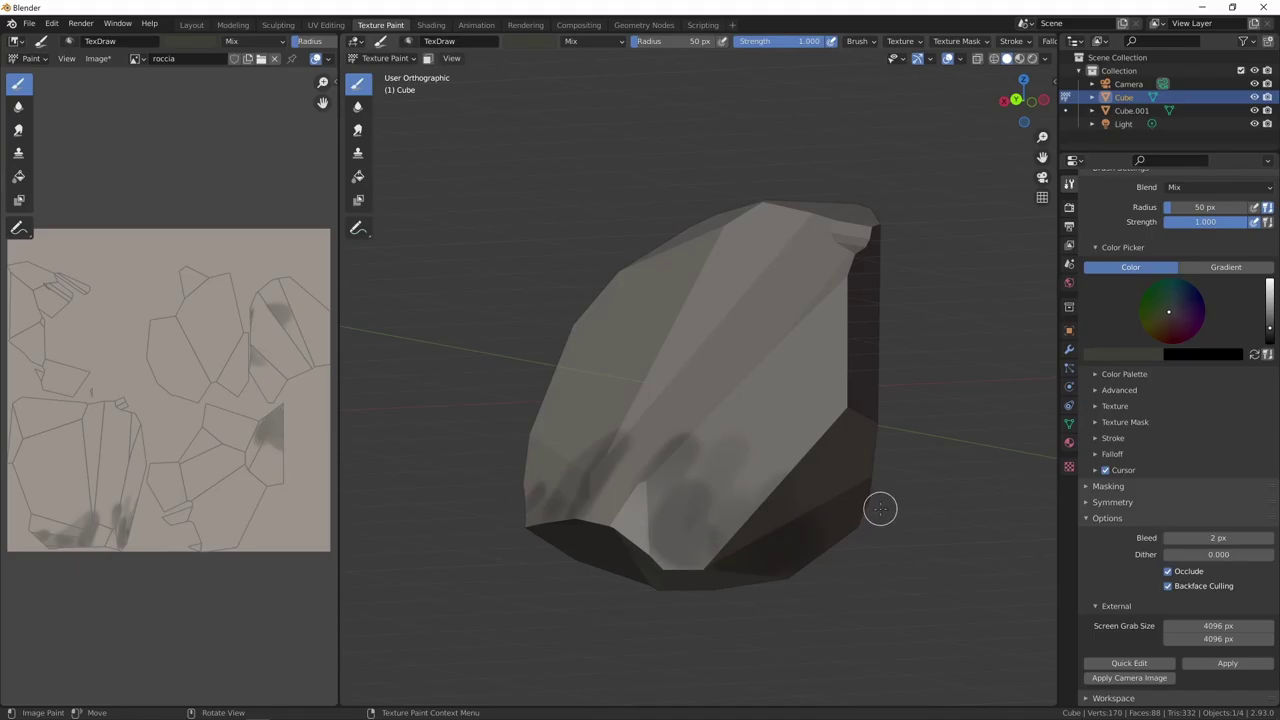
{"action": "key", "text": "alt+Tab"}
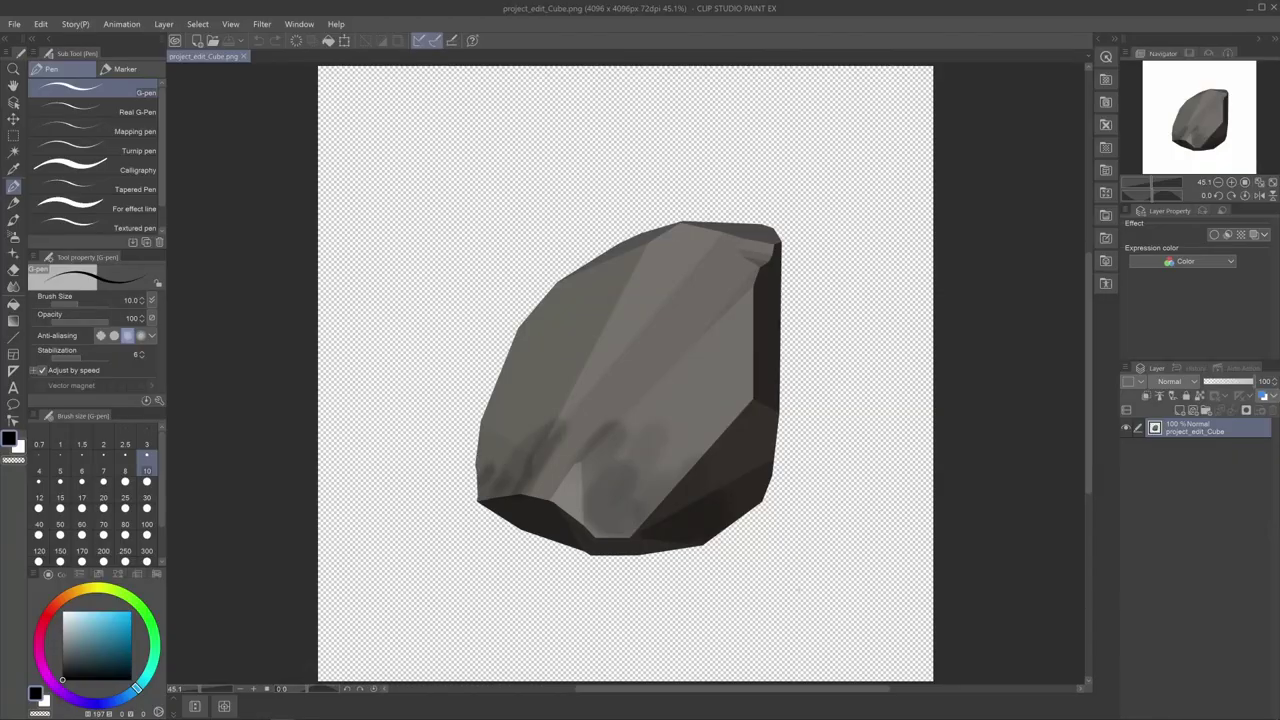
{"action": "key", "text": "alt+Tab"}
{"action": "key", "text": "alt+Tab"}
Step: Add a new layer filled with white and place project_edit_Cube above it
{"action": "left_click", "coordinate": [1180, 411]}
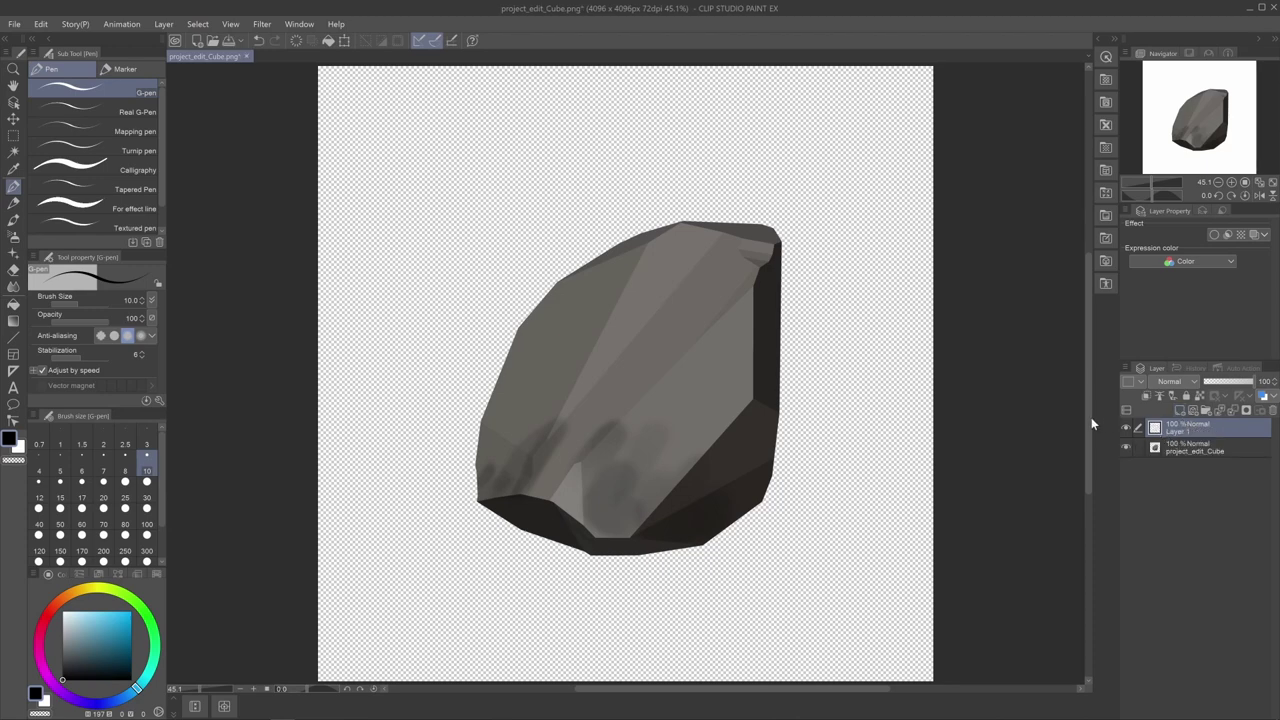
{"action": "key", "text": "x"}
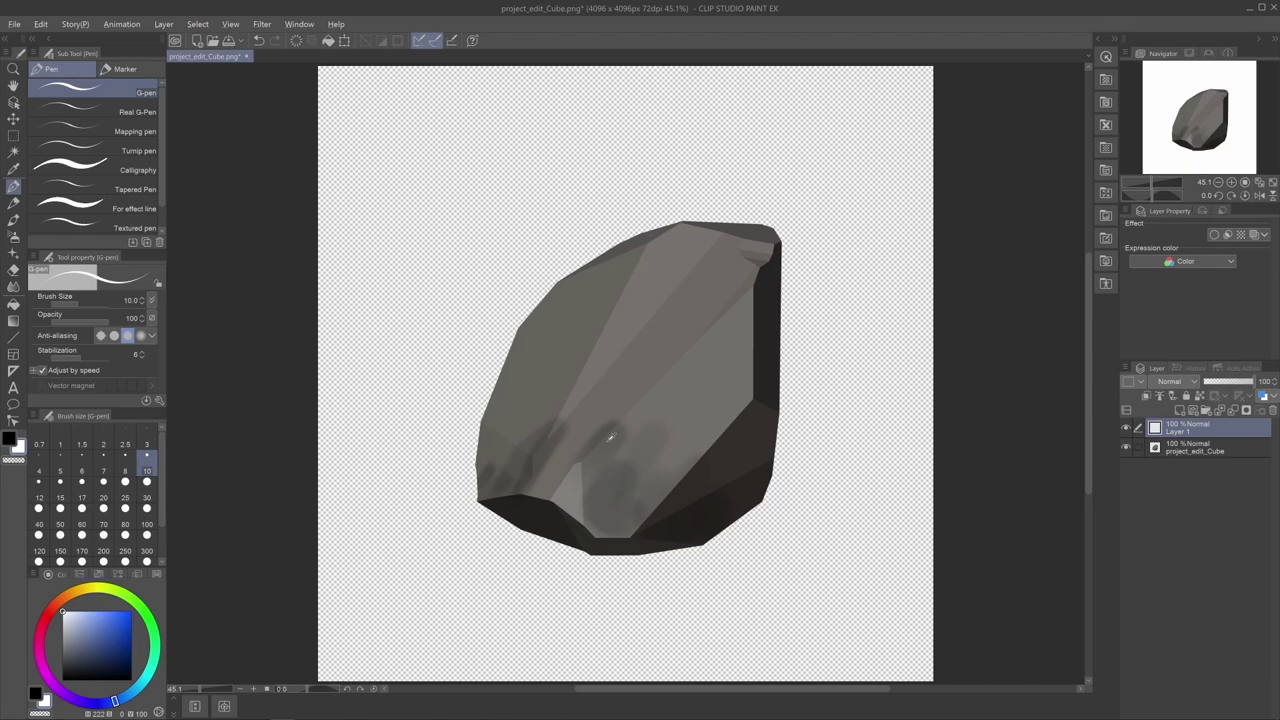
{"action": "key", "text": "alt+BackSpace"}
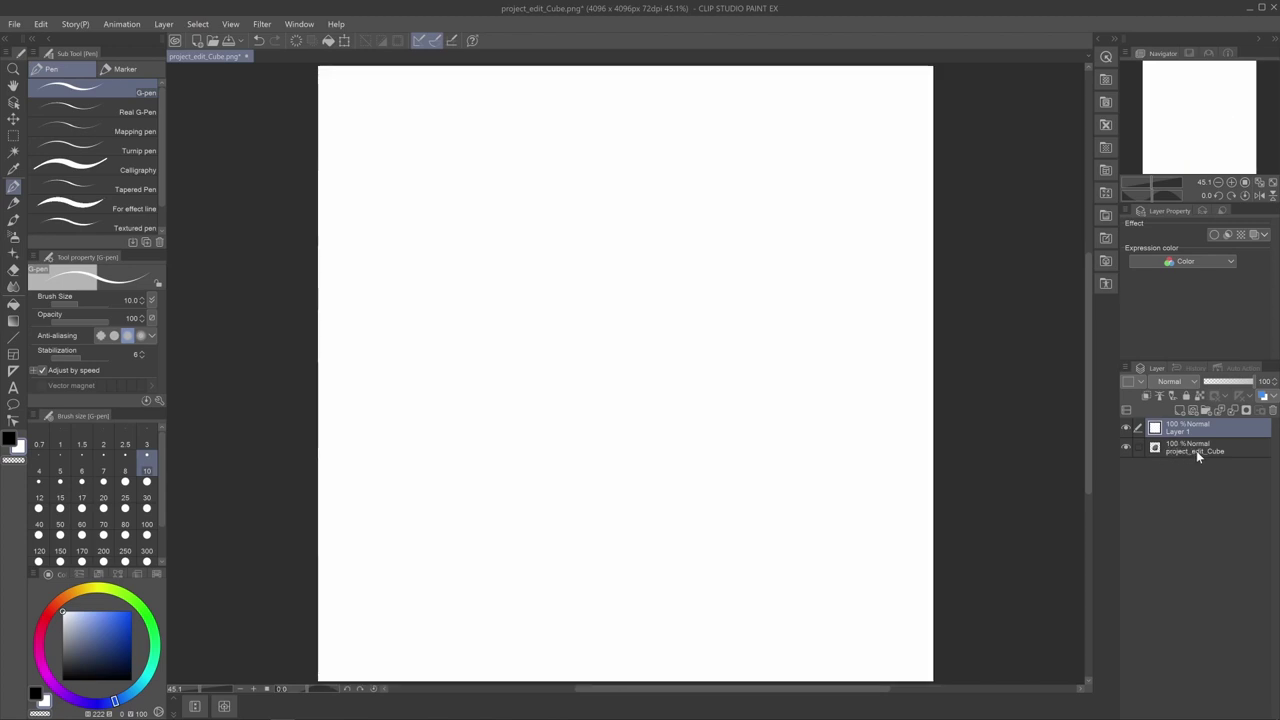
{"action": "left_click_drag", "start_coordinate": [1196, 450], "coordinate": [1192, 432]}
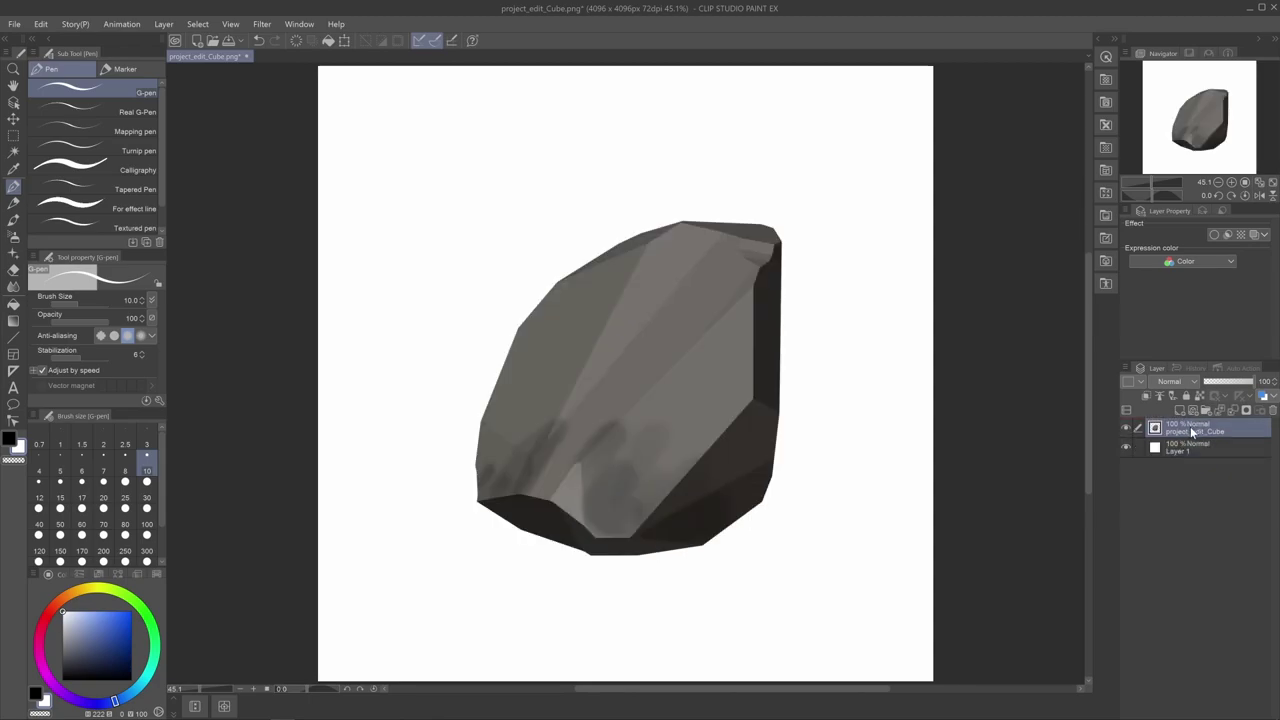
Step: Lower project_edit_Cube to 38% opacity and hide it, with Layer 1 active
{"action": "left_click_drag", "start_coordinate": [1248, 381], "coordinate": [1221, 381]}
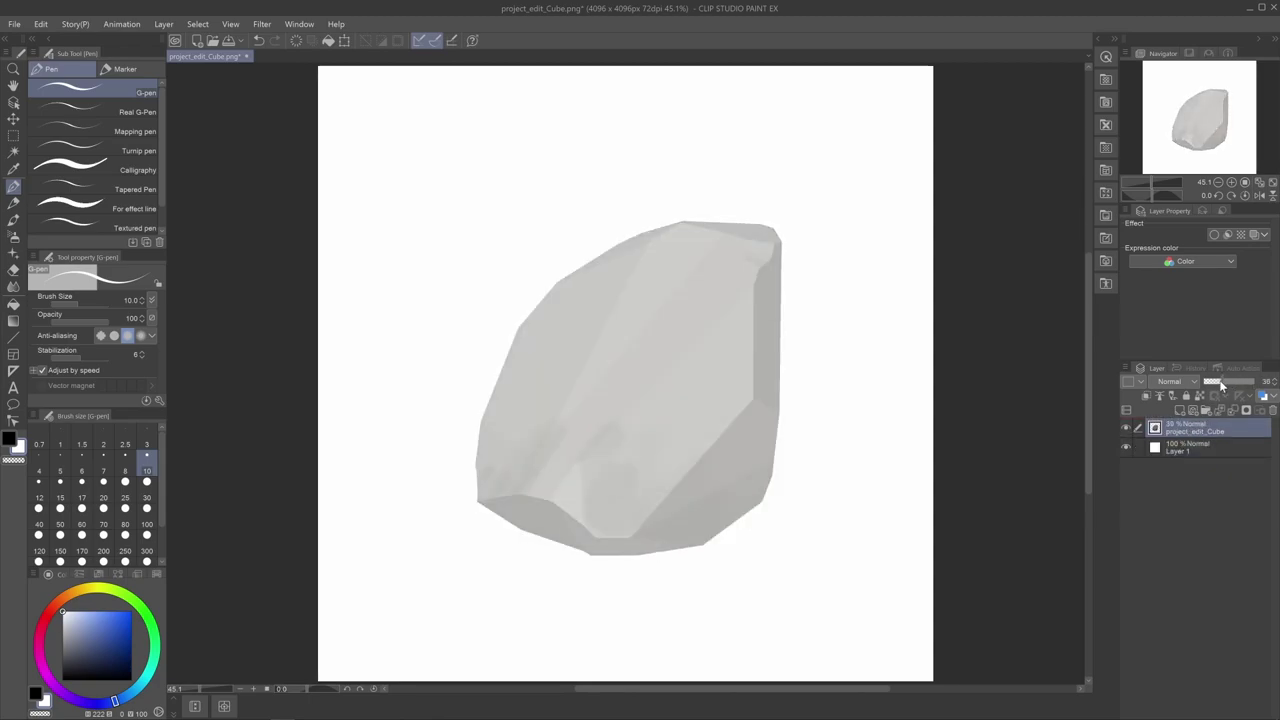
{"action": "left_click", "coordinate": [1185, 447]}
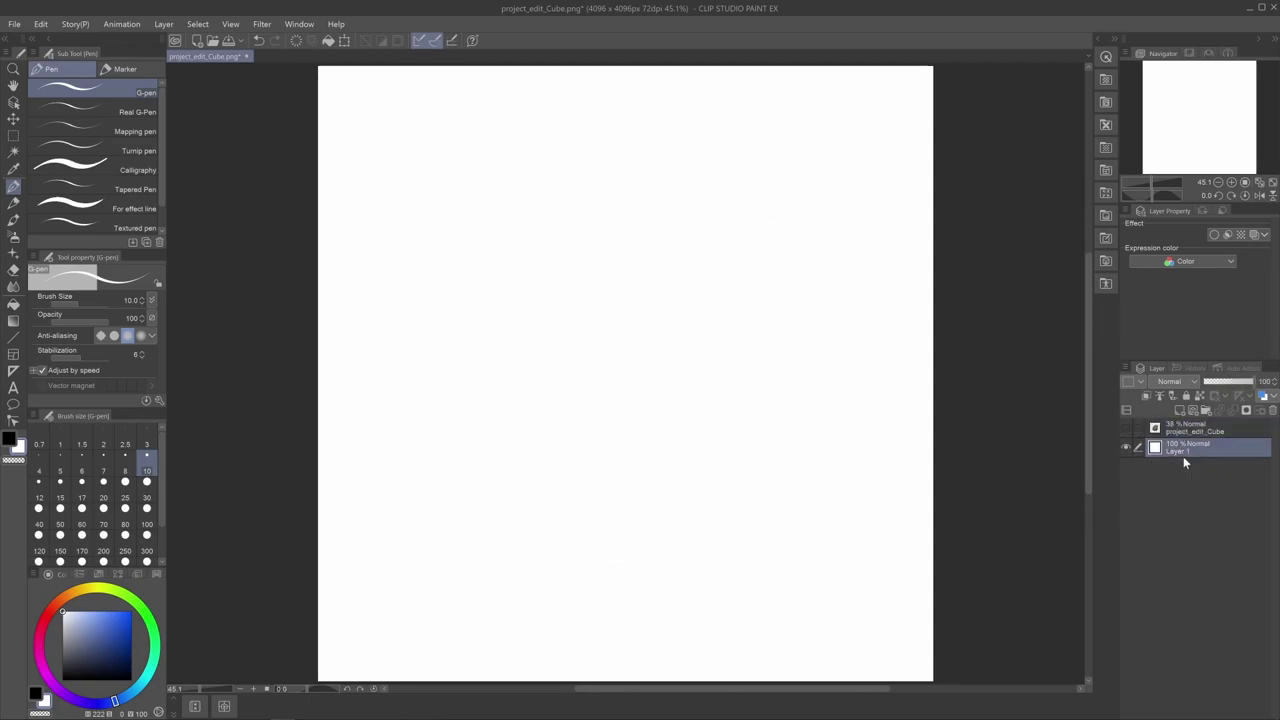
{"action": "left_click", "coordinate": [1126, 427]}
{"action": "left_click", "coordinate": [1126, 427]}
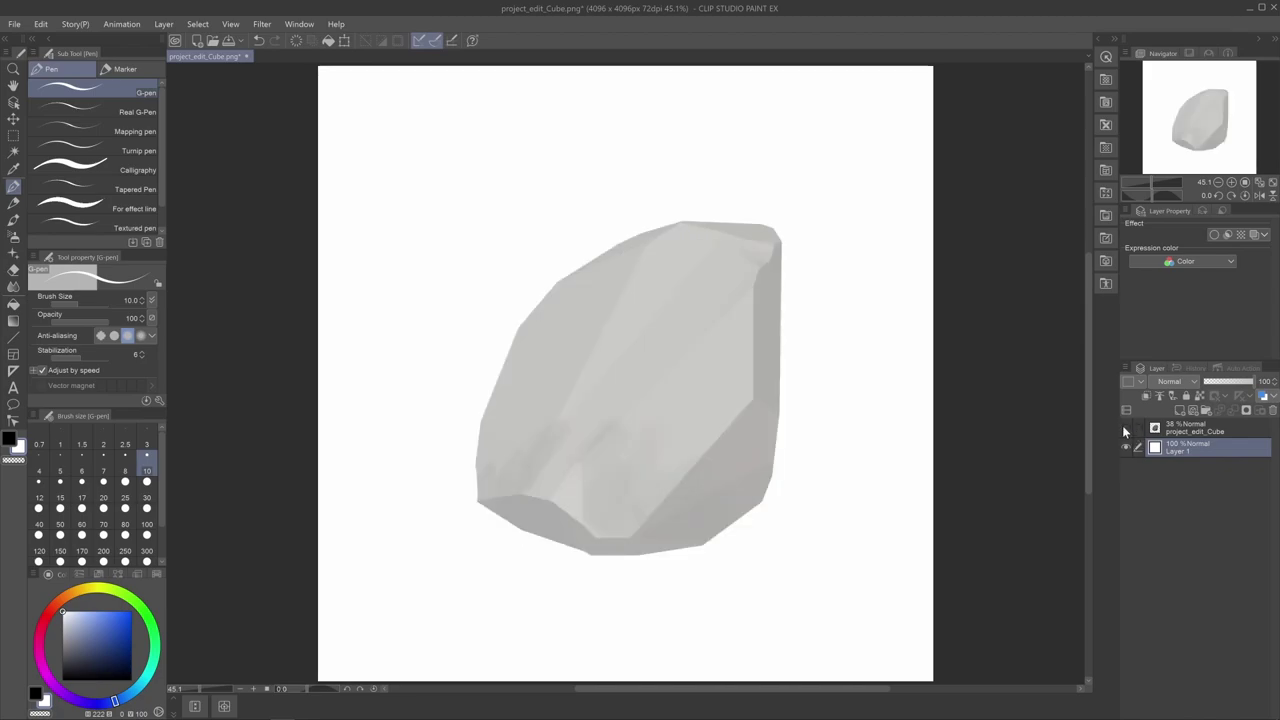
{"action": "left_click", "coordinate": [1126, 427]}
{"action": "left_click", "coordinate": [1126, 427]}
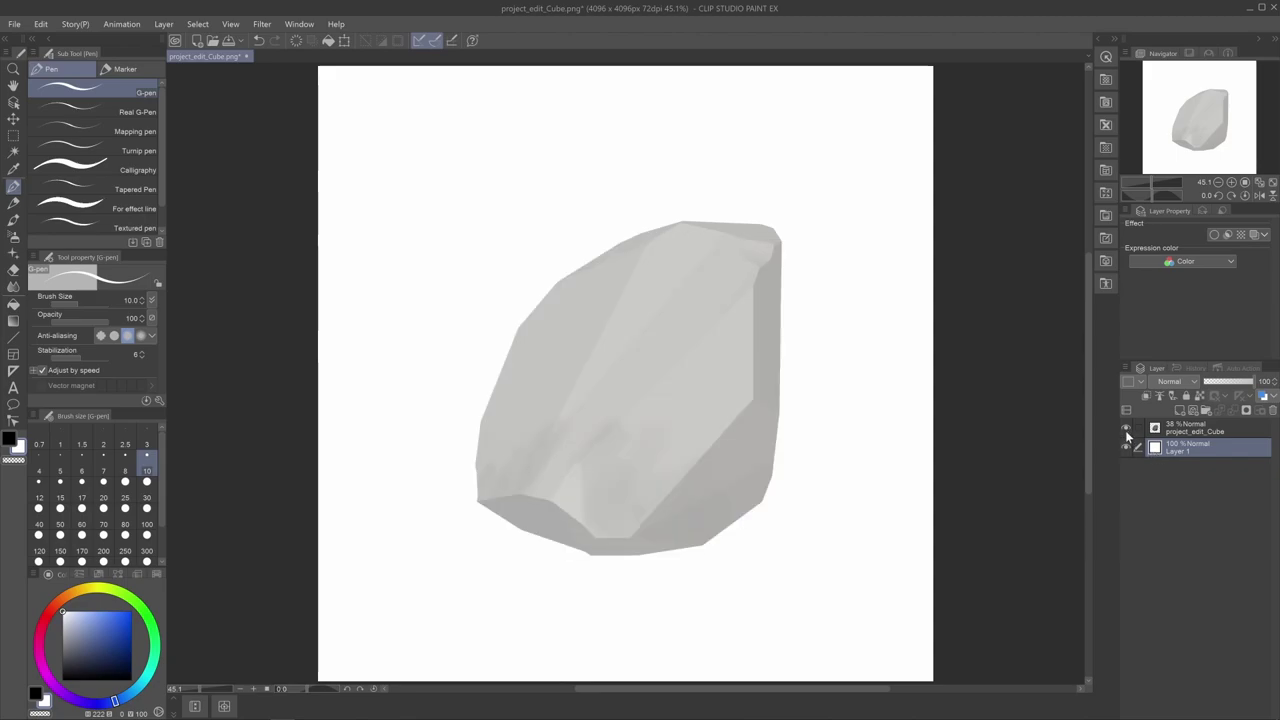
{"action": "left_click", "coordinate": [1126, 428]}
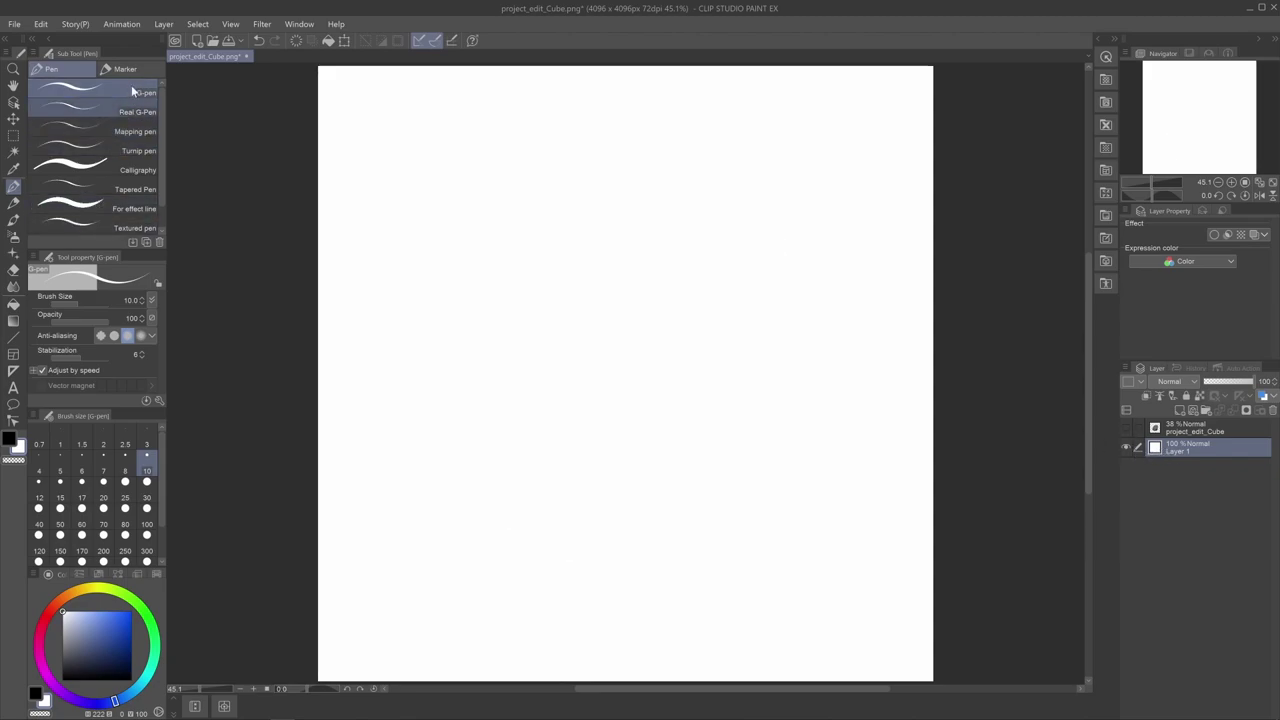
Step: Paint a Rough wash watercolor wash over the rock's lower half on Layer 1
{"action": "left_click", "coordinate": [13, 219]}
{"action": "left_click", "coordinate": [139, 186]}
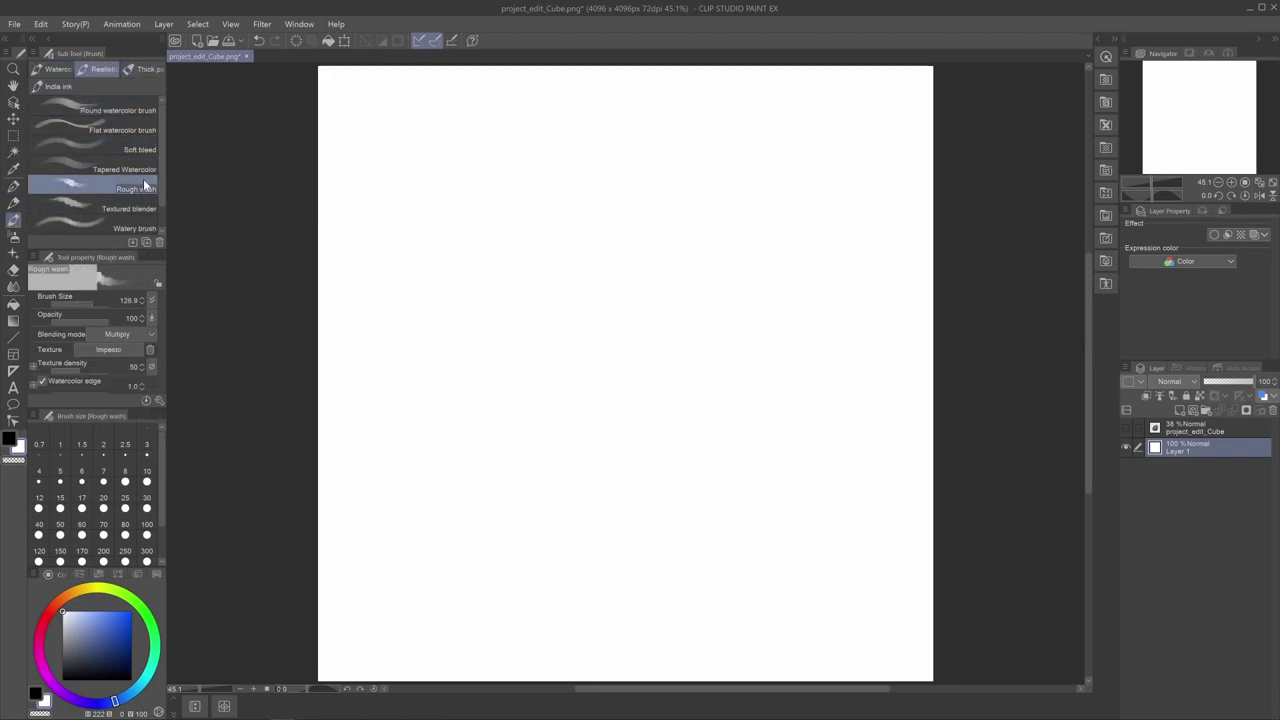
{"action": "left_click", "coordinate": [154, 632]}
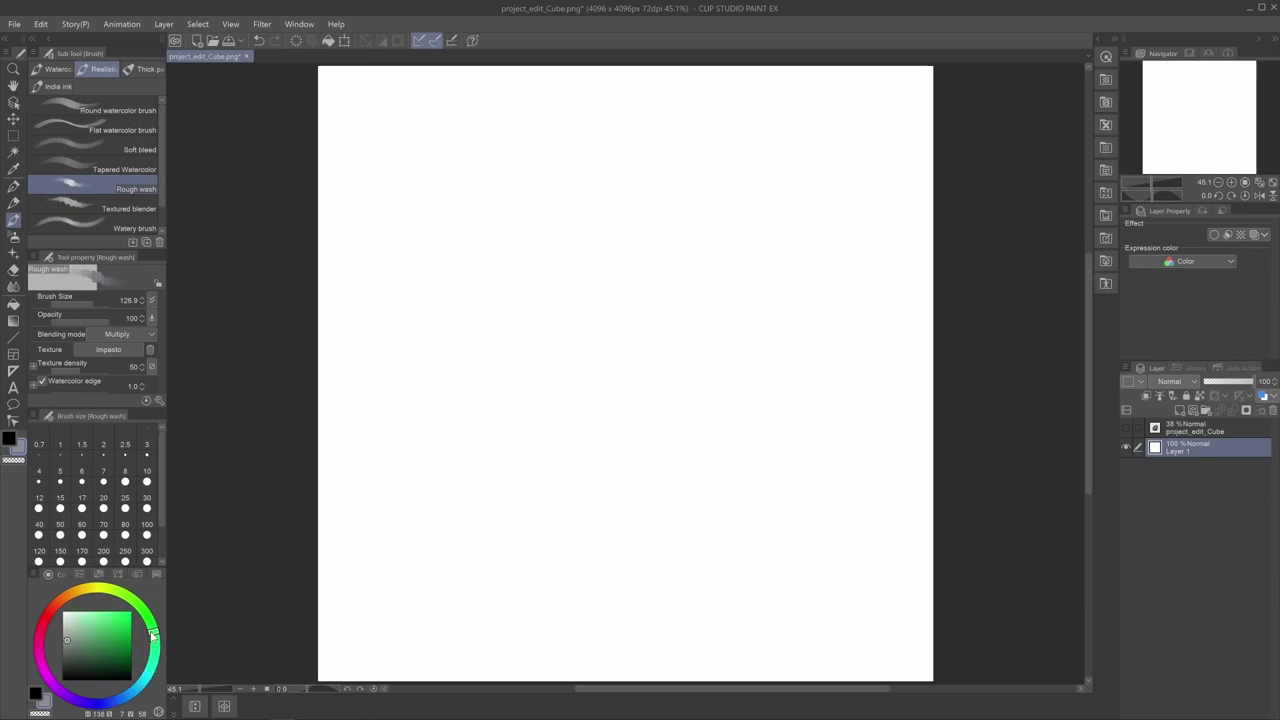
{"action": "left_click", "coordinate": [1125, 427]}
{"action": "left_click_drag", "start_coordinate": [540, 470], "coordinate": [710, 520]}
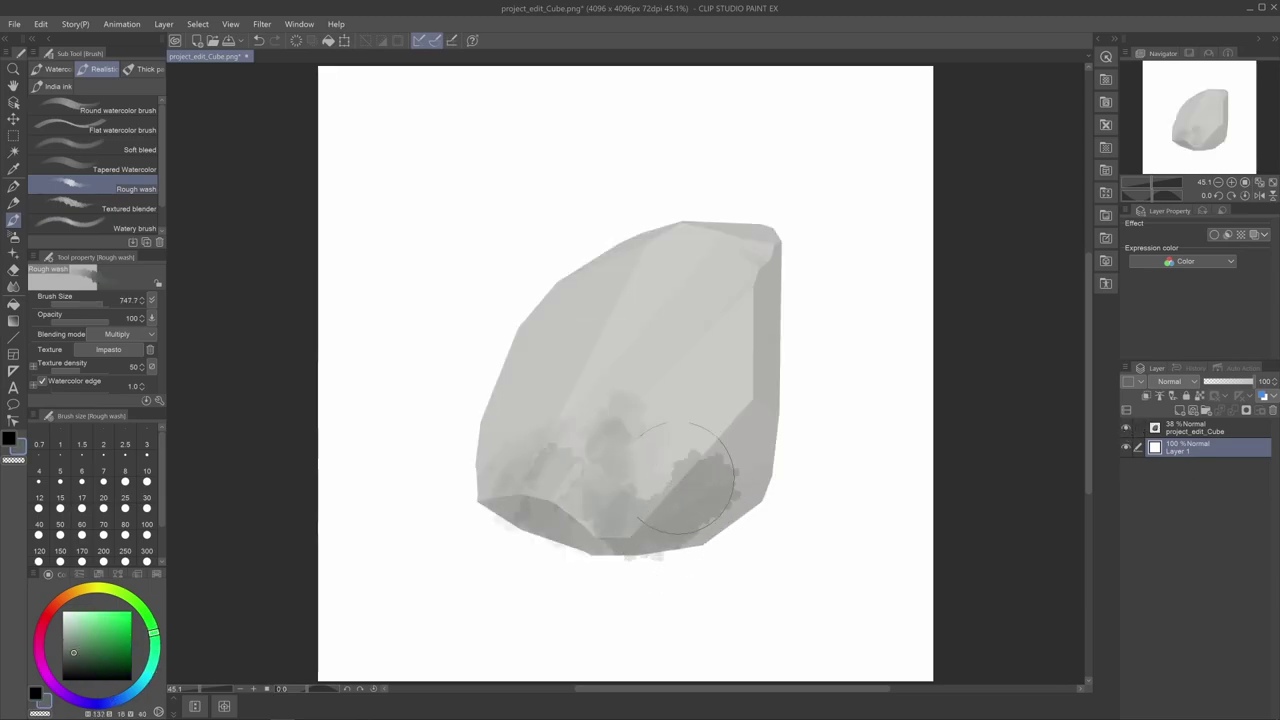
{"action": "left_click_drag", "start_coordinate": [650, 350], "coordinate": [680, 440]}
{"action": "mouse_move", "coordinate": [620, 470]}
{"action": "left_mouse_down"}
{"action": "mouse_move", "coordinate": [708, 433]}
{"action": "mouse_move", "coordinate": [671, 543]}
{"action": "mouse_move", "coordinate": [529, 386]}
{"action": "mouse_move", "coordinate": [457, 471]}
{"action": "mouse_move", "coordinate": [583, 477]}
{"action": "mouse_move", "coordinate": [650, 520]}
{"action": "left_mouse_up"}
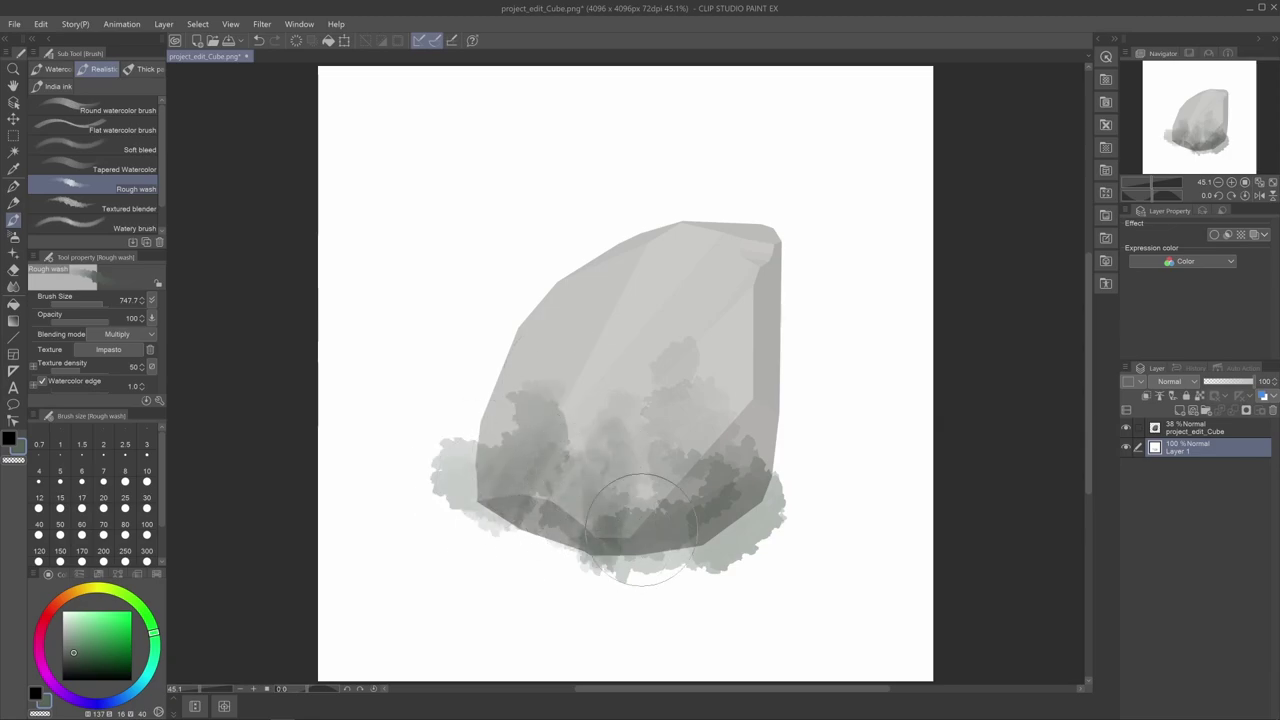
{"action": "left_click", "coordinate": [1125, 427]}
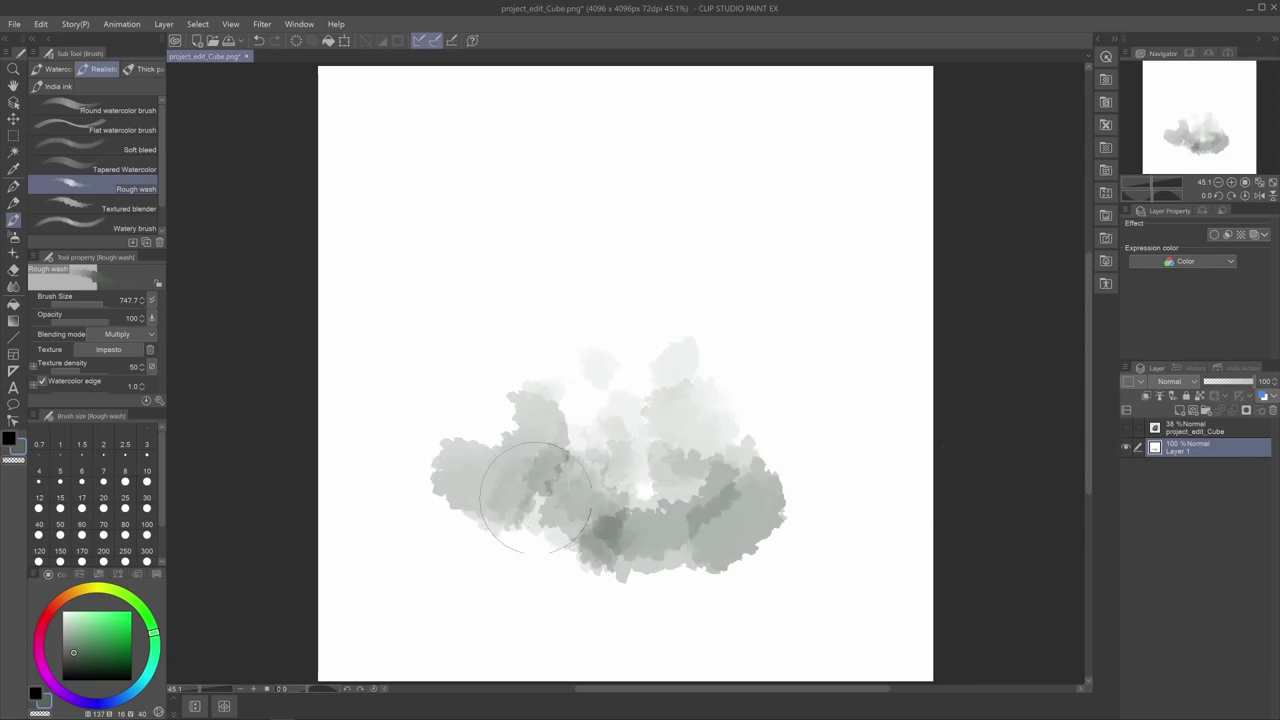
{"action": "mouse_move", "coordinate": [540, 470]}
{"action": "left_mouse_down"}
{"action": "mouse_move", "coordinate": [586, 528]}
{"action": "mouse_move", "coordinate": [612, 497]}
{"action": "mouse_move", "coordinate": [700, 520]}
{"action": "mouse_move", "coordinate": [671, 420]}
{"action": "mouse_move", "coordinate": [690, 540]}
{"action": "mouse_move", "coordinate": [646, 536]}
{"action": "left_mouse_up"}
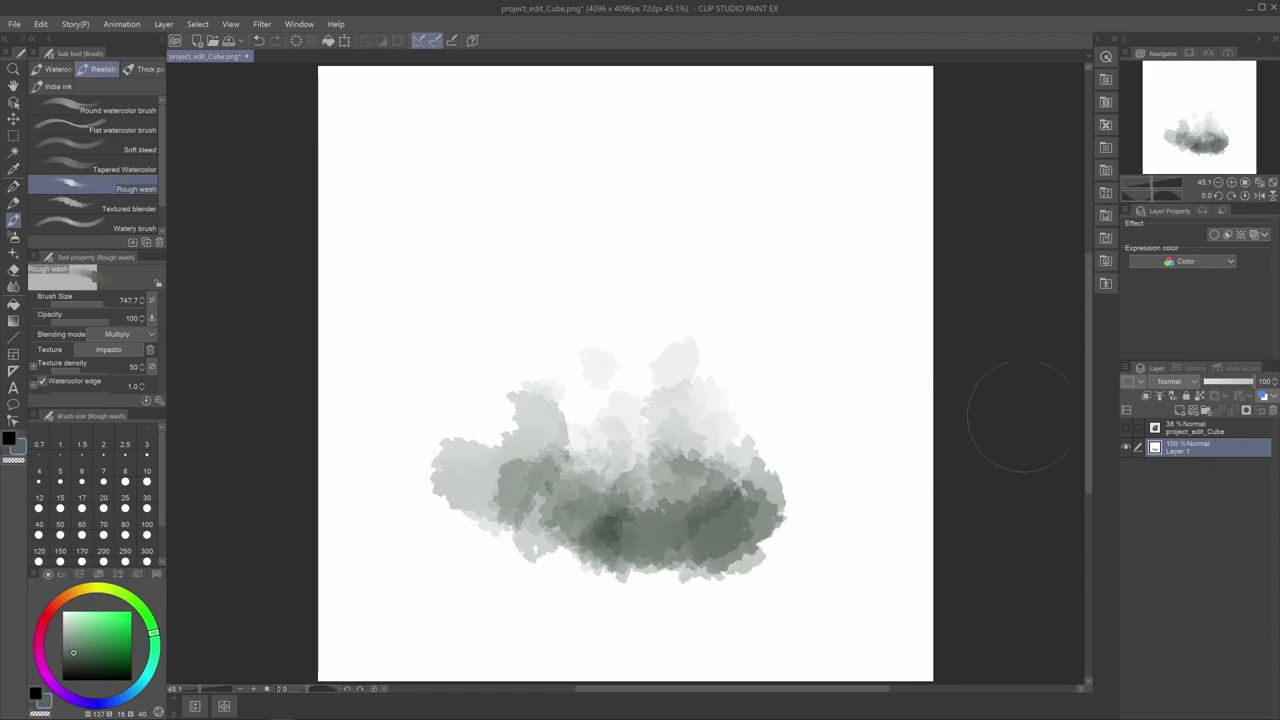
{"action": "left_click", "coordinate": [1126, 428]}
{"action": "left_click", "coordinate": [1126, 430]}
Step: With the Round watercolor brush, paint diagonal grey strokes over the upper-middle wash
{"action": "left_click", "coordinate": [110, 110]}
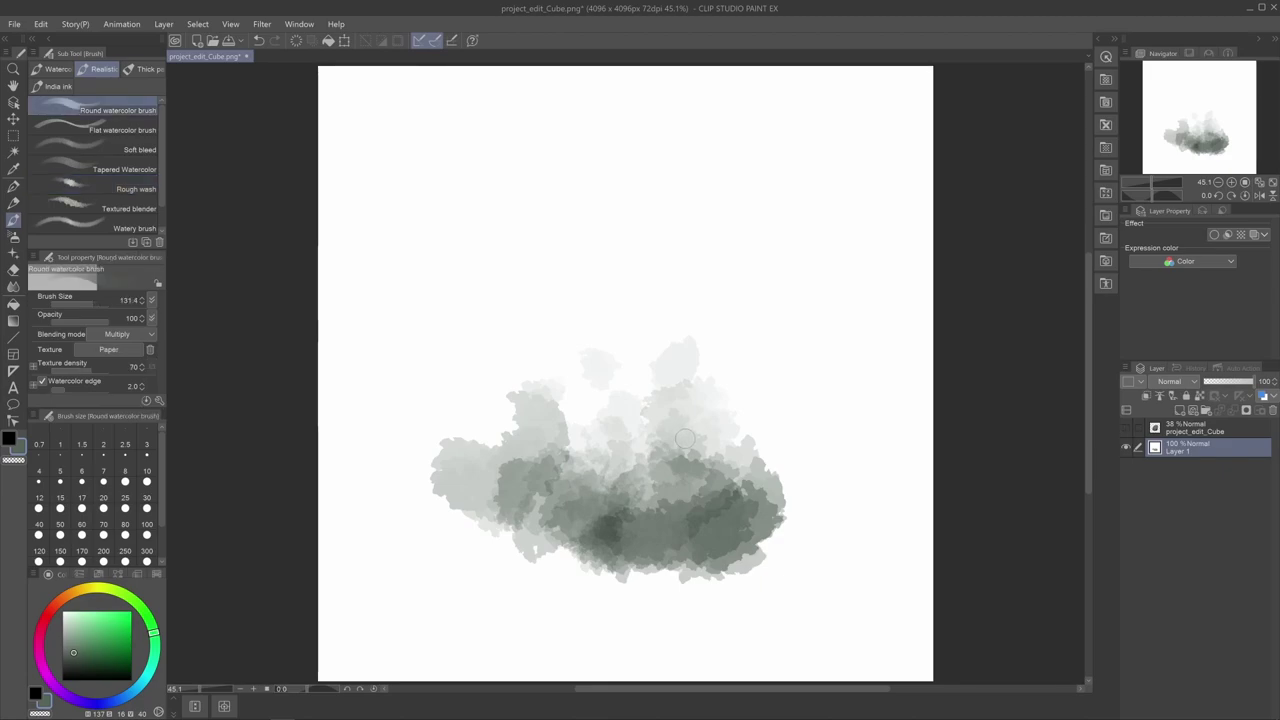
{"action": "left_click_drag", "start_coordinate": [722, 395], "coordinate": [615, 530]}
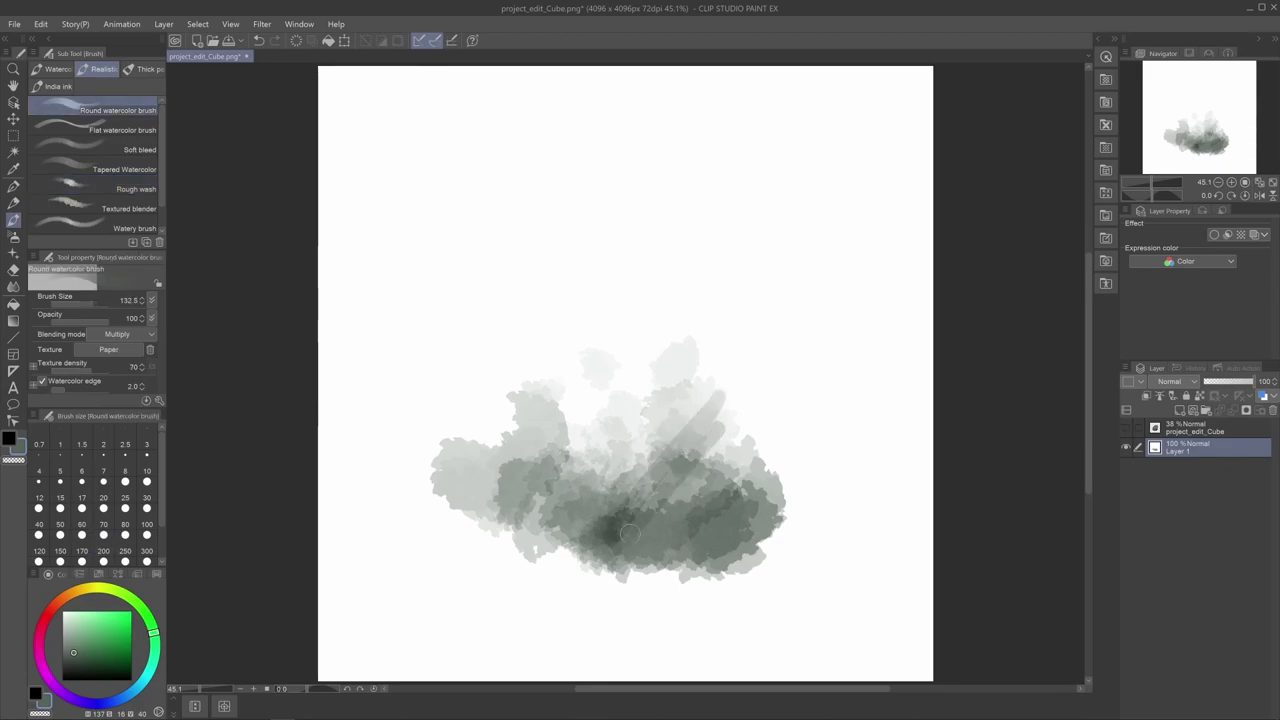
{"action": "left_click_drag", "start_coordinate": [705, 470], "coordinate": [625, 540]}
{"action": "left_click_drag", "start_coordinate": [740, 495], "coordinate": [700, 540]}
{"action": "mouse_move", "coordinate": [640, 410]}
{"action": "left_mouse_down"}
{"action": "mouse_move", "coordinate": [572, 522]}
{"action": "mouse_move", "coordinate": [628, 498]}
{"action": "left_mouse_up"}
{"action": "left_click", "coordinate": [617, 410]}
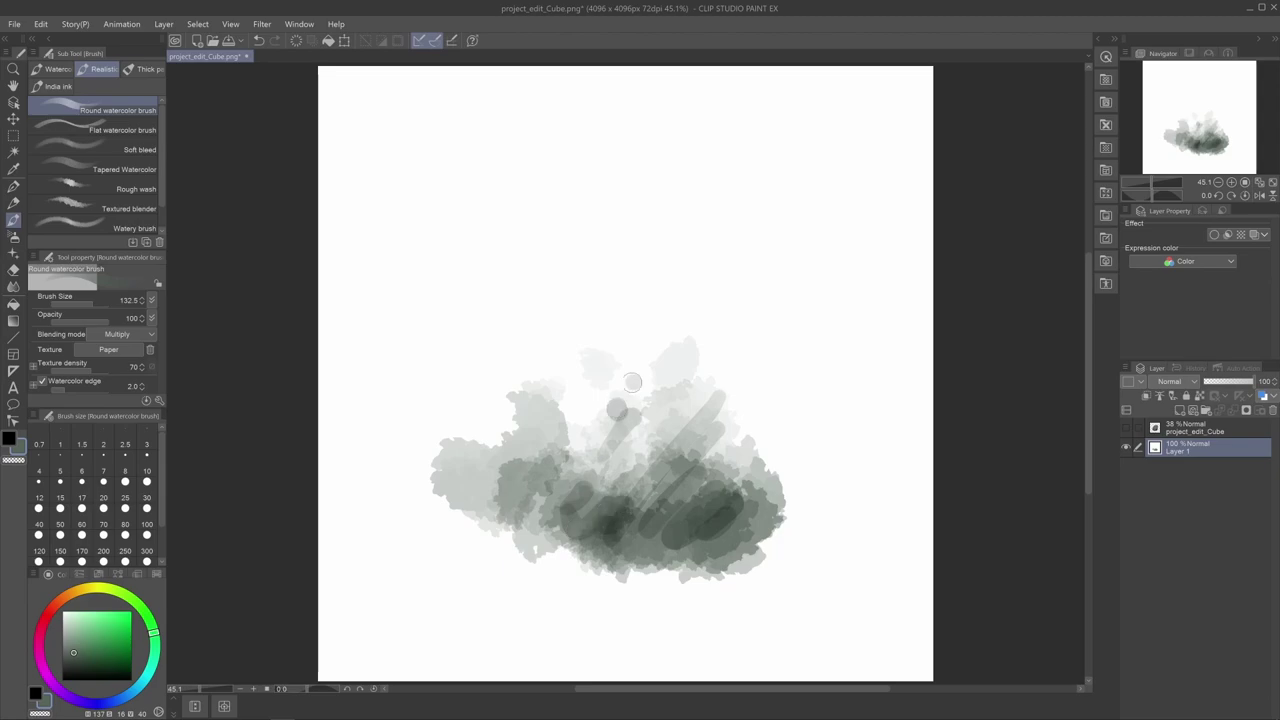
{"action": "mouse_move", "coordinate": [632, 383]}
{"action": "left_mouse_down"}
{"action": "mouse_move", "coordinate": [700, 418]}
{"action": "mouse_move", "coordinate": [659, 398]}
{"action": "left_mouse_up"}
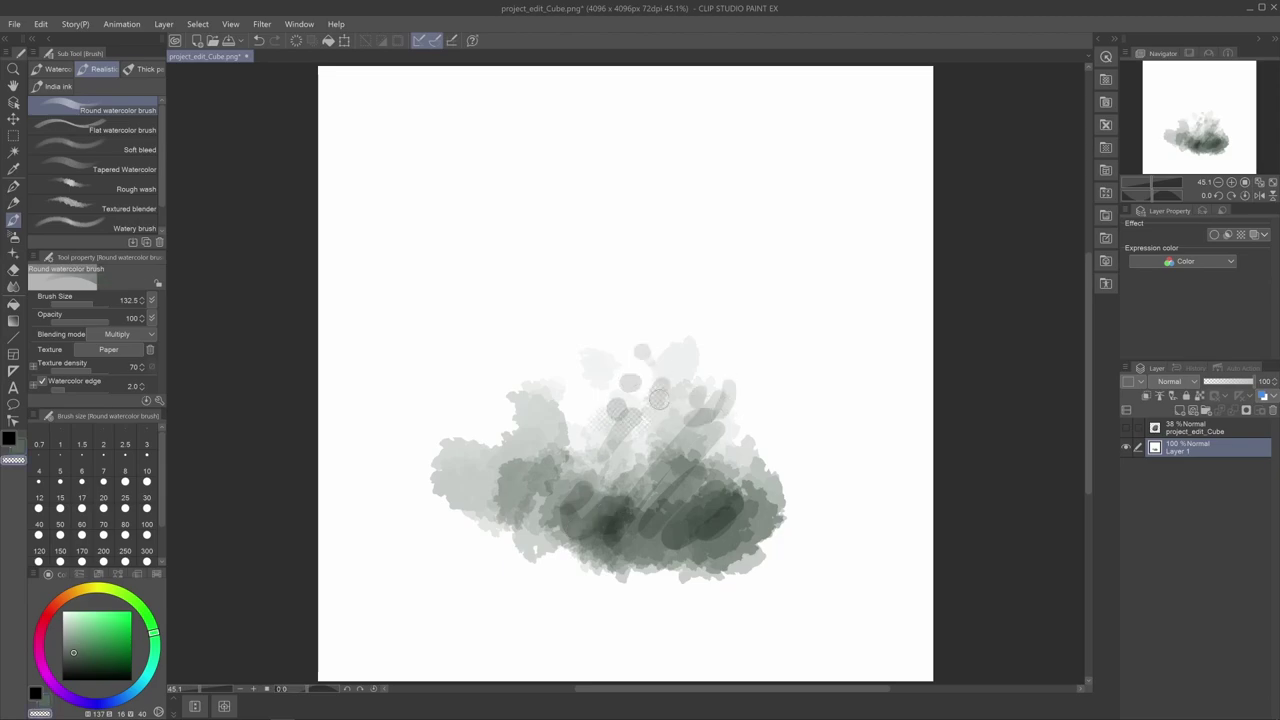
{"action": "left_click_drag", "start_coordinate": [616, 440], "coordinate": [653, 444]}
{"action": "mouse_move", "coordinate": [664, 392]}
{"action": "left_mouse_down"}
{"action": "mouse_move", "coordinate": [646, 448]}
{"action": "mouse_move", "coordinate": [618, 452]}
{"action": "mouse_move", "coordinate": [620, 464]}
{"action": "mouse_move", "coordinate": [622, 448]}
{"action": "left_mouse_up"}
Step: Try the Textured blender brush at a larger size, checking against the cube reference
{"action": "left_click", "coordinate": [120, 208]}
{"action": "left_click_drag", "start_coordinate": [535, 300], "coordinate": [580, 300], "text": "ctrl+alt"}
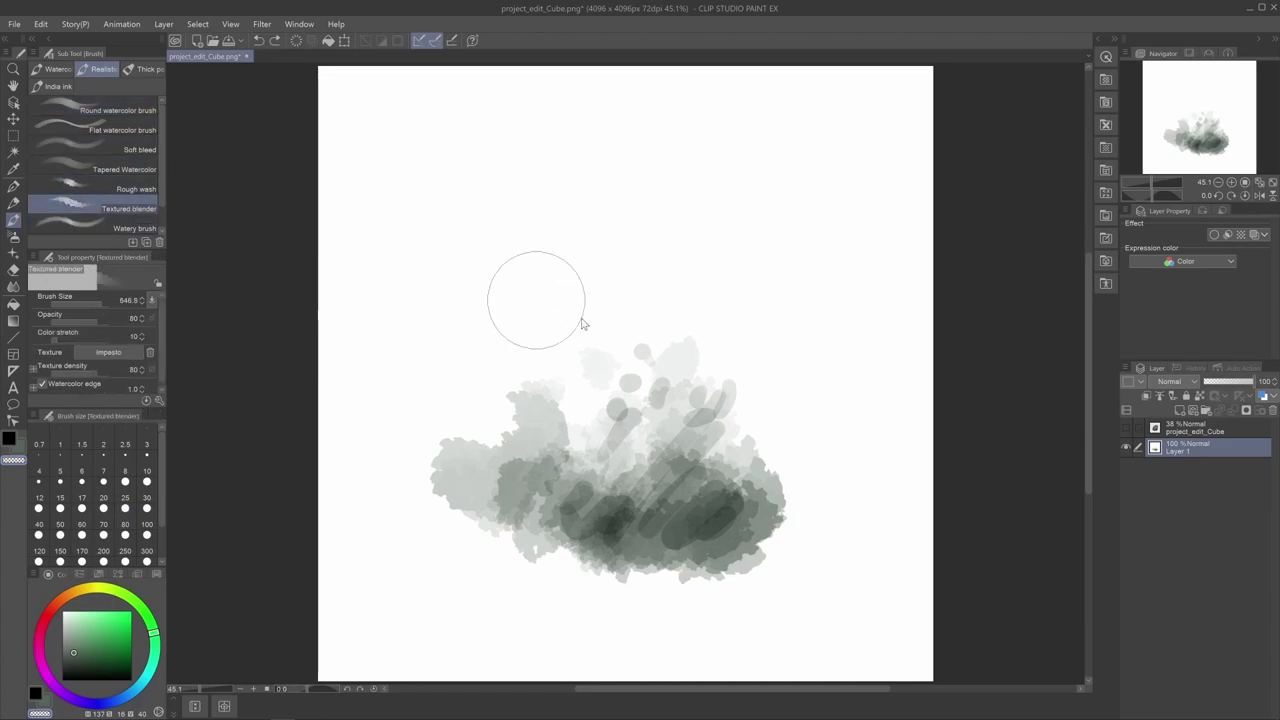
{"action": "left_click", "coordinate": [1126, 428]}
{"action": "left_click", "coordinate": [1126, 428]}
Step: Paint the upper area in white with the Round watercolor brush, comparing against the cube reference
{"action": "left_click", "coordinate": [136, 112]}
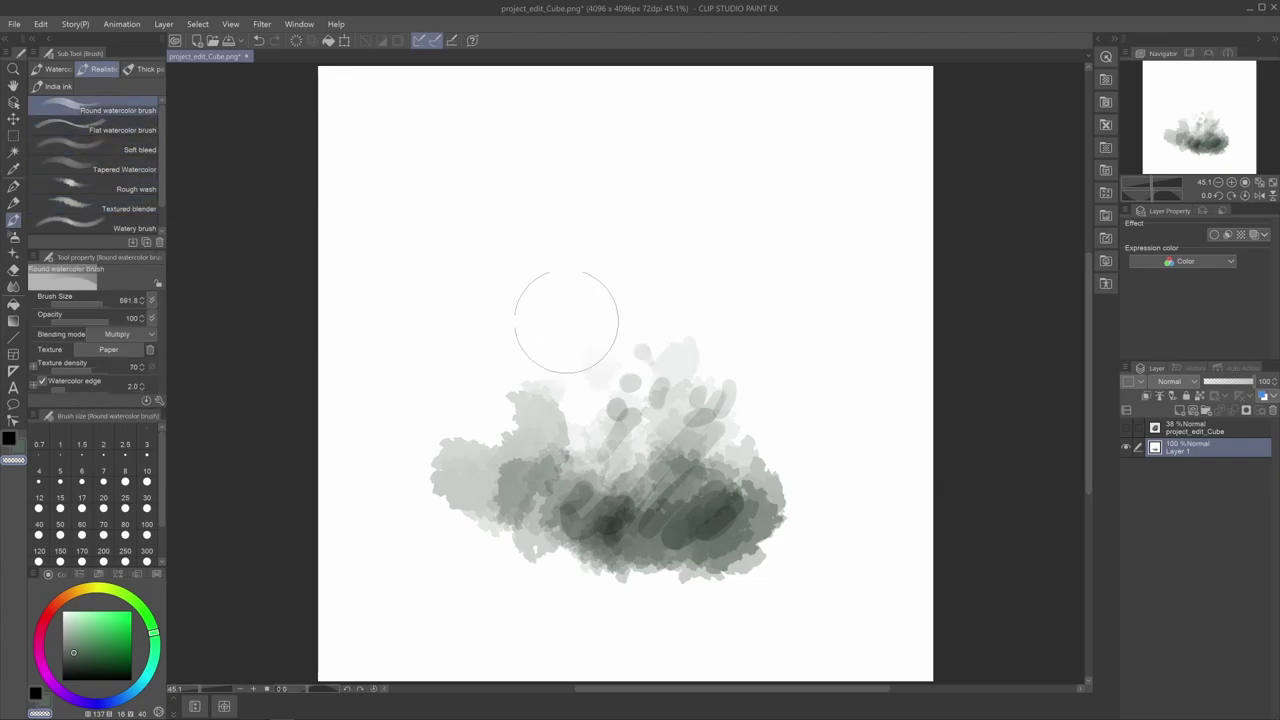
{"action": "mouse_move", "coordinate": [563, 314]}
{"action": "left_mouse_down"}
{"action": "mouse_move", "coordinate": [526, 331]}
{"action": "mouse_move", "coordinate": [555, 343]}
{"action": "mouse_move", "coordinate": [586, 309]}
{"action": "mouse_move", "coordinate": [586, 329]}
{"action": "mouse_move", "coordinate": [622, 352]}
{"action": "mouse_move", "coordinate": [634, 309]}
{"action": "mouse_move", "coordinate": [686, 274]}
{"action": "mouse_move", "coordinate": [666, 264]}
{"action": "mouse_move", "coordinate": [694, 266]}
{"action": "mouse_move", "coordinate": [652, 263]}
{"action": "mouse_move", "coordinate": [634, 246]}
{"action": "mouse_move", "coordinate": [597, 274]}
{"action": "mouse_move", "coordinate": [609, 263]}
{"action": "mouse_move", "coordinate": [608, 305]}
{"action": "mouse_move", "coordinate": [679, 297]}
{"action": "mouse_move", "coordinate": [749, 314]}
{"action": "mouse_move", "coordinate": [678, 338]}
{"action": "mouse_move", "coordinate": [676, 377]}
{"action": "mouse_move", "coordinate": [551, 401]}
{"action": "mouse_move", "coordinate": [733, 351]}
{"action": "mouse_move", "coordinate": [774, 388]}
{"action": "left_mouse_up"}
{"action": "left_click", "coordinate": [622, 352], "text": "alt"}
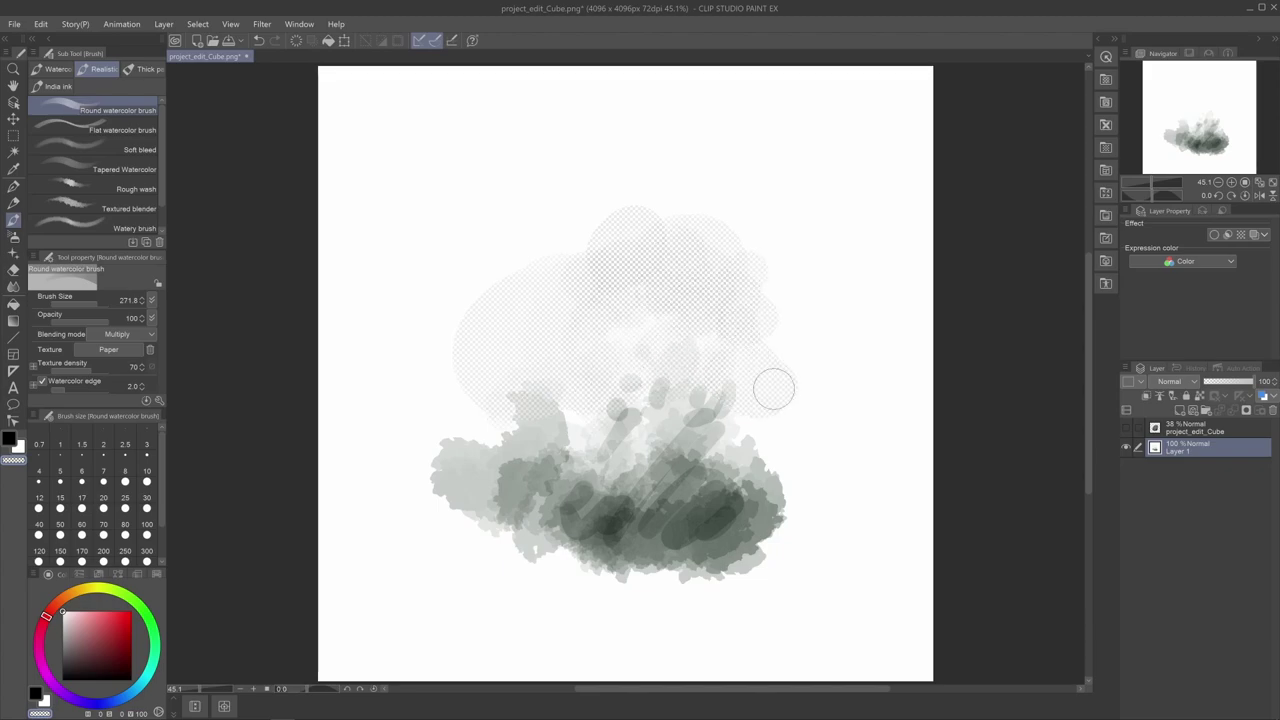
{"action": "left_click", "coordinate": [1126, 428]}
{"action": "left_click", "coordinate": [1126, 428]}
{"action": "left_click", "coordinate": [1126, 428]}
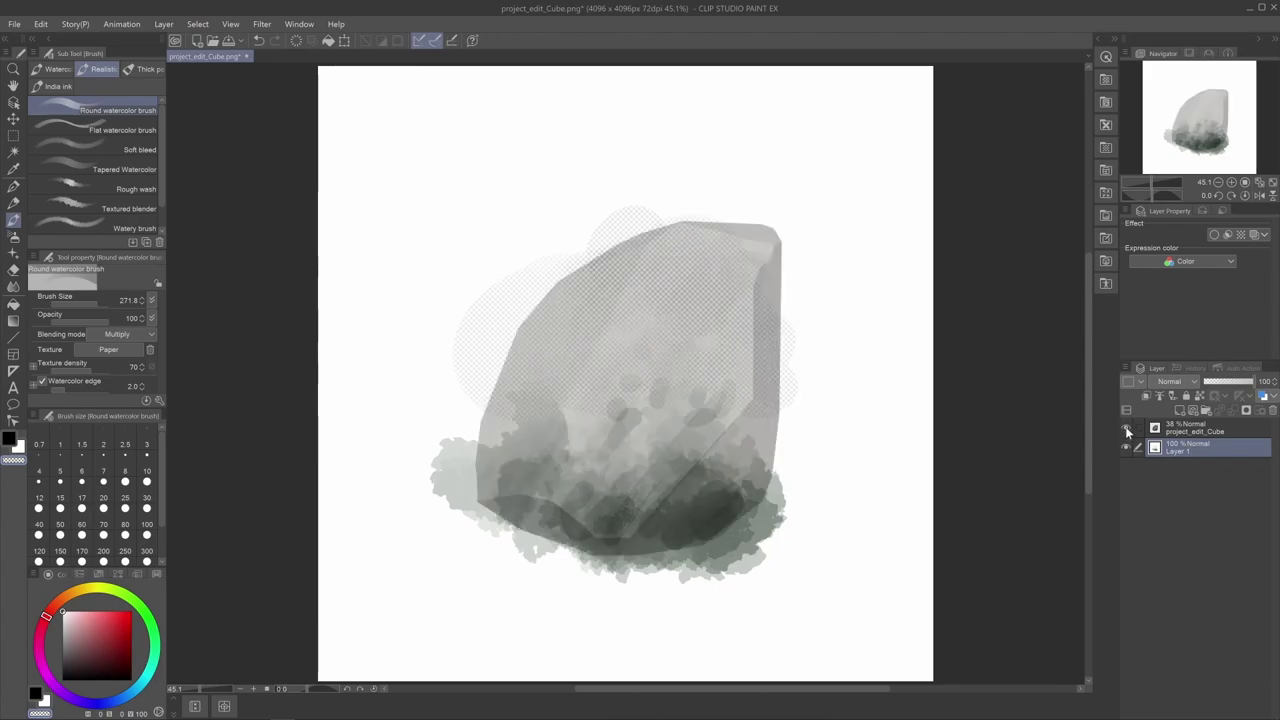
{"action": "left_click", "coordinate": [1126, 428]}
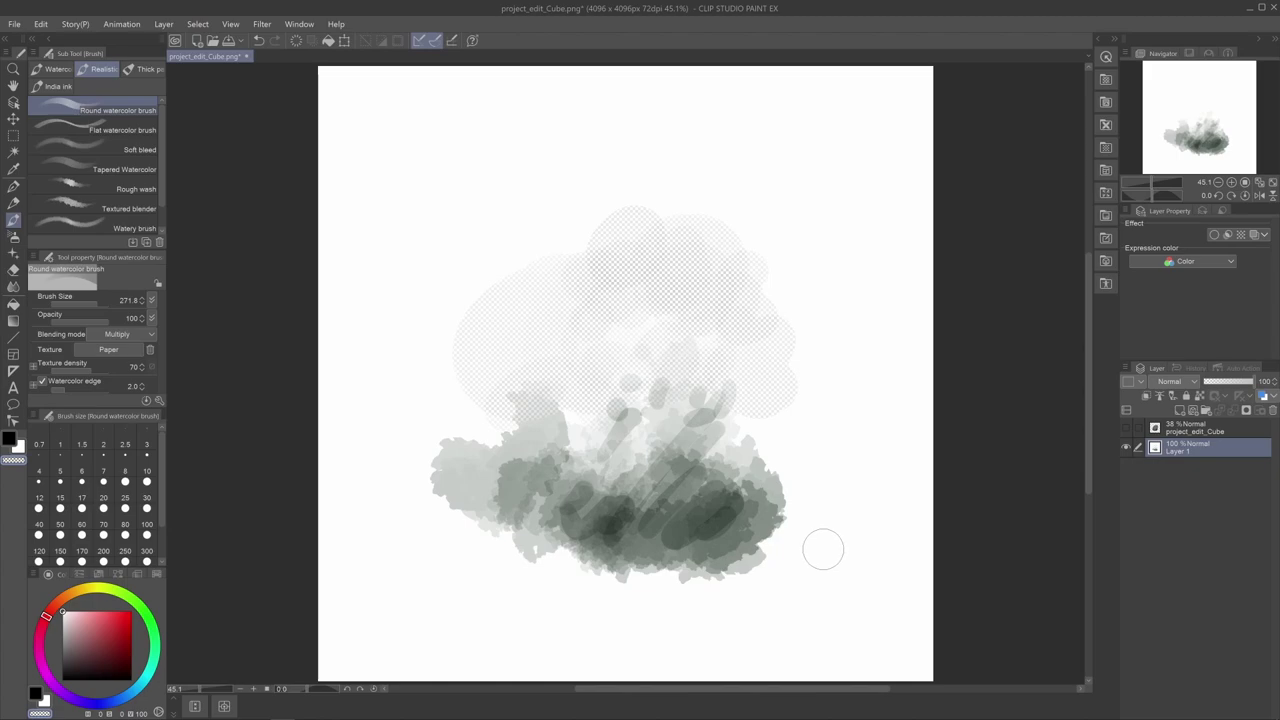
Step: Save the painting over project_edit_Cube.png, confirming the replace and flattened-layers warnings
{"action": "key", "text": "ctrl+s"}
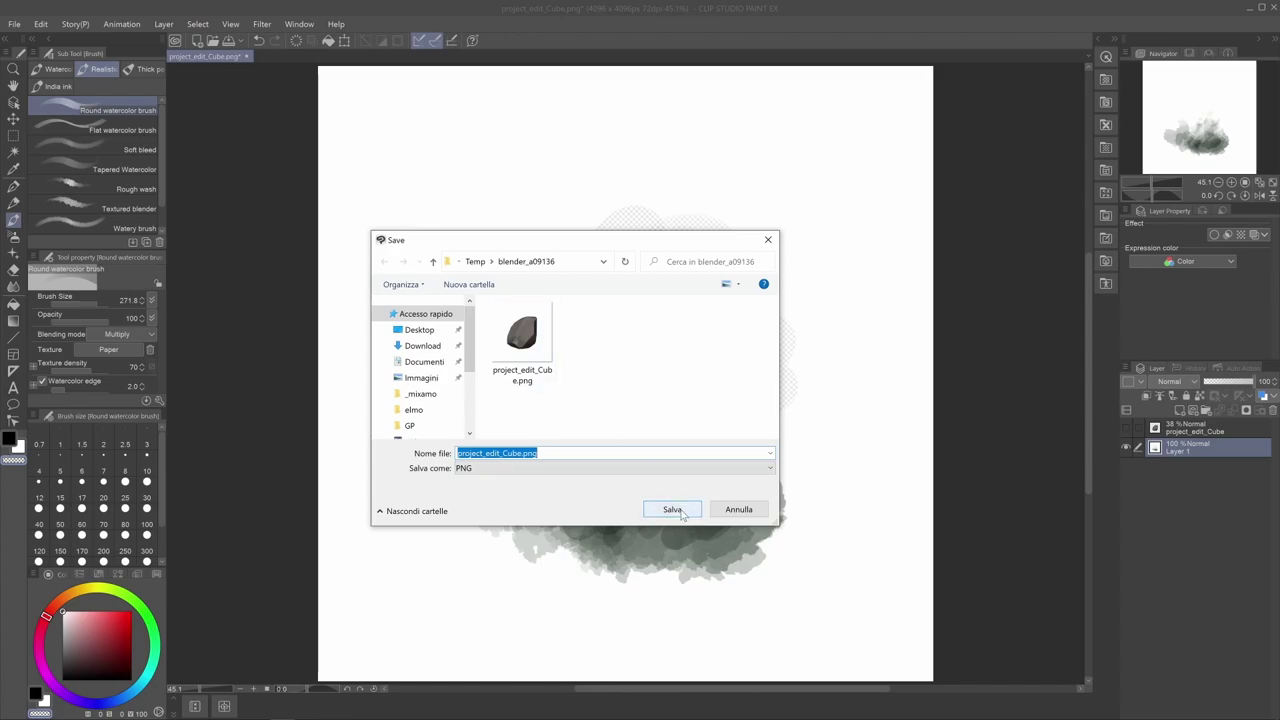
{"action": "left_click", "coordinate": [672, 510]}
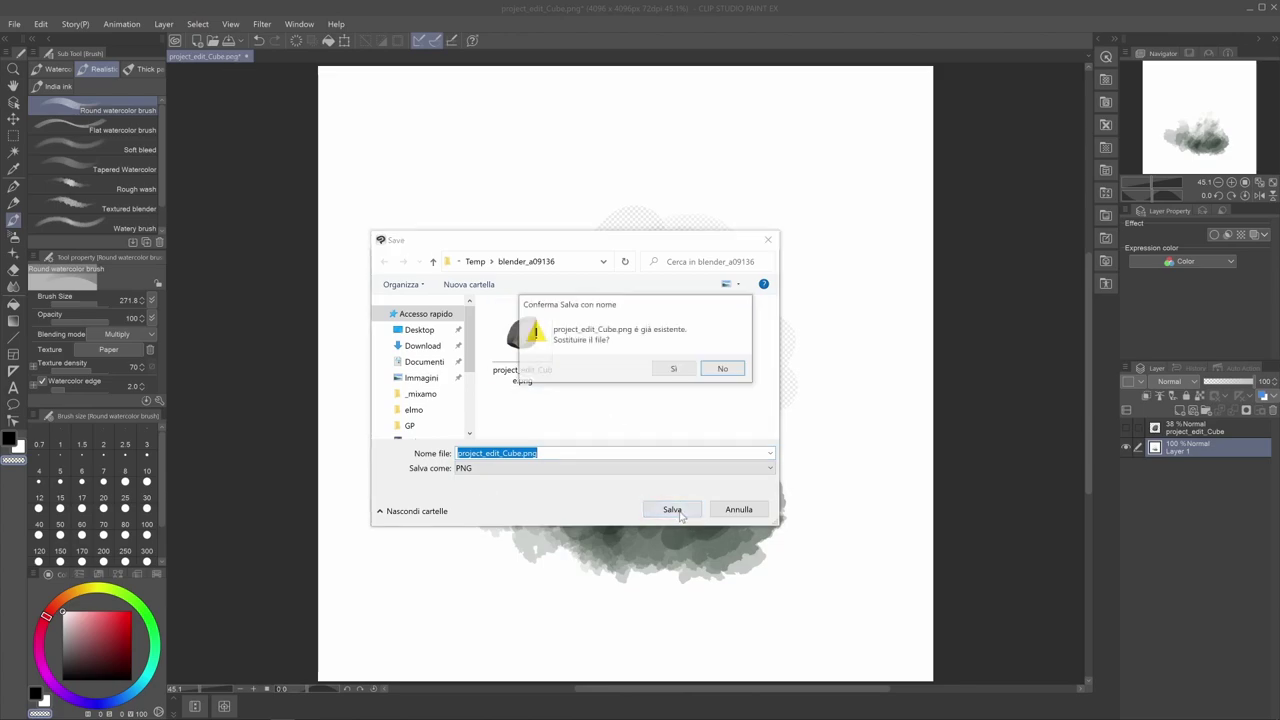
{"action": "left_click", "coordinate": [683, 371]}
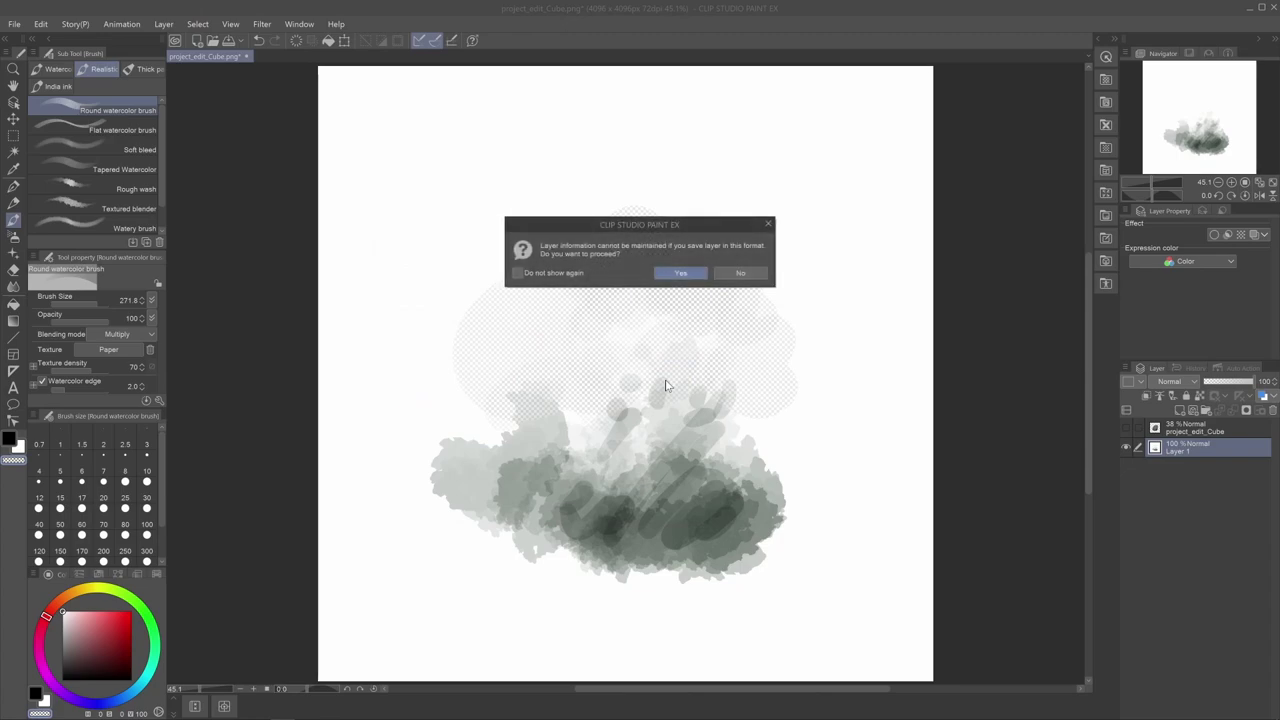
{"action": "left_click", "coordinate": [693, 280]}
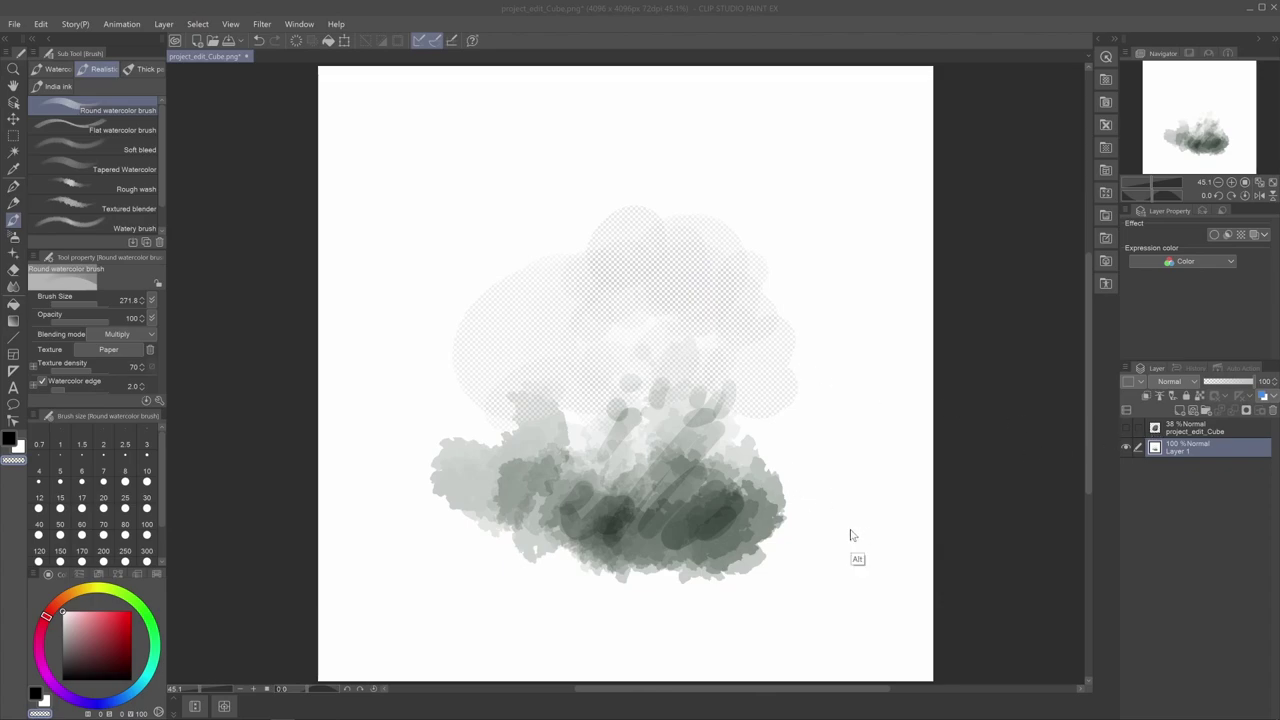
{"action": "key", "text": "alt+Tab"}
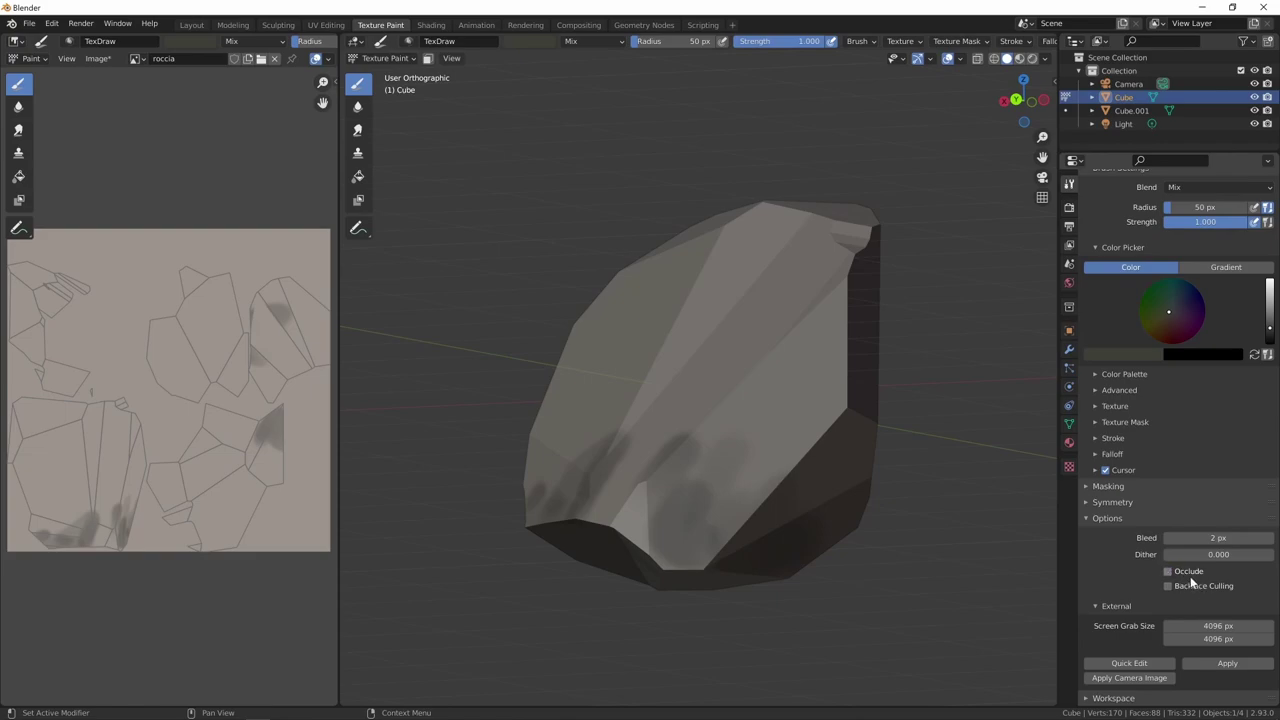
Step: Apply the edited watercolor onto the rock and pan the UV image to inspect the projection
{"action": "left_click", "coordinate": [1228, 664]}
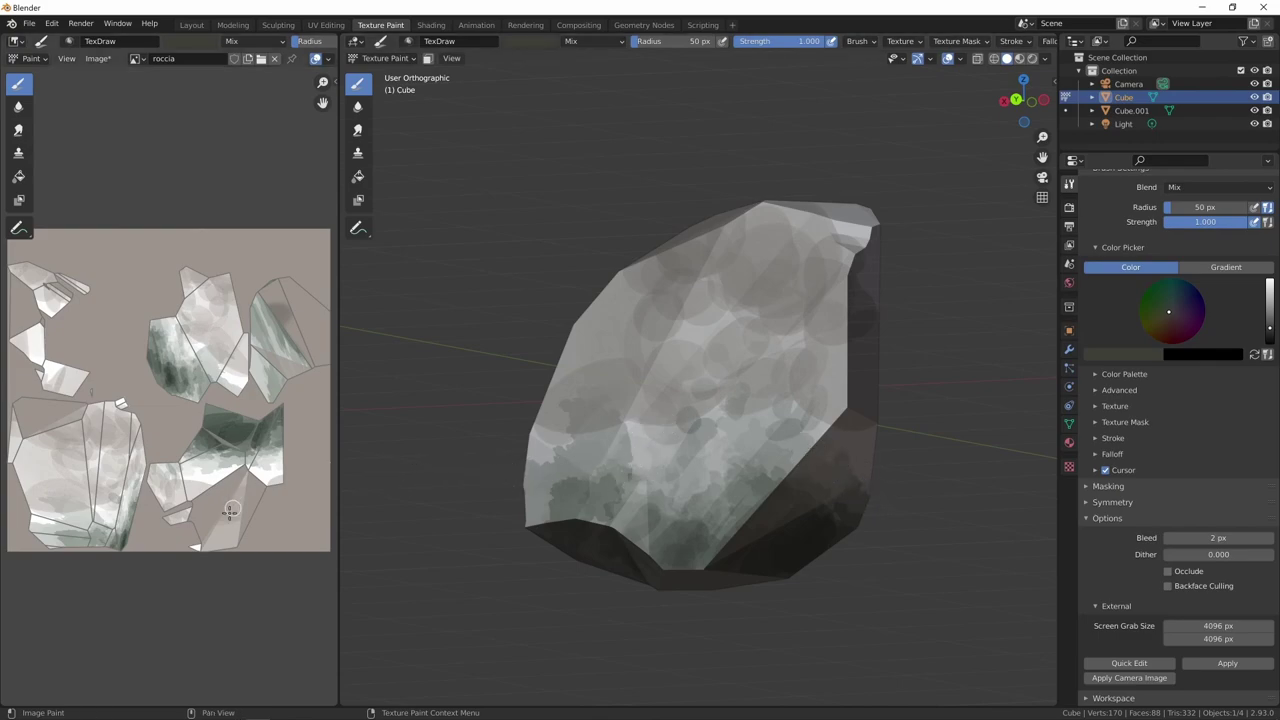
{"action": "scroll", "coordinate": [184, 517], "scroll_direction": "up", "scroll_amount": 2}
{"action": "middle_click_drag", "start_coordinate": [184, 517], "coordinate": [252, 457]}
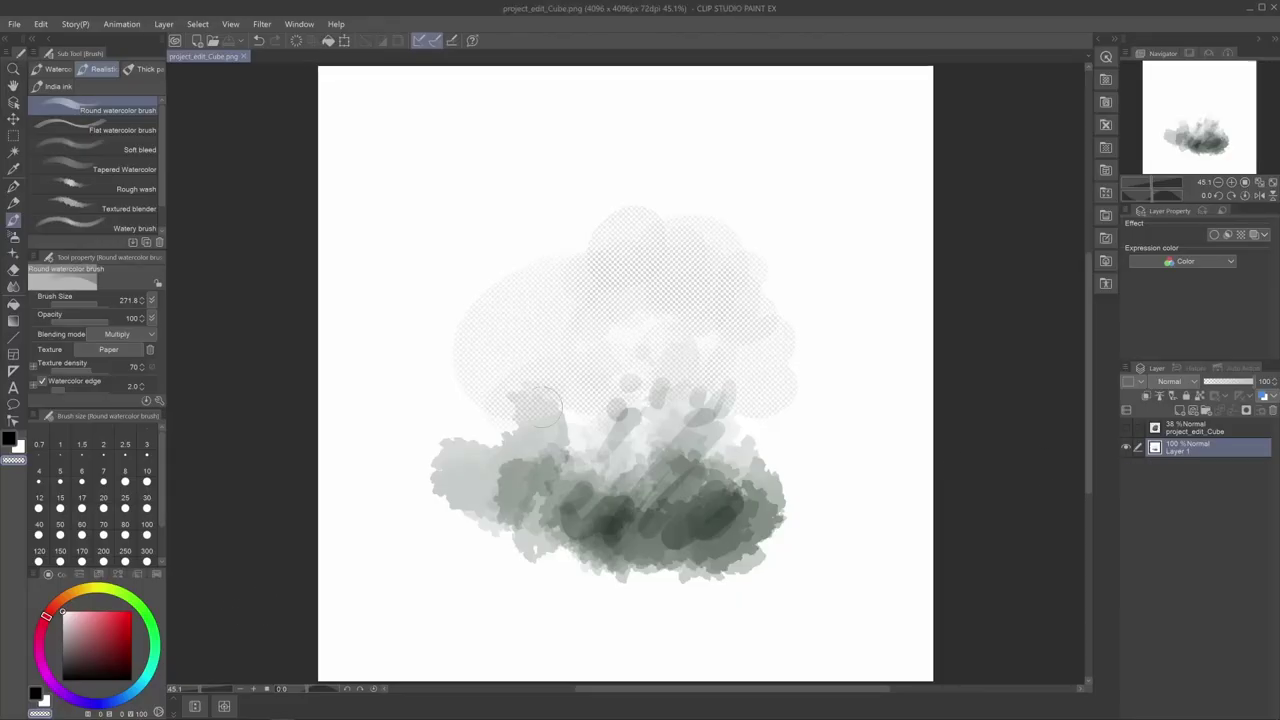
{"action": "key", "text": "alt+Tab"}
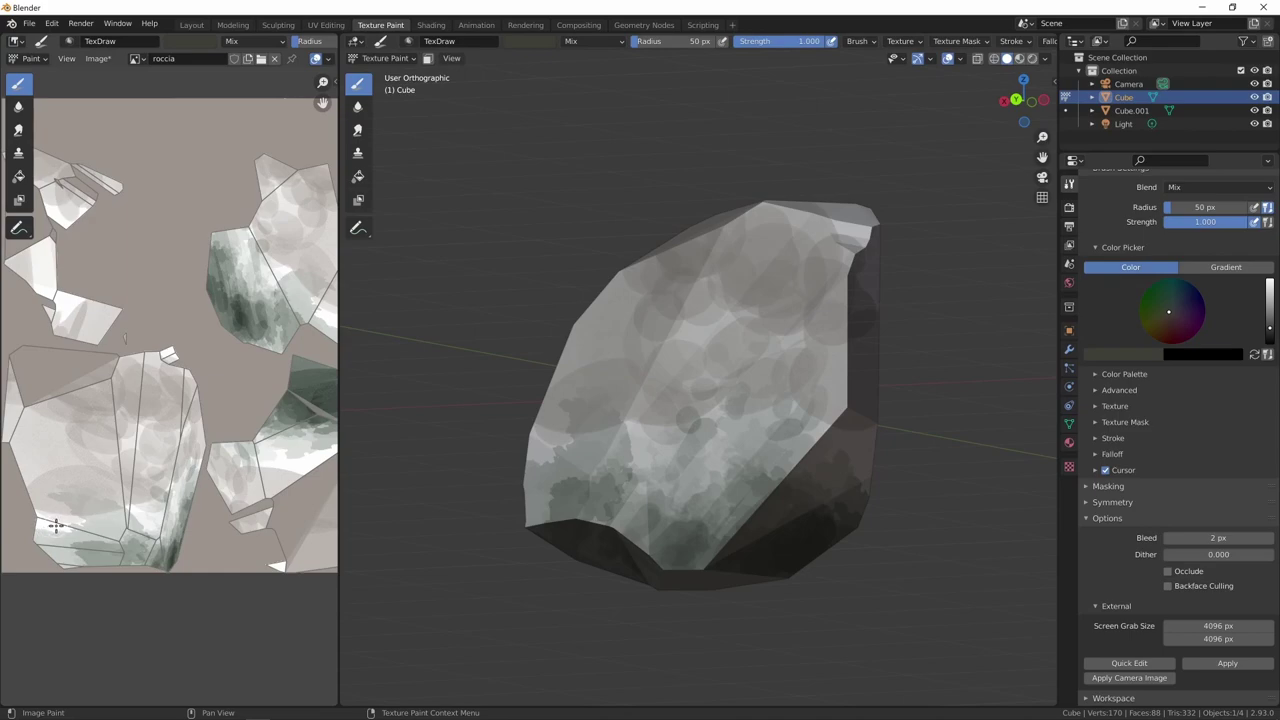
{"action": "key", "text": "alt+Tab"}
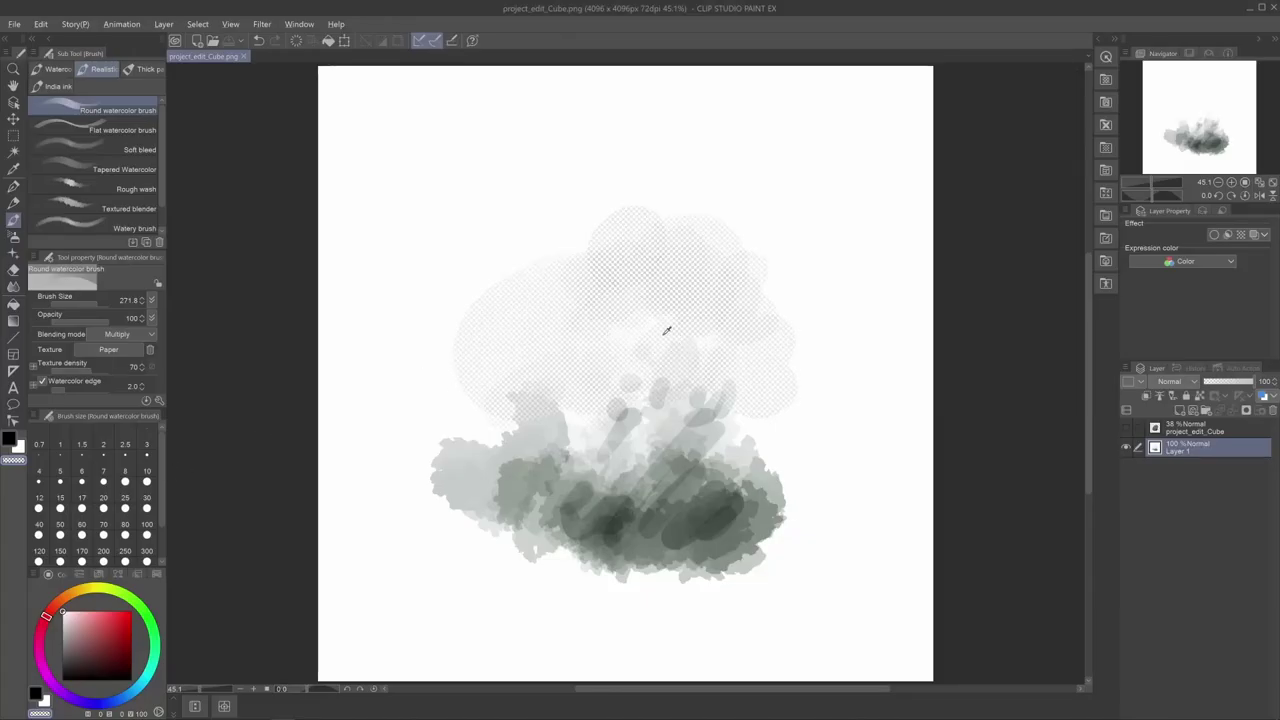
{"action": "key", "text": "alt+Tab"}
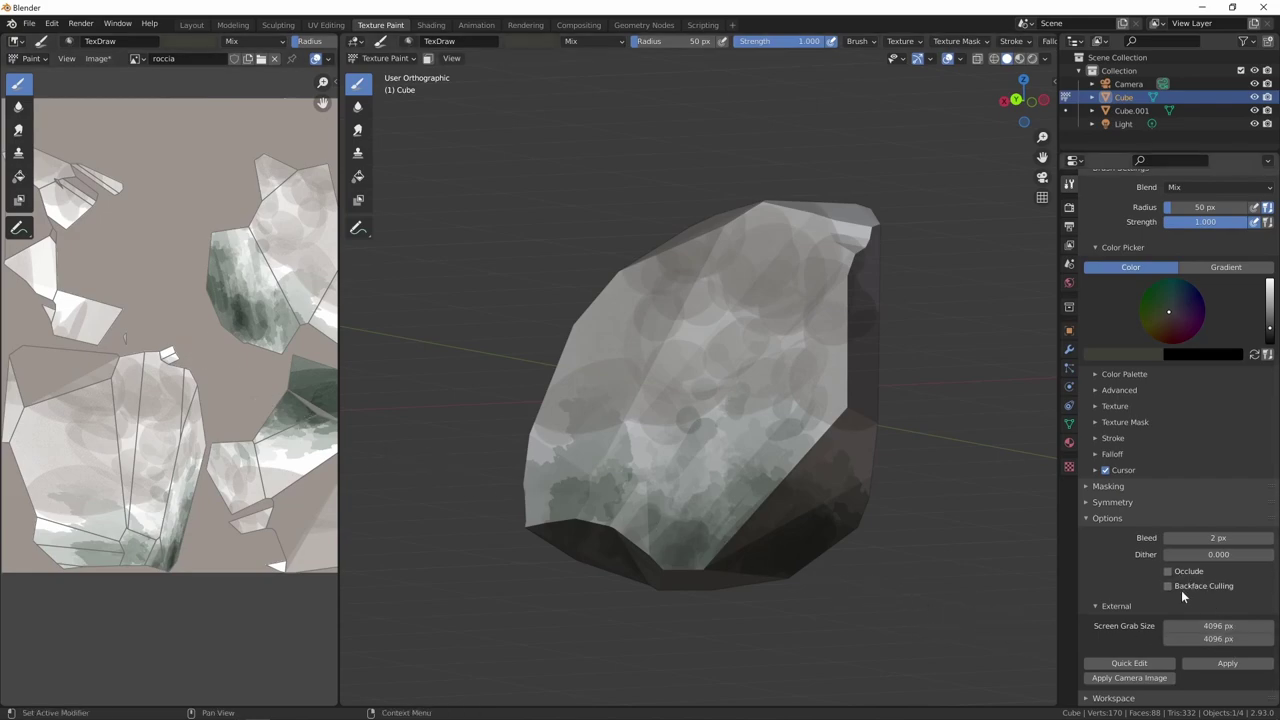
Step: Orbit the rock to an unpainted side and send that view to Clip Studio Paint via Quick Edit
{"action": "mouse_move", "coordinate": [934, 560]}
{"action": "middle_mouse_down"}
{"action": "mouse_move", "coordinate": [774, 510]}
{"action": "mouse_move", "coordinate": [792, 455]}
{"action": "mouse_move", "coordinate": [710, 590]}
{"action": "mouse_move", "coordinate": [797, 401]}
{"action": "mouse_move", "coordinate": [832, 430]}
{"action": "mouse_move", "coordinate": [846, 414]}
{"action": "middle_mouse_up"}
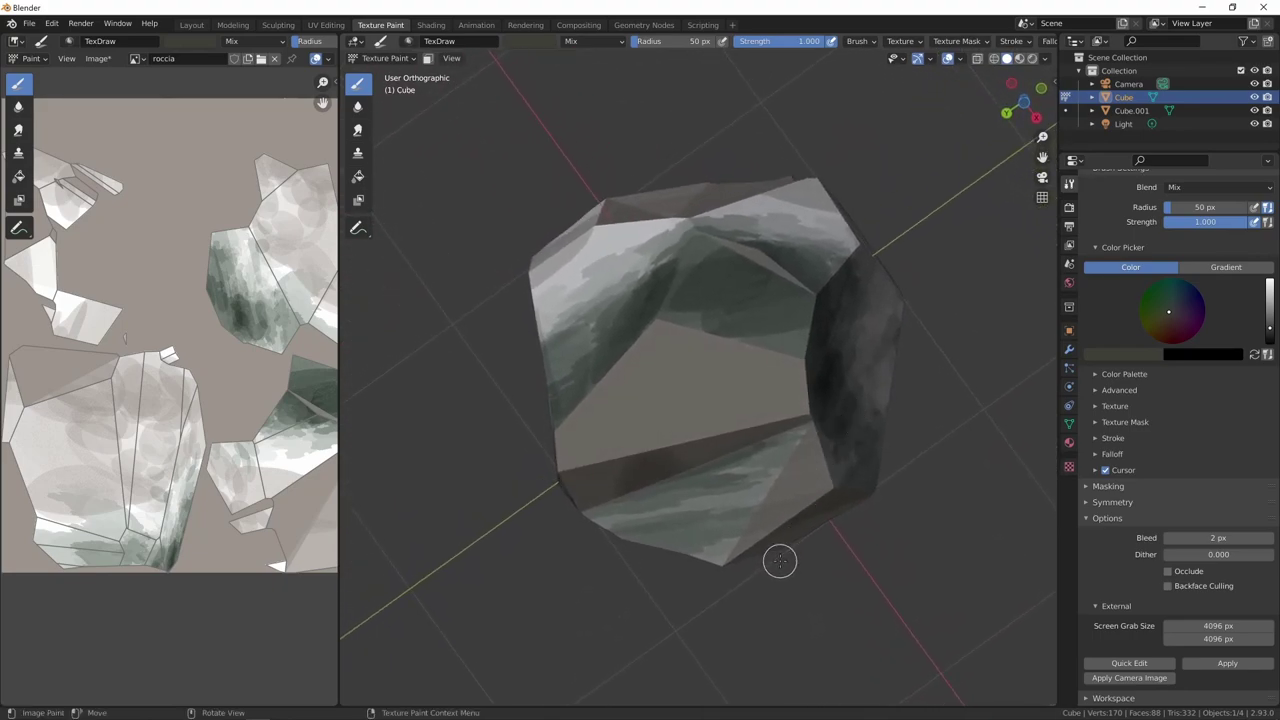
{"action": "left_click", "coordinate": [1151, 668]}
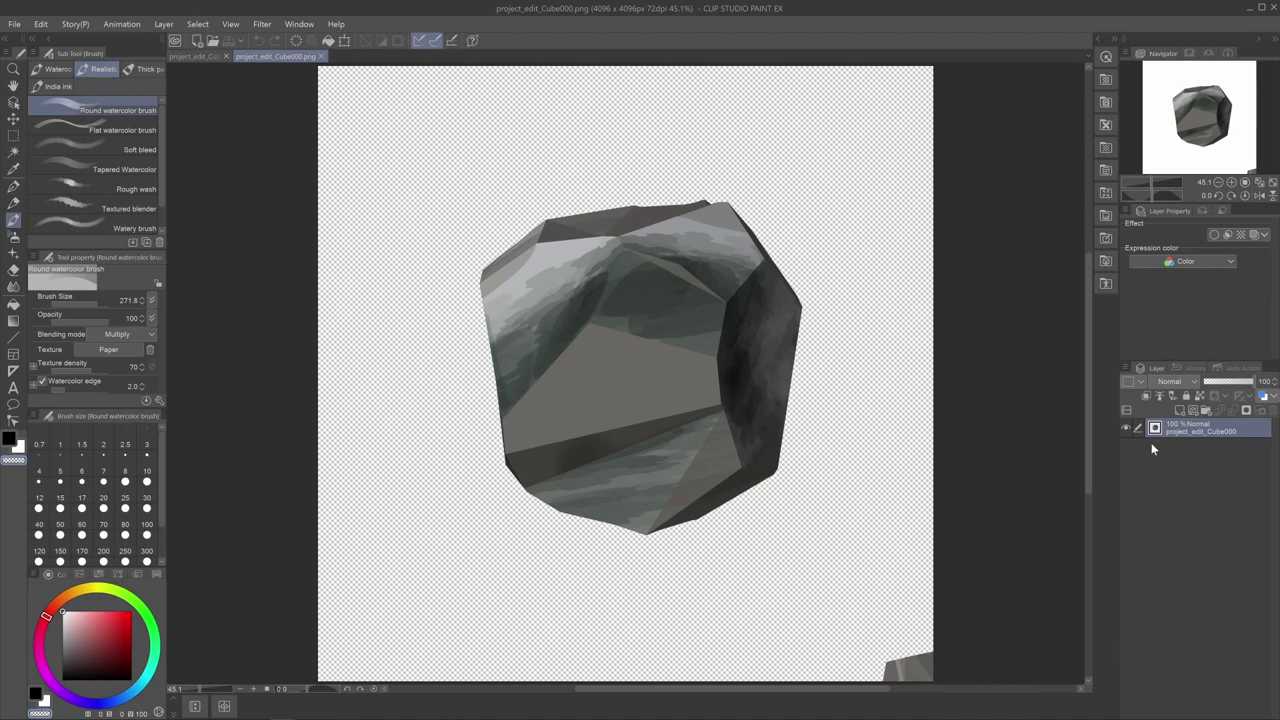
Step: Fade the rock layer to 57% and wash green watercolour across the rock's middle on a new layer
{"action": "left_click", "coordinate": [1233, 383]}
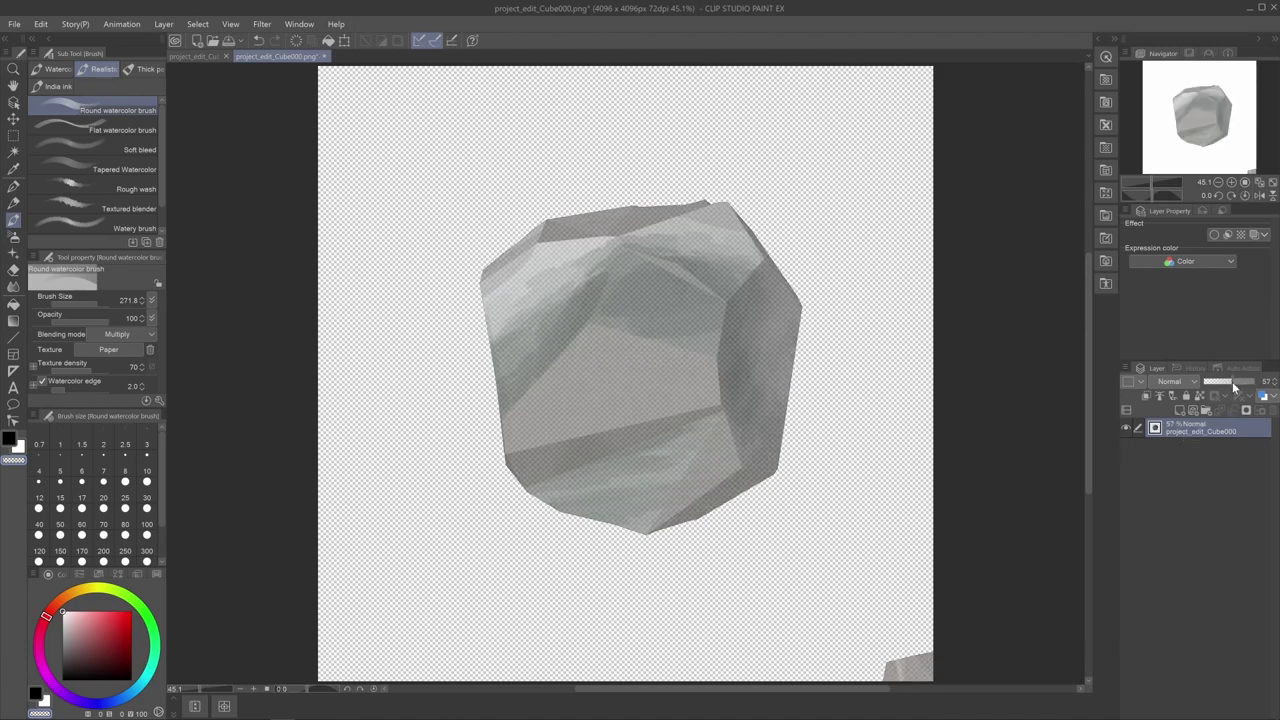
{"action": "left_click", "coordinate": [1179, 410]}
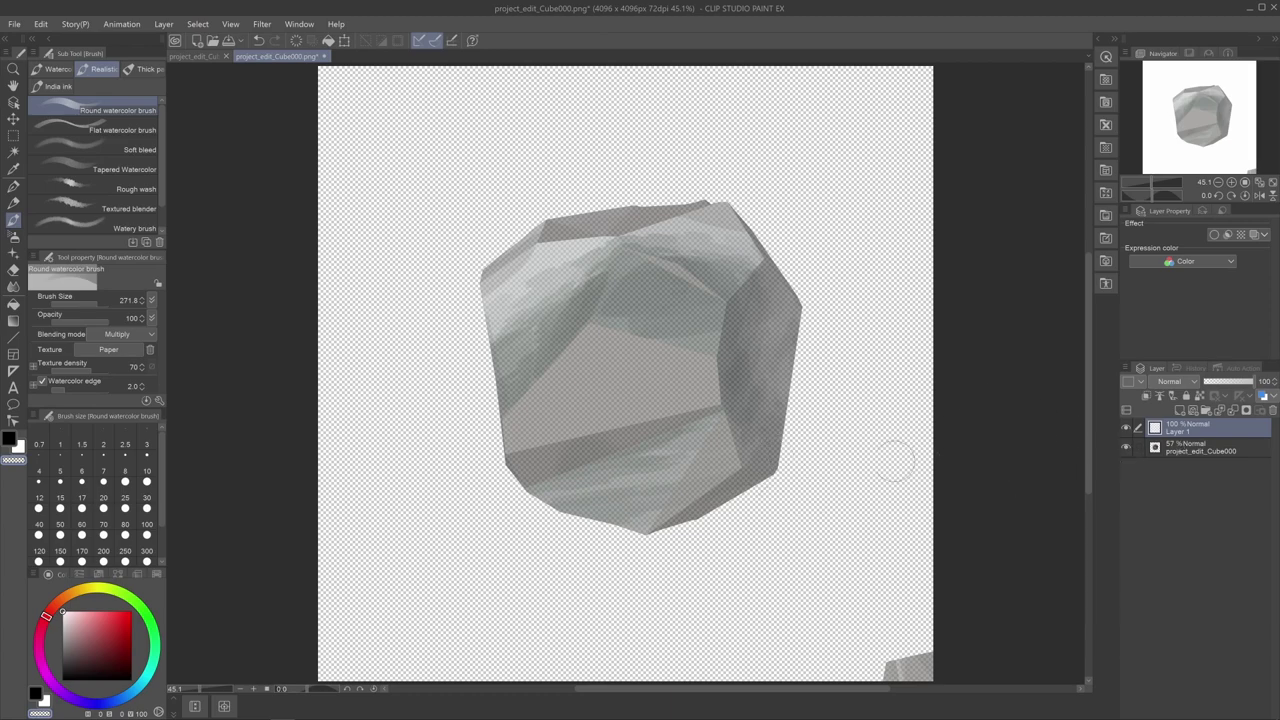
{"action": "key", "text": "alt+Tab"}
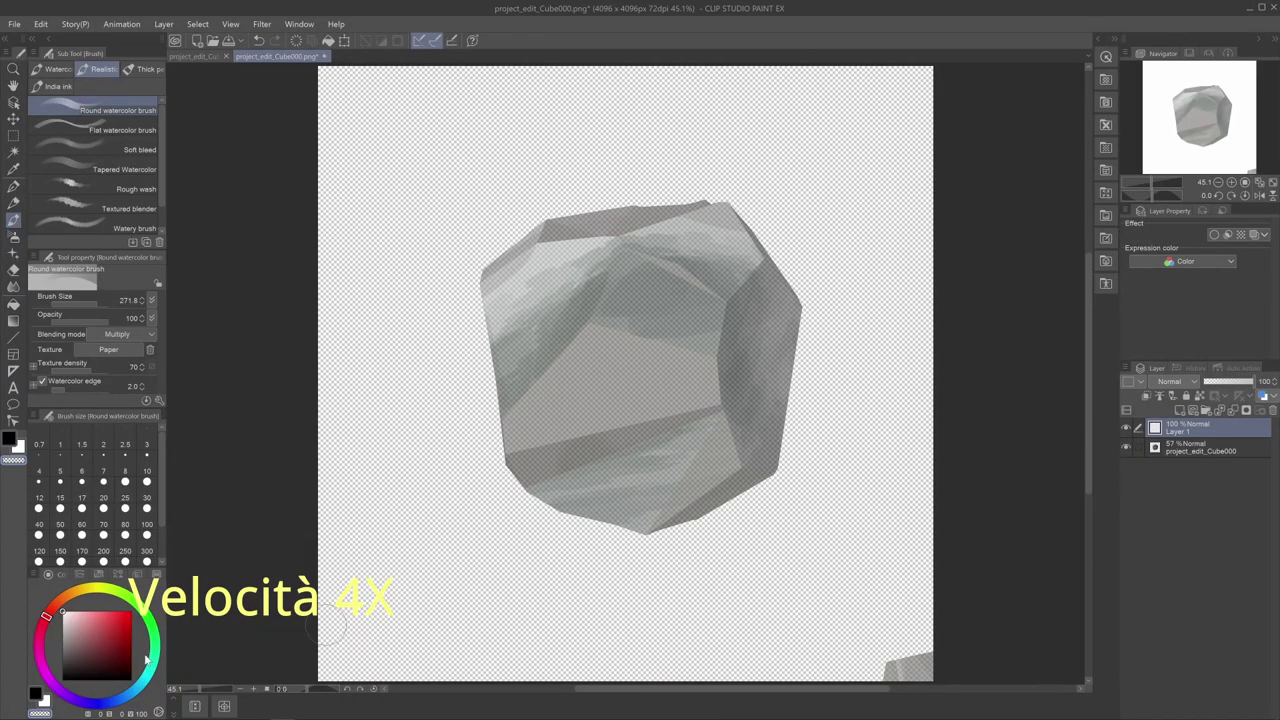
{"action": "left_click_drag", "start_coordinate": [147, 658], "coordinate": [150, 625]}
{"action": "left_click", "coordinate": [100, 647]}
{"action": "mouse_move", "coordinate": [575, 345]}
{"action": "left_mouse_down"}
{"action": "mouse_move", "coordinate": [605, 335]}
{"action": "mouse_move", "coordinate": [730, 400]}
{"action": "left_mouse_up"}
{"action": "left_click", "coordinate": [50, 69]}
{"action": "left_click", "coordinate": [128, 186]}
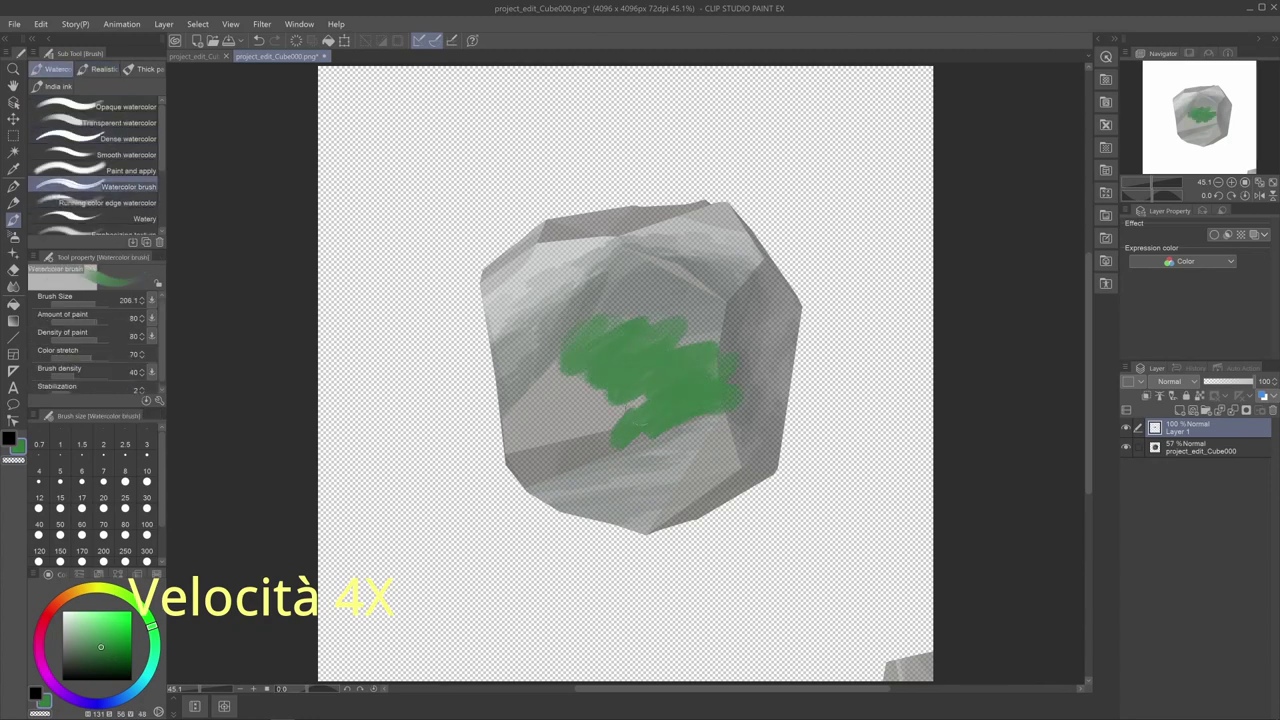
{"action": "left_click_drag", "start_coordinate": [640, 350], "coordinate": [520, 480]}
{"action": "left_click_drag", "start_coordinate": [630, 380], "coordinate": [750, 400]}
Step: Check the coverage, then add more green and darker green watercolour patches over the rock
{"action": "left_click", "coordinate": [1125, 447]}
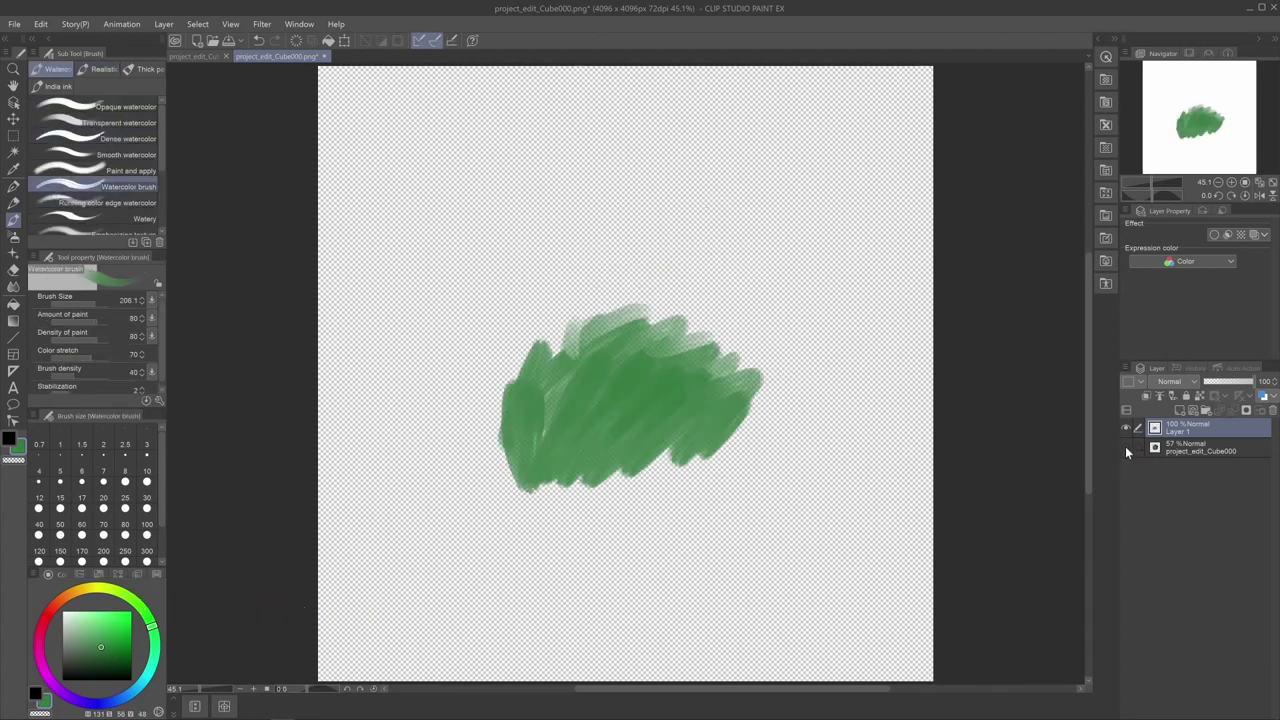
{"action": "left_click", "coordinate": [1125, 447]}
{"action": "left_click_drag", "start_coordinate": [553, 295], "coordinate": [525, 365]}
{"action": "left_click_drag", "start_coordinate": [650, 280], "coordinate": [770, 390]}
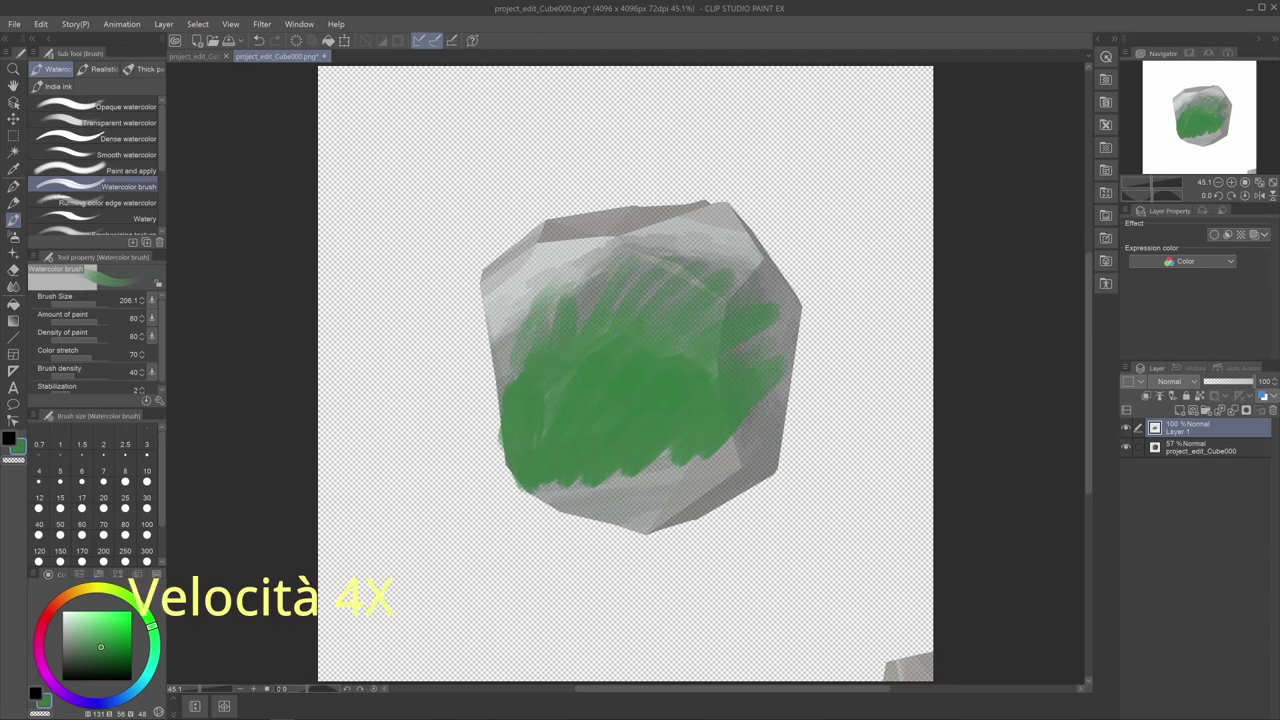
{"action": "left_click_drag", "start_coordinate": [570, 500], "coordinate": [760, 440]}
{"action": "left_click_drag", "start_coordinate": [570, 300], "coordinate": [680, 265]}
{"action": "left_click", "coordinate": [112, 661]}
{"action": "left_click_drag", "start_coordinate": [650, 350], "coordinate": [730, 420]}
{"action": "left_click_drag", "start_coordinate": [564, 395], "coordinate": [710, 330]}
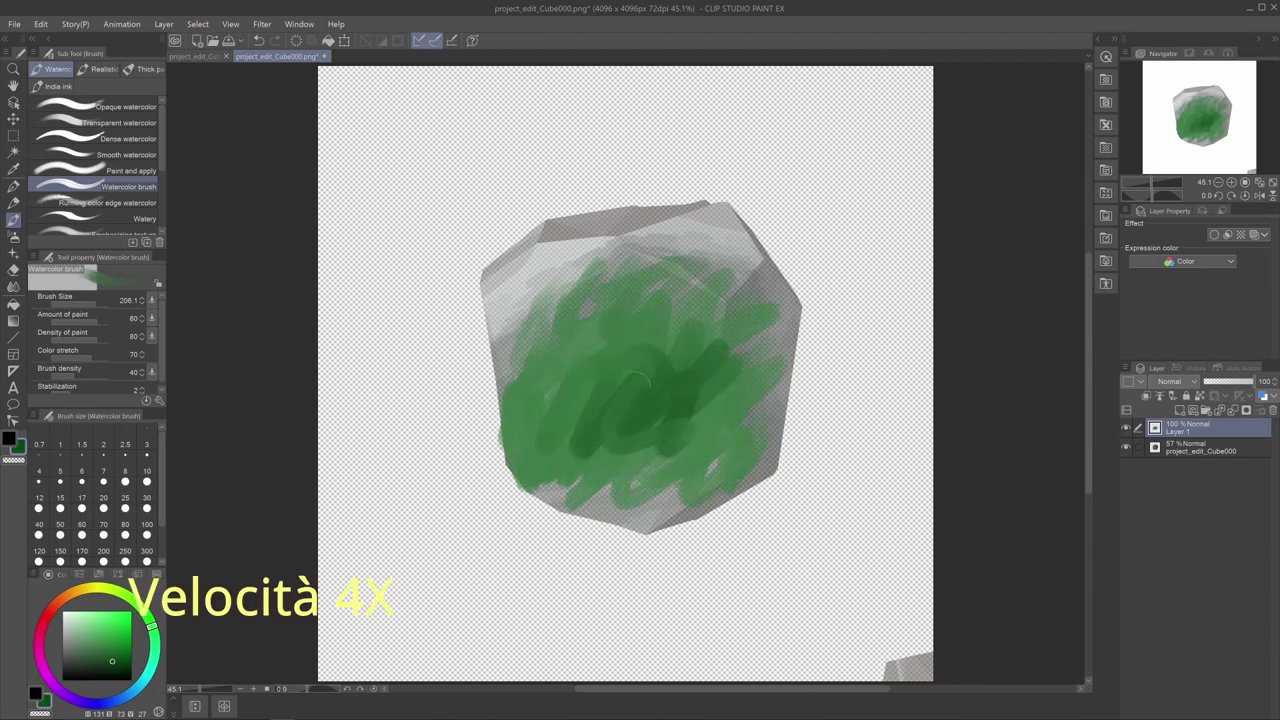
{"action": "left_click_drag", "start_coordinate": [740, 400], "coordinate": [540, 460]}
Step: Delete the project_edit_Cube000 rock layer, save the green paint, and return to Blender
{"action": "left_click", "coordinate": [1135, 449]}
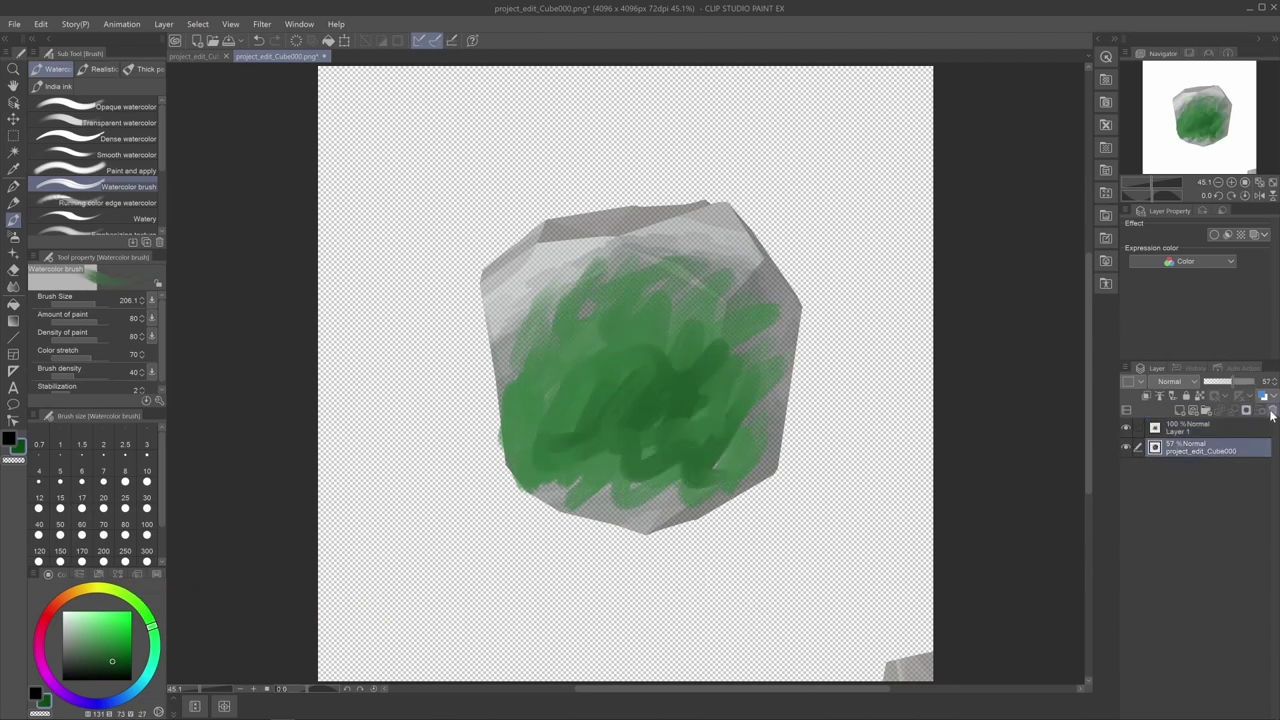
{"action": "left_click", "coordinate": [1273, 411]}
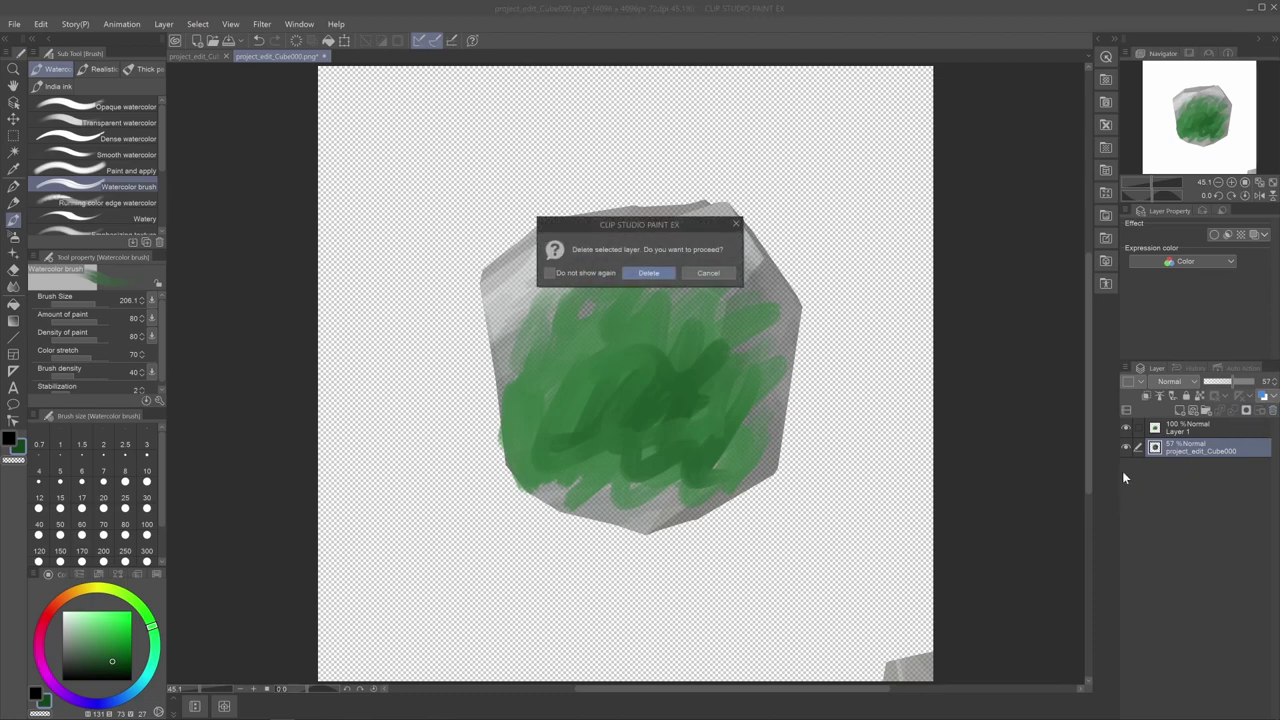
{"action": "left_click", "coordinate": [655, 273]}
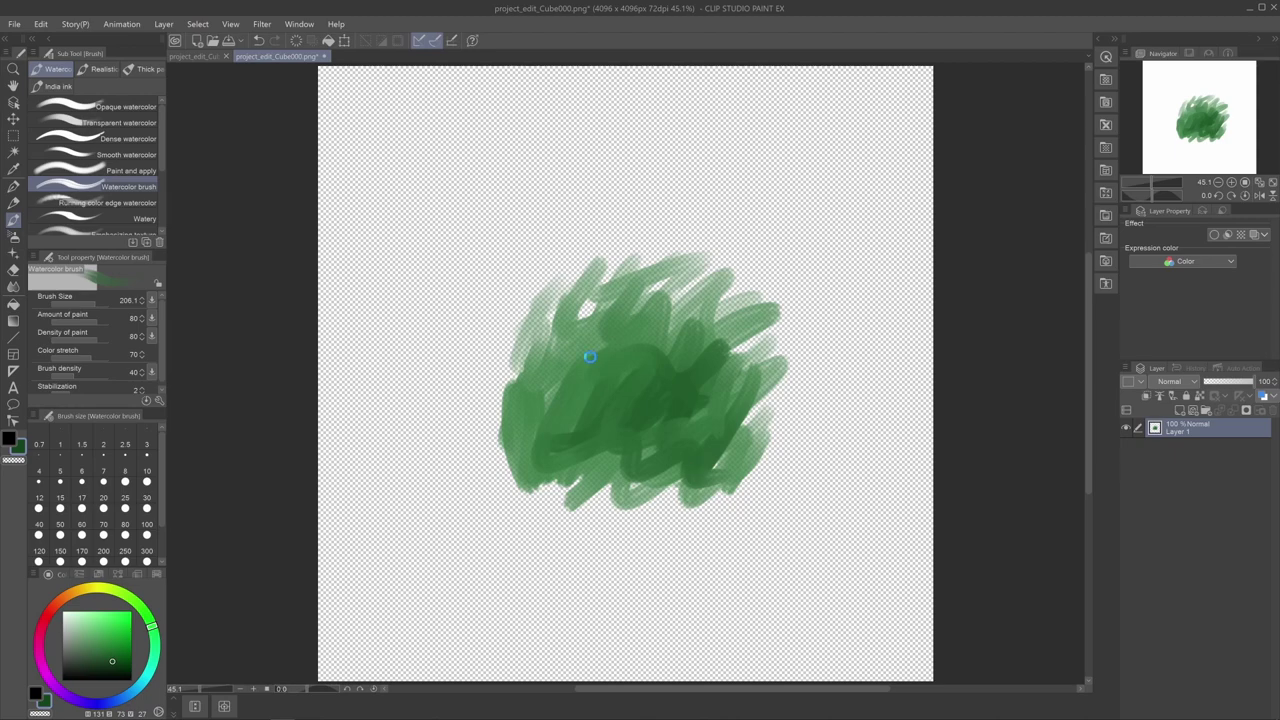
{"action": "key", "text": "ctrl+s"}
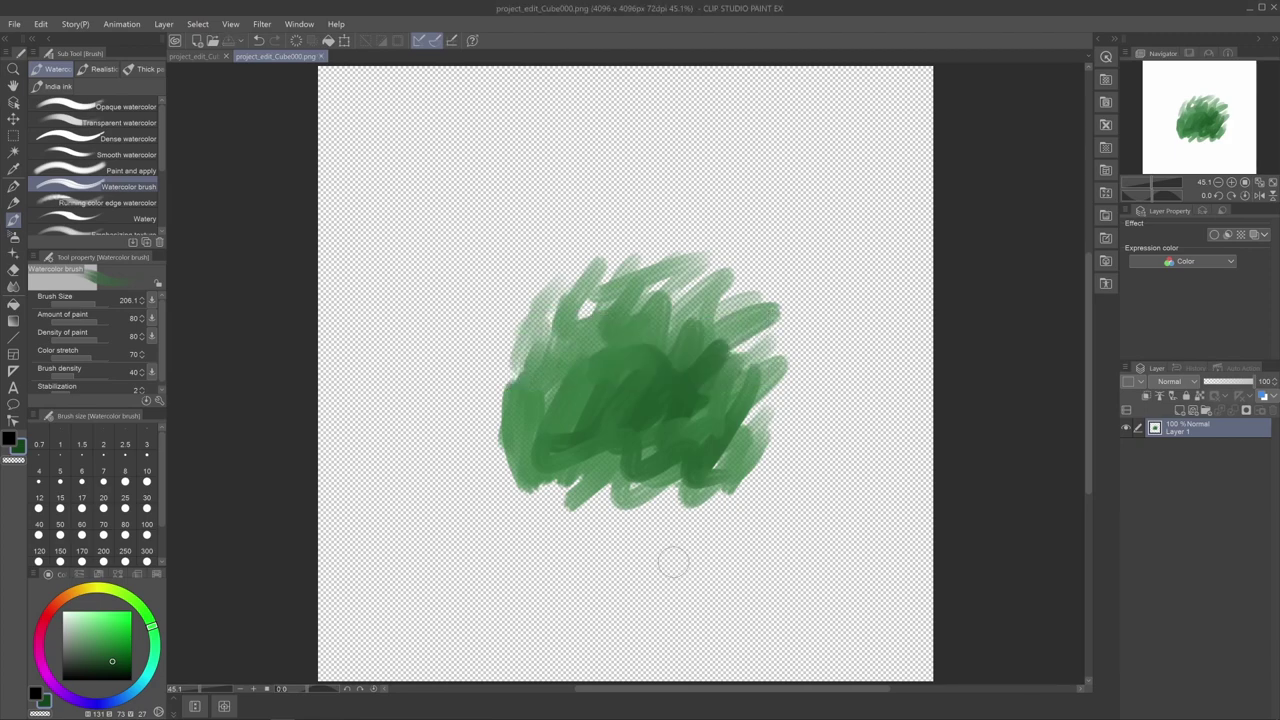
{"action": "key", "text": "alt+Tab"}
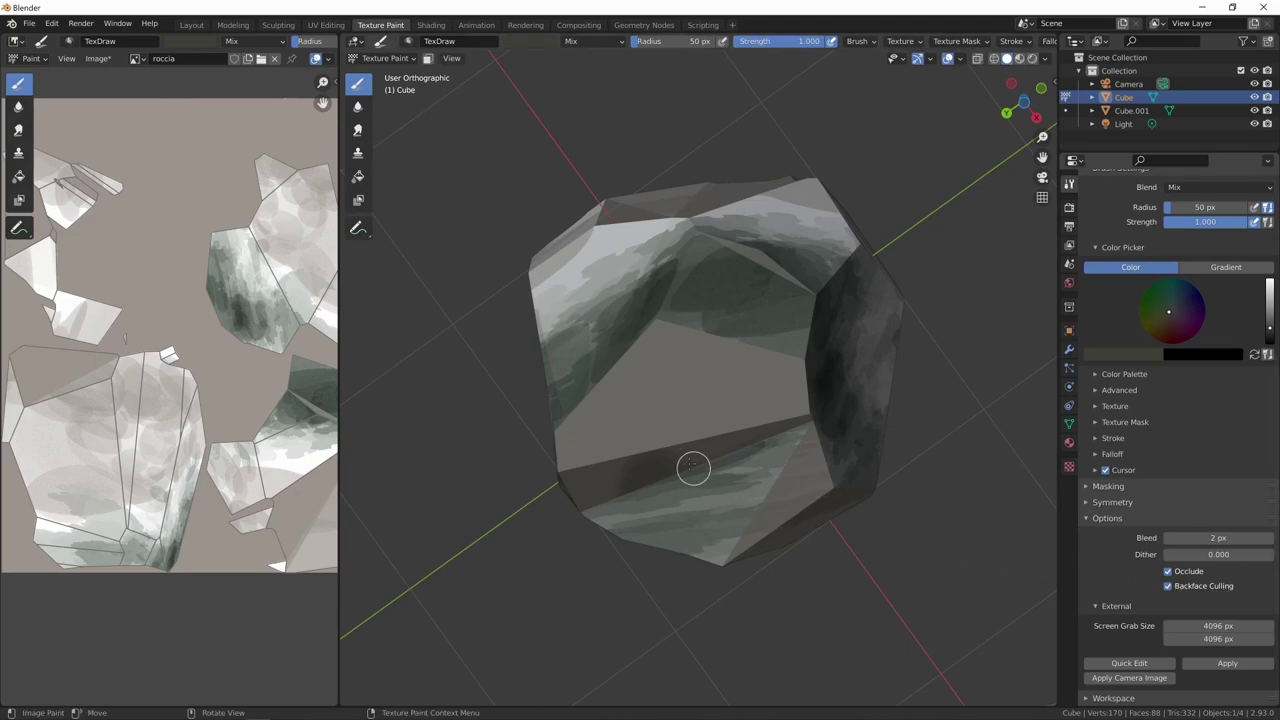
Step: Enable Backface Culling, apply the green watercolour onto the rock, and orbit to another side
{"action": "left_click", "coordinate": [1167, 586]}
{"action": "left_click", "coordinate": [1236, 665]}
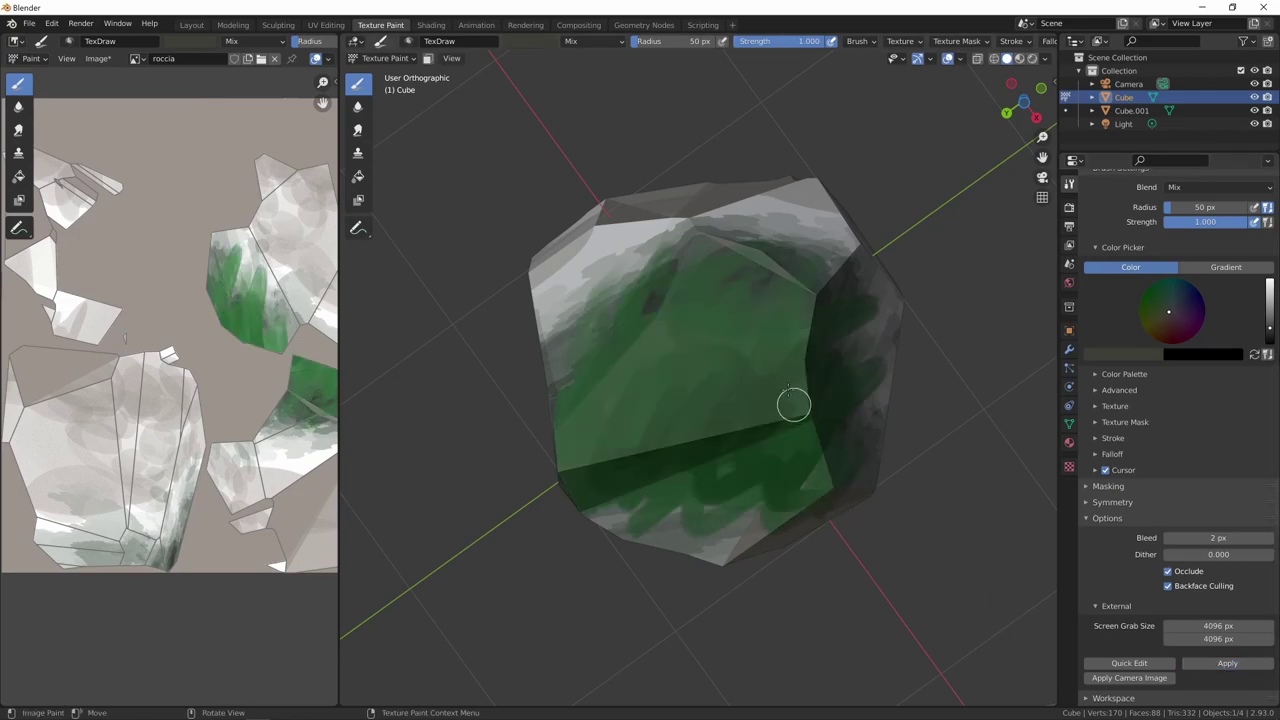
{"action": "mouse_move", "coordinate": [920, 494]}
{"action": "middle_mouse_down"}
{"action": "mouse_move", "coordinate": [786, 601]}
{"action": "mouse_move", "coordinate": [950, 465]}
{"action": "mouse_move", "coordinate": [897, 496]}
{"action": "mouse_move", "coordinate": [922, 472]}
{"action": "mouse_move", "coordinate": [860, 540]}
{"action": "middle_mouse_up"}
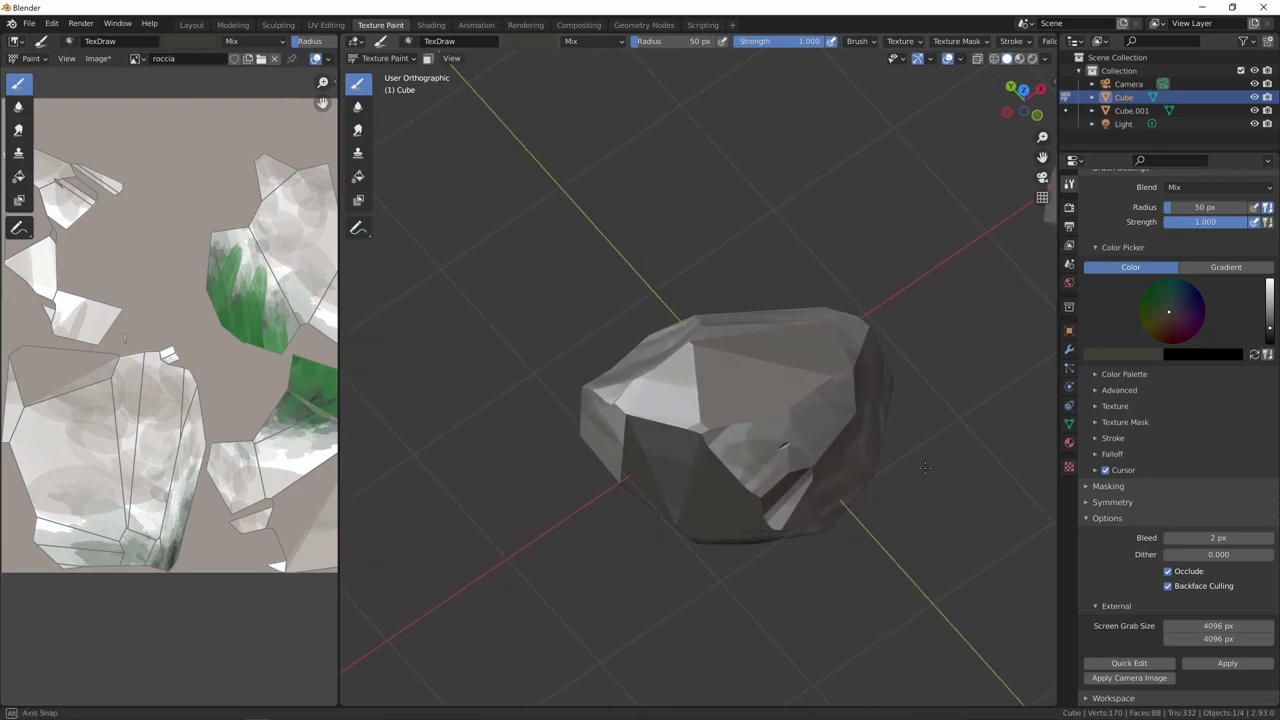
Step: Send the new rock view for external editing and close the earlier project_edit_Cube.png file
{"action": "left_click", "coordinate": [1128, 663]}
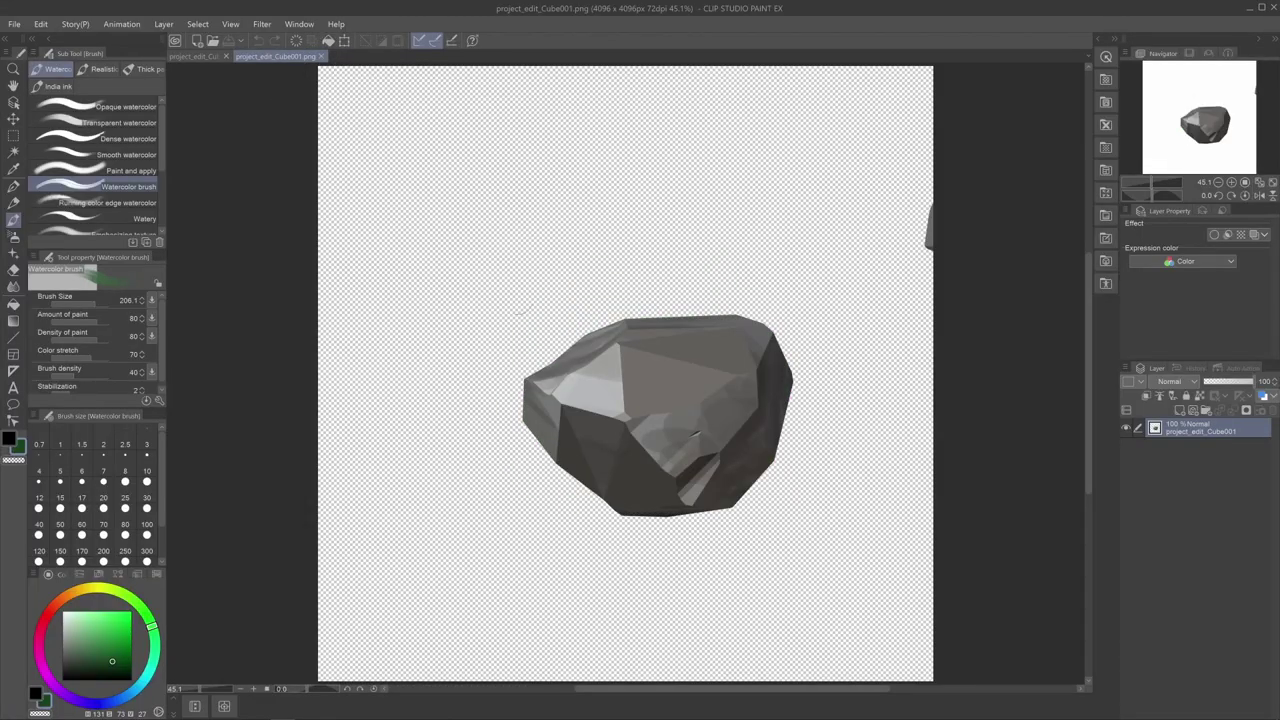
{"action": "left_click", "coordinate": [198, 56]}
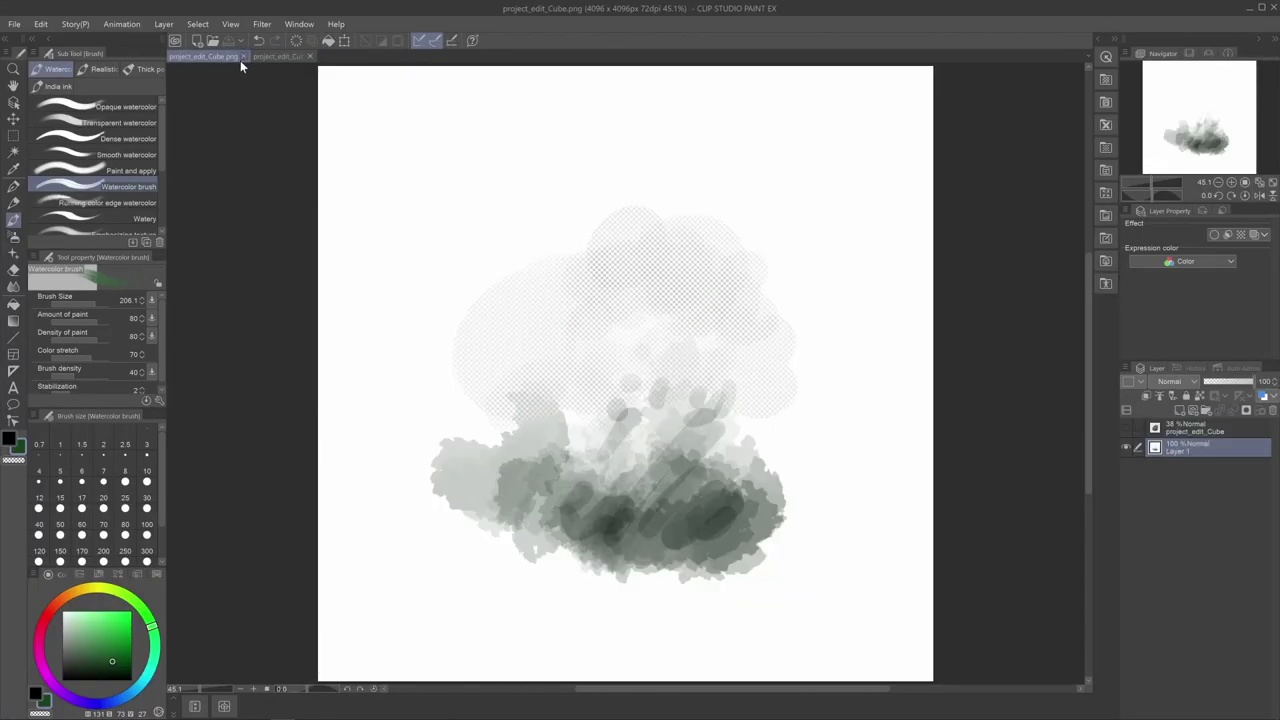
{"action": "left_click", "coordinate": [242, 57]}
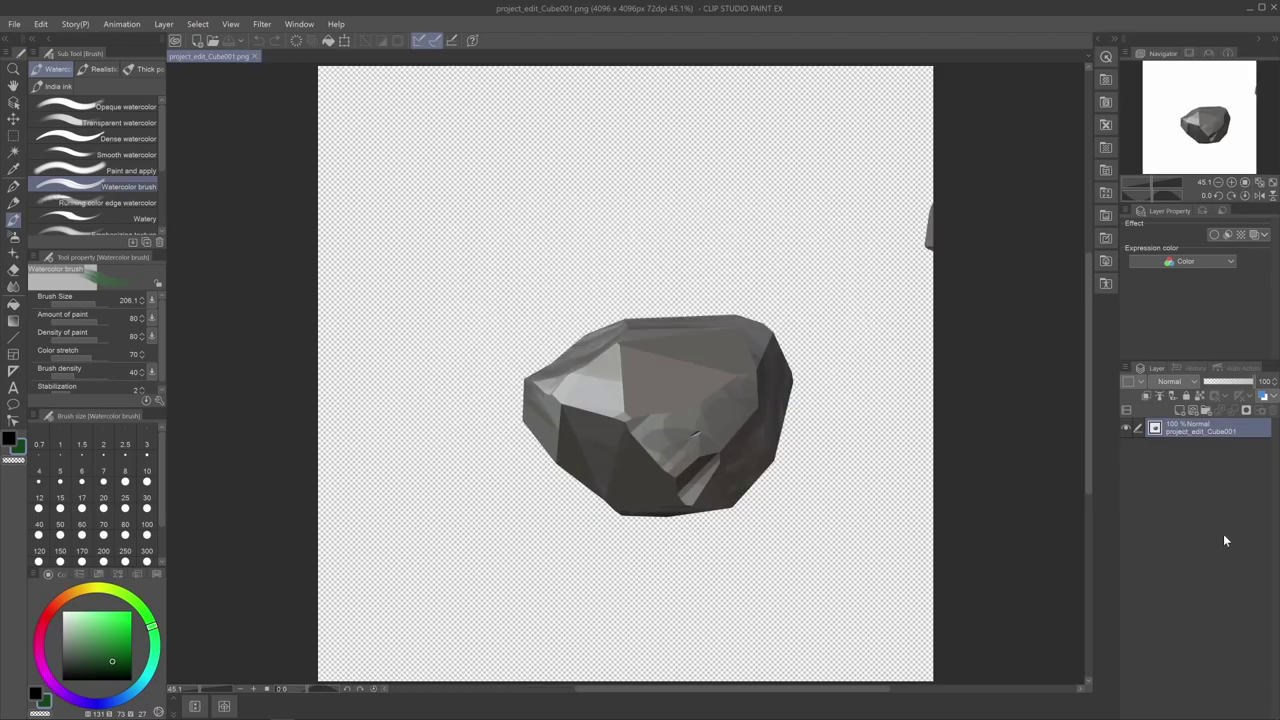
Step: On a new layer, paint white Opaque watercolour strokes over the rock
{"action": "left_click", "coordinate": [1180, 410]}
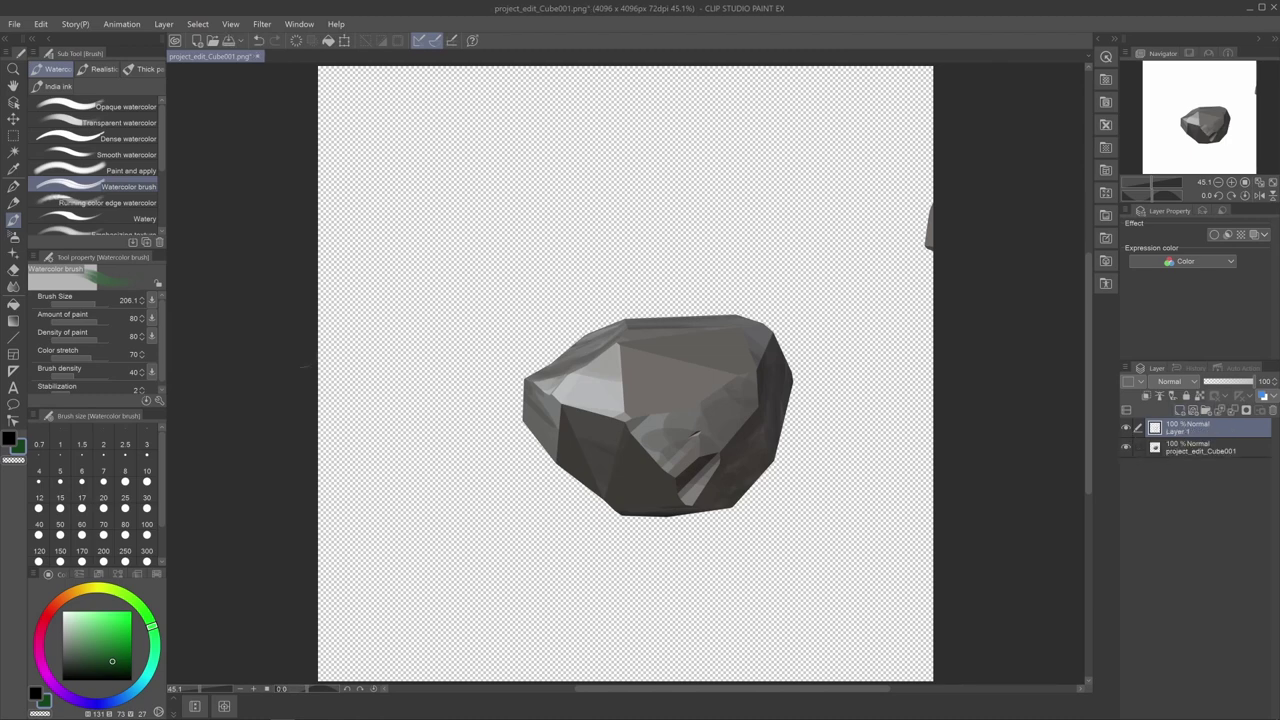
{"action": "left_click", "coordinate": [14, 189]}
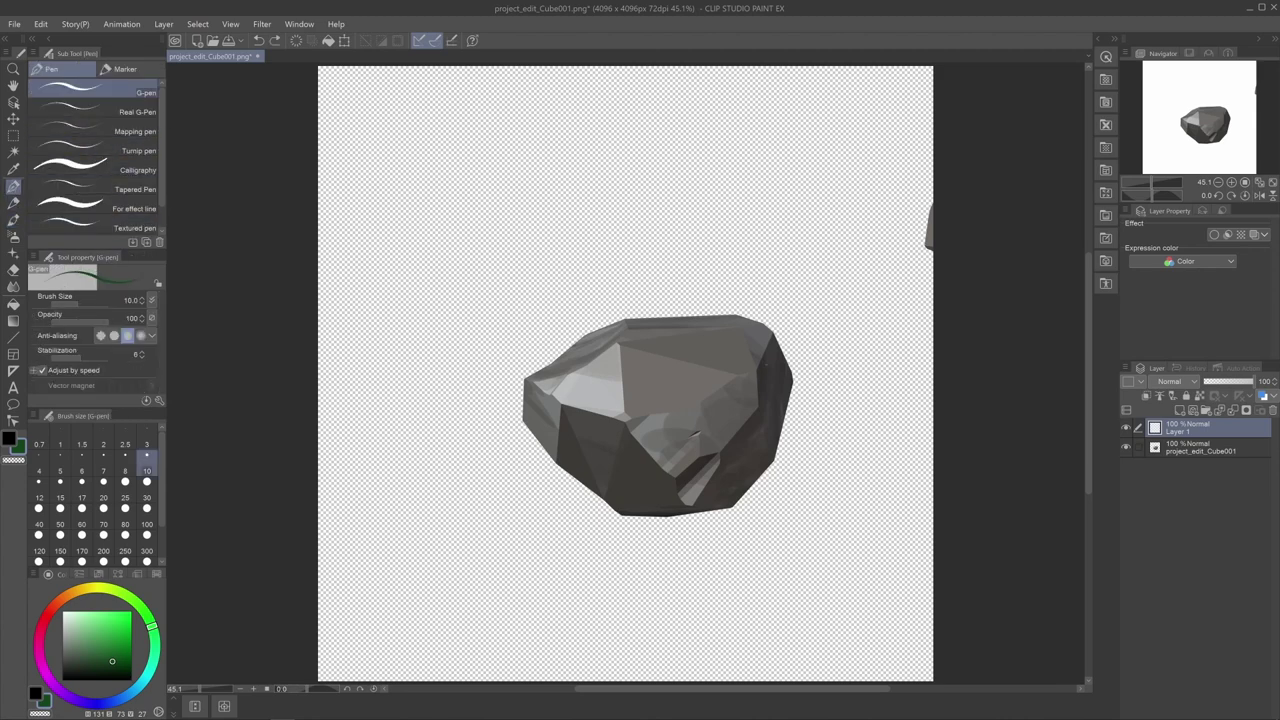
{"action": "left_click", "coordinate": [40, 696]}
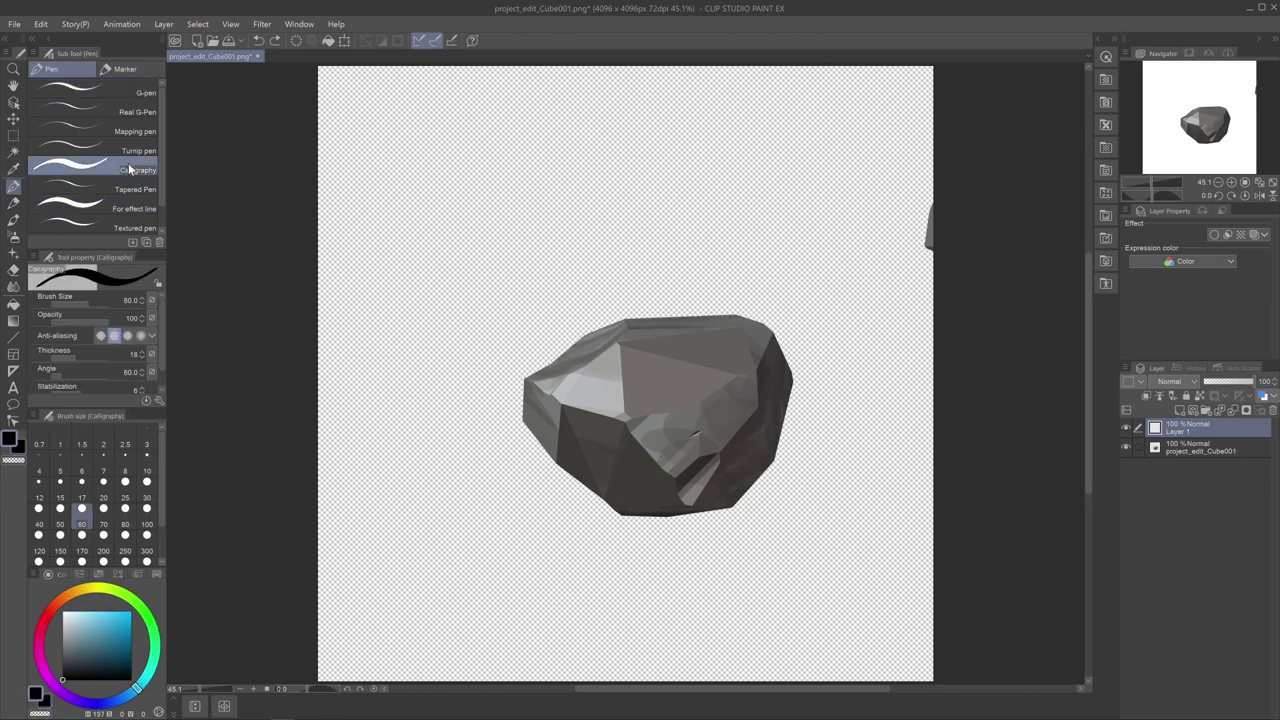
{"action": "left_click", "coordinate": [62, 620]}
{"action": "left_click", "coordinate": [14, 219]}
{"action": "mouse_move", "coordinate": [545, 385]}
{"action": "left_mouse_down"}
{"action": "mouse_move", "coordinate": [575, 420]}
{"action": "mouse_move", "coordinate": [720, 400]}
{"action": "left_mouse_up"}
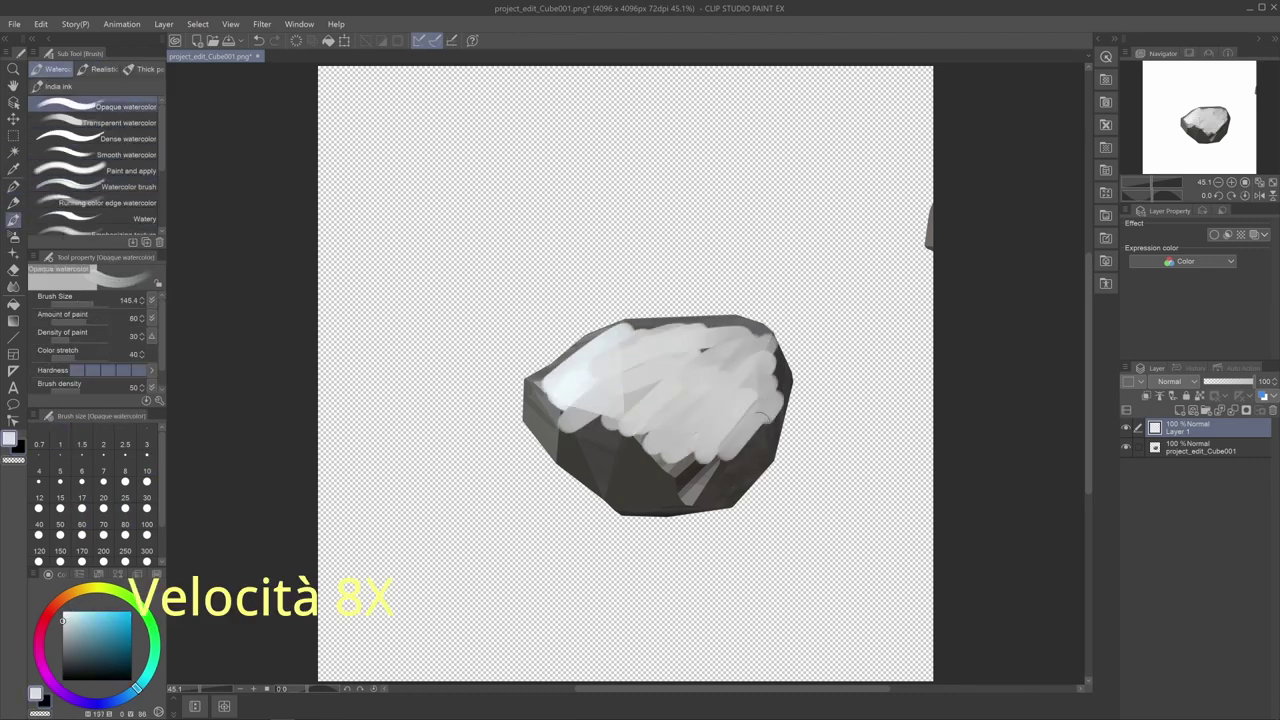
{"action": "left_click_drag", "start_coordinate": [600, 440], "coordinate": [700, 470]}
Step: Move the rock layer above the white paint at 36% opacity and smooth the white area
{"action": "left_click_drag", "start_coordinate": [1190, 428], "coordinate": [1190, 452]}
{"action": "left_click_drag", "start_coordinate": [1255, 381], "coordinate": [1220, 381]}
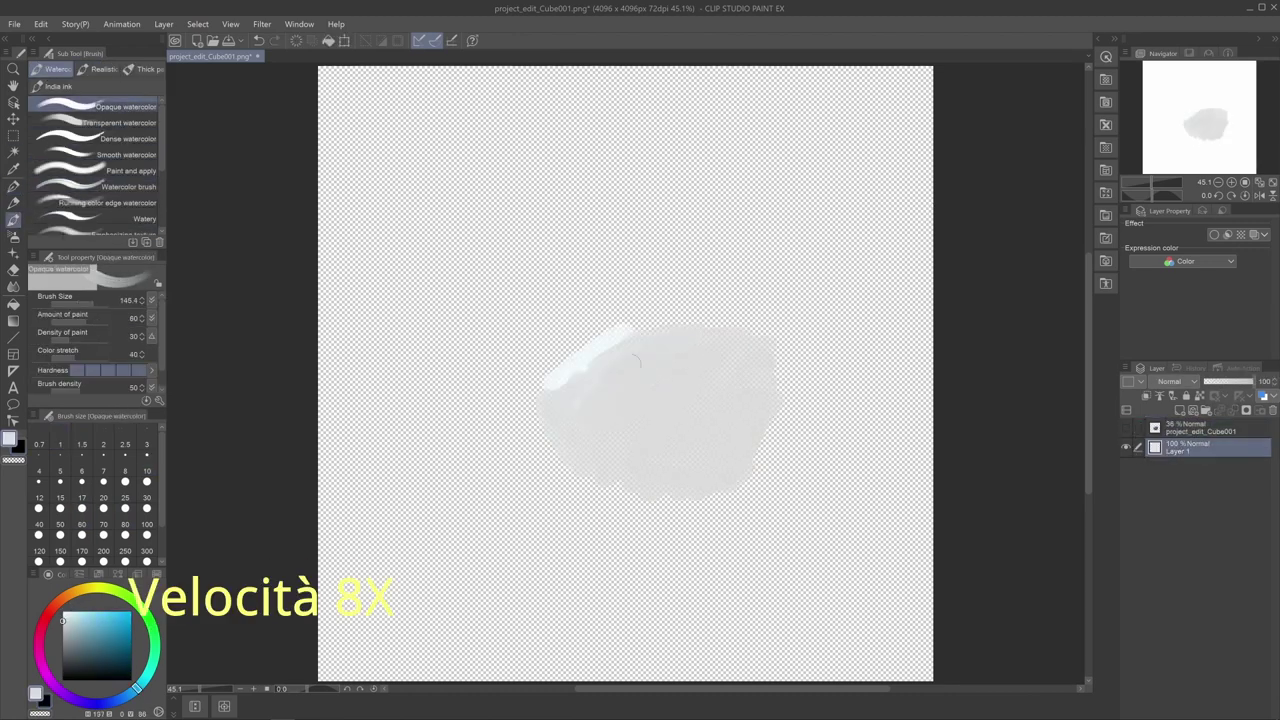
{"action": "left_click_drag", "start_coordinate": [600, 360], "coordinate": [757, 400]}
{"action": "left_click", "coordinate": [14, 203]}
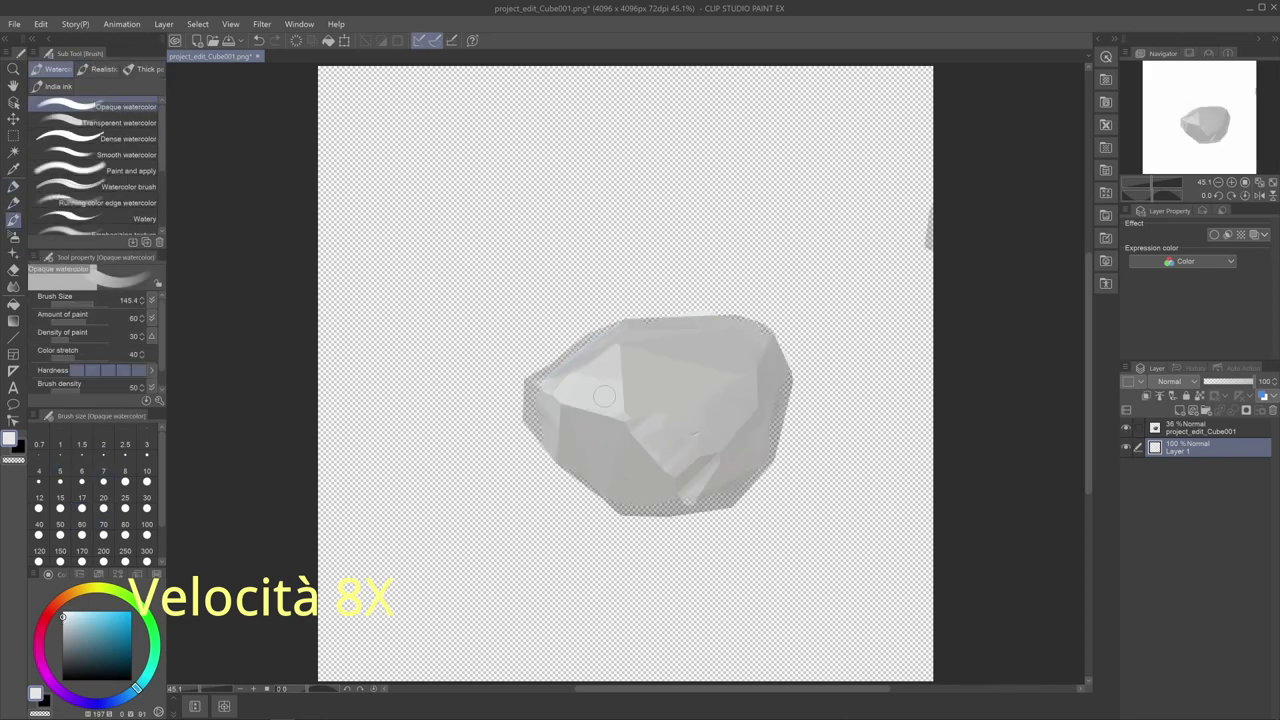
Step: With a black size-30 pen, draw branching cracks across the rock's top and right side
{"action": "key", "text": "p"}
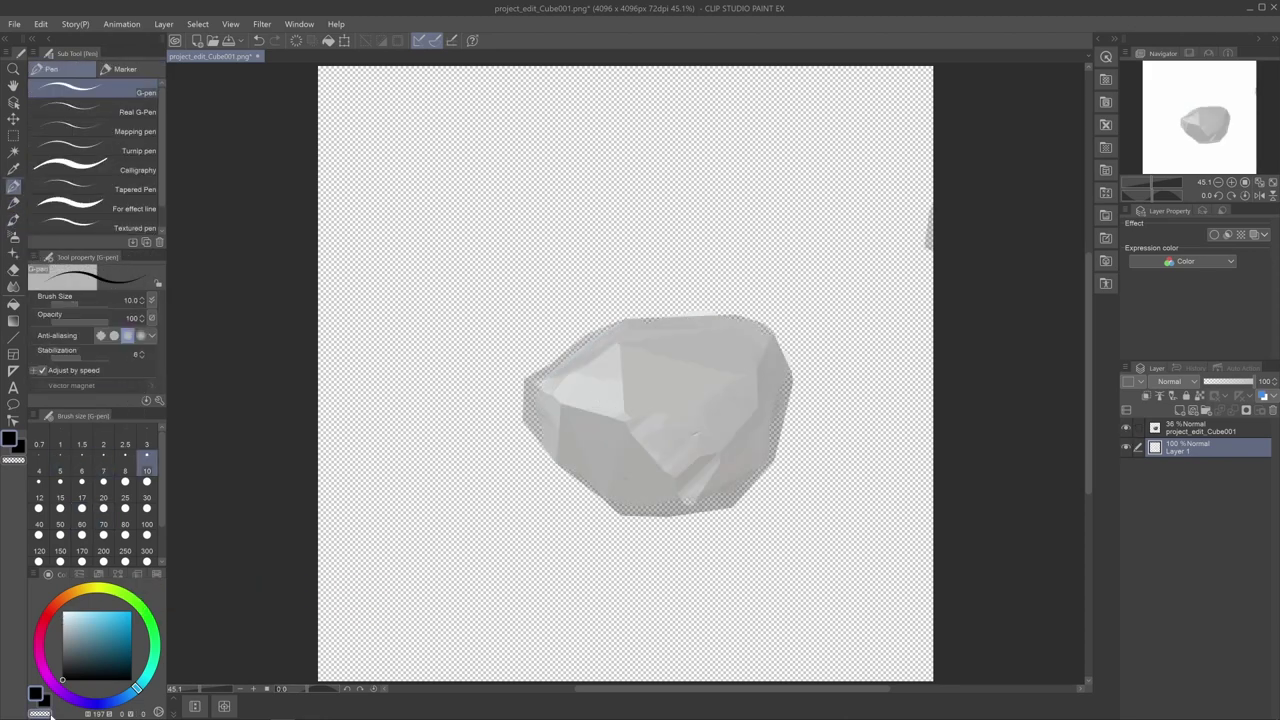
{"action": "mouse_move", "coordinate": [555, 390]}
{"action": "left_mouse_down"}
{"action": "mouse_move", "coordinate": [685, 360]}
{"action": "mouse_move", "coordinate": [742, 368]}
{"action": "left_mouse_up"}
{"action": "left_click", "coordinate": [147, 497]}
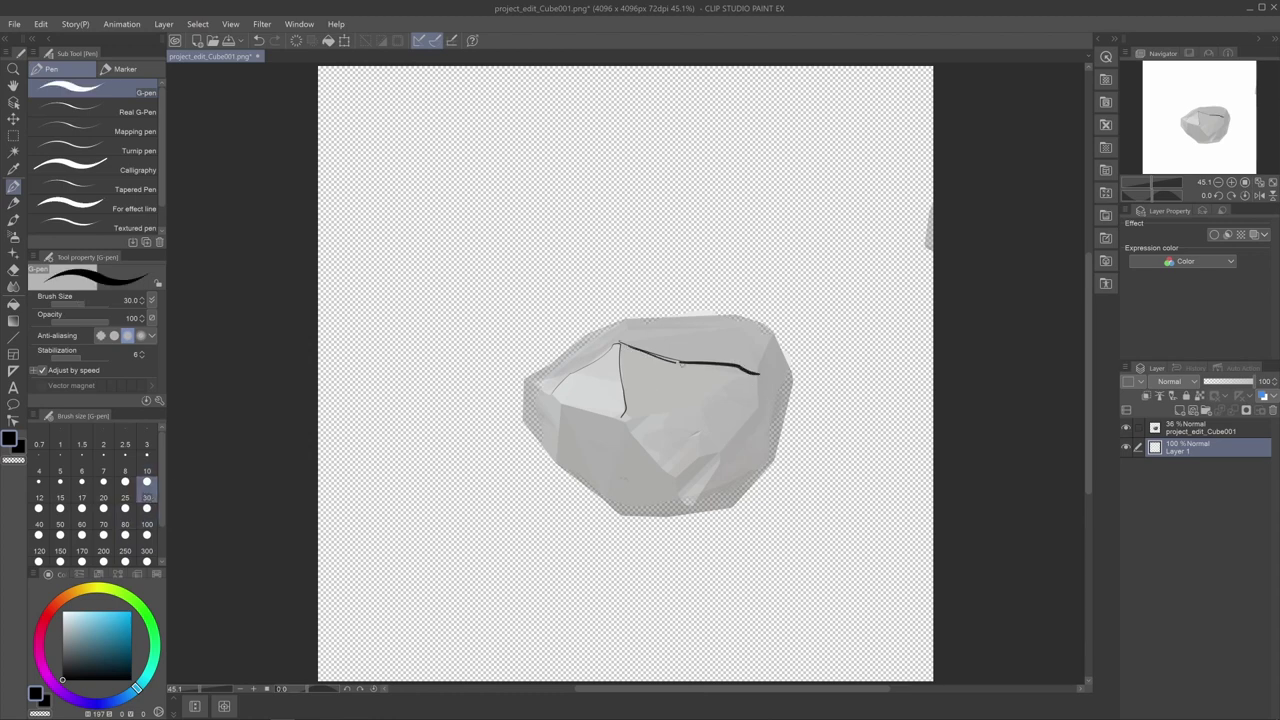
{"action": "left_click_drag", "start_coordinate": [624, 420], "coordinate": [752, 370]}
{"action": "left_click_drag", "start_coordinate": [642, 444], "coordinate": [703, 408]}
{"action": "left_click_drag", "start_coordinate": [690, 437], "coordinate": [708, 430]}
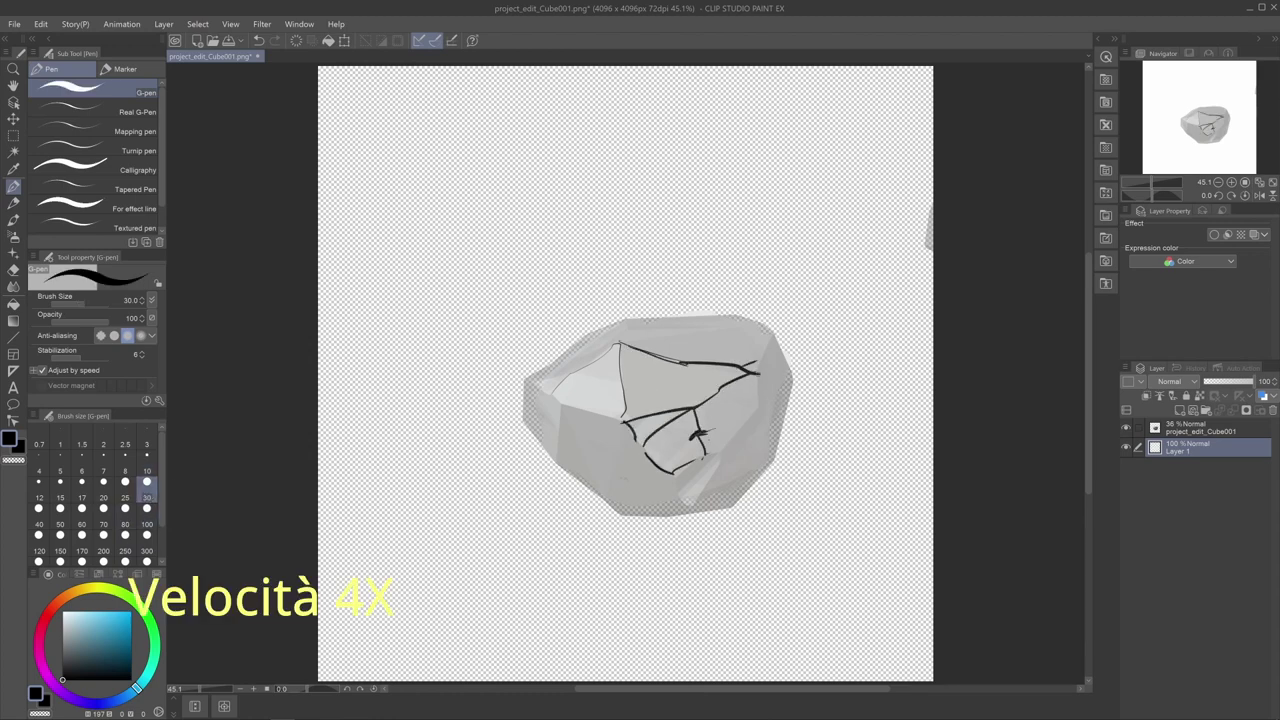
{"action": "left_click_drag", "start_coordinate": [760, 370], "coordinate": [718, 454]}
{"action": "left_click_drag", "start_coordinate": [770, 339], "coordinate": [768, 466]}
{"action": "left_click_drag", "start_coordinate": [758, 412], "coordinate": [786, 382]}
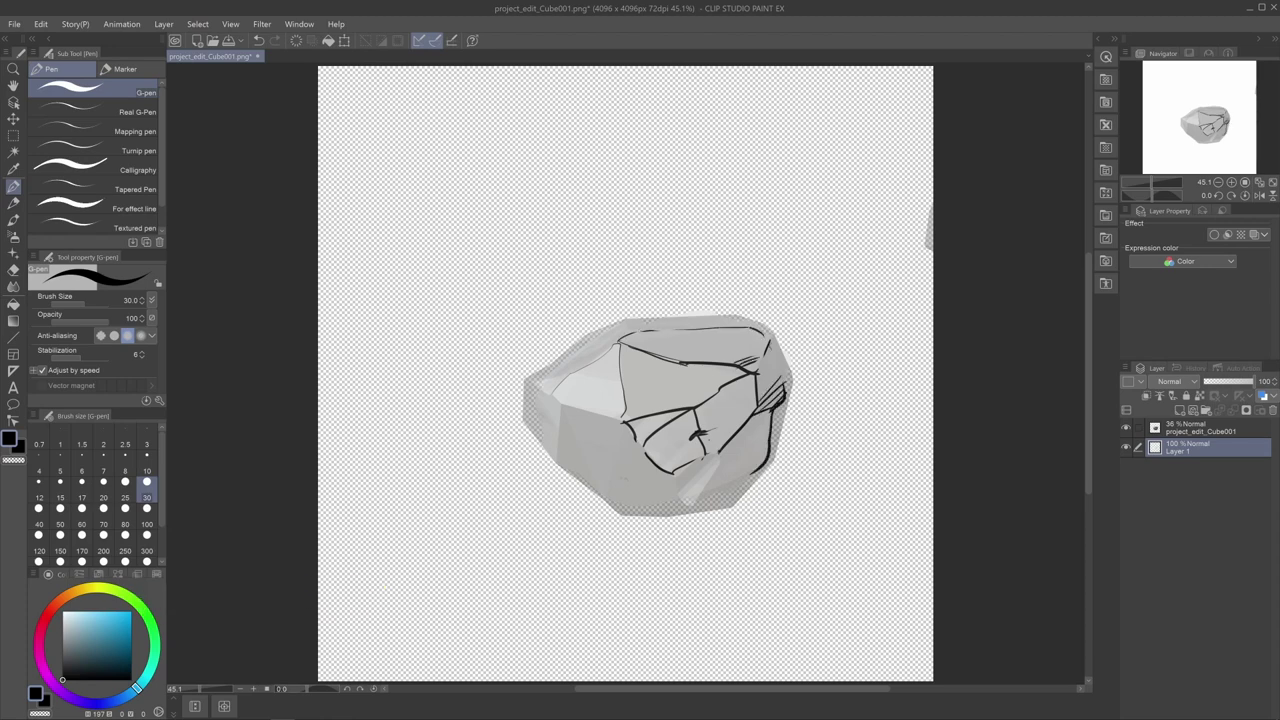
Step: Hatch the lower shadow and upper faces, outline the bottom edge, hide the render layer, and save
{"action": "left_click_drag", "start_coordinate": [714, 460], "coordinate": [678, 484]}
{"action": "mouse_move", "coordinate": [700, 474]}
{"action": "left_mouse_down"}
{"action": "mouse_move", "coordinate": [680, 492]}
{"action": "mouse_move", "coordinate": [686, 506]}
{"action": "left_mouse_up"}
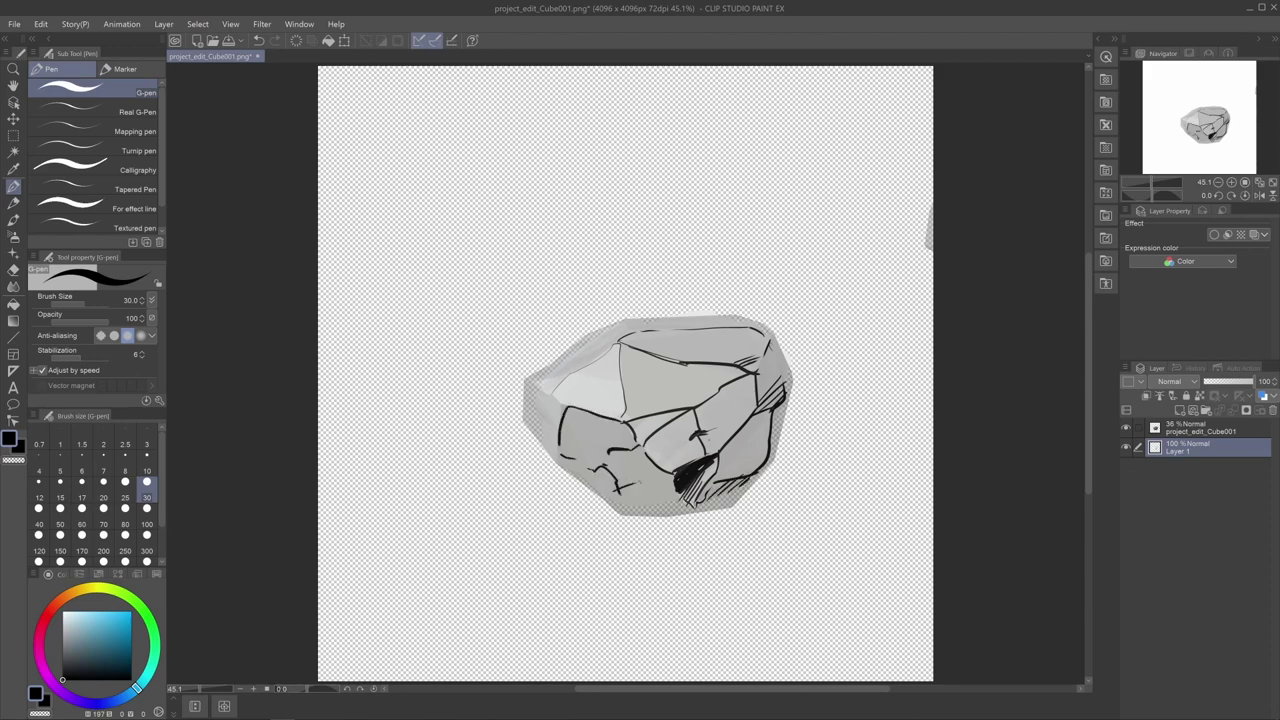
{"action": "left_click_drag", "start_coordinate": [548, 392], "coordinate": [566, 406]}
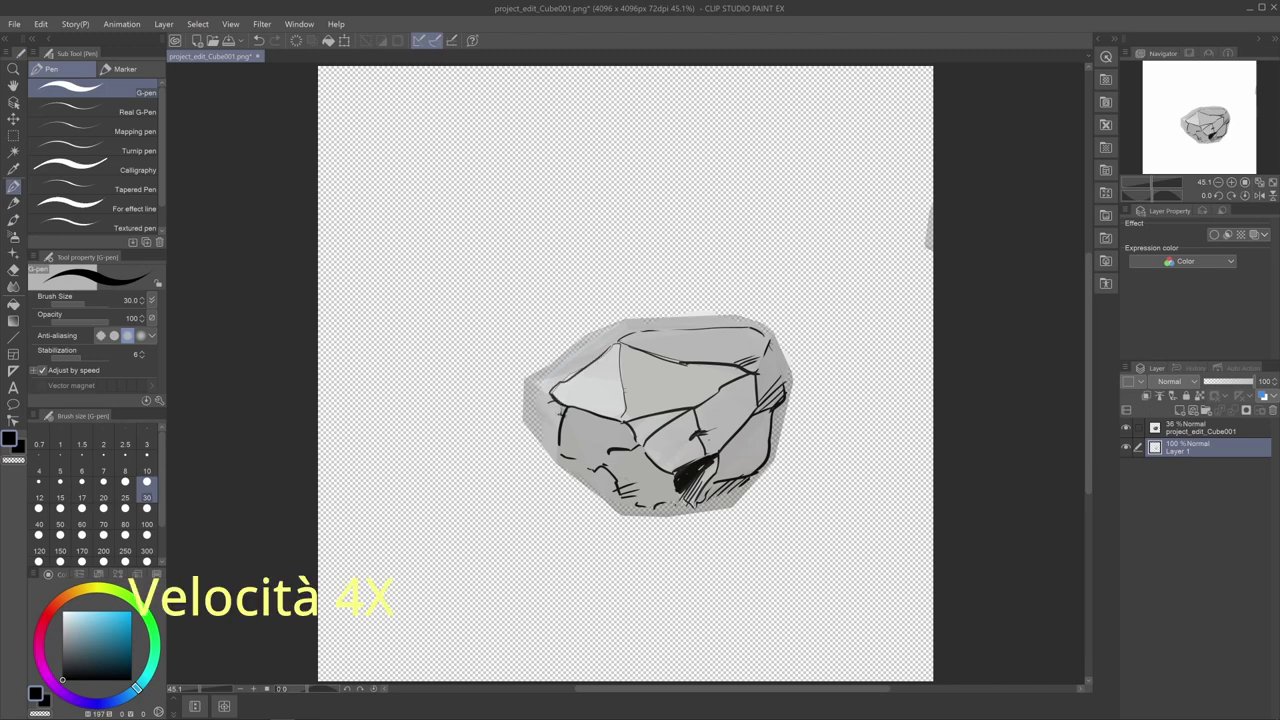
{"action": "left_click_drag", "start_coordinate": [670, 390], "coordinate": [626, 418]}
{"action": "left_click_drag", "start_coordinate": [688, 392], "coordinate": [628, 410]}
{"action": "key", "text": "x"}
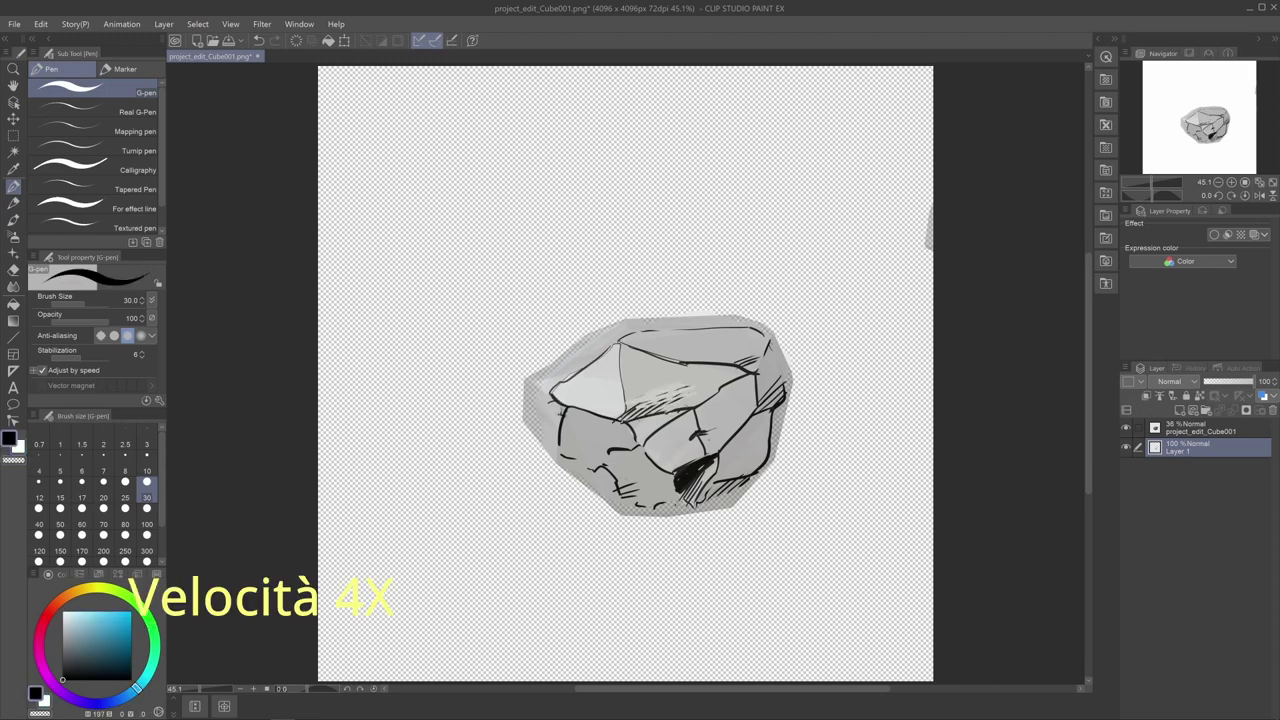
{"action": "left_click_drag", "start_coordinate": [572, 470], "coordinate": [668, 512]}
{"action": "left_click", "coordinate": [1128, 430]}
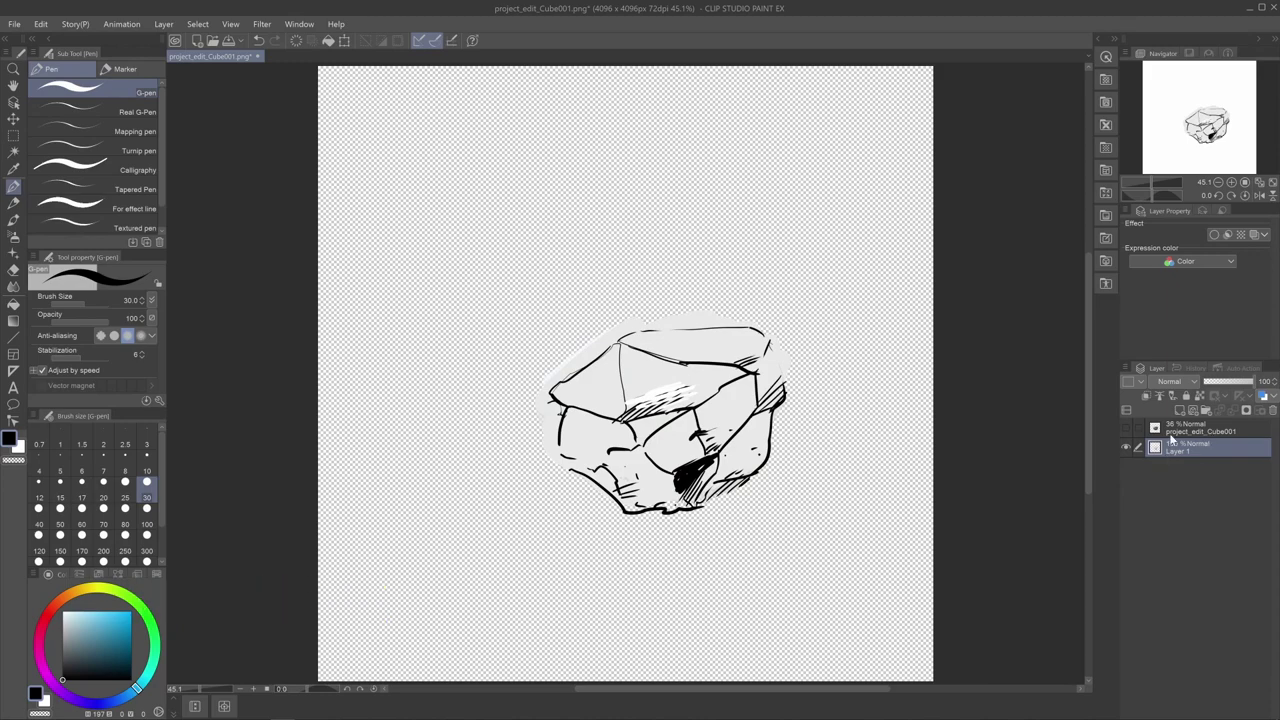
{"action": "key", "text": "ctrl+s"}
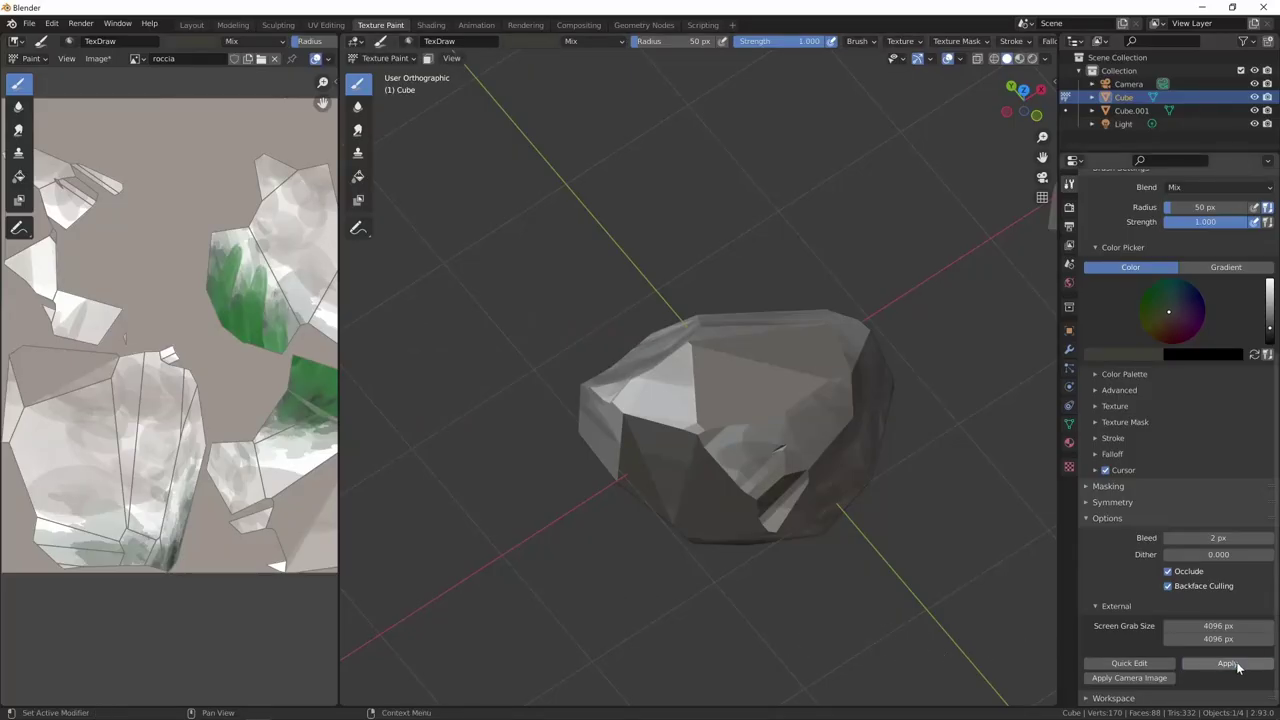
Step: Apply the inked cracks to the rock, orbit to its other side, and send that view to Quick Edit
{"action": "left_click", "coordinate": [1234, 665]}
{"action": "mouse_move", "coordinate": [837, 566]}
{"action": "middle_mouse_down"}
{"action": "mouse_move", "coordinate": [983, 480]}
{"action": "mouse_move", "coordinate": [834, 471]}
{"action": "mouse_move", "coordinate": [916, 618]}
{"action": "mouse_move", "coordinate": [806, 489]}
{"action": "middle_mouse_up"}
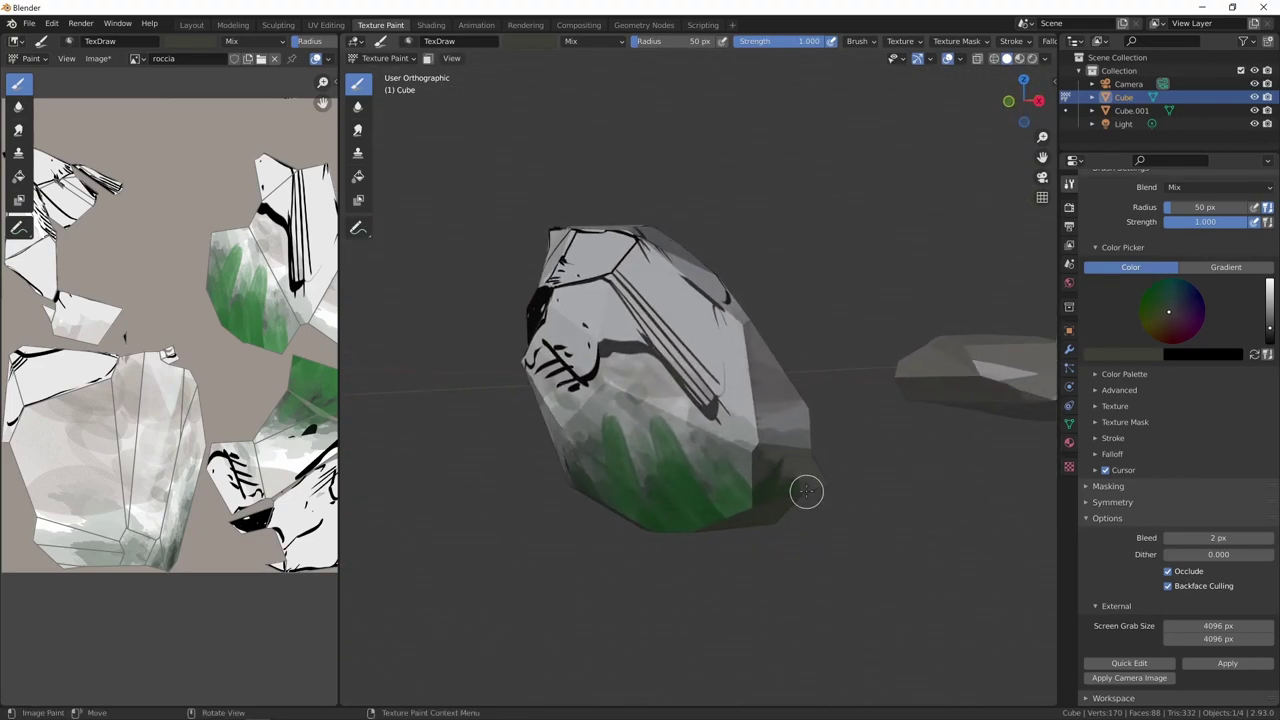
{"action": "left_click", "coordinate": [1147, 667]}
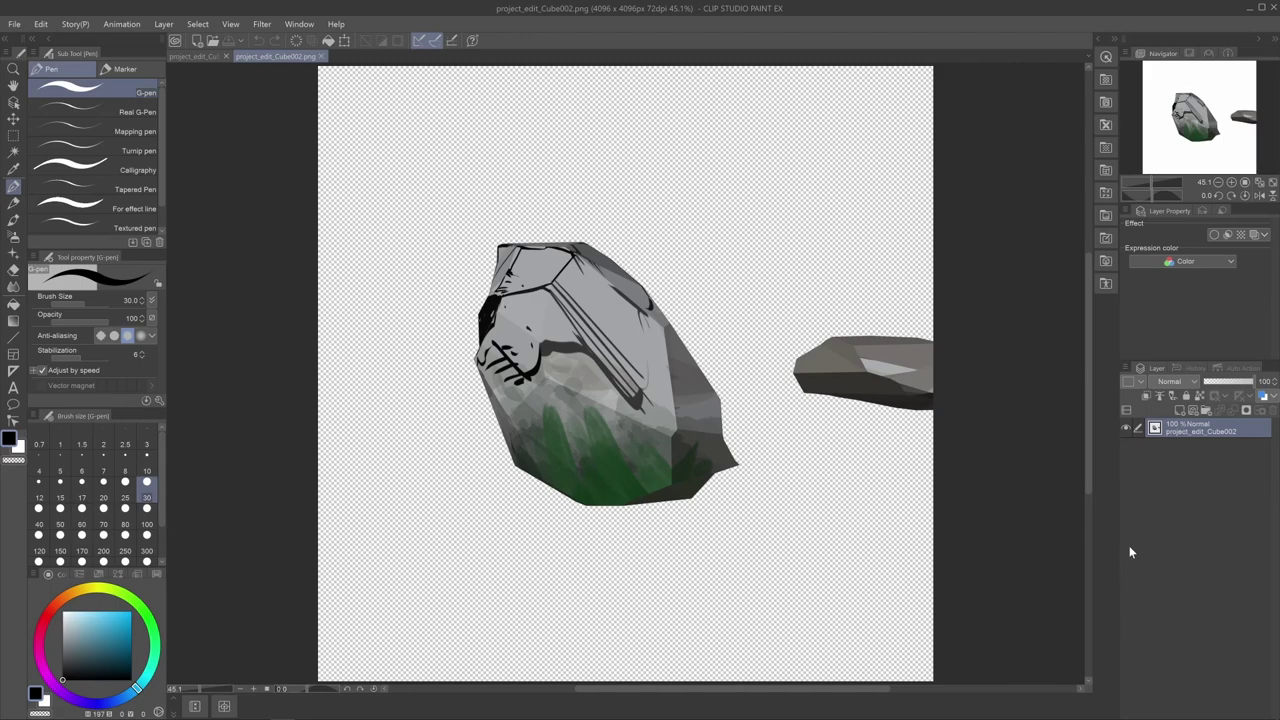
Step: On a new layer over Cube002, paint white patches and black cracks, then hide the render layer
{"action": "left_click", "coordinate": [1180, 411]}
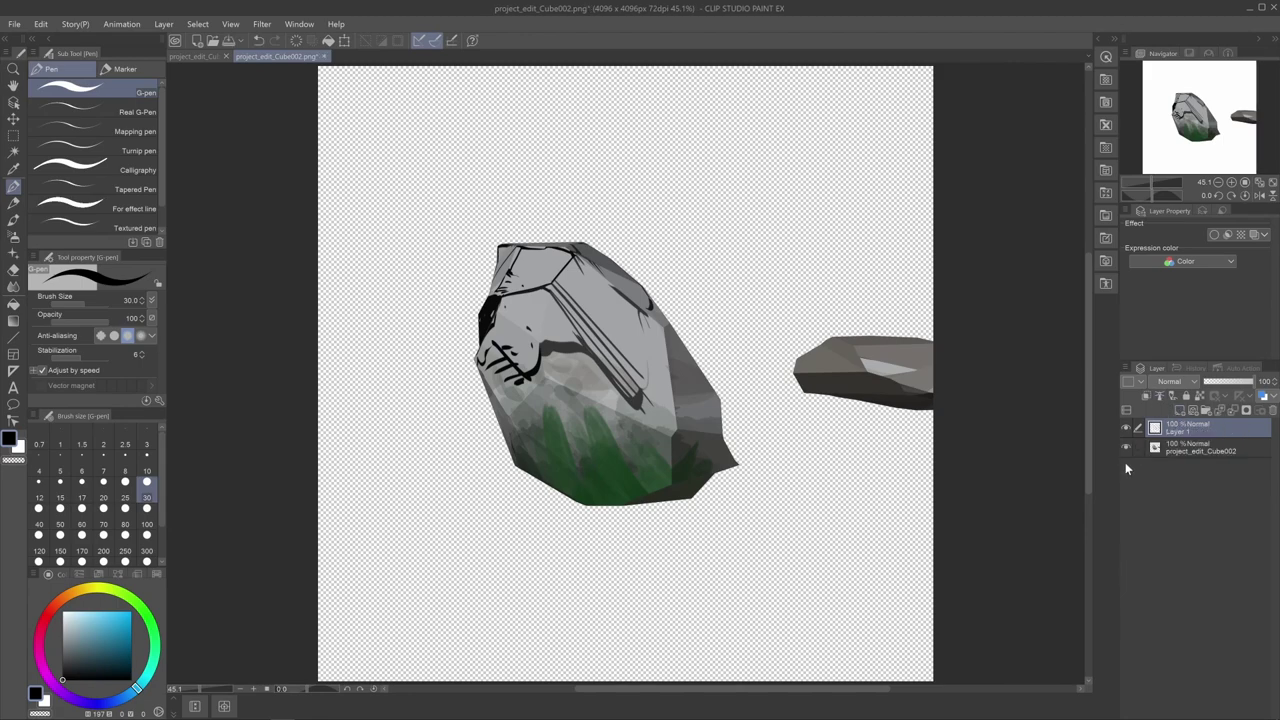
{"action": "key", "text": "x"}
{"action": "mouse_move", "coordinate": [590, 312]}
{"action": "left_mouse_down", "text": "ctrl+alt"}
{"action": "mouse_move", "coordinate": [563, 290]}
{"action": "mouse_move", "coordinate": [648, 400]}
{"action": "mouse_move", "coordinate": [583, 348]}
{"action": "mouse_move", "coordinate": [552, 350]}
{"action": "left_mouse_up", "text": "ctrl+alt"}
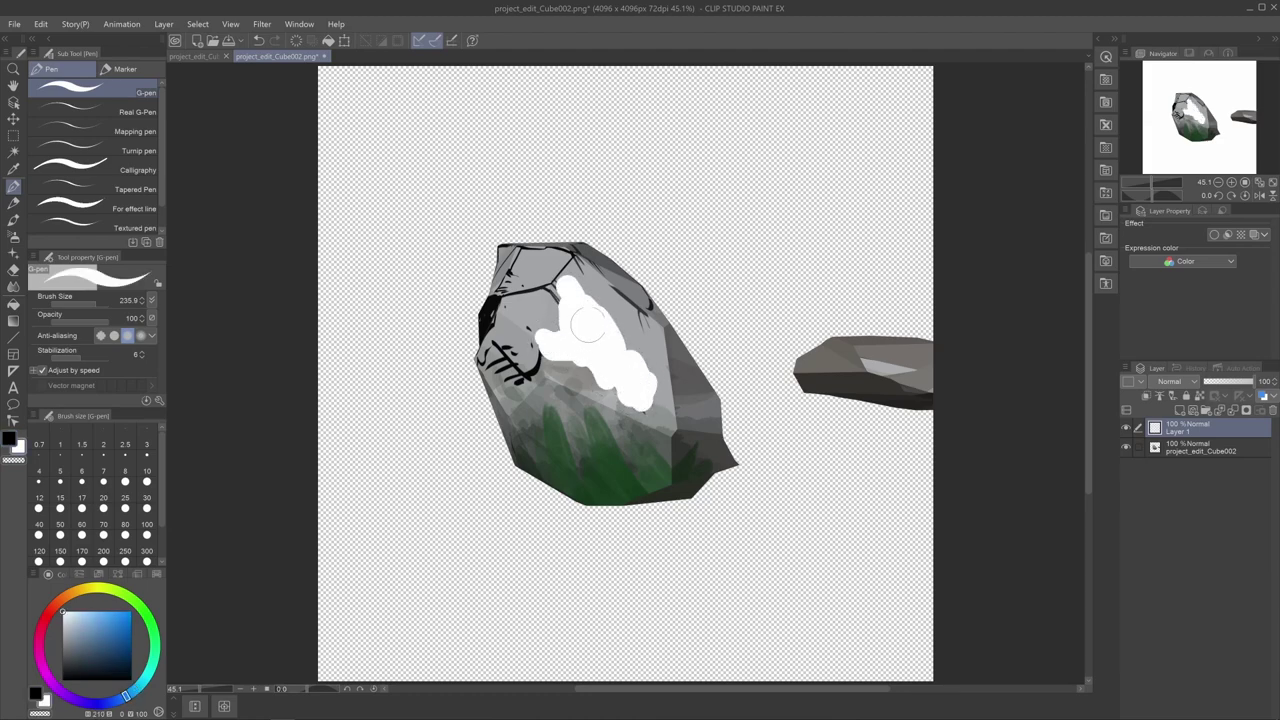
{"action": "key", "text": "x"}
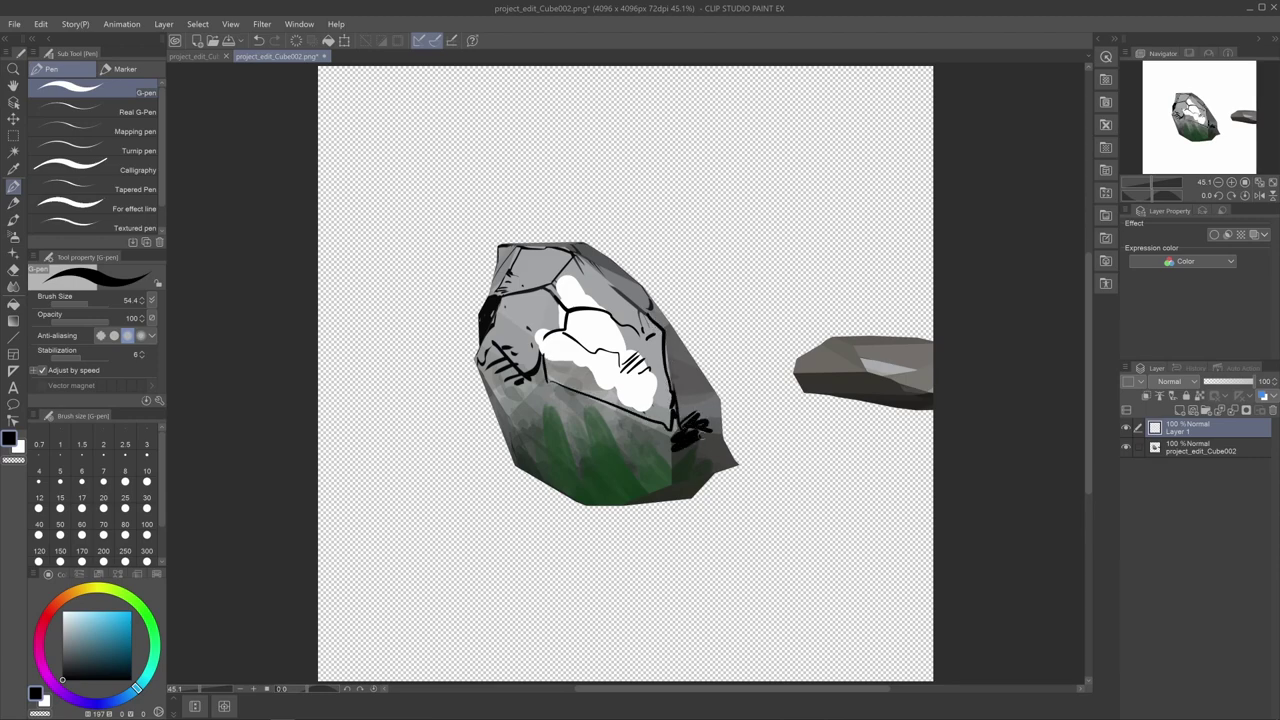
{"action": "left_click_drag", "start_coordinate": [690, 432], "coordinate": [712, 446]}
{"action": "left_click", "coordinate": [1126, 447]}
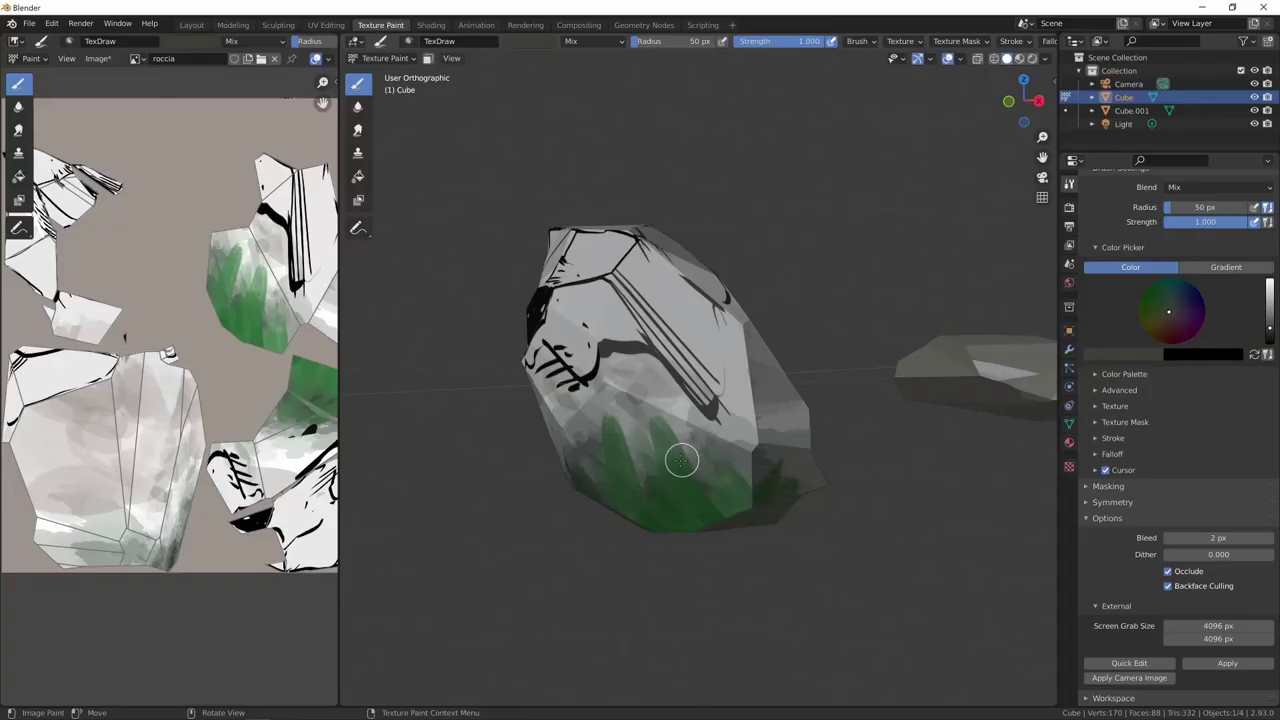
Step: Apply the Cube002 crack line art onto the rock and orbit around it
{"action": "left_click", "coordinate": [1237, 667]}
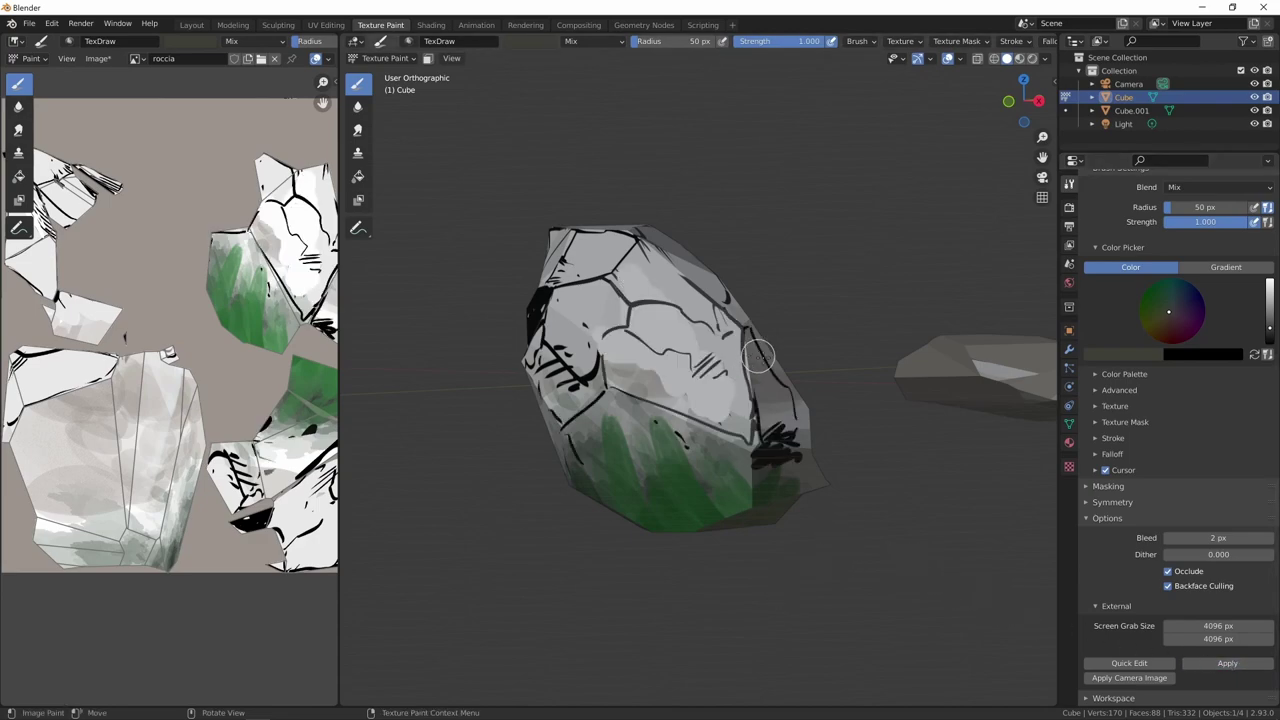
{"action": "right_click", "coordinate": [836, 396]}
{"action": "mouse_move", "coordinate": [880, 364]}
{"action": "middle_mouse_down"}
{"action": "mouse_move", "coordinate": [830, 391]}
{"action": "mouse_move", "coordinate": [938, 190]}
{"action": "middle_mouse_up"}
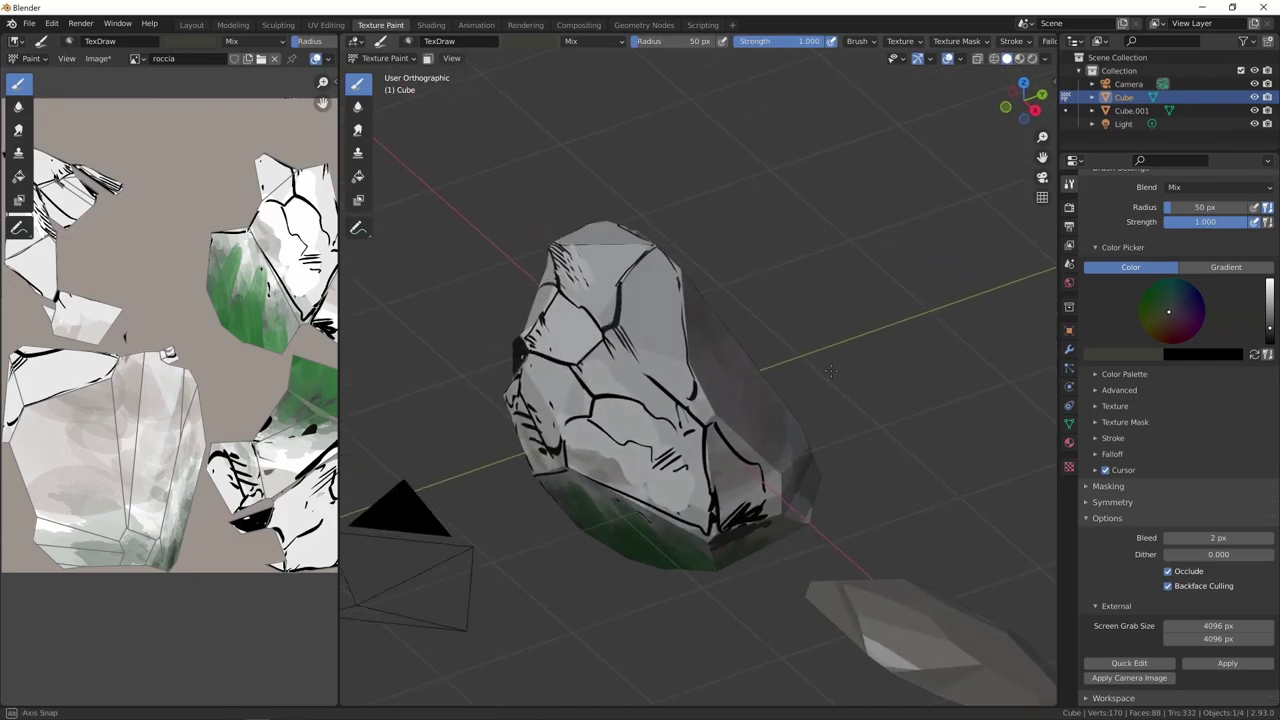
Step: Inspect the textured rock from several angles, toggling between Material Preview and Solid shading
{"action": "left_click", "coordinate": [1021, 62]}
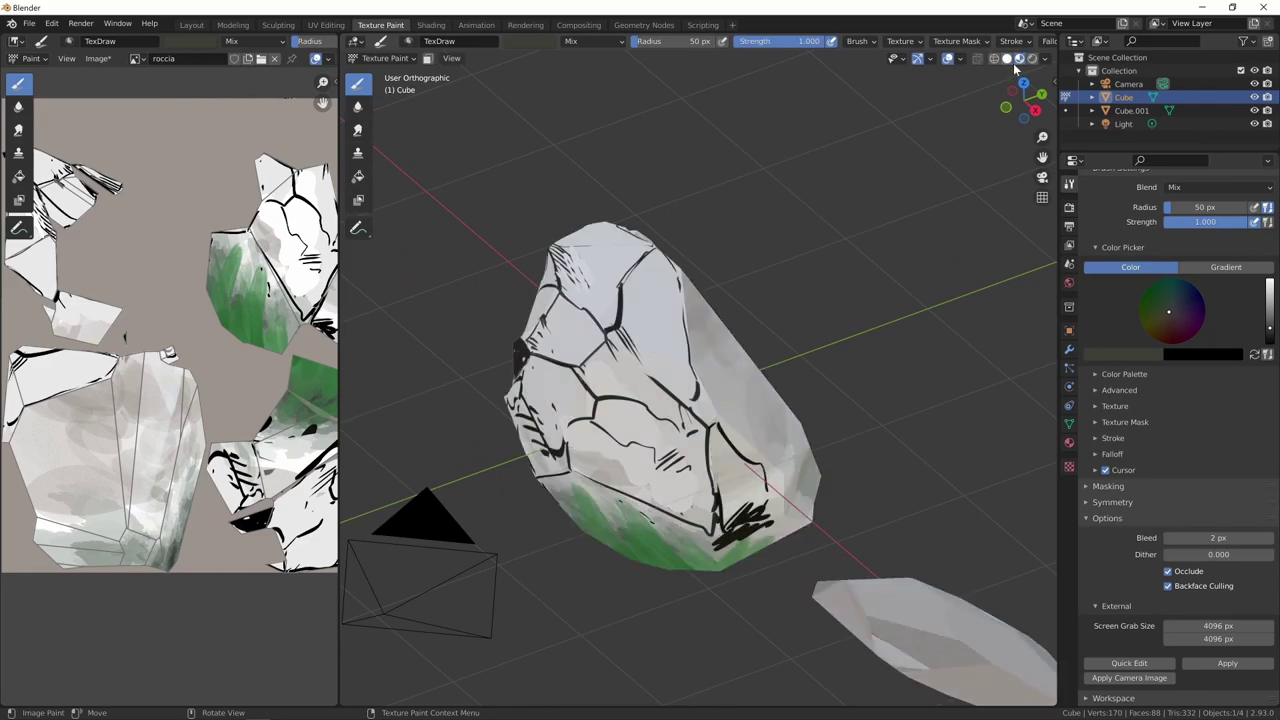
{"action": "middle_click_drag", "start_coordinate": [824, 366], "coordinate": [829, 424]}
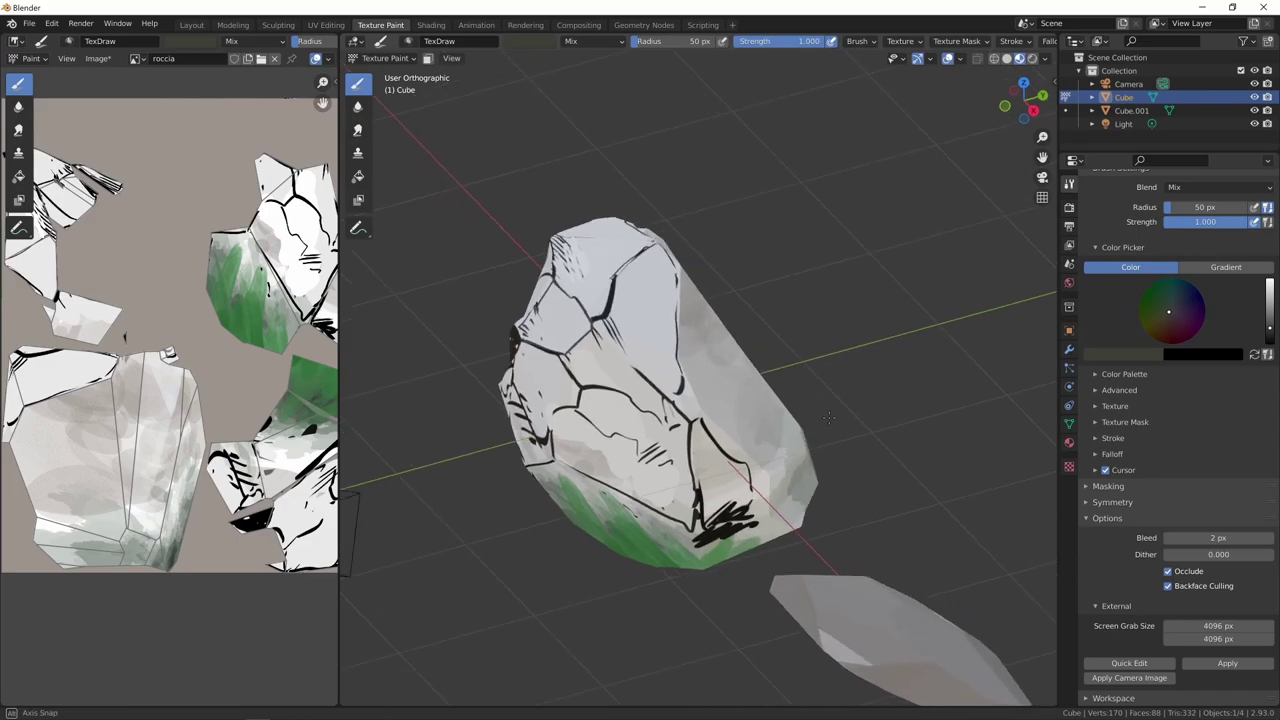
{"action": "left_click", "coordinate": [1006, 59]}
{"action": "left_click", "coordinate": [1021, 62]}
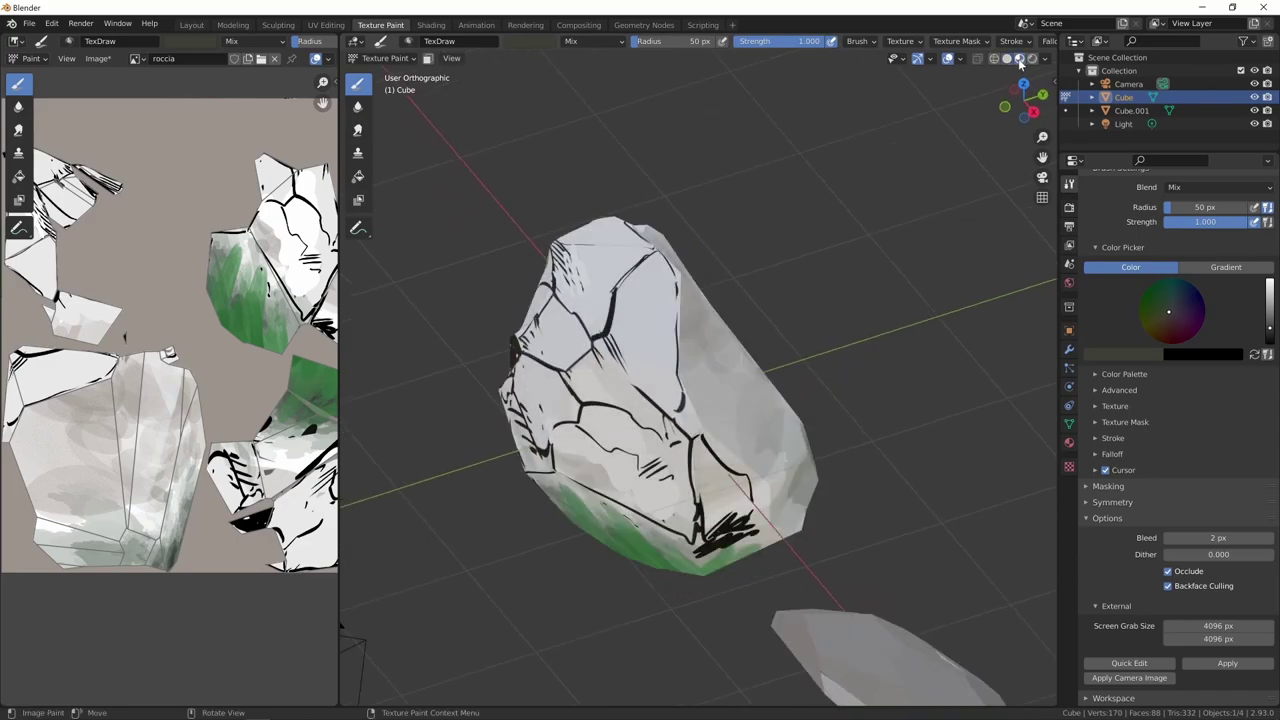
{"action": "mouse_move", "coordinate": [839, 381]}
{"action": "middle_mouse_down"}
{"action": "mouse_move", "coordinate": [884, 437]}
{"action": "mouse_move", "coordinate": [775, 417]}
{"action": "mouse_move", "coordinate": [696, 425]}
{"action": "mouse_move", "coordinate": [695, 405]}
{"action": "middle_mouse_up"}
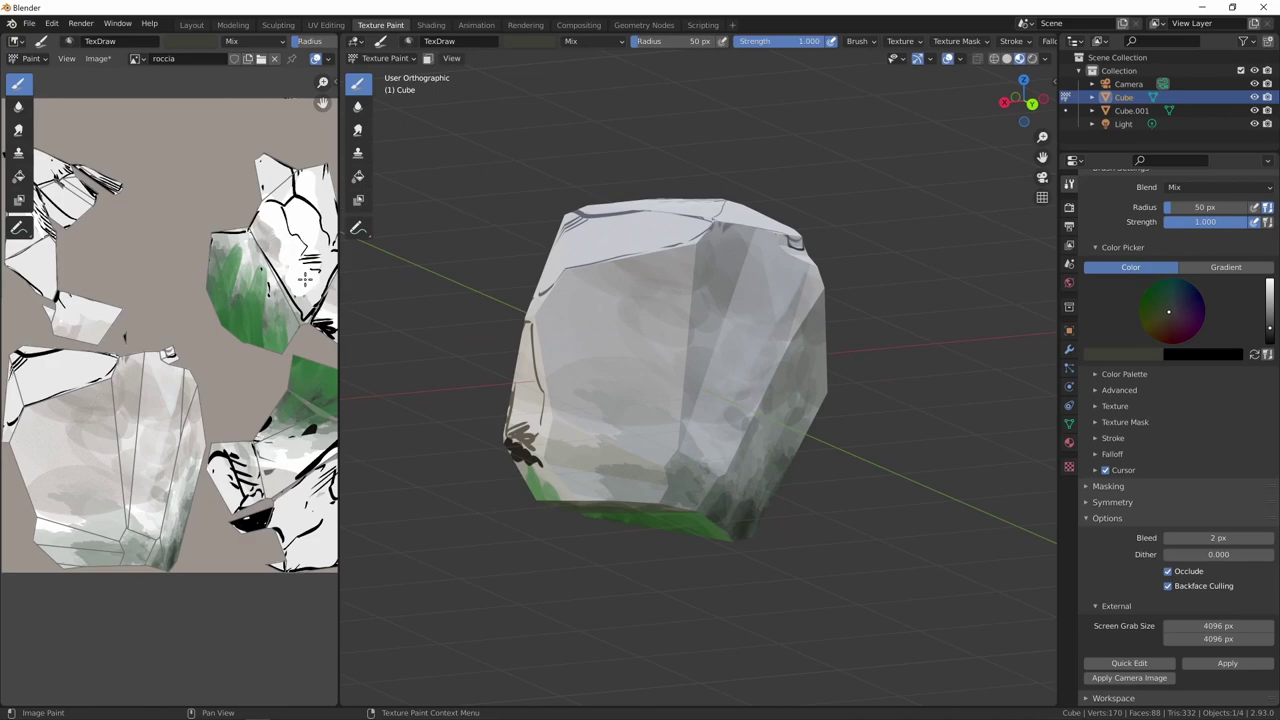
{"action": "mouse_move", "coordinate": [600, 400]}
{"action": "middle_mouse_down"}
{"action": "mouse_move", "coordinate": [793, 421]}
{"action": "mouse_move", "coordinate": [801, 452]}
{"action": "mouse_move", "coordinate": [758, 440]}
{"action": "mouse_move", "coordinate": [956, 167]}
{"action": "middle_mouse_up"}
Step: Try Flat viewport lighting, then switch back to Studio with a brighter studio light
{"action": "left_click", "coordinate": [1007, 60]}
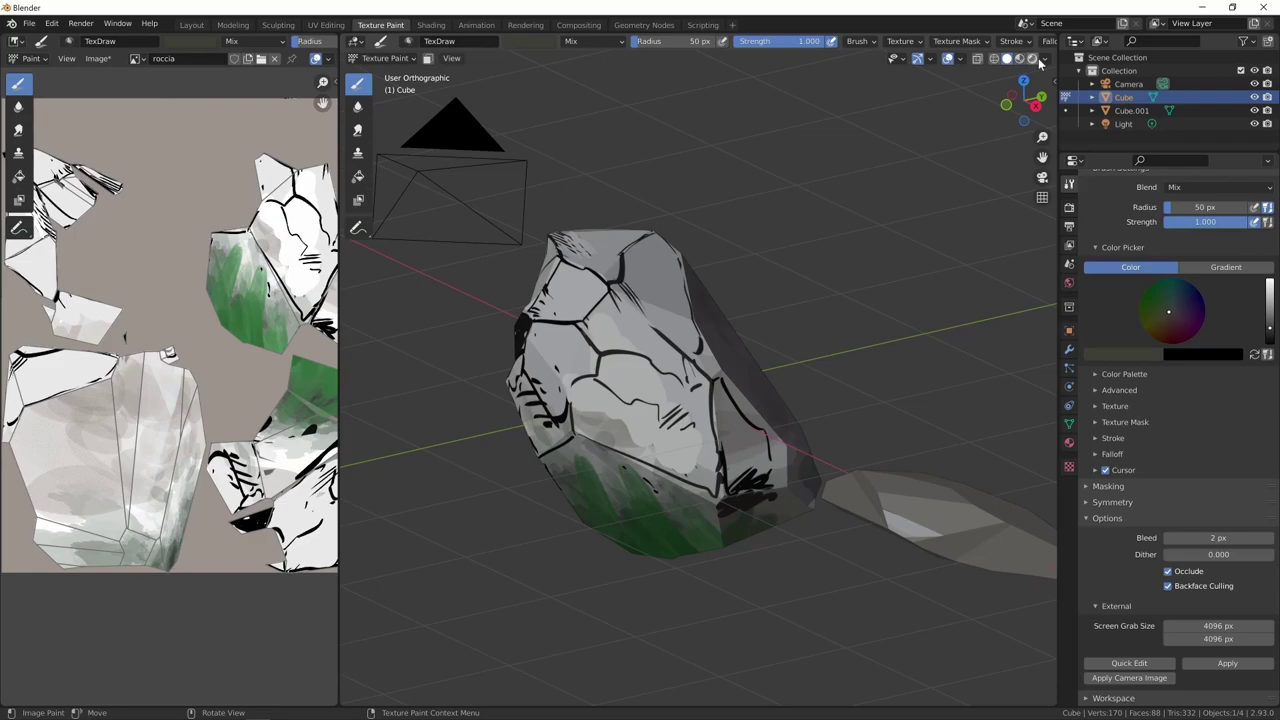
{"action": "left_click", "coordinate": [1044, 60]}
{"action": "left_click", "coordinate": [1081, 123]}
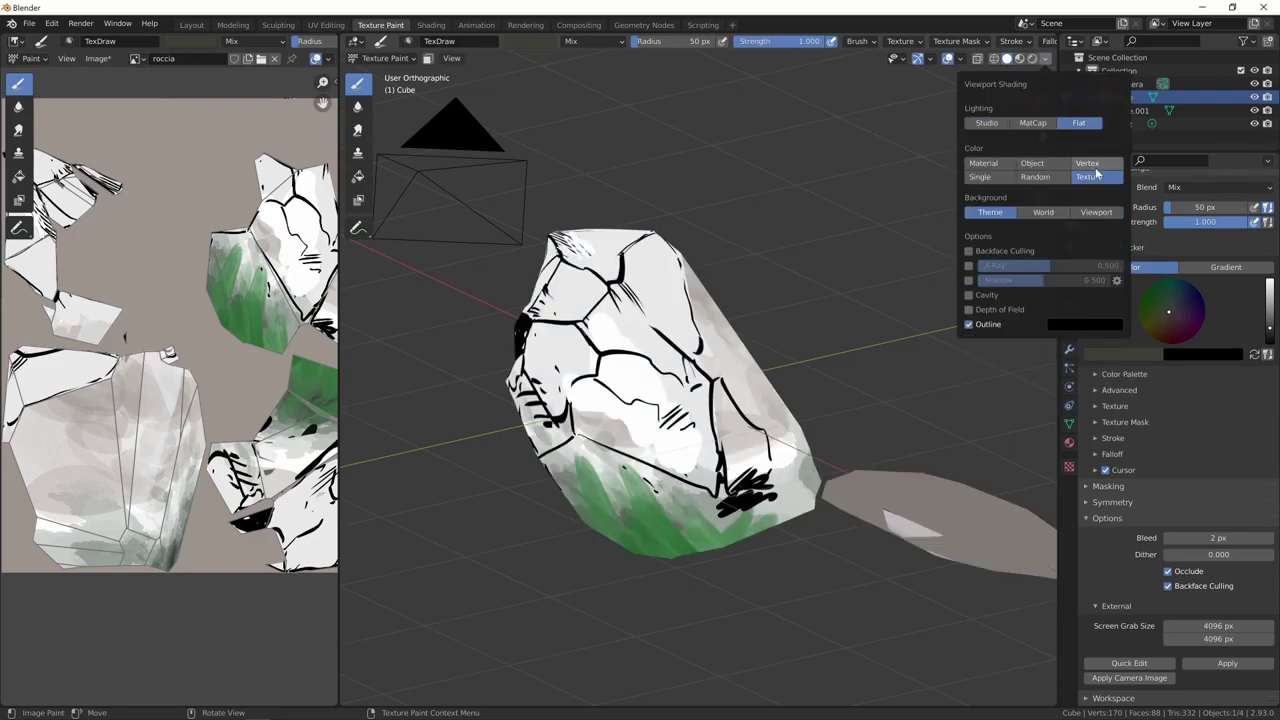
{"action": "mouse_move", "coordinate": [1097, 174]}
{"action": "middle_mouse_down"}
{"action": "mouse_move", "coordinate": [888, 381]}
{"action": "mouse_move", "coordinate": [920, 366]}
{"action": "middle_mouse_up"}
{"action": "left_click", "coordinate": [1046, 58]}
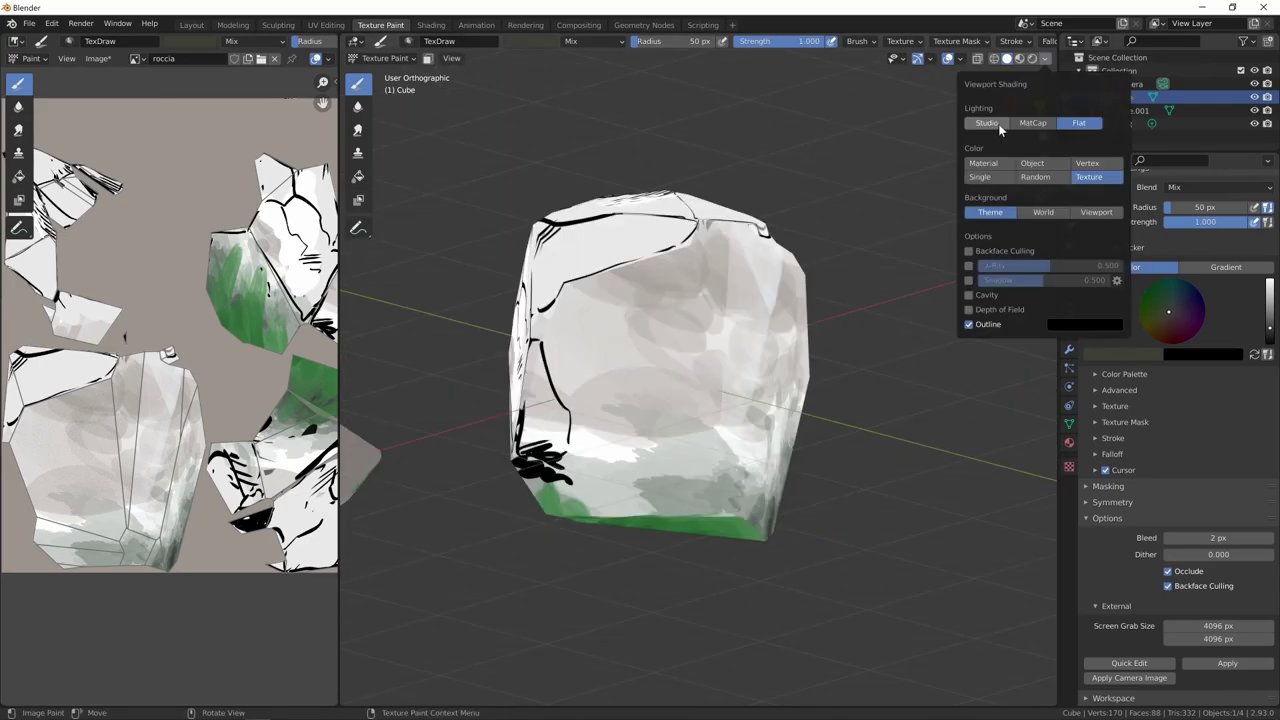
{"action": "left_click", "coordinate": [999, 125]}
{"action": "left_click", "coordinate": [1035, 163]}
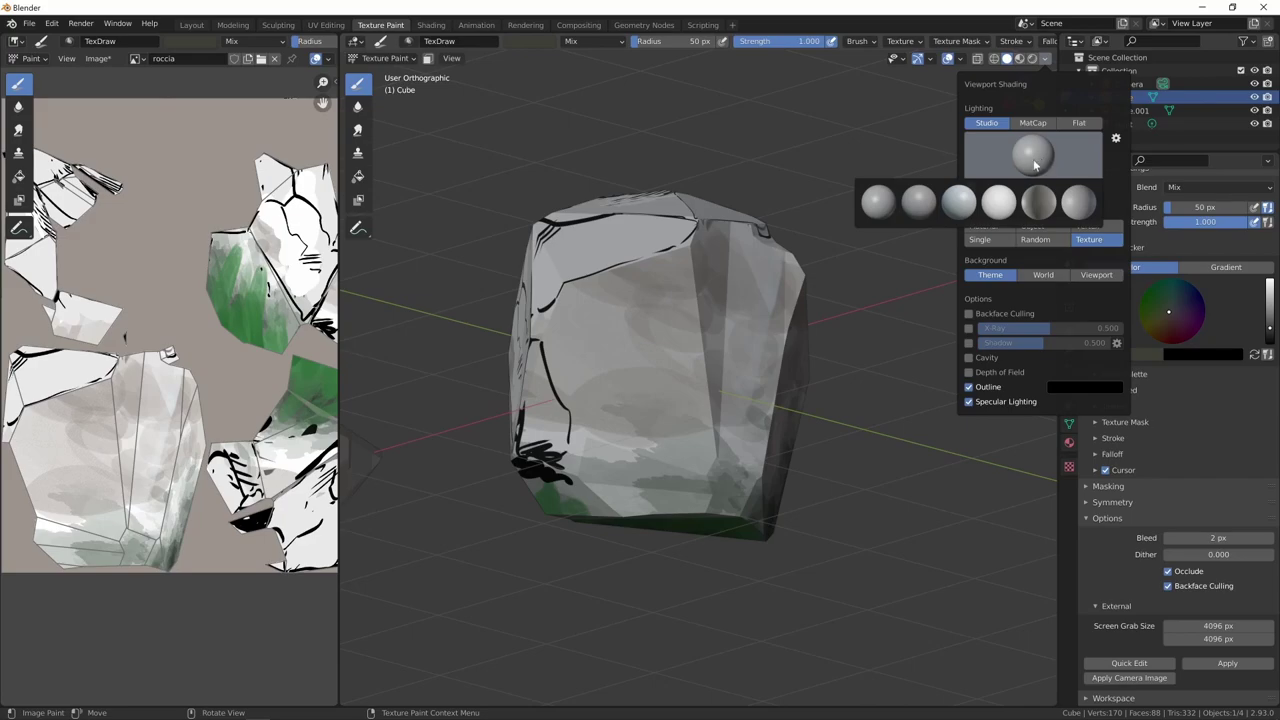
{"action": "left_click", "coordinate": [1003, 205]}
Step: Set the viewport lighting to Flat and view the rocks from another angle
{"action": "middle_click_drag", "start_coordinate": [900, 300], "coordinate": [960, 260]}
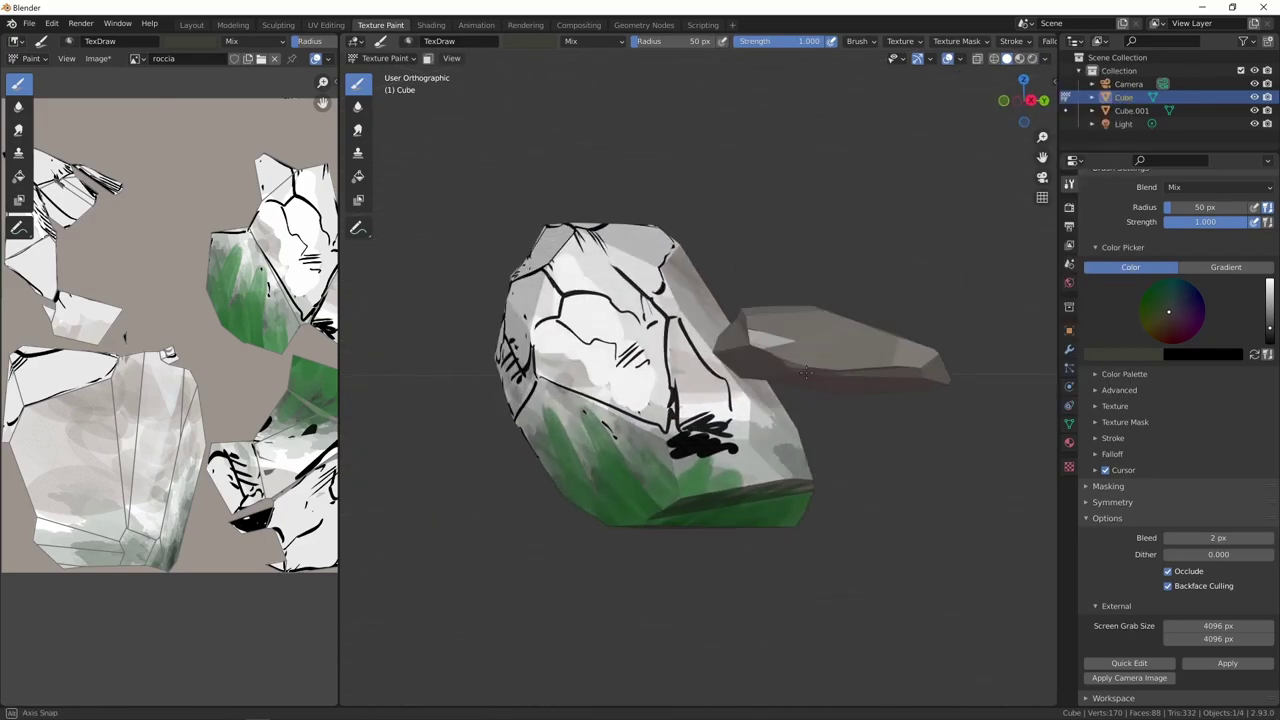
{"action": "left_click", "coordinate": [1046, 58]}
{"action": "left_click", "coordinate": [1052, 177]}
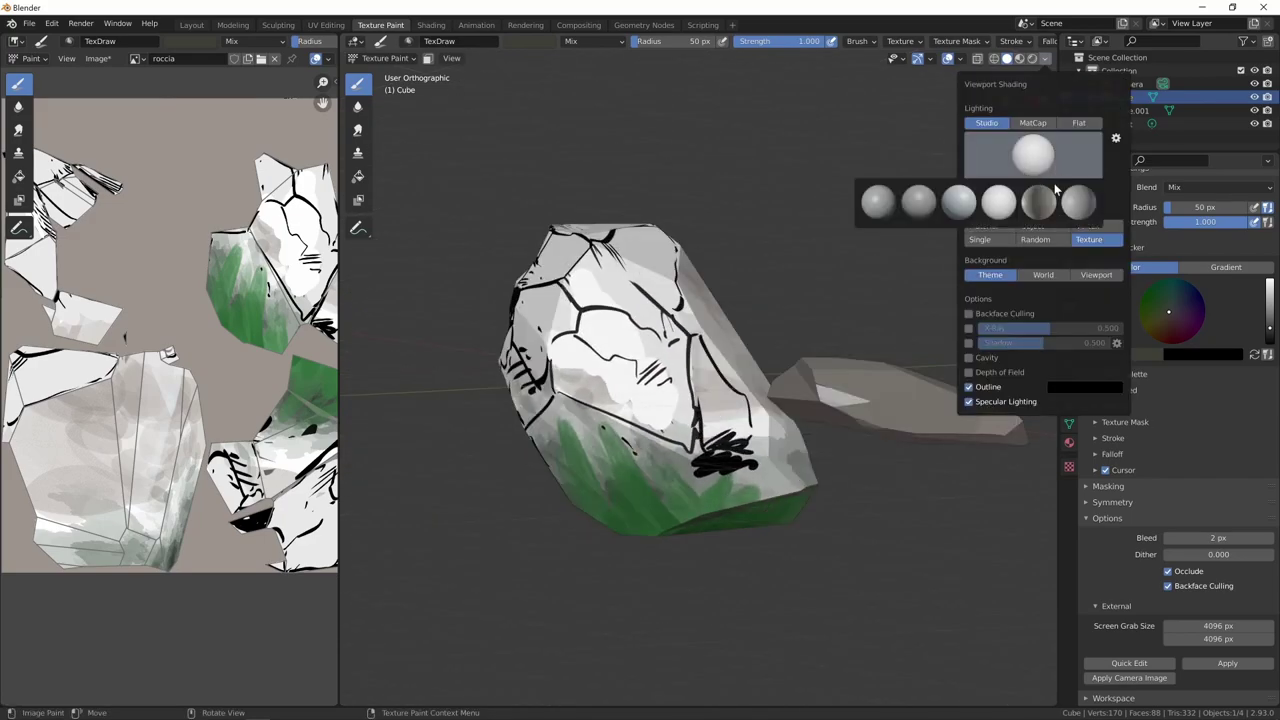
{"action": "left_click", "coordinate": [1080, 123]}
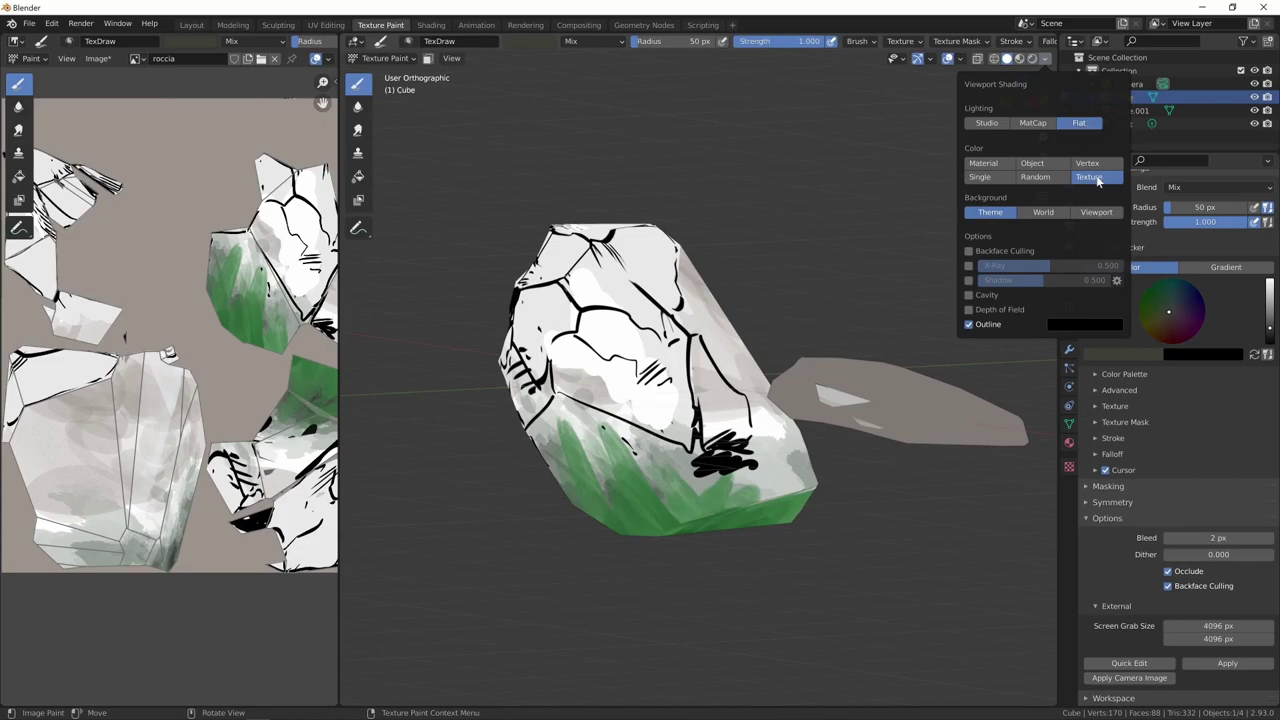
{"action": "mouse_move", "coordinate": [840, 372]}
{"action": "middle_mouse_down"}
{"action": "mouse_move", "coordinate": [766, 397]}
{"action": "mouse_move", "coordinate": [697, 386]}
{"action": "mouse_move", "coordinate": [766, 363]}
{"action": "mouse_move", "coordinate": [787, 398]}
{"action": "mouse_move", "coordinate": [746, 423]}
{"action": "mouse_move", "coordinate": [777, 427]}
{"action": "mouse_move", "coordinate": [960, 362]}
{"action": "mouse_move", "coordinate": [783, 374]}
{"action": "mouse_move", "coordinate": [737, 409]}
{"action": "mouse_move", "coordinate": [785, 410]}
{"action": "mouse_move", "coordinate": [809, 394]}
{"action": "mouse_move", "coordinate": [766, 449]}
{"action": "mouse_move", "coordinate": [811, 414]}
{"action": "mouse_move", "coordinate": [789, 420]}
{"action": "mouse_move", "coordinate": [787, 395]}
{"action": "mouse_move", "coordinate": [764, 493]}
{"action": "middle_mouse_up"}
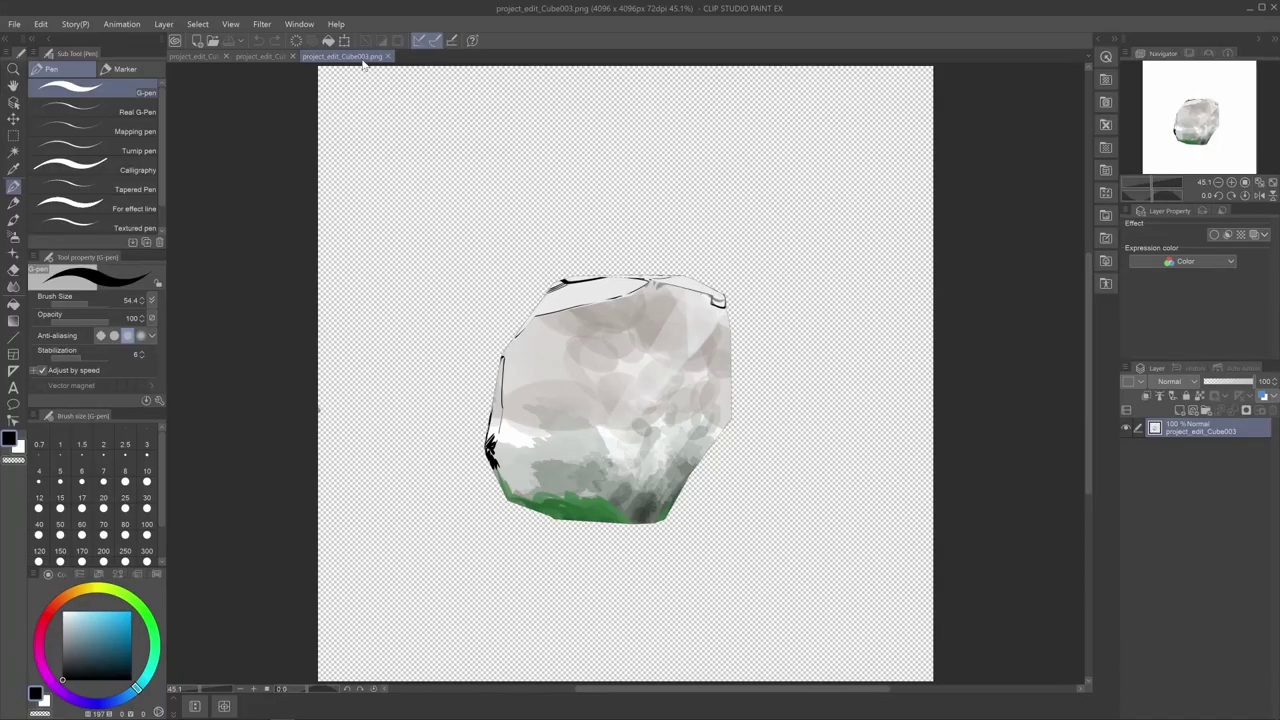
Step: Close the Cube001 and Cube002 projection images
{"action": "left_click", "coordinate": [261, 56]}
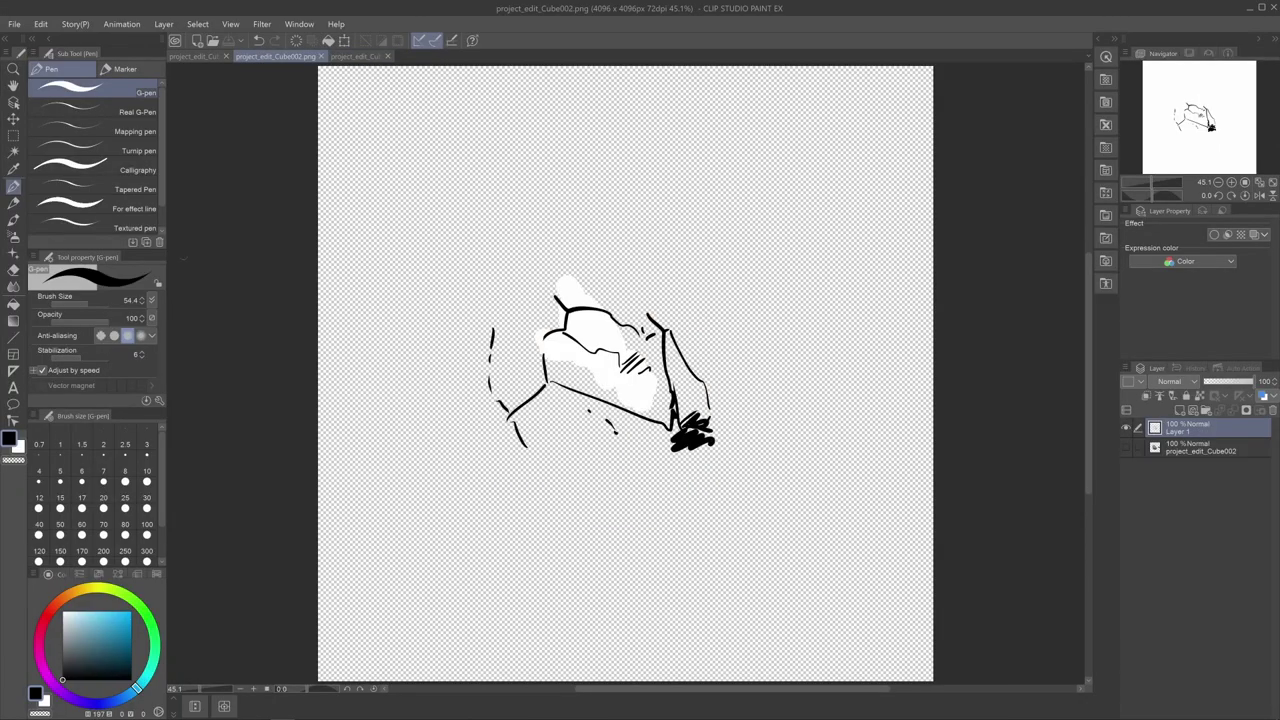
{"action": "left_click", "coordinate": [200, 56]}
{"action": "left_click", "coordinate": [255, 57]}
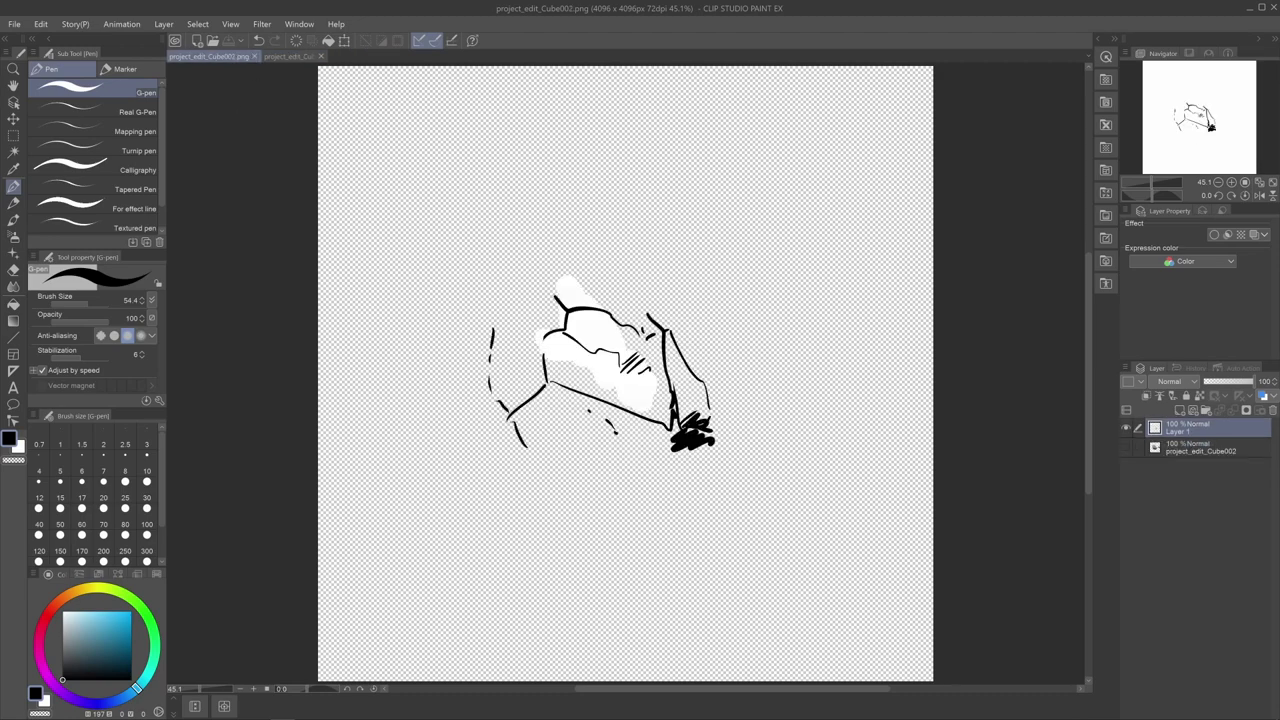
{"action": "left_click", "coordinate": [255, 56]}
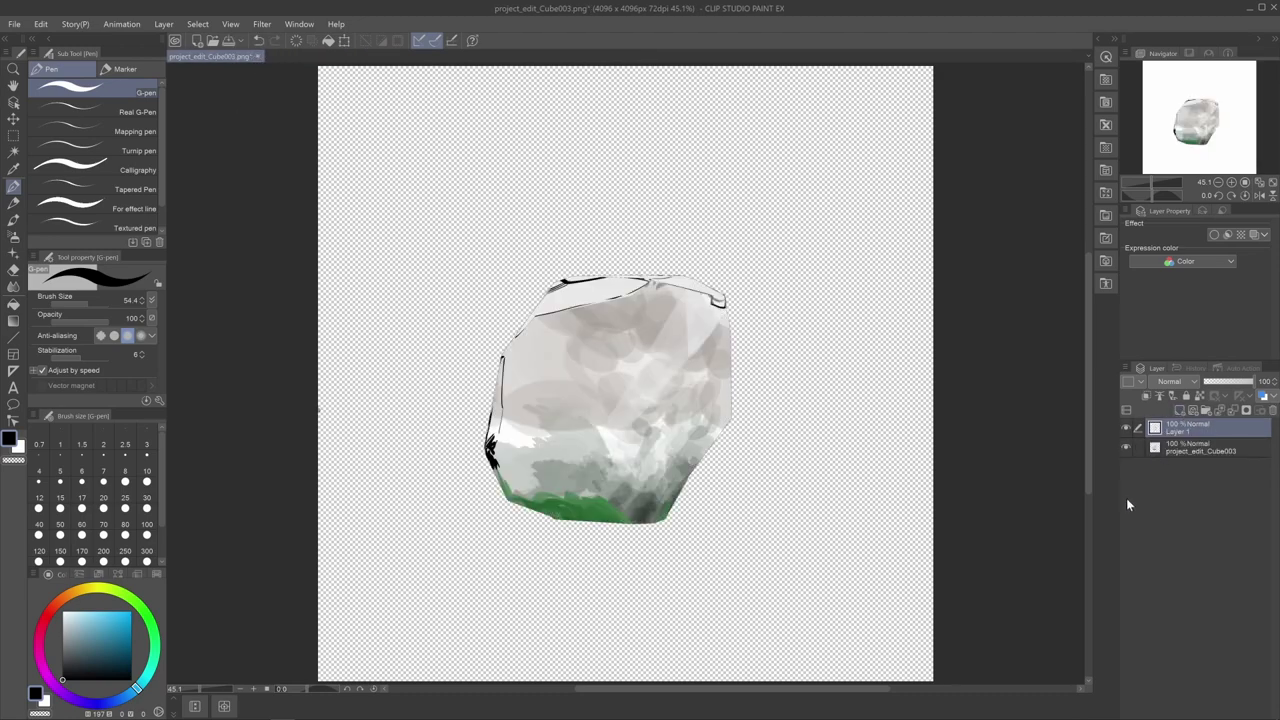
Step: Put the Cube003 layer above Layer 1 at 45% opacity and ink a crack across the lower rock
{"action": "left_click_drag", "start_coordinate": [1205, 432], "coordinate": [1186, 433]}
{"action": "left_click", "coordinate": [1226, 381]}
{"action": "left_click", "coordinate": [1126, 428]}
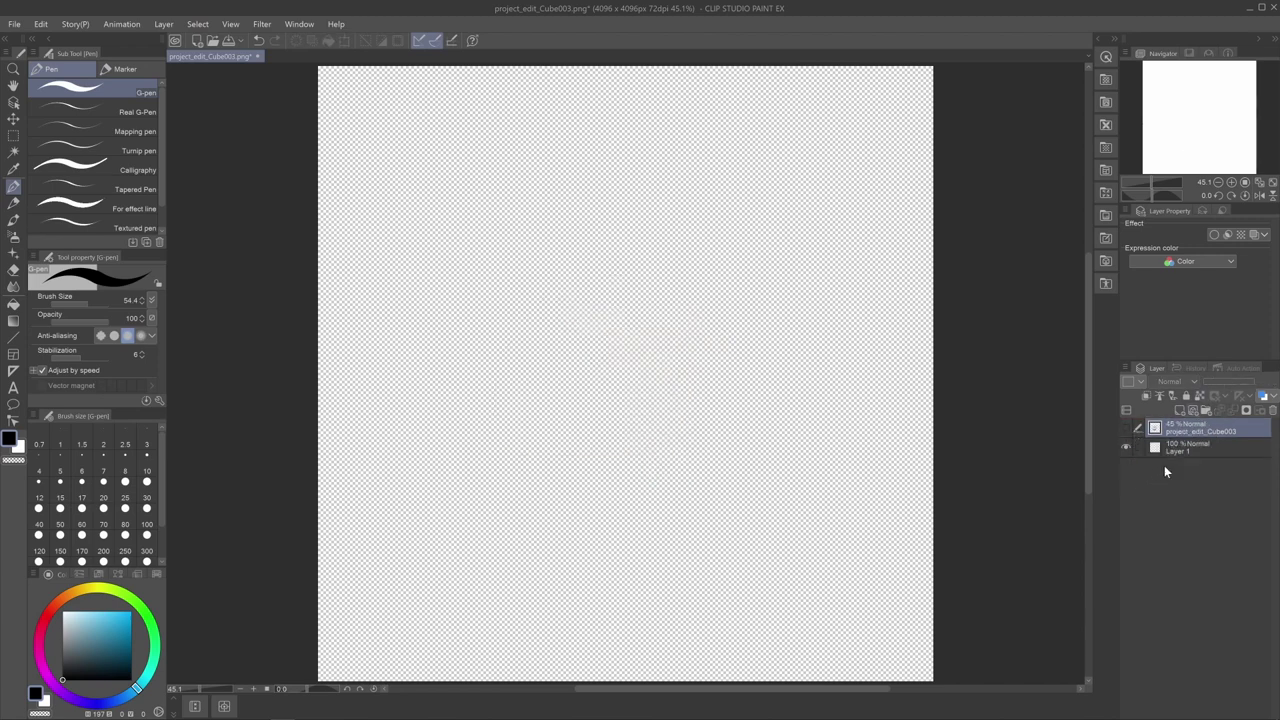
{"action": "left_click", "coordinate": [1153, 451]}
{"action": "left_click", "coordinate": [1127, 430]}
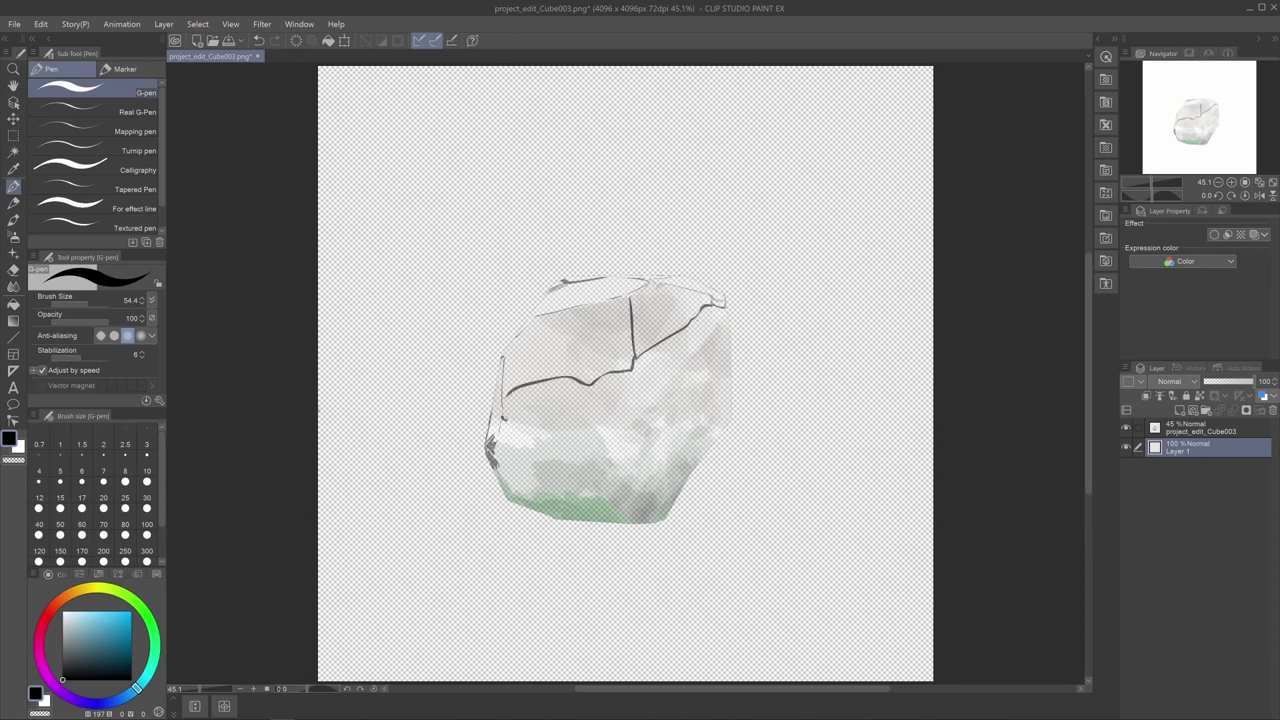
{"action": "left_click_drag", "start_coordinate": [505, 419], "coordinate": [640, 424]}
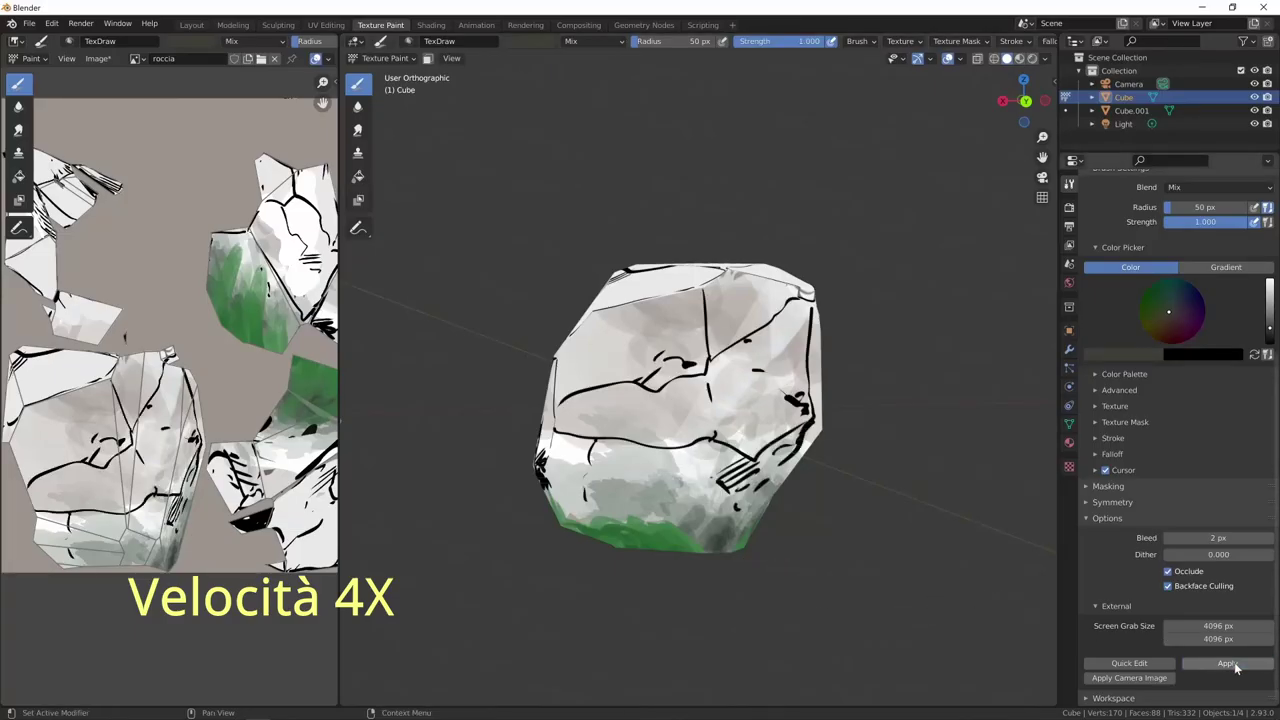
{"action": "mouse_move", "coordinate": [760, 450]}
{"action": "middle_mouse_down"}
{"action": "mouse_move", "coordinate": [808, 505]}
{"action": "mouse_move", "coordinate": [783, 512]}
{"action": "mouse_move", "coordinate": [816, 538]}
{"action": "middle_mouse_up"}
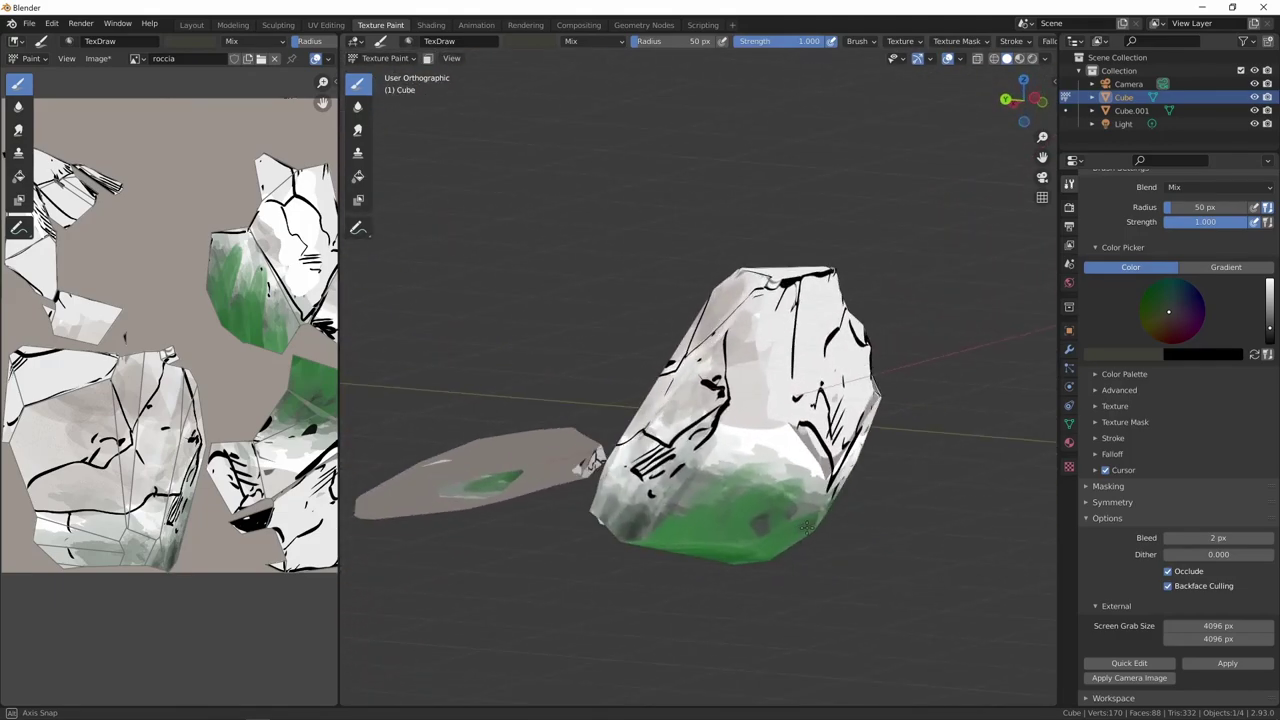
Step: Ink a dark blot and hatching from the new angle in Clip Studio Paint, hiding the base layer, and save
{"action": "left_click", "coordinate": [1130, 664]}
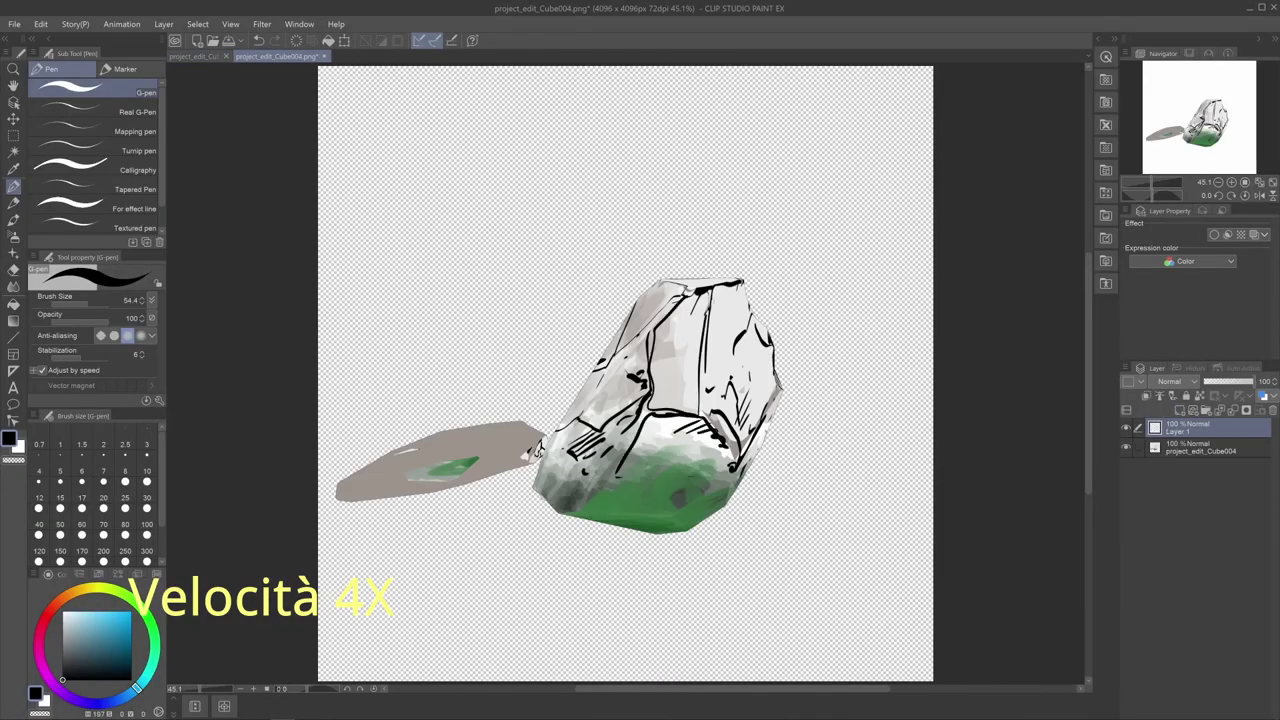
{"action": "left_click", "coordinate": [1124, 450]}
{"action": "key", "text": "ctrl+shift+s"}
{"action": "key", "text": "Return"}
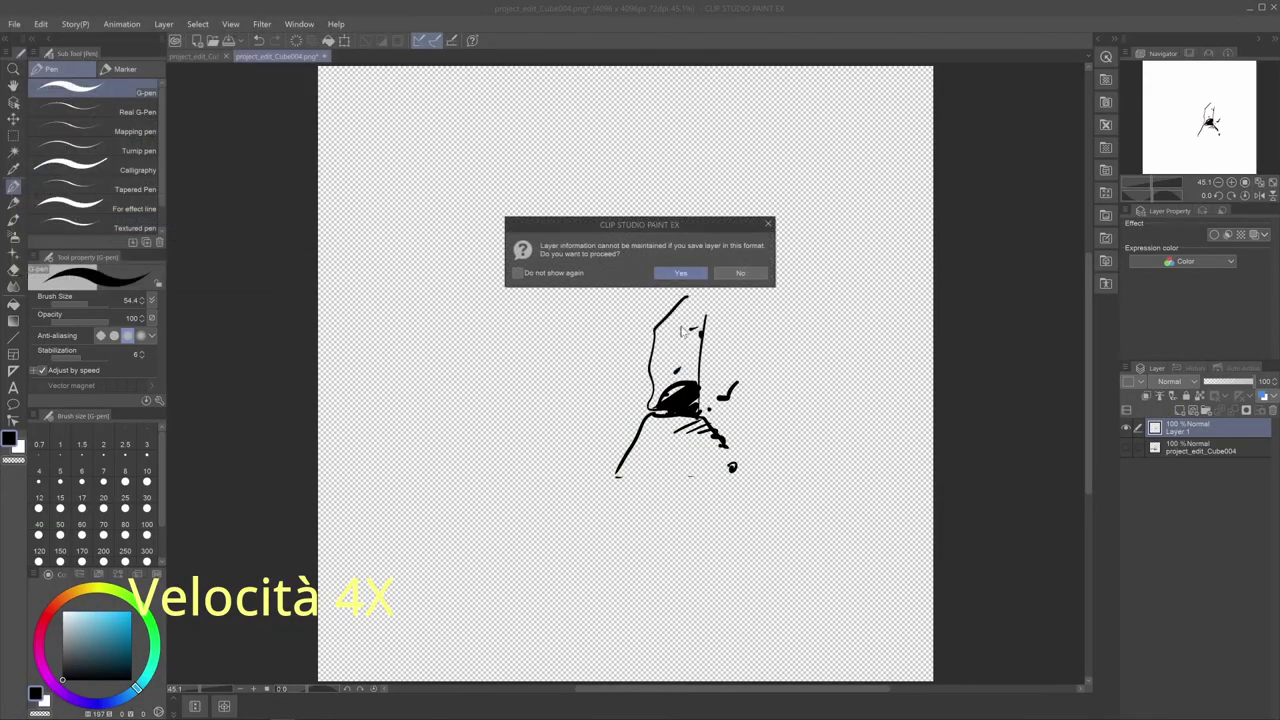
{"action": "key", "text": "Return"}
{"action": "key", "text": "alt+Tab"}
Step: Project the inked image back onto the rock's texture and check the green underside
{"action": "left_click", "coordinate": [1226, 664]}
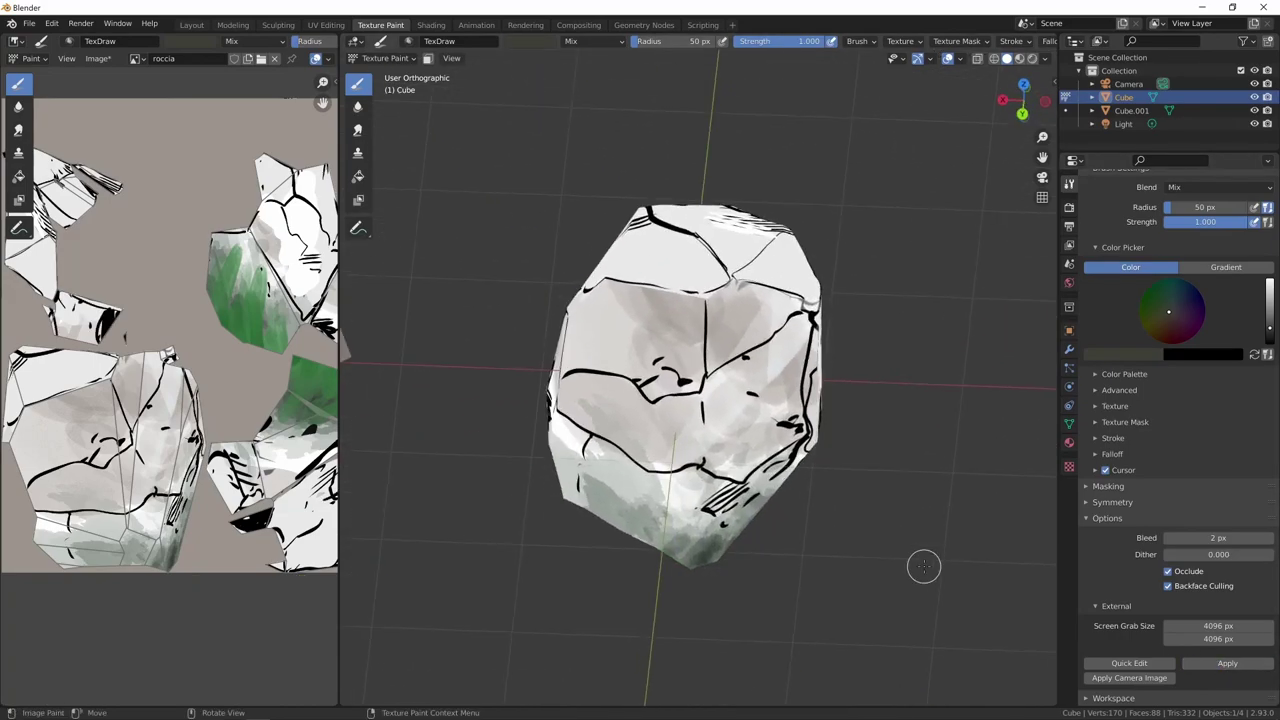
{"action": "mouse_move", "coordinate": [245, 455]}
{"action": "middle_mouse_down", "text": "ctrl"}
{"action": "mouse_move", "coordinate": [206, 461]}
{"action": "mouse_move", "coordinate": [230, 458]}
{"action": "middle_mouse_up", "text": "ctrl"}
{"action": "mouse_move", "coordinate": [800, 470]}
{"action": "middle_mouse_down"}
{"action": "mouse_move", "coordinate": [984, 354]}
{"action": "mouse_move", "coordinate": [957, 432]}
{"action": "mouse_move", "coordinate": [909, 426]}
{"action": "mouse_move", "coordinate": [792, 459]}
{"action": "mouse_move", "coordinate": [634, 549]}
{"action": "mouse_move", "coordinate": [705, 475]}
{"action": "middle_mouse_up"}
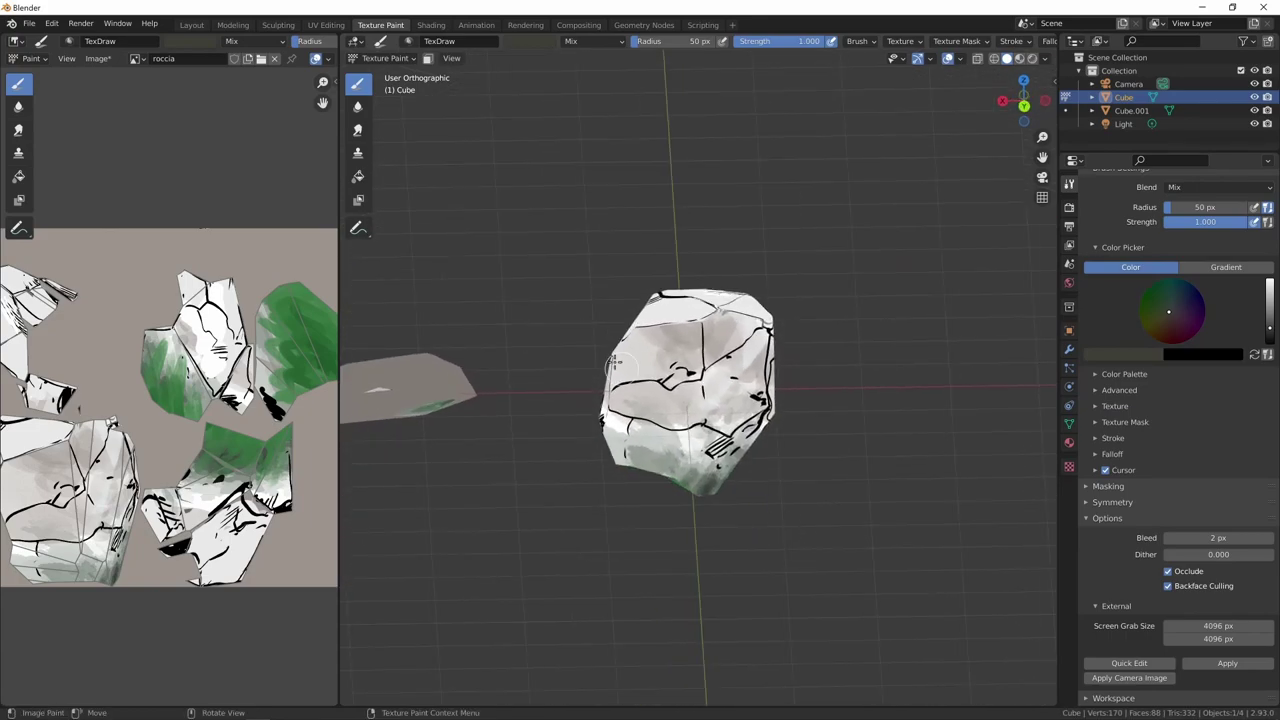
Step: Raise the scene light above the rock to roughly X -1.44, Y 1.66, Z 2.24 m
{"action": "left_click", "coordinate": [191, 24]}
{"action": "mouse_move", "coordinate": [781, 358]}
{"action": "middle_mouse_down"}
{"action": "mouse_move", "coordinate": [715, 397]}
{"action": "mouse_move", "coordinate": [830, 417]}
{"action": "middle_mouse_up"}
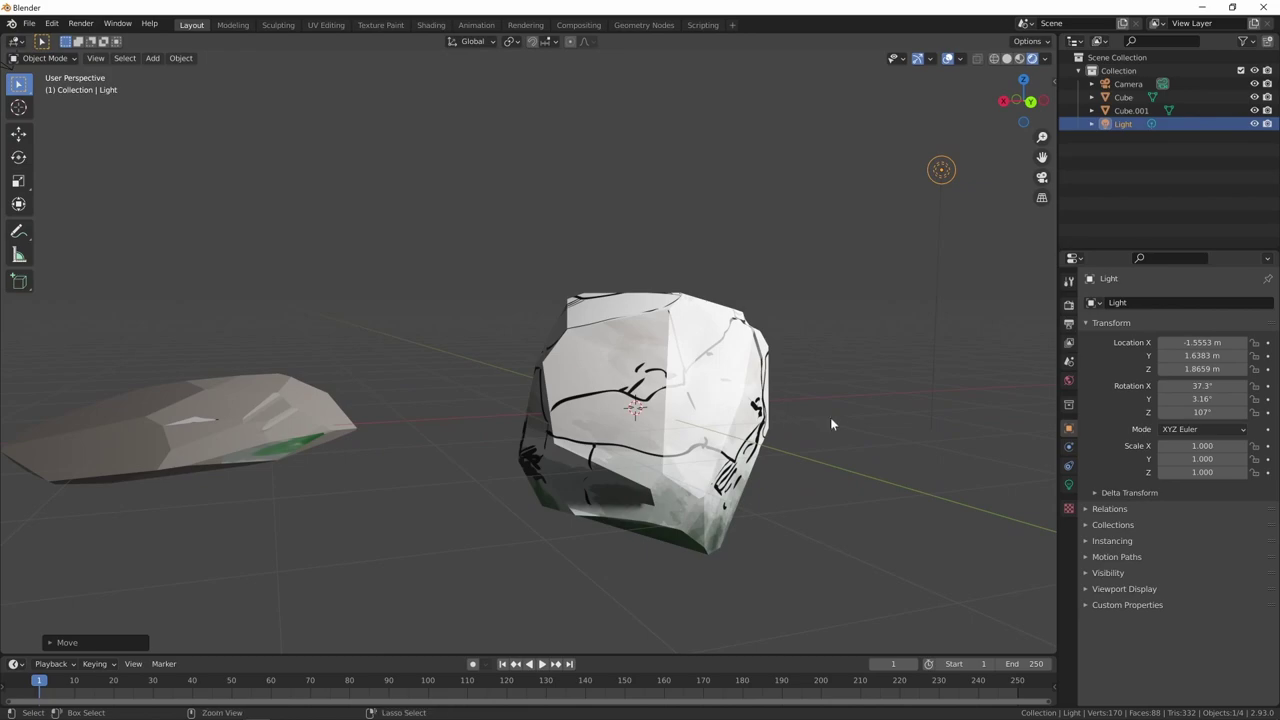
{"action": "key", "text": "g"}
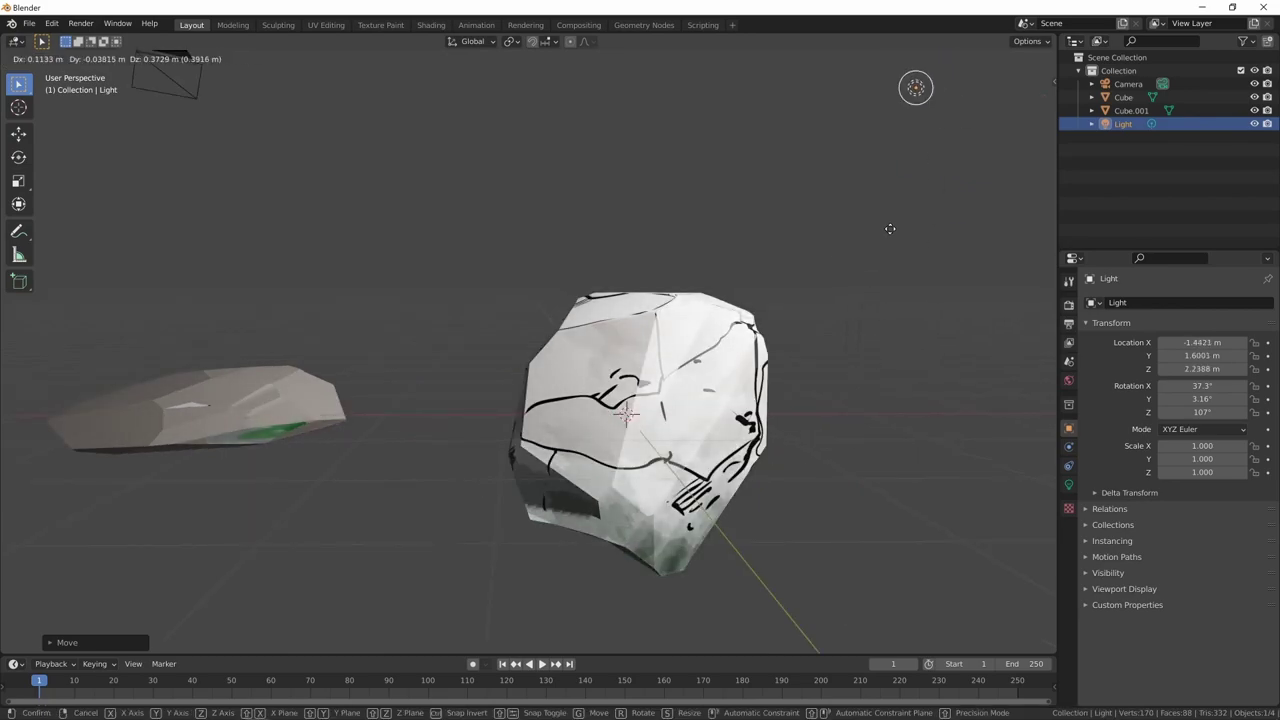
{"action": "left_click", "coordinate": [888, 244]}
Step: Review the rock's material nodes in the Shading workspace, then select the old flat rock Cube.001
{"action": "left_click", "coordinate": [431, 24]}
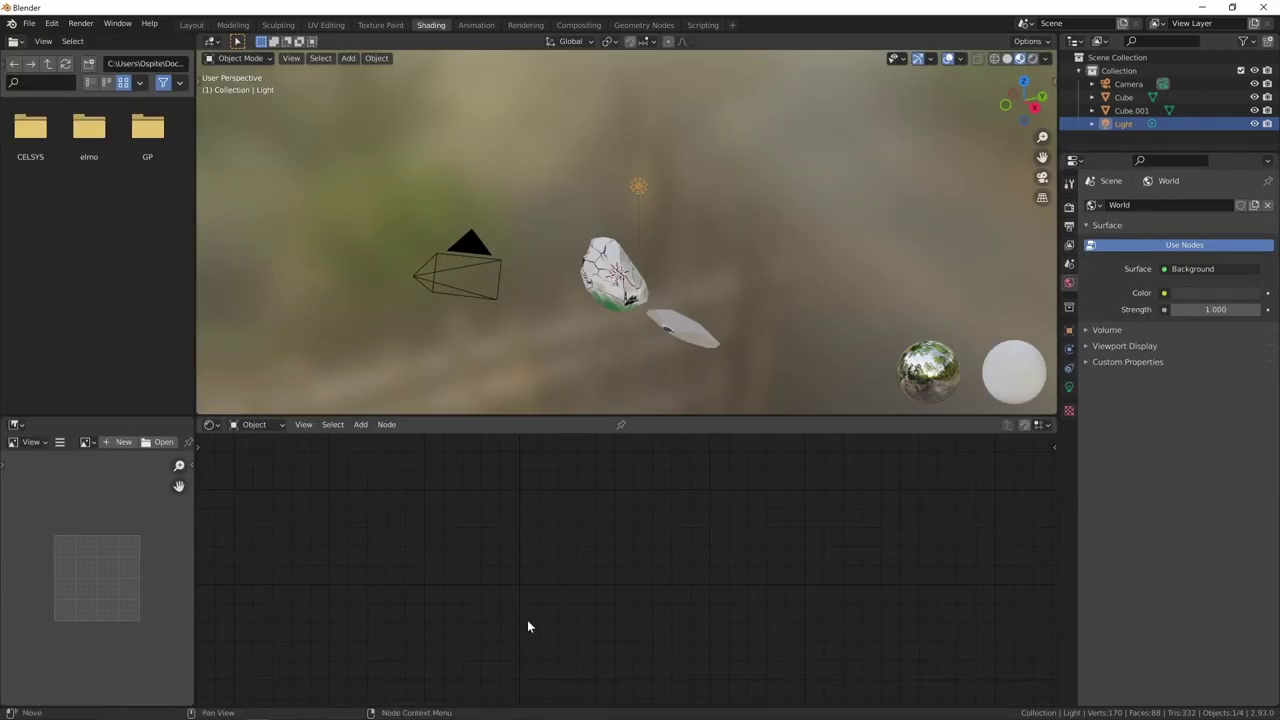
{"action": "middle_click_drag", "start_coordinate": [713, 317], "coordinate": [679, 310]}
{"action": "scroll", "coordinate": [679, 310], "scroll_direction": "up", "scroll_amount": 5}
{"action": "mouse_move", "coordinate": [824, 225]}
{"action": "middle_mouse_down"}
{"action": "mouse_move", "coordinate": [713, 287]}
{"action": "mouse_move", "coordinate": [618, 280]}
{"action": "mouse_move", "coordinate": [738, 298]}
{"action": "middle_mouse_up"}
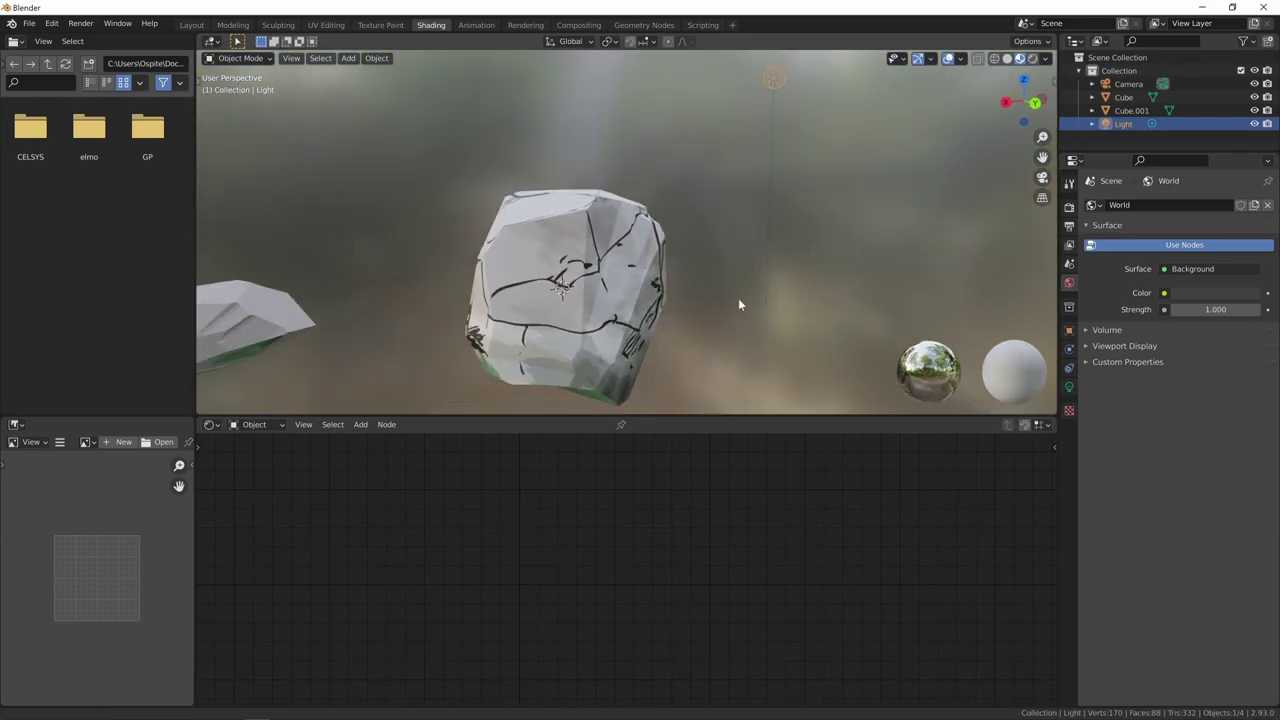
{"action": "left_click", "coordinate": [620, 330]}
{"action": "scroll", "coordinate": [736, 469], "scroll_direction": "down", "scroll_amount": 3}
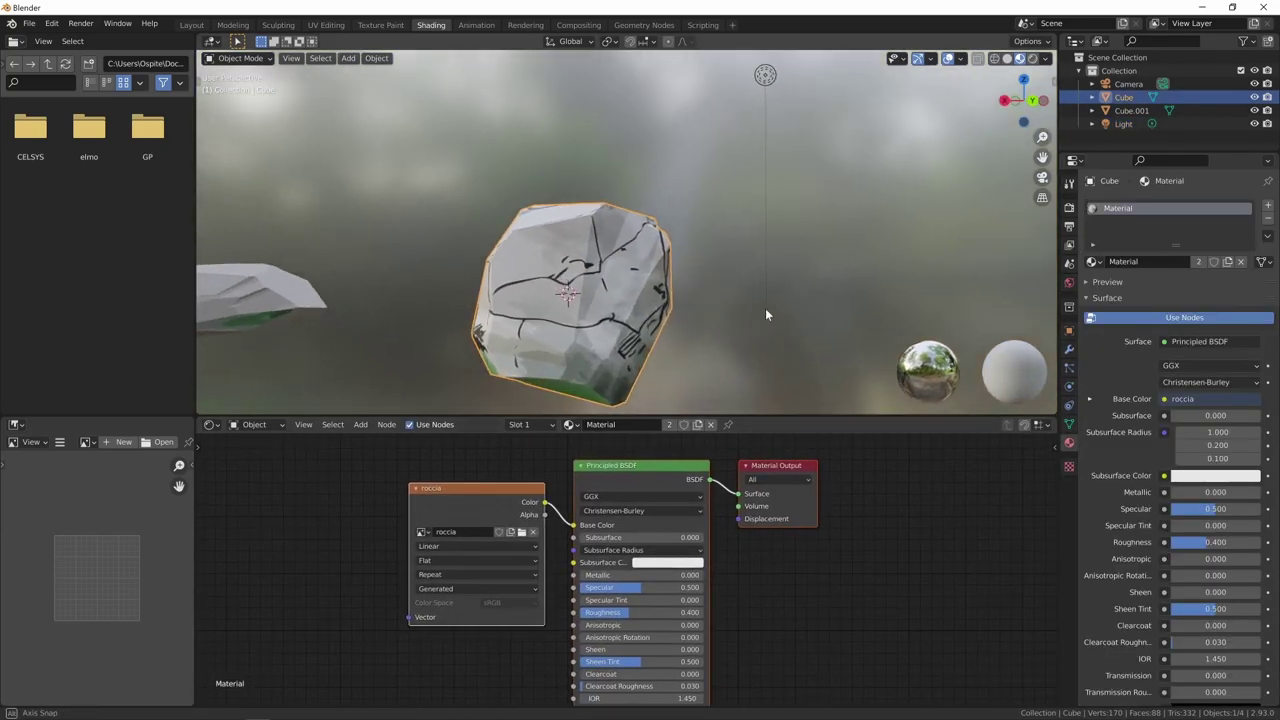
{"action": "middle_click_drag", "start_coordinate": [765, 308], "coordinate": [779, 313]}
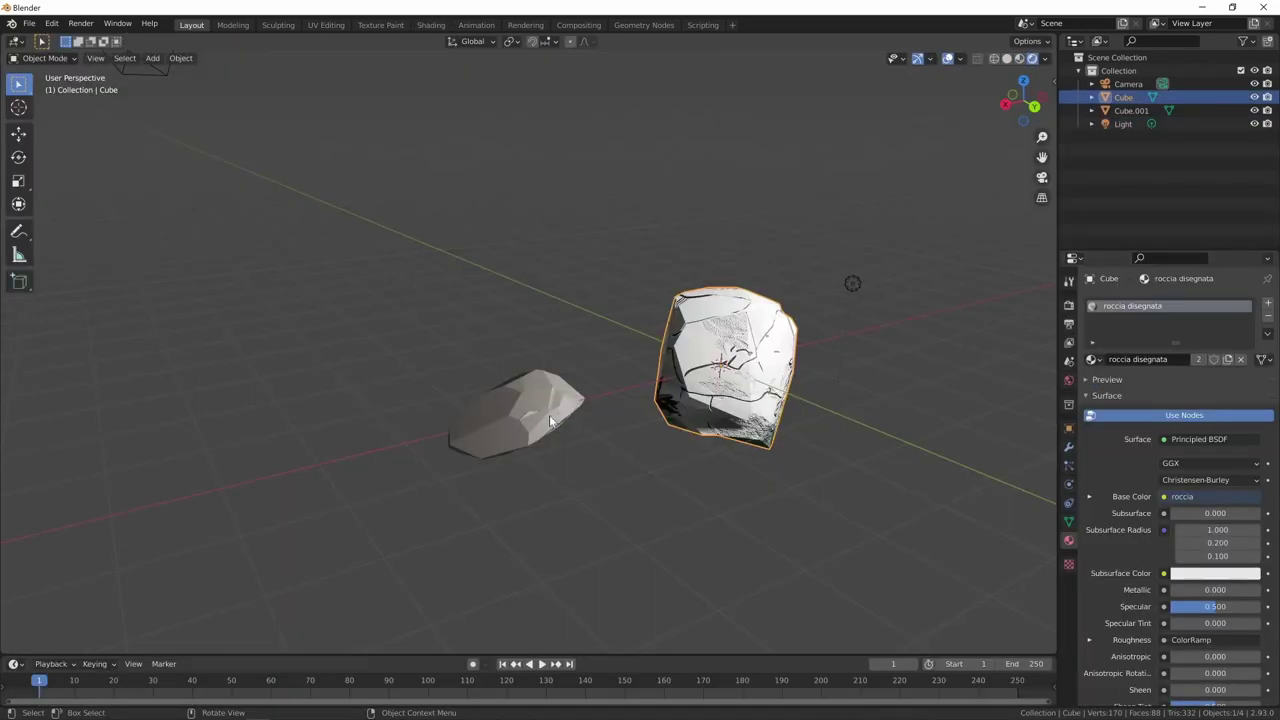
{"action": "left_click", "coordinate": [550, 420]}
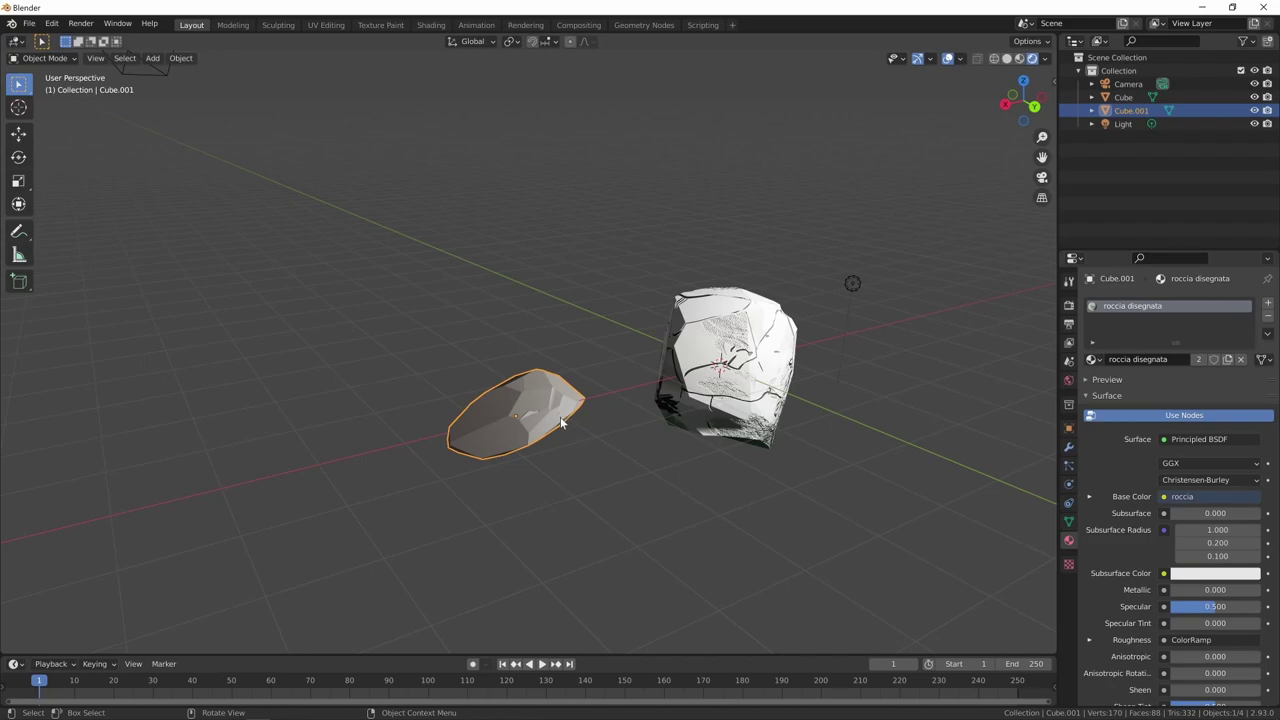
Step: Delete the old flat rock Cube.001 and place a copy of the painted rock beside it
{"action": "key", "text": "x"}
{"action": "left_click", "coordinate": [561, 418]}
{"action": "left_click", "coordinate": [811, 425]}
{"action": "middle_click_drag", "start_coordinate": [811, 425], "coordinate": [774, 415]}
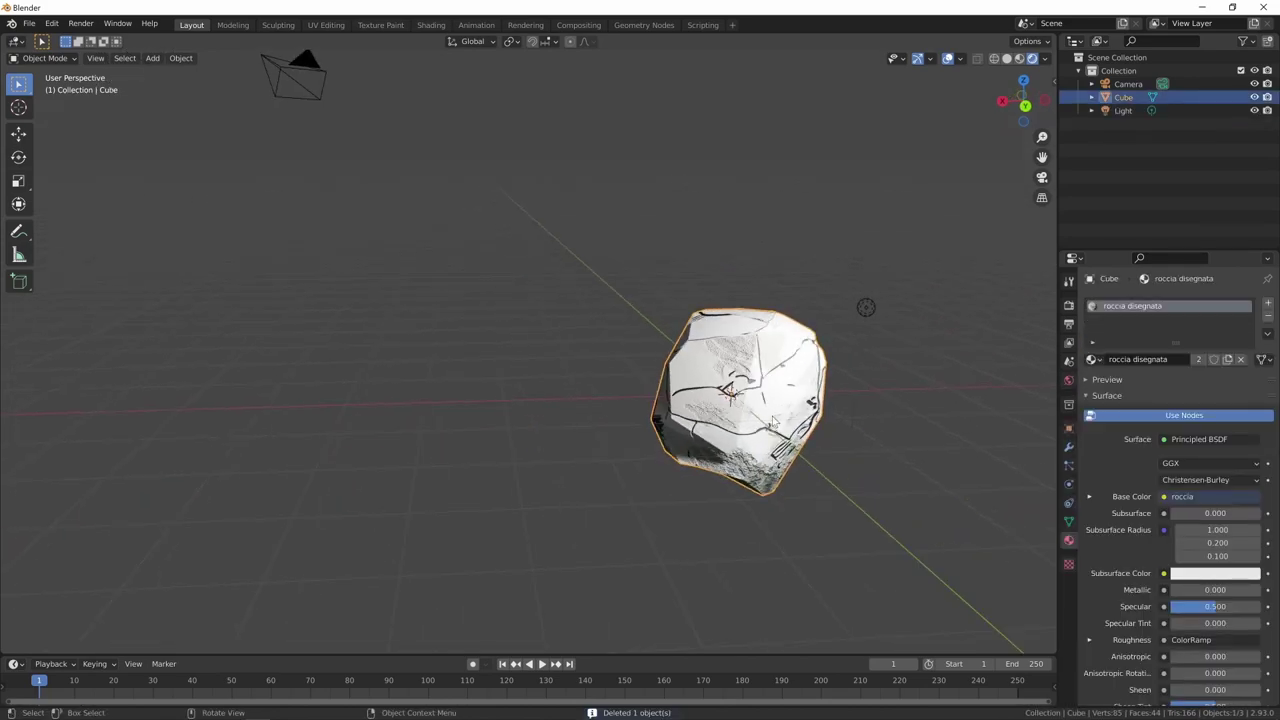
{"action": "key", "text": "g"}
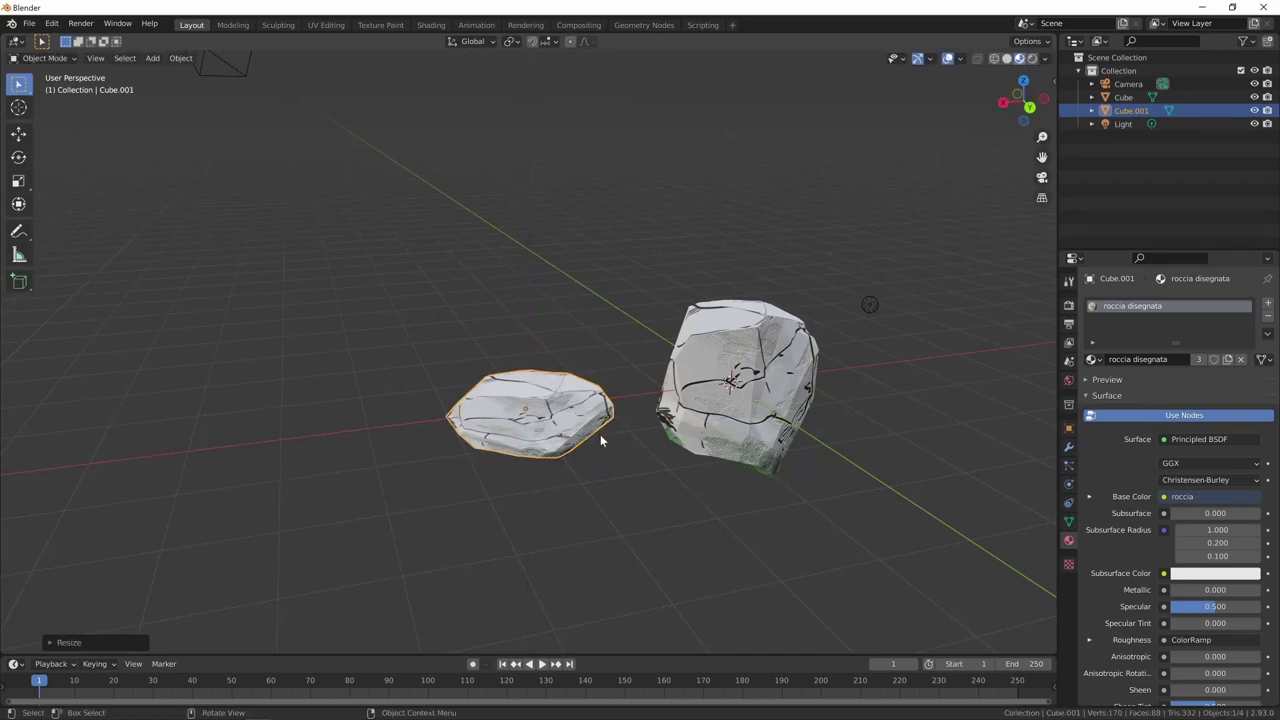
{"action": "mouse_move", "coordinate": [600, 438]}
{"action": "middle_mouse_down"}
{"action": "mouse_move", "coordinate": [757, 449]}
{"action": "mouse_move", "coordinate": [640, 505]}
{"action": "mouse_move", "coordinate": [600, 505]}
{"action": "middle_mouse_up"}
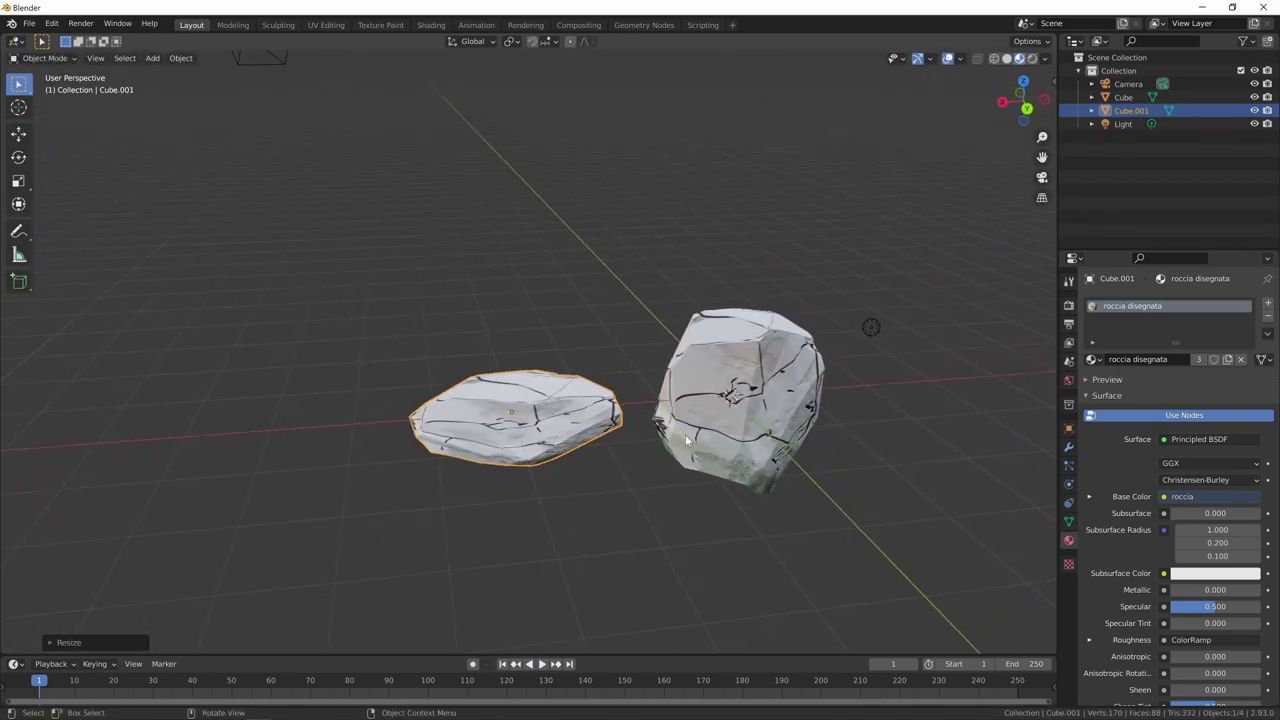
Step: Rotate the copy in three passes until its green face is hidden
{"action": "key", "text": "r"}
{"action": "left_click", "coordinate": [412, 434]}
{"action": "middle_click_drag", "start_coordinate": [412, 430], "coordinate": [634, 402]}
{"action": "key", "text": "r"}
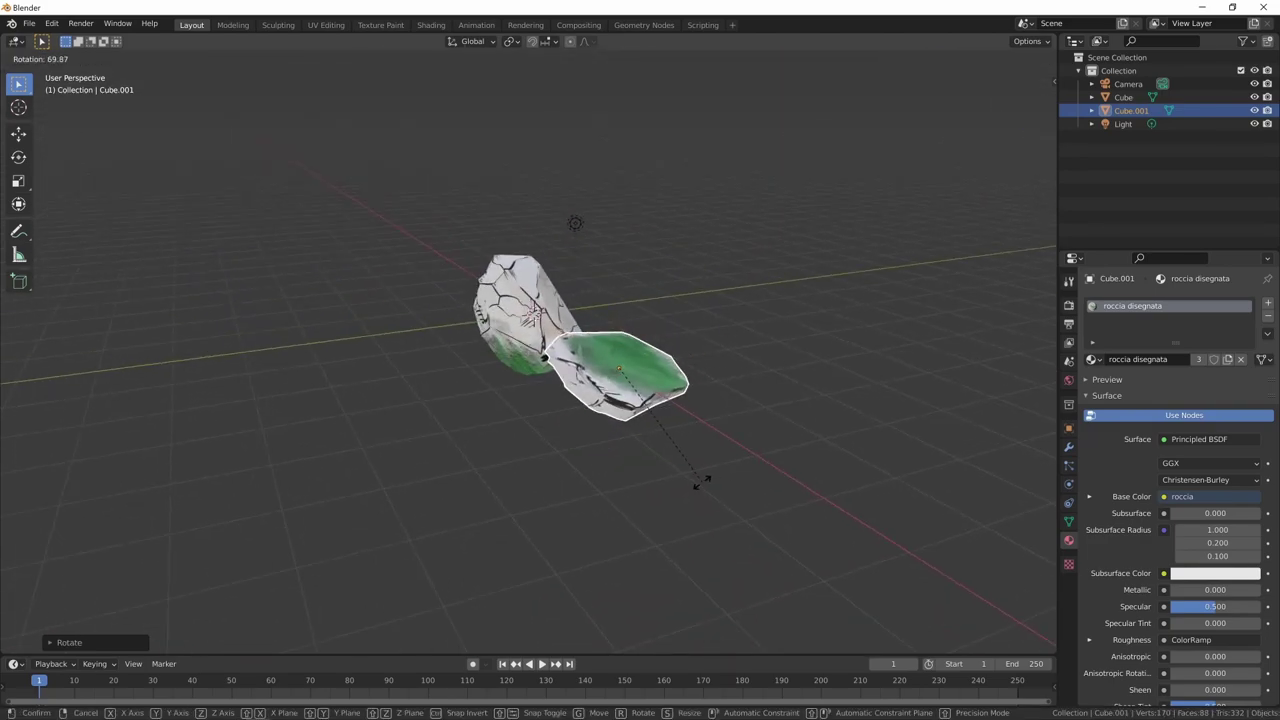
{"action": "left_click", "coordinate": [700, 480]}
{"action": "mouse_move", "coordinate": [700, 480]}
{"action": "middle_mouse_down"}
{"action": "mouse_move", "coordinate": [683, 463]}
{"action": "mouse_move", "coordinate": [593, 484]}
{"action": "mouse_move", "coordinate": [577, 429]}
{"action": "middle_mouse_up"}
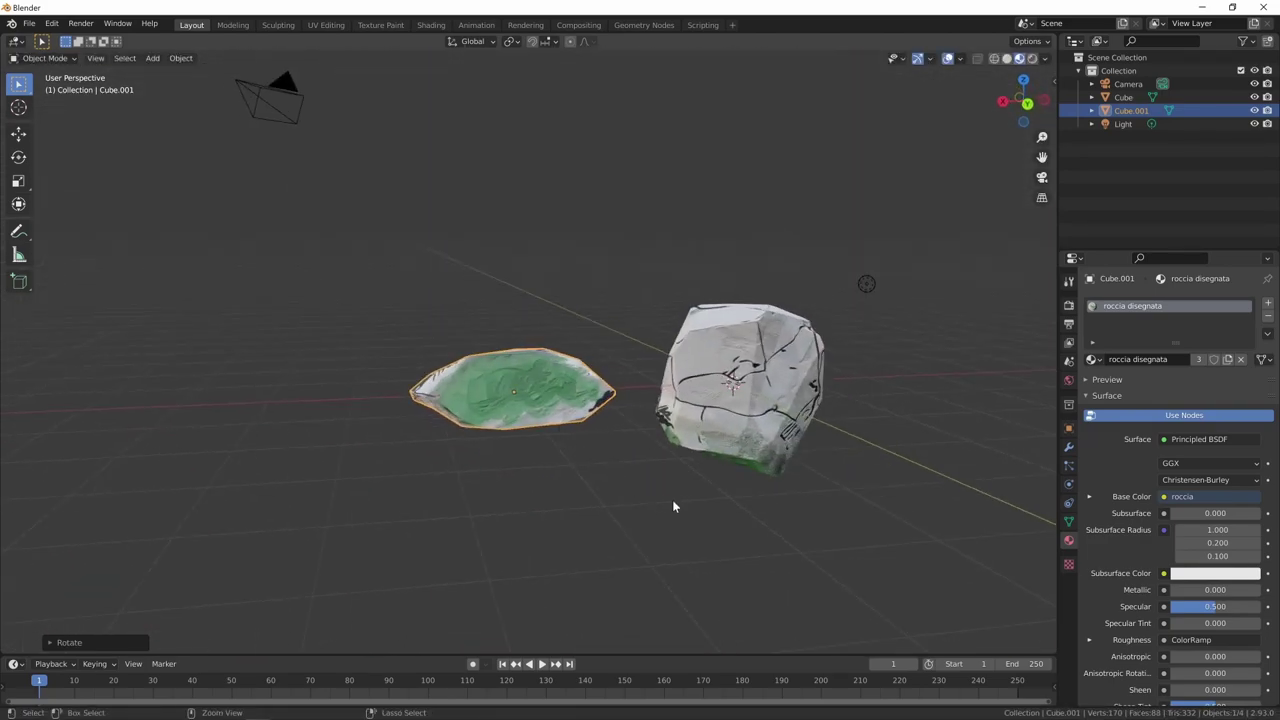
{"action": "key", "text": "r"}
{"action": "left_click", "coordinate": [731, 491]}
{"action": "mouse_move", "coordinate": [731, 491]}
{"action": "middle_mouse_down"}
{"action": "mouse_move", "coordinate": [738, 452]}
{"action": "mouse_move", "coordinate": [628, 441]}
{"action": "middle_mouse_up"}
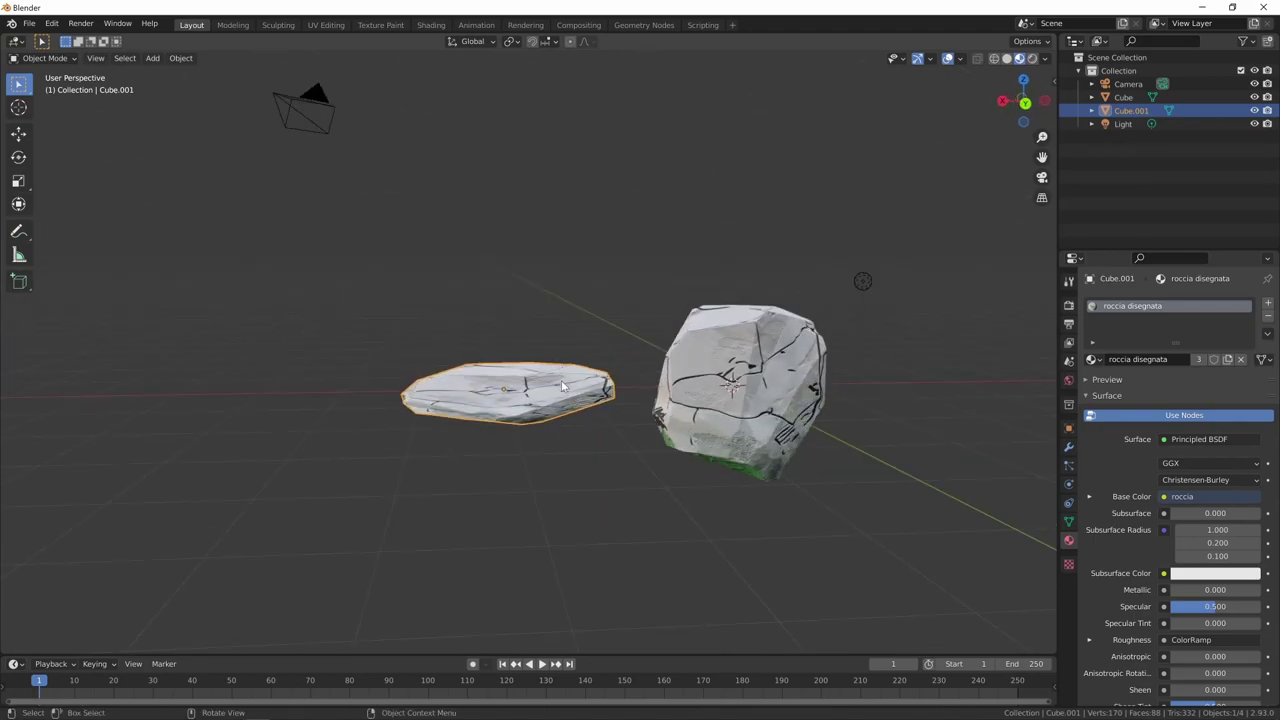
Step: Scale the copy along Z into a flatter rock, rotate it once more, and enter Sculpt Mode
{"action": "key", "text": "s"}
{"action": "key", "text": "z"}
{"action": "left_click", "coordinate": [550, 290]}
{"action": "mouse_move", "coordinate": [550, 290]}
{"action": "middle_mouse_down"}
{"action": "mouse_move", "coordinate": [690, 340]}
{"action": "mouse_move", "coordinate": [711, 400]}
{"action": "mouse_move", "coordinate": [603, 377]}
{"action": "middle_mouse_up"}
{"action": "middle_click_drag", "start_coordinate": [697, 430], "coordinate": [788, 437]}
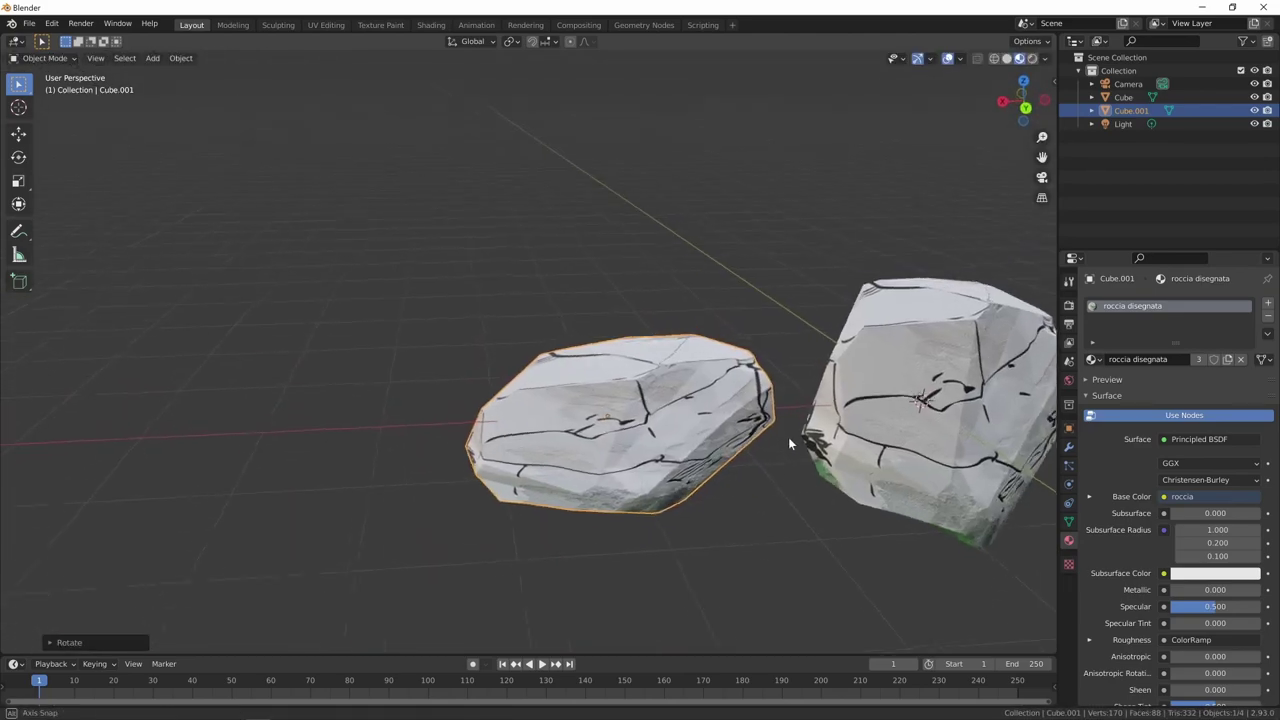
{"action": "key", "text": "r"}
{"action": "left_click", "coordinate": [757, 429]}
{"action": "key", "text": "ctrl+Tab"}
{"action": "left_click", "coordinate": [757, 507]}
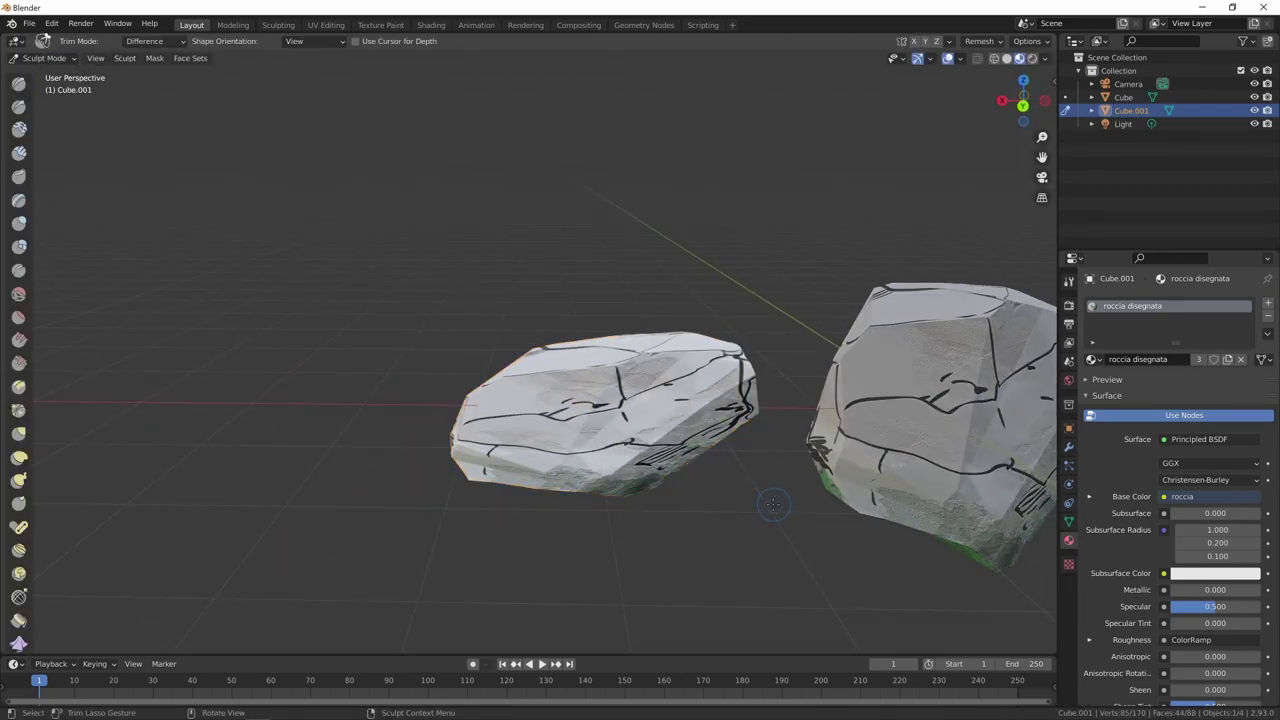
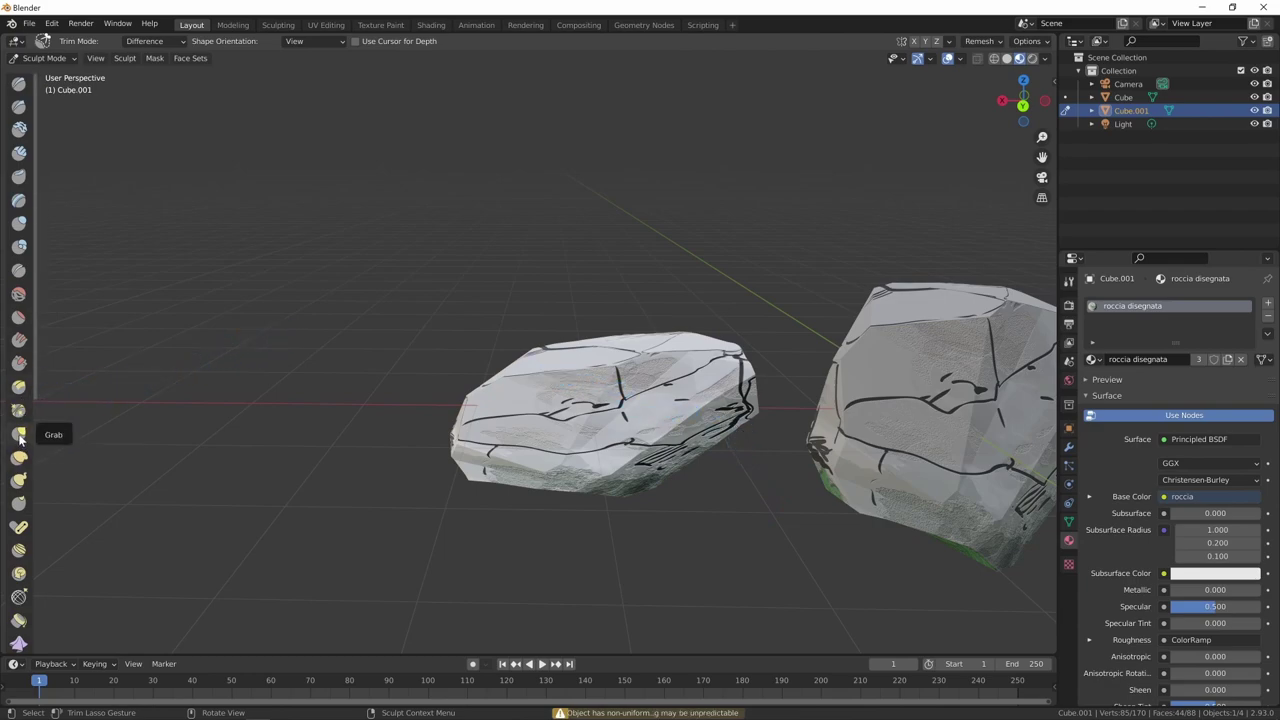
Step: With an enlarged Grab brush, pull the rock's top surface up into a jagged peak
{"action": "left_click", "coordinate": [19, 436]}
{"action": "key", "text": "f"}
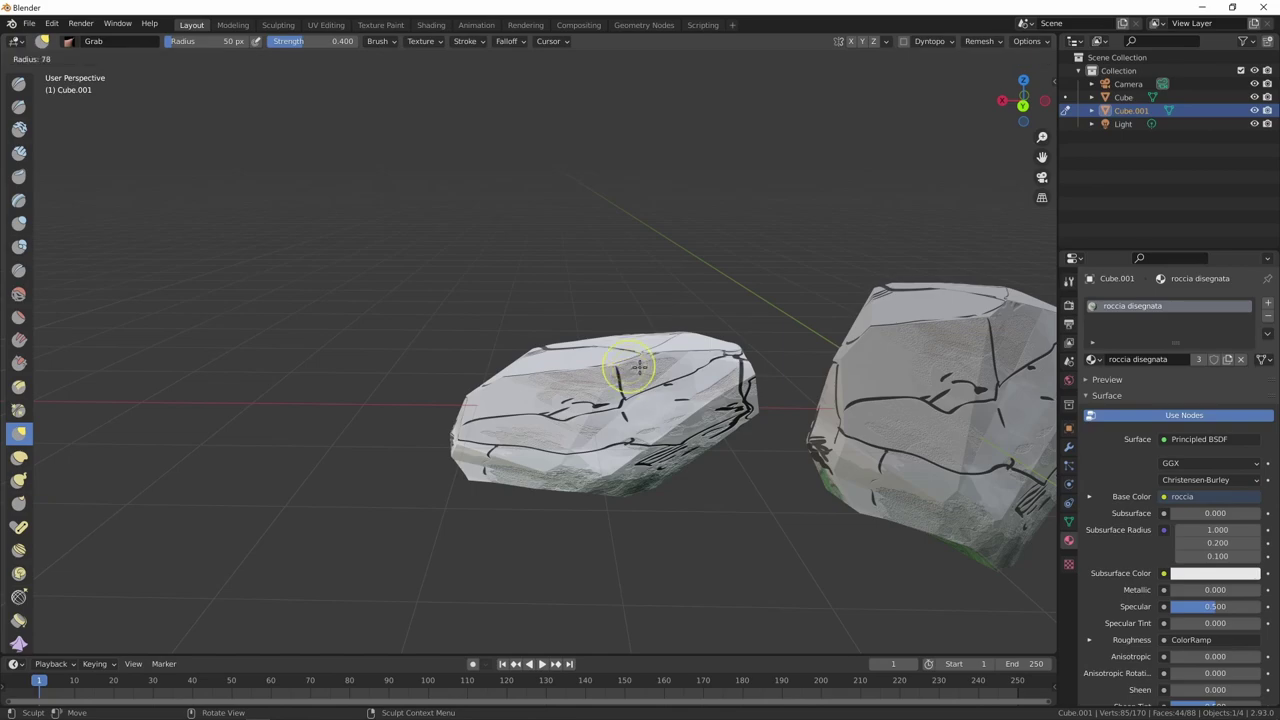
{"action": "left_click_drag", "start_coordinate": [630, 350], "coordinate": [633, 254]}
{"action": "middle_click_drag", "start_coordinate": [633, 254], "coordinate": [700, 390]}
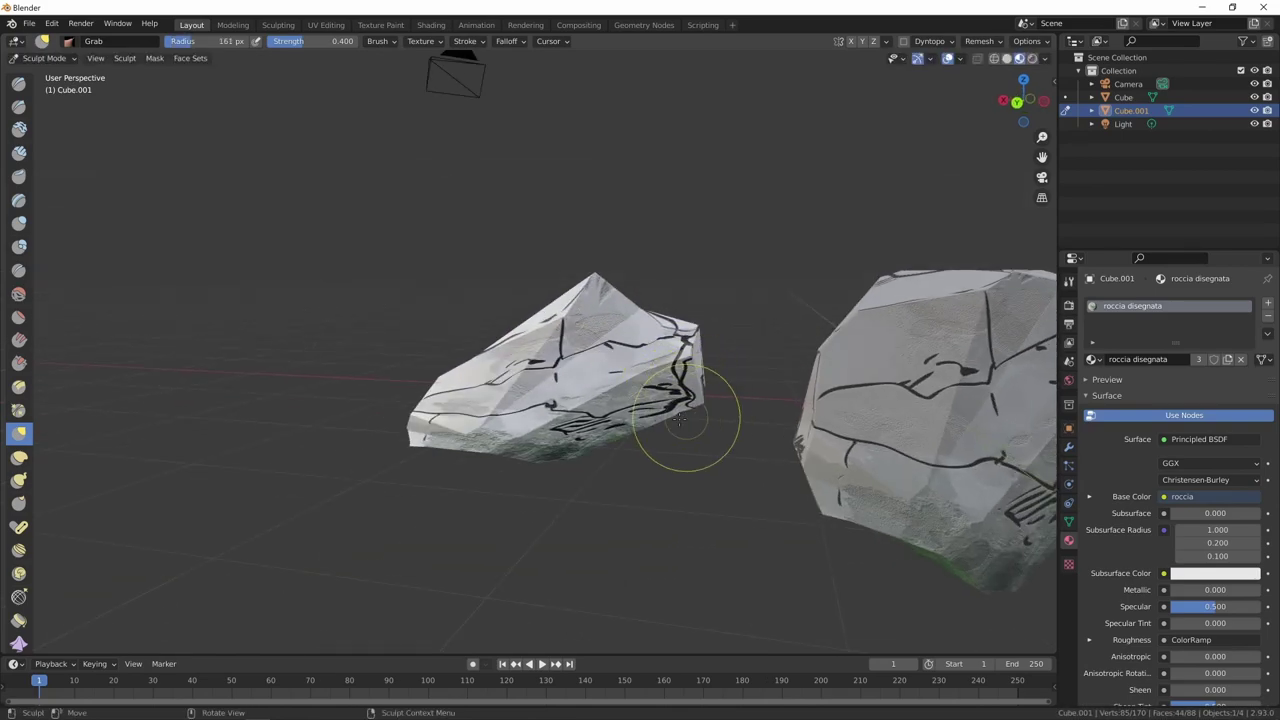
{"action": "key", "text": "f"}
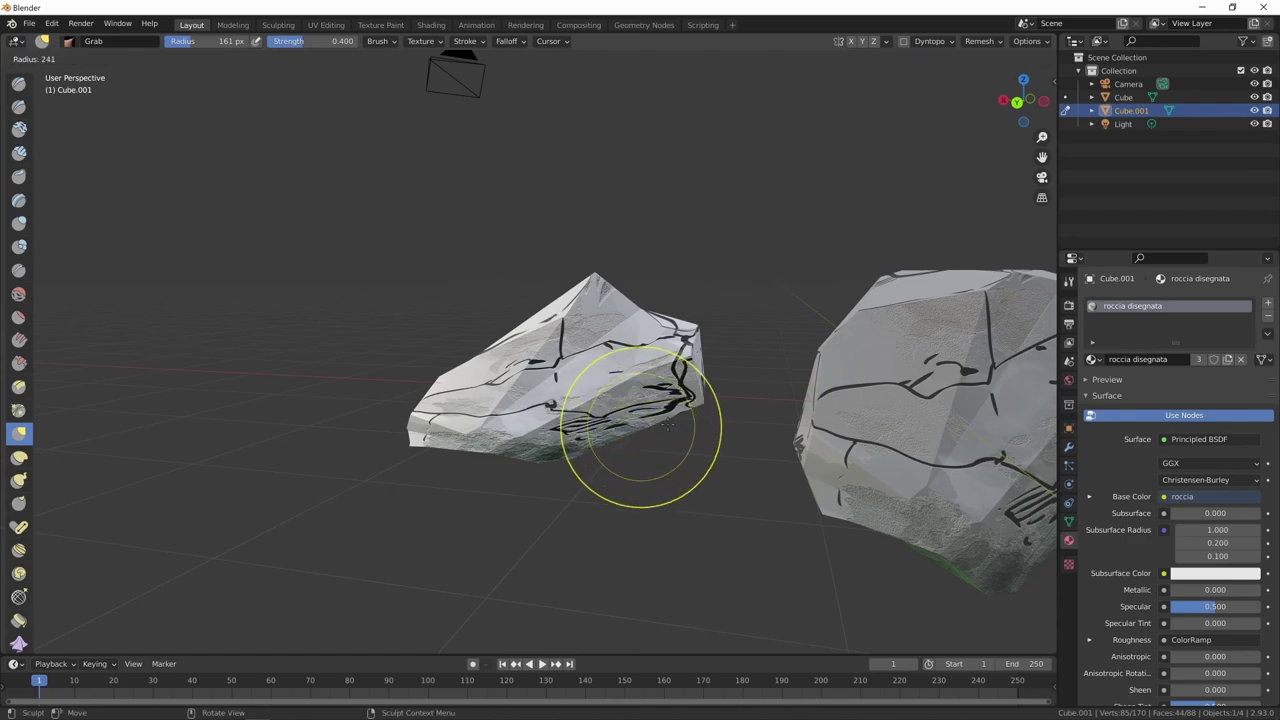
Step: Grab-sculpt the right rock's sides for a more irregular shape, then return to Object Mode
{"action": "mouse_move", "coordinate": [640, 425]}
{"action": "middle_mouse_down"}
{"action": "mouse_move", "coordinate": [637, 333]}
{"action": "mouse_move", "coordinate": [771, 371]}
{"action": "middle_mouse_up"}
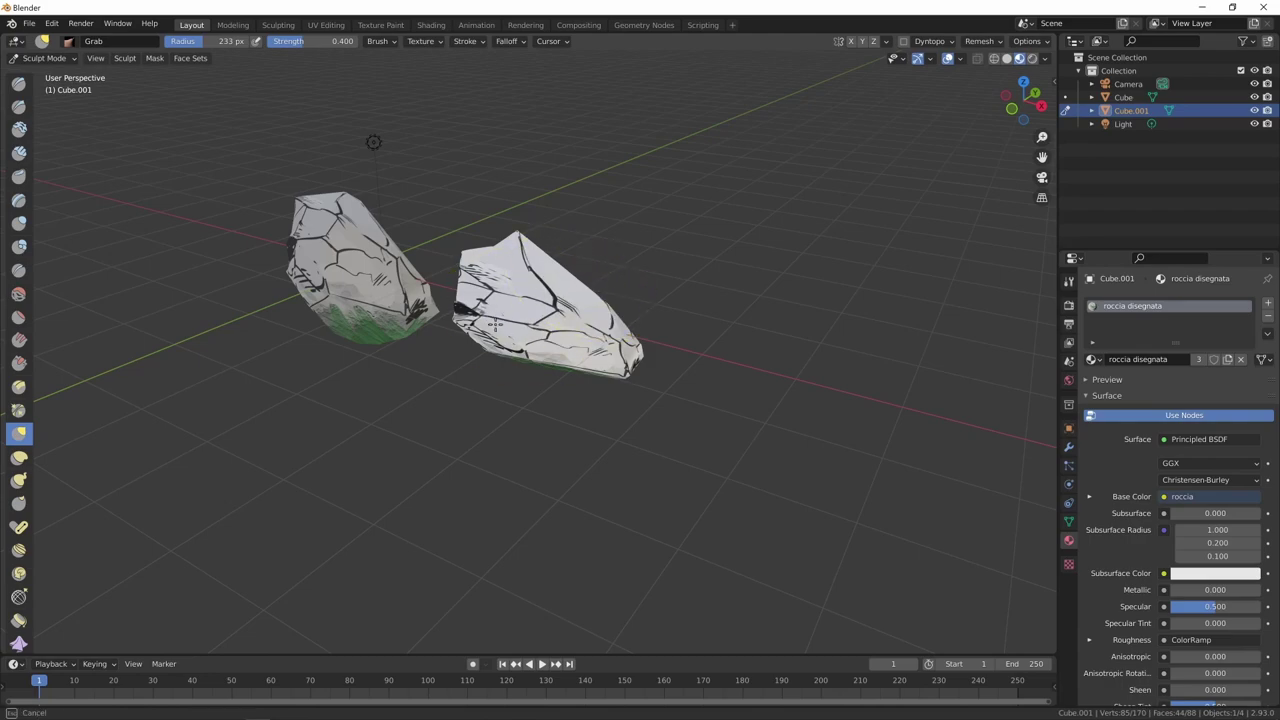
{"action": "middle_click_drag", "start_coordinate": [613, 277], "coordinate": [543, 299]}
{"action": "mouse_move", "coordinate": [507, 364]}
{"action": "middle_mouse_down"}
{"action": "mouse_move", "coordinate": [618, 439]}
{"action": "mouse_move", "coordinate": [651, 400]}
{"action": "middle_mouse_up"}
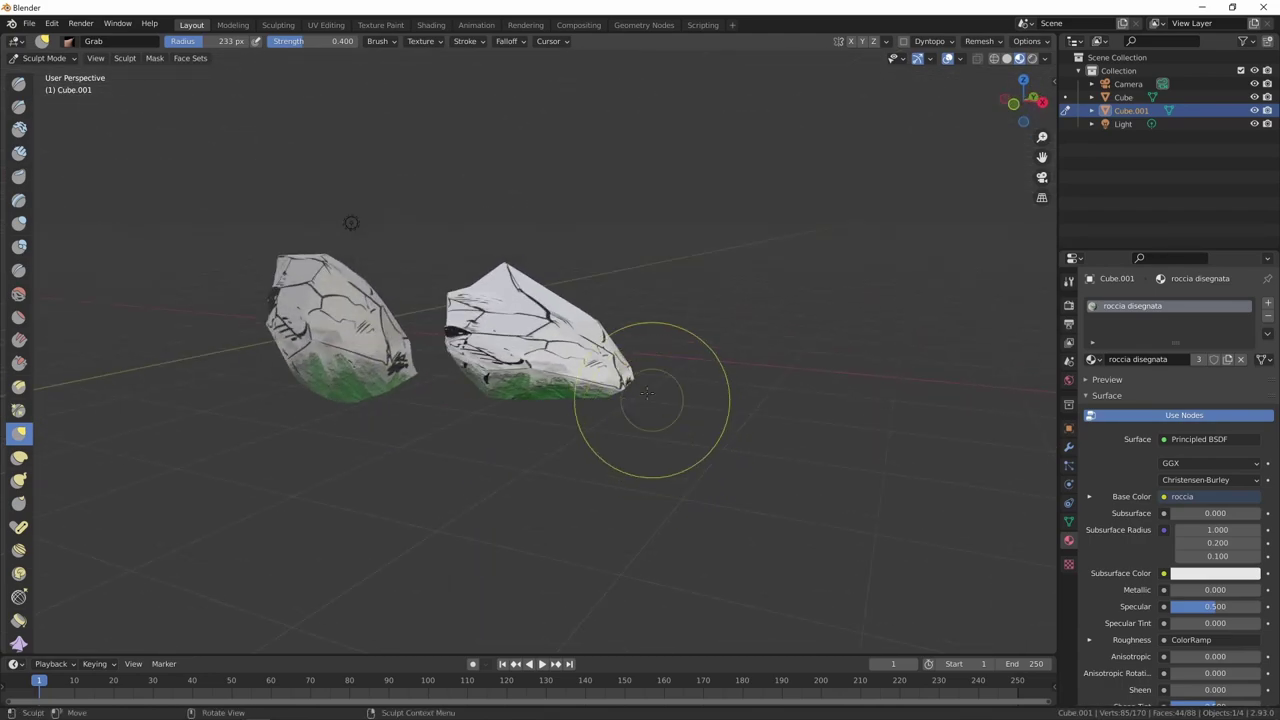
{"action": "scroll", "coordinate": [600, 329], "scroll_direction": "up", "scroll_amount": 3}
{"action": "mouse_move", "coordinate": [600, 329]}
{"action": "left_mouse_down"}
{"action": "mouse_move", "coordinate": [386, 320]}
{"action": "mouse_move", "coordinate": [513, 252]}
{"action": "left_mouse_up"}
{"action": "mouse_move", "coordinate": [513, 252]}
{"action": "middle_mouse_down"}
{"action": "mouse_move", "coordinate": [737, 286]}
{"action": "mouse_move", "coordinate": [695, 236]}
{"action": "mouse_move", "coordinate": [800, 430]}
{"action": "mouse_move", "coordinate": [656, 443]}
{"action": "middle_mouse_up"}
{"action": "scroll", "coordinate": [695, 236], "scroll_direction": "up", "scroll_amount": 3}
{"action": "key", "text": "ctrl+Tab"}
Step: Apply rotation and scale to the left rock, Cube.001
{"action": "key", "text": "ctrl+a"}
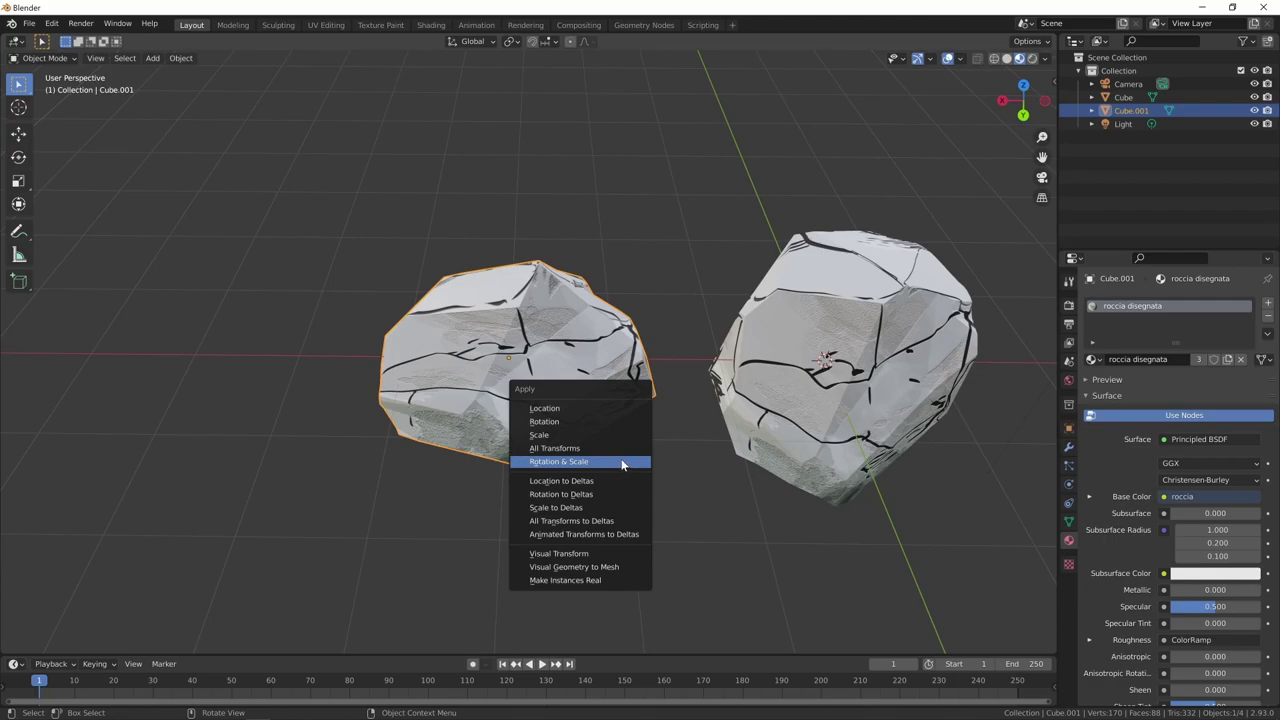
{"action": "left_click", "coordinate": [619, 463]}
{"action": "mouse_move", "coordinate": [739, 497]}
{"action": "middle_mouse_down"}
{"action": "mouse_move", "coordinate": [820, 462]}
{"action": "mouse_move", "coordinate": [732, 426]}
{"action": "mouse_move", "coordinate": [625, 424]}
{"action": "mouse_move", "coordinate": [812, 455]}
{"action": "middle_mouse_up"}
Step: Move the right rock further to the right and reselect the left rock
{"action": "left_click", "coordinate": [812, 455]}
{"action": "left_click_drag", "start_coordinate": [678, 445], "coordinate": [728, 445]}
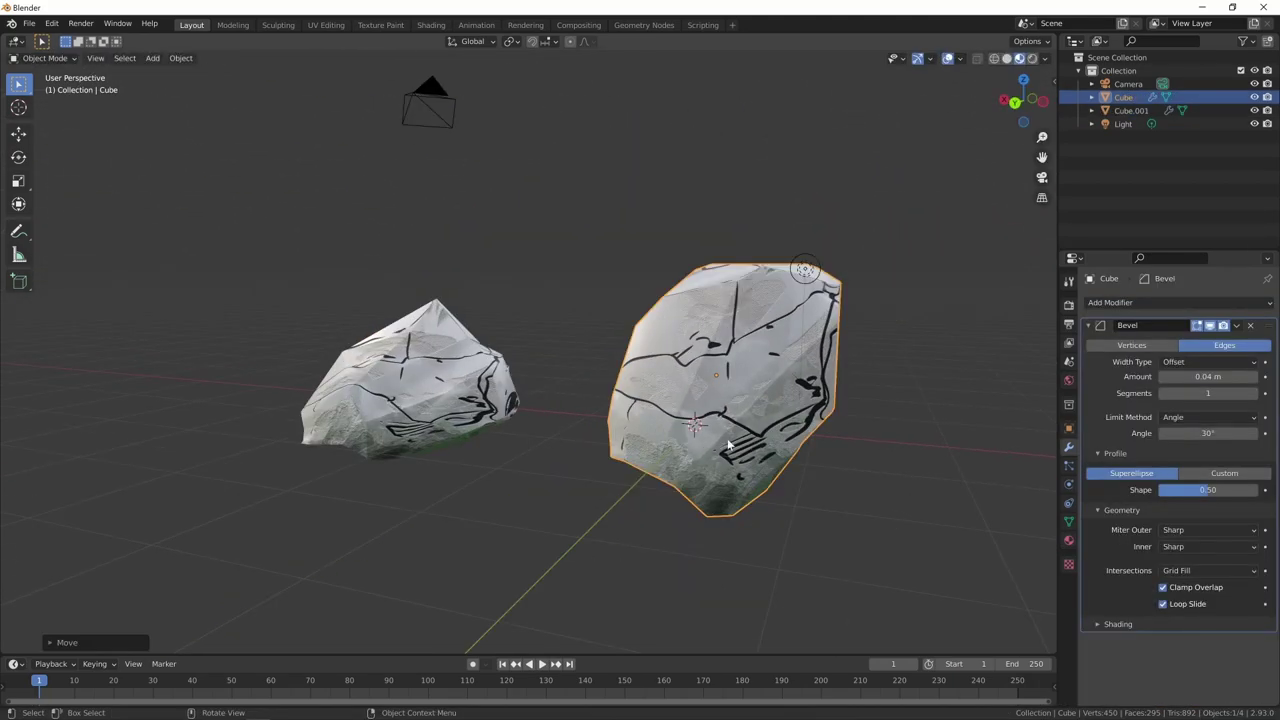
{"action": "left_click", "coordinate": [420, 390]}
{"action": "mouse_move", "coordinate": [420, 390]}
{"action": "middle_mouse_down"}
{"action": "mouse_move", "coordinate": [510, 443]}
{"action": "mouse_move", "coordinate": [622, 467]}
{"action": "middle_mouse_up"}
{"action": "key", "text": "shift+a"}
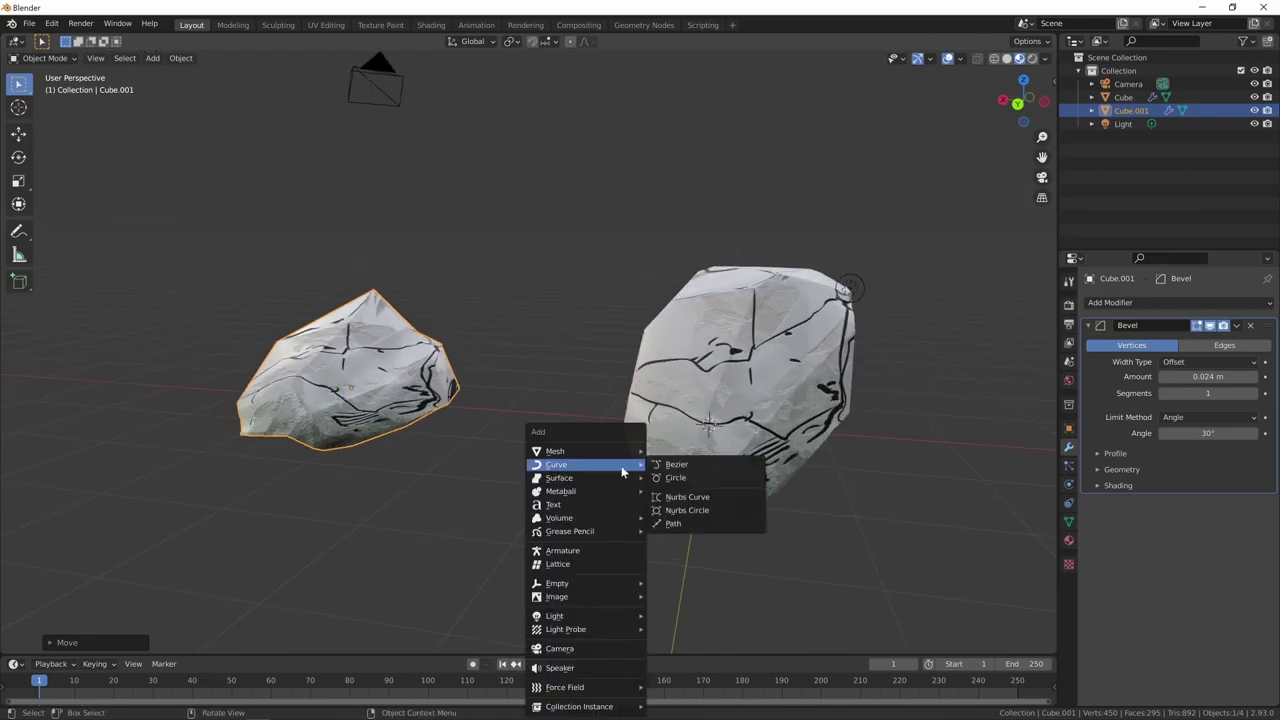
Step: Add a plane under the rocks, scale it up into a floor and rotate it around Z
{"action": "mouse_move", "coordinate": [555, 451]}
{"action": "left_click", "coordinate": [744, 455]}
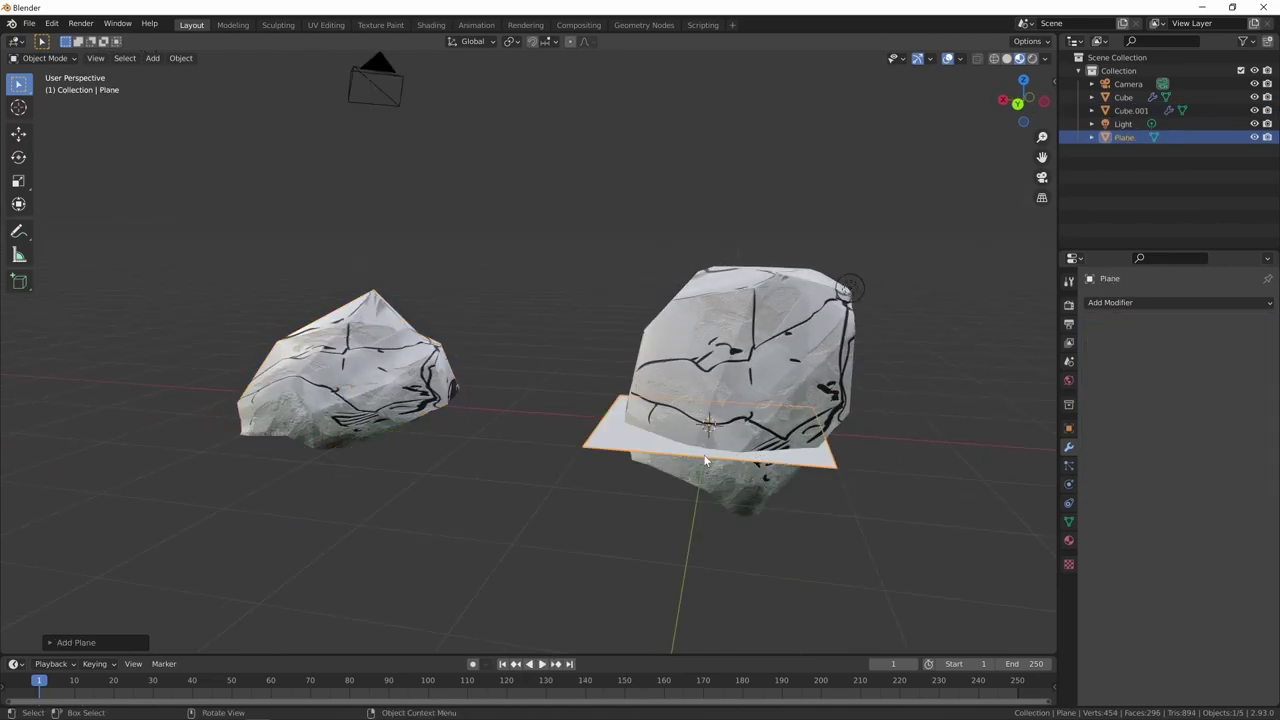
{"action": "key", "text": "s"}
{"action": "left_click", "coordinate": [852, 506]}
{"action": "key", "text": "Delete"}
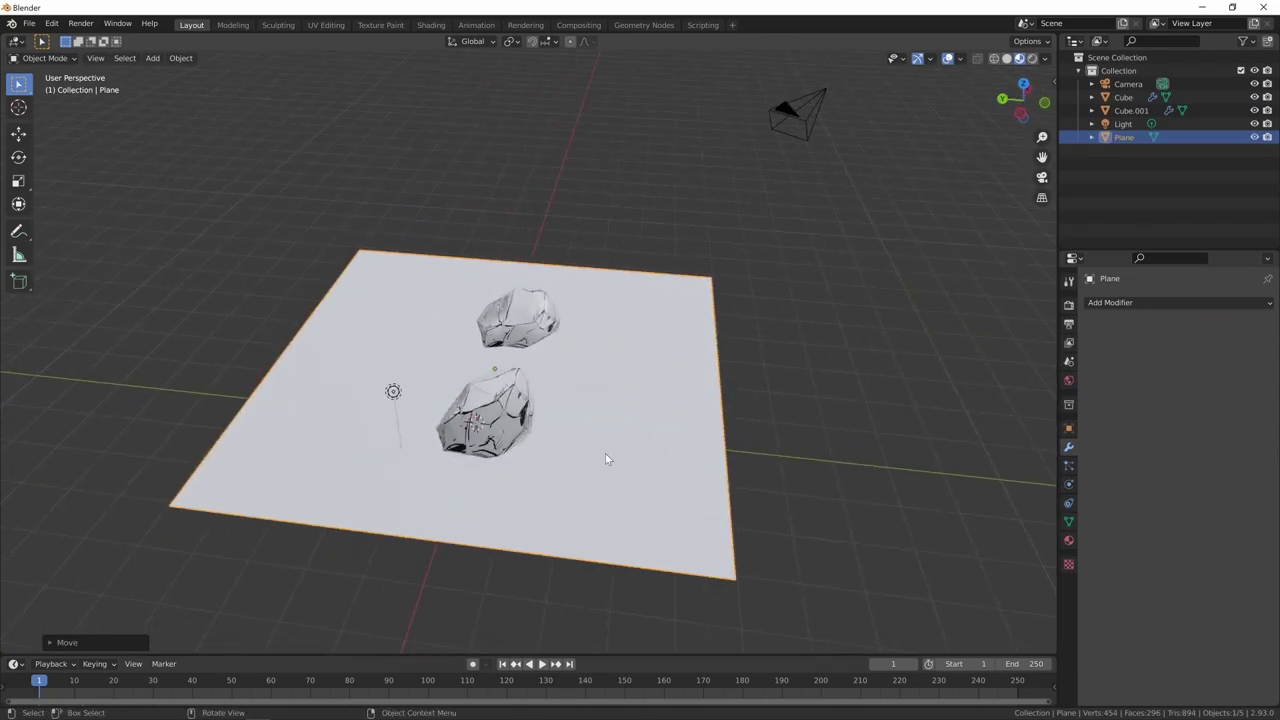
{"action": "key", "text": "r"}
{"action": "key", "text": "z"}
{"action": "left_click", "coordinate": [650, 449]}
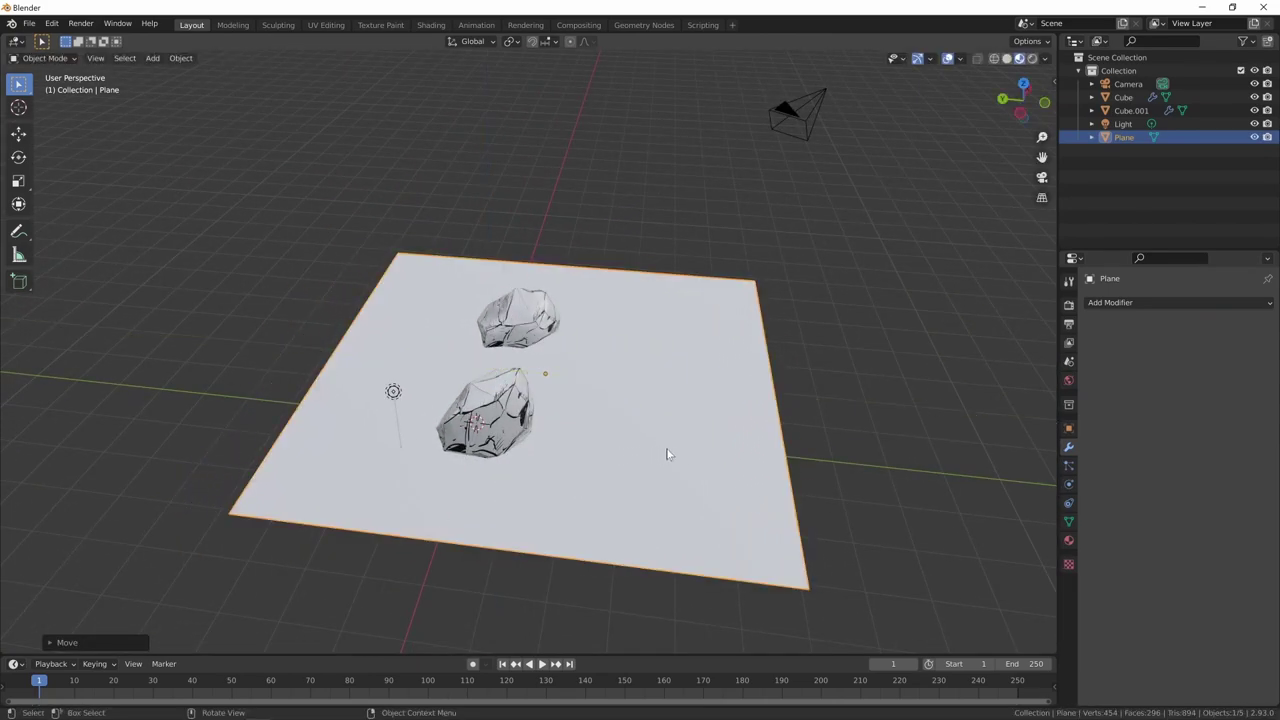
{"action": "middle_click_drag", "start_coordinate": [669, 449], "coordinate": [787, 417]}
Step: Extrude the plane's far edge upward into a vertical backdrop wall
{"action": "key", "text": "Tab"}
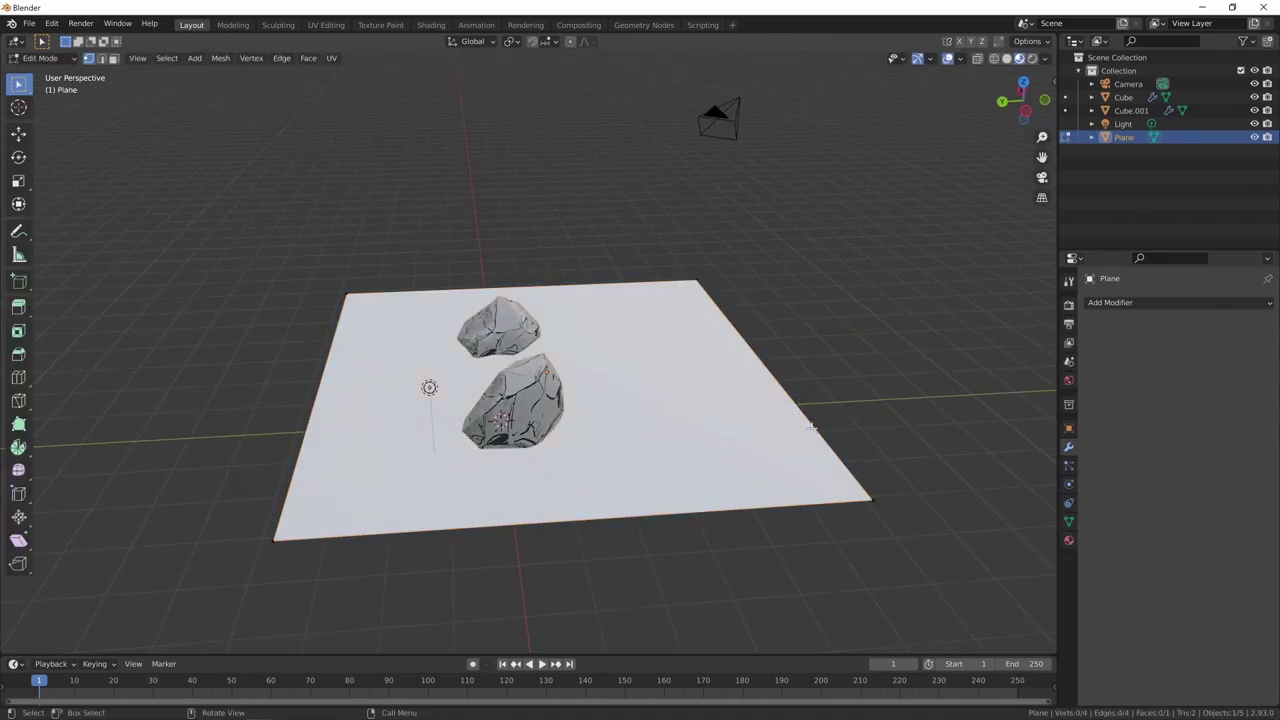
{"action": "key", "text": "2"}
{"action": "left_click", "coordinate": [813, 428]}
{"action": "mouse_move", "coordinate": [813, 428]}
{"action": "middle_mouse_down"}
{"action": "mouse_move", "coordinate": [846, 423]}
{"action": "mouse_move", "coordinate": [797, 475]}
{"action": "middle_mouse_up"}
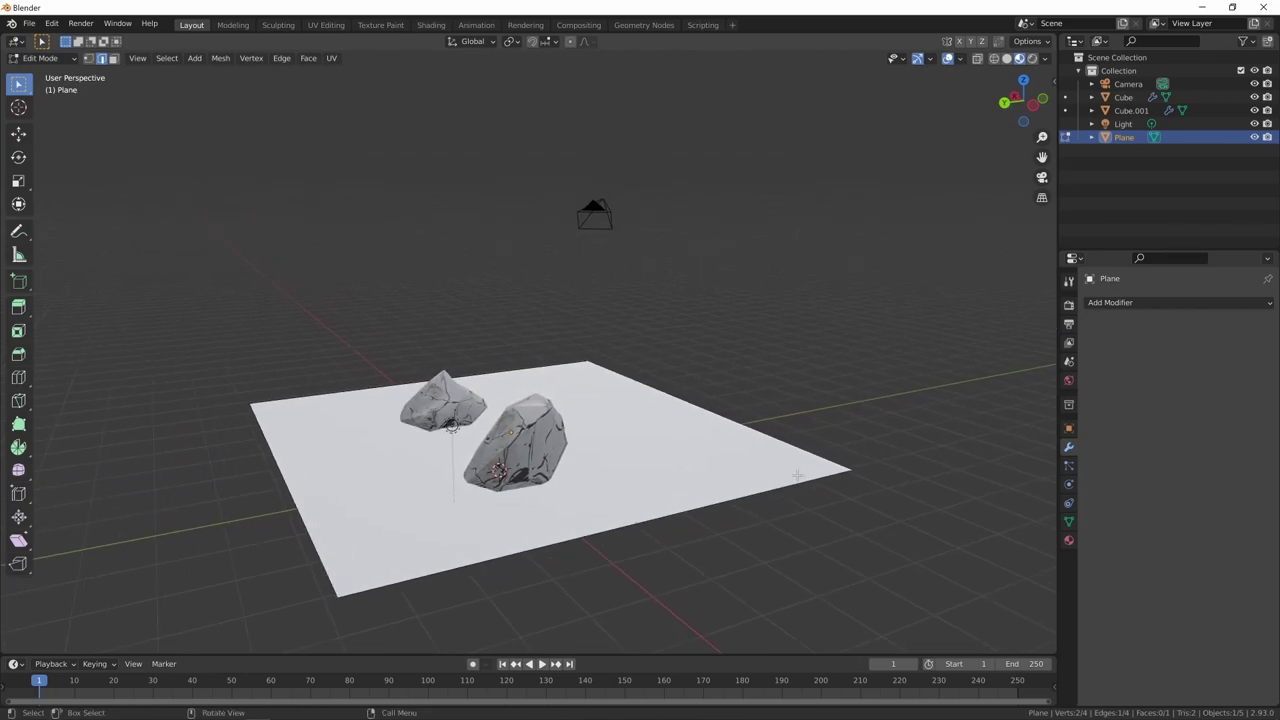
{"action": "key", "text": "e"}
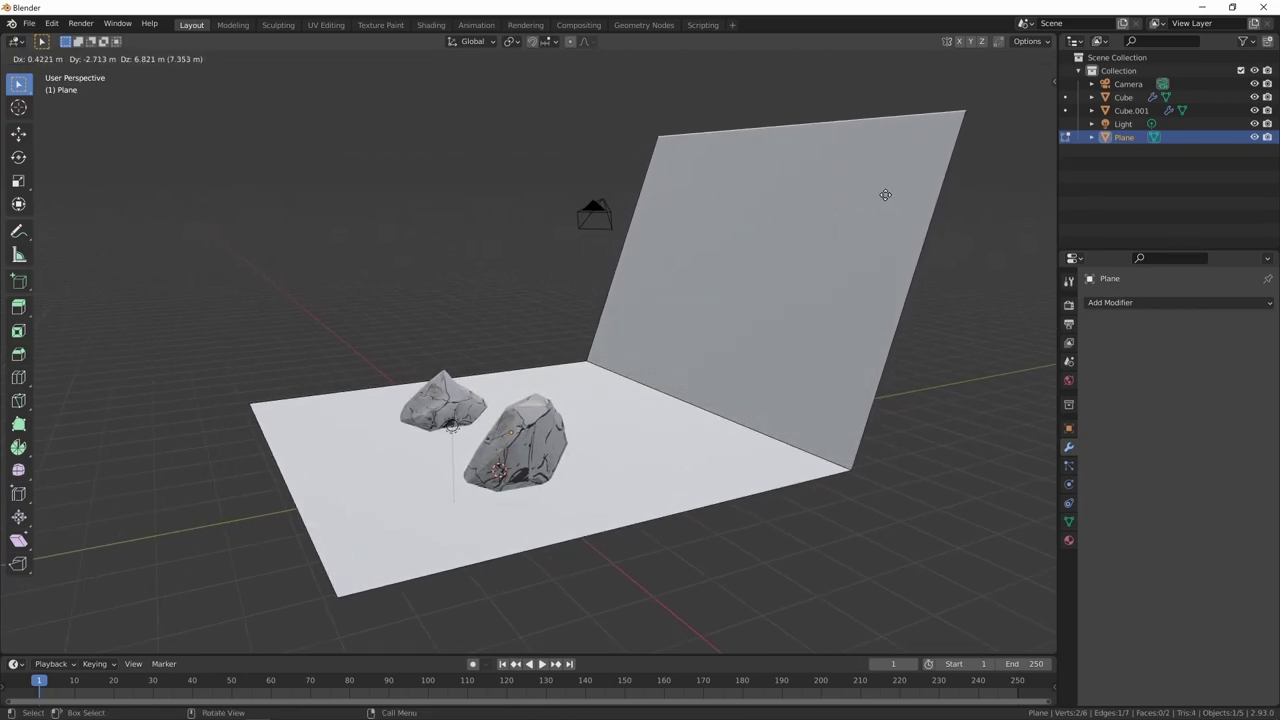
{"action": "left_click", "coordinate": [885, 194]}
{"action": "mouse_move", "coordinate": [885, 194]}
{"action": "middle_mouse_down"}
{"action": "mouse_move", "coordinate": [800, 380]}
{"action": "mouse_move", "coordinate": [760, 430]}
{"action": "middle_mouse_up"}
{"action": "scroll", "coordinate": [744, 437], "scroll_direction": "up", "scroll_amount": 3}
{"action": "key", "text": "Tab"}
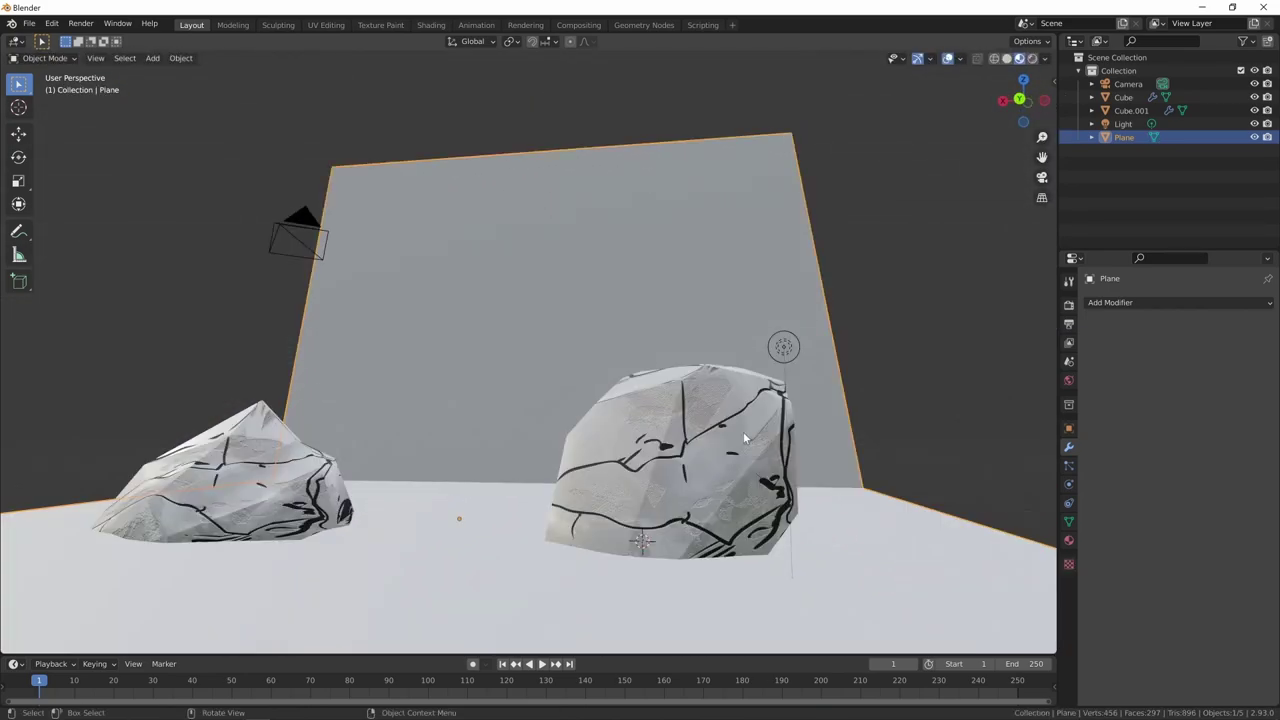
Step: Look through the scene camera and reframe it closer on the rocks using the sidebar View settings
{"action": "key", "text": "KP_0"}
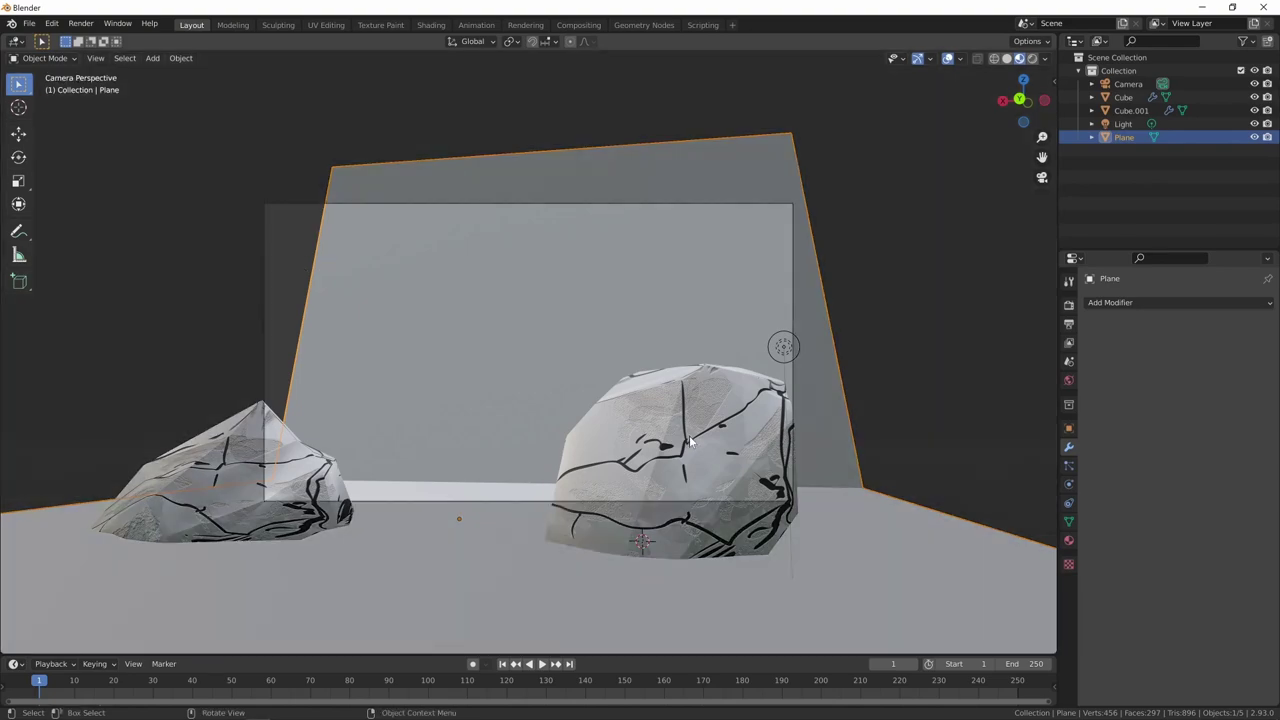
{"action": "key", "text": "n"}
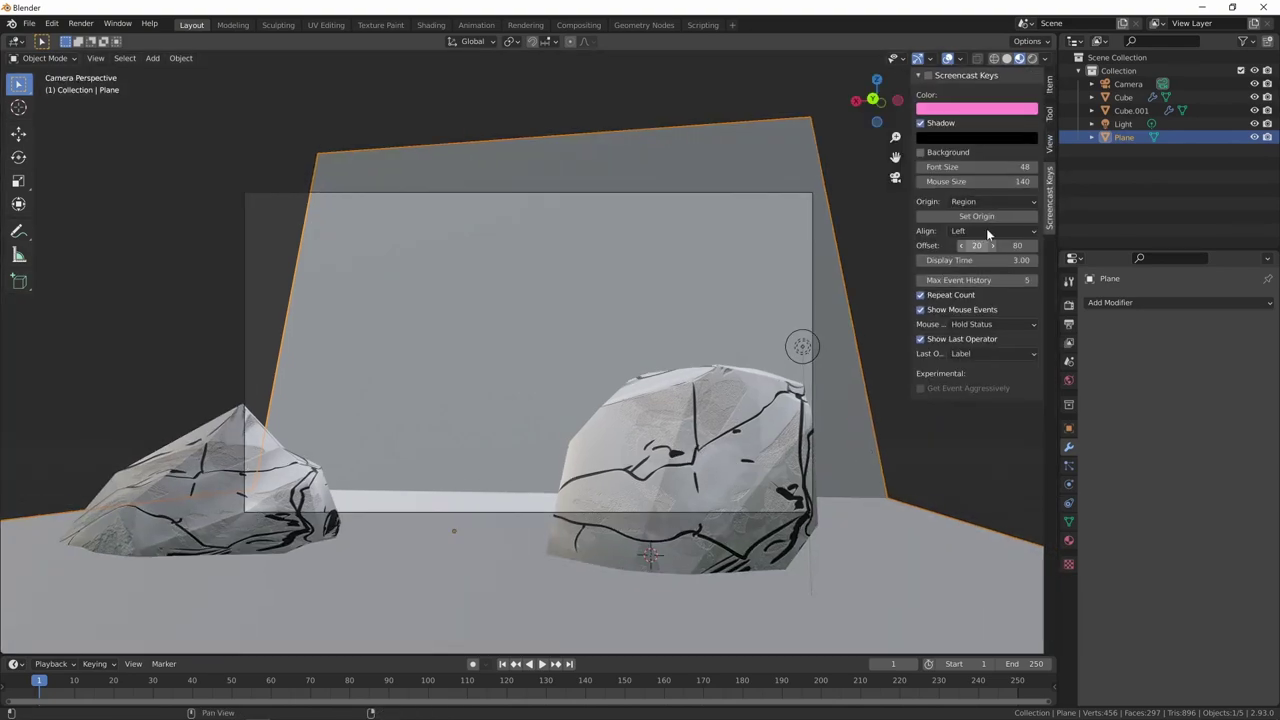
{"action": "left_click", "coordinate": [1050, 148]}
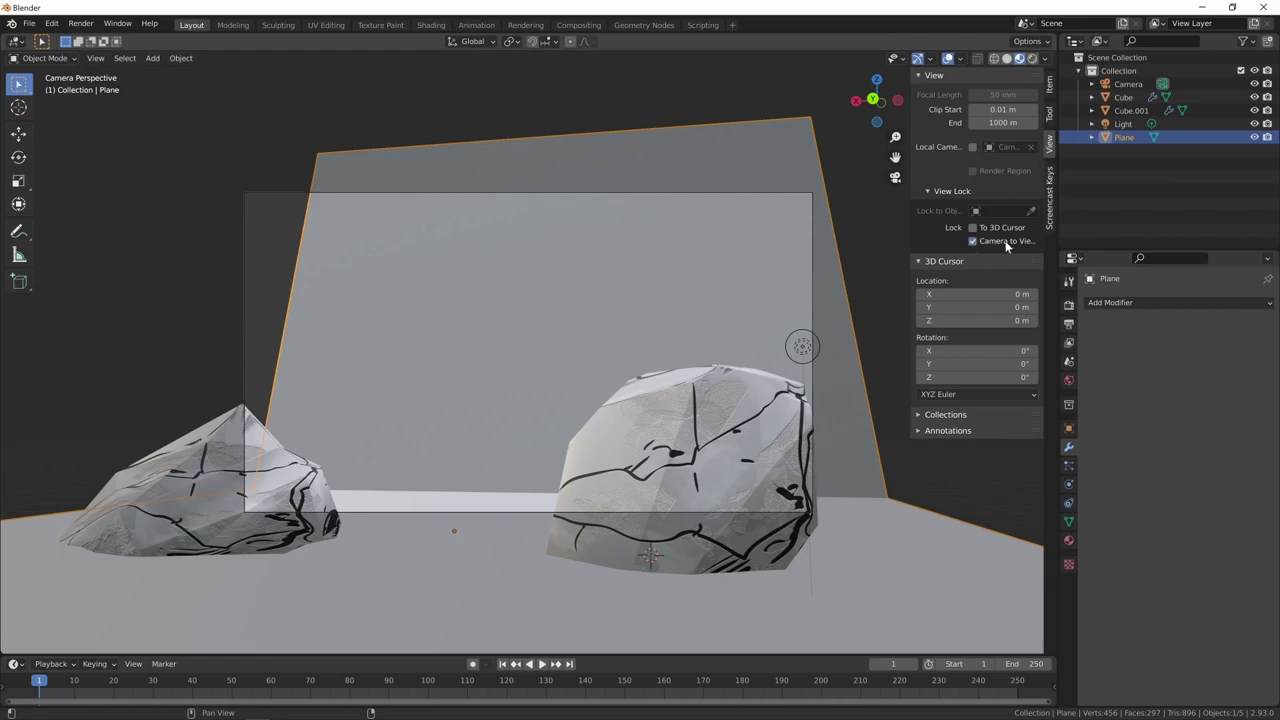
{"action": "mouse_move", "coordinate": [699, 471]}
{"action": "middle_mouse_down"}
{"action": "mouse_move", "coordinate": [688, 490]}
{"action": "mouse_move", "coordinate": [689, 416]}
{"action": "middle_mouse_up"}
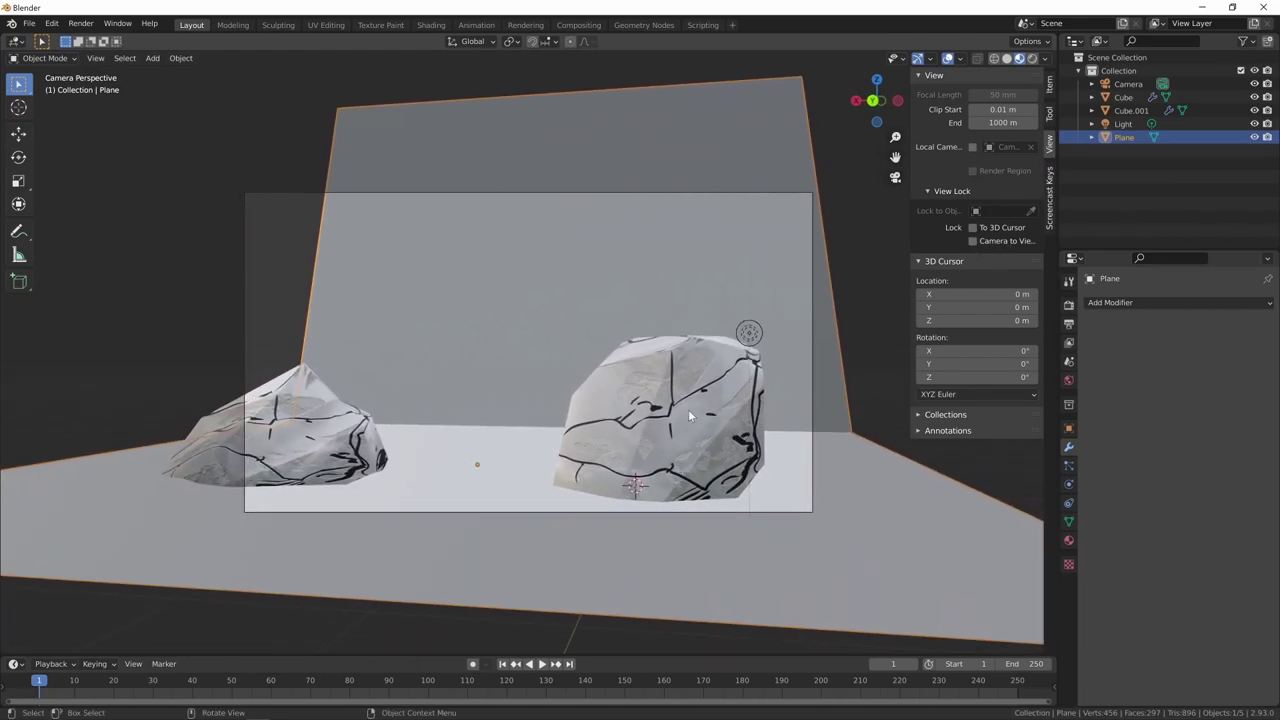
Step: Scale the backdrop plane larger and shift it left and up to fill the shot
{"action": "key", "text": "s"}
{"action": "left_click", "coordinate": [867, 436]}
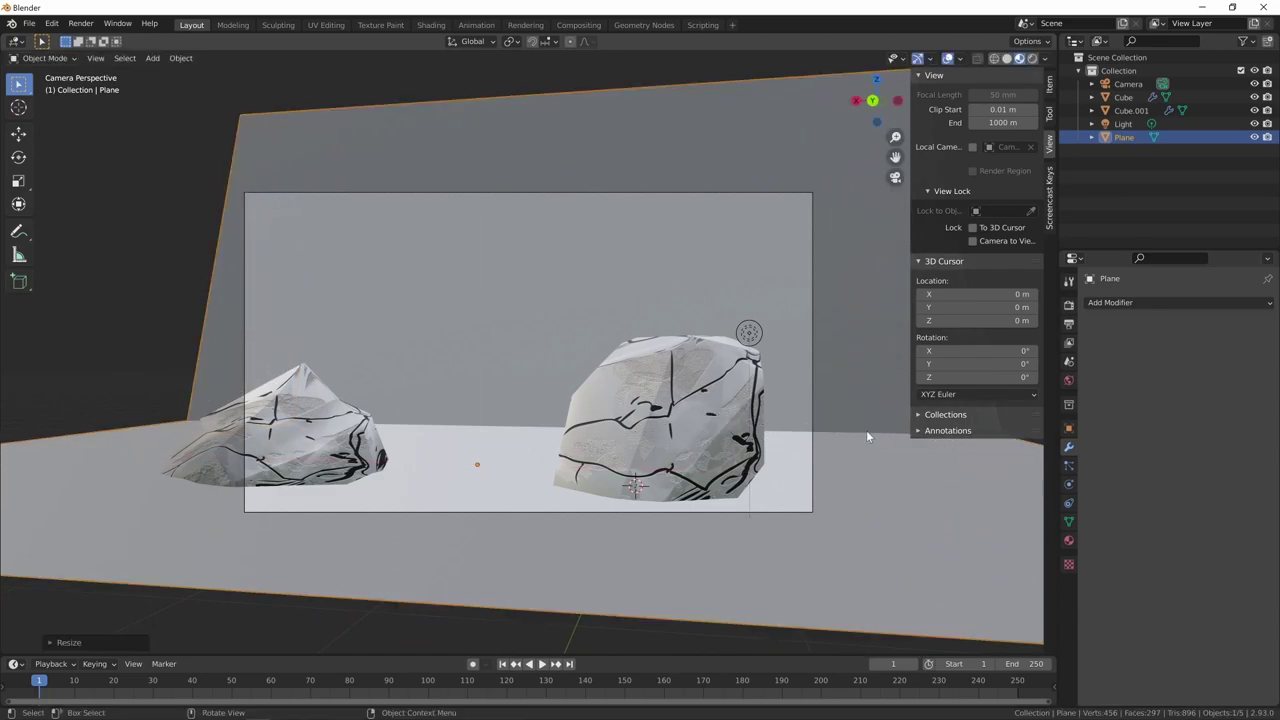
{"action": "key", "text": "g"}
{"action": "left_click", "coordinate": [783, 449]}
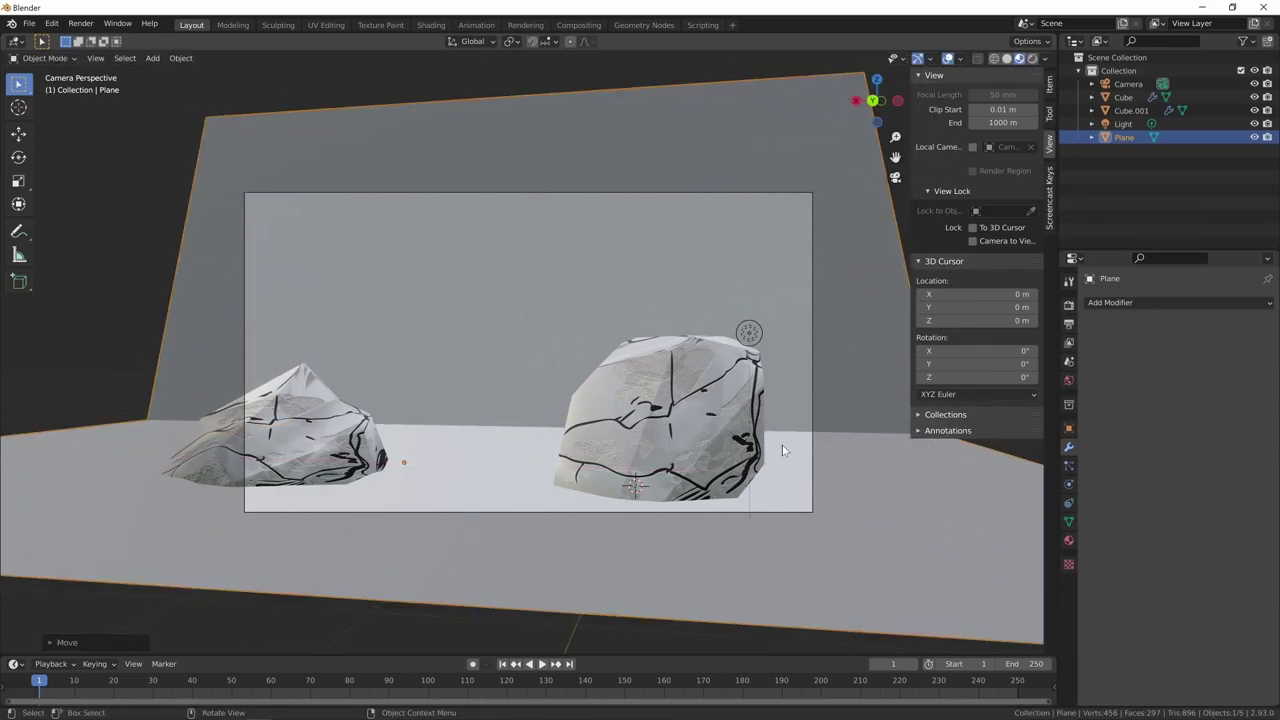
{"action": "key", "text": "Tab"}
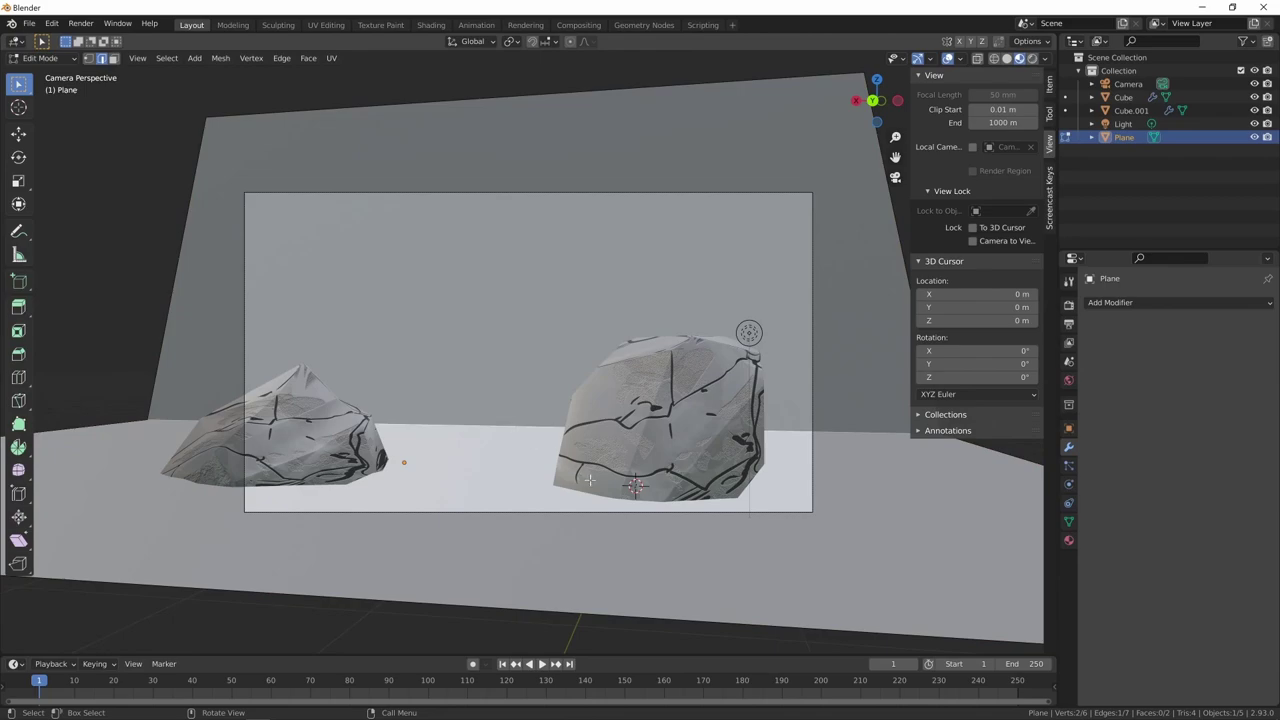
Step: Bevel the floor-to-wall edge with 5 segments and shade the backdrop smooth
{"action": "key", "text": "ctrl+b"}
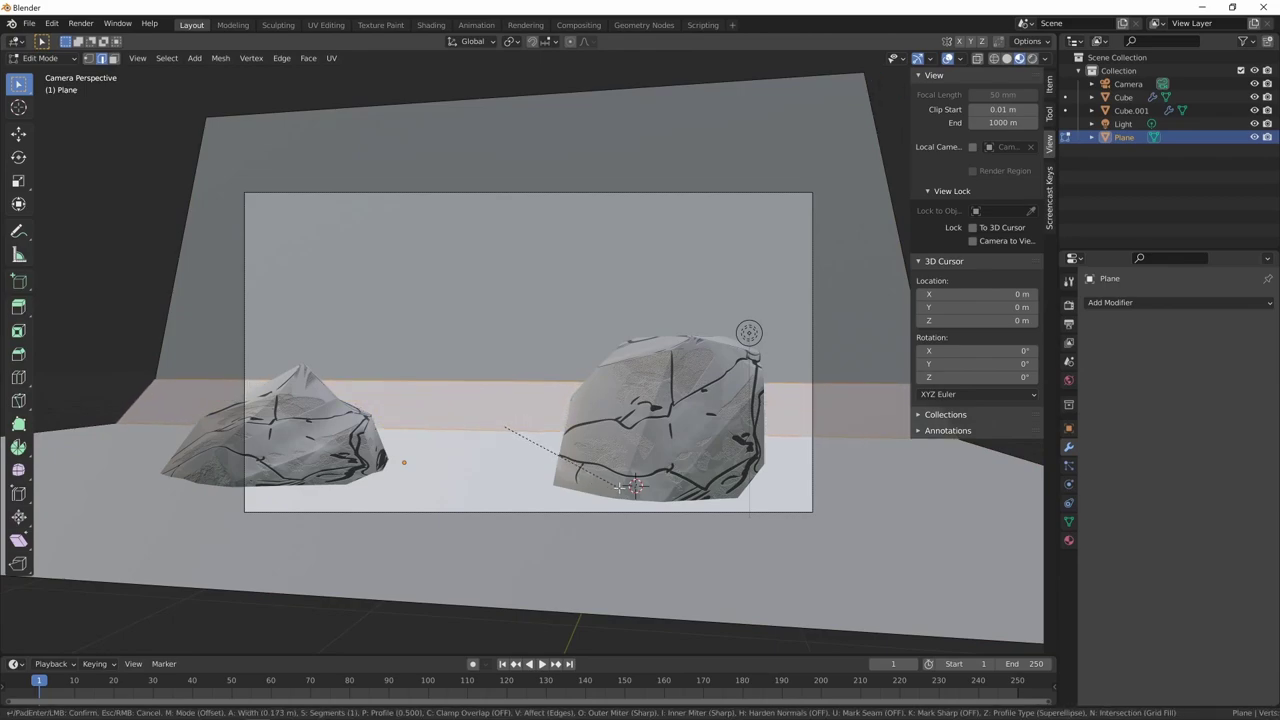
{"action": "scroll", "coordinate": [620, 490], "scroll_direction": "up", "scroll_amount": 2}
{"action": "scroll", "coordinate": [625, 497], "scroll_direction": "up", "scroll_amount": 2}
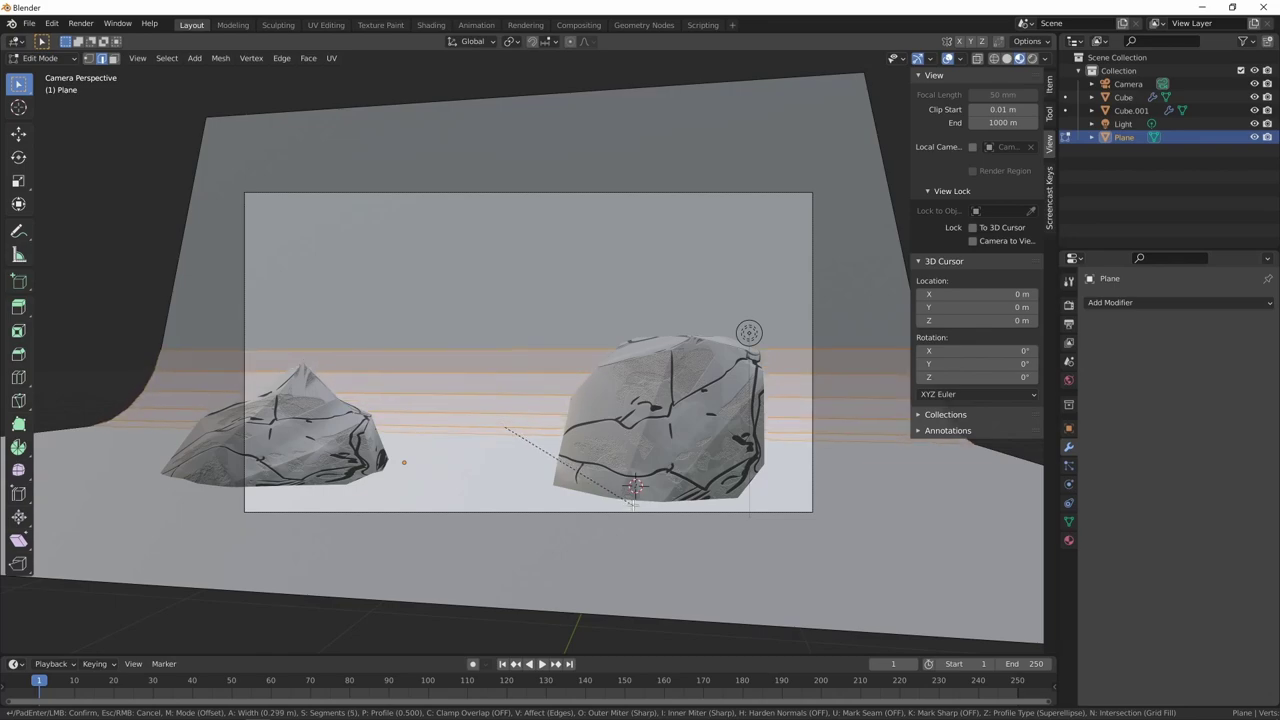
{"action": "left_click", "coordinate": [633, 502]}
{"action": "key", "text": "Tab"}
{"action": "right_click", "coordinate": [623, 307]}
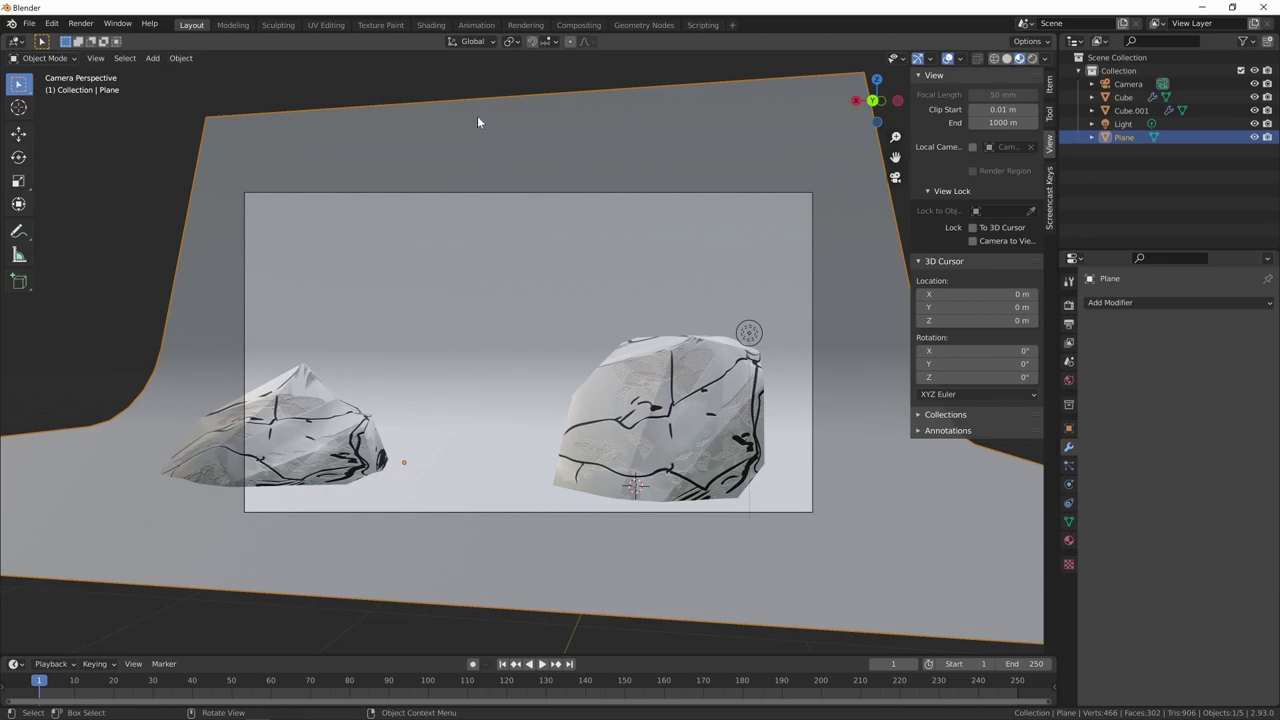
Step: In the UV Editing workspace, select the whole backdrop mesh and unwrap it with Smart UV Project
{"action": "left_click", "coordinate": [326, 24]}
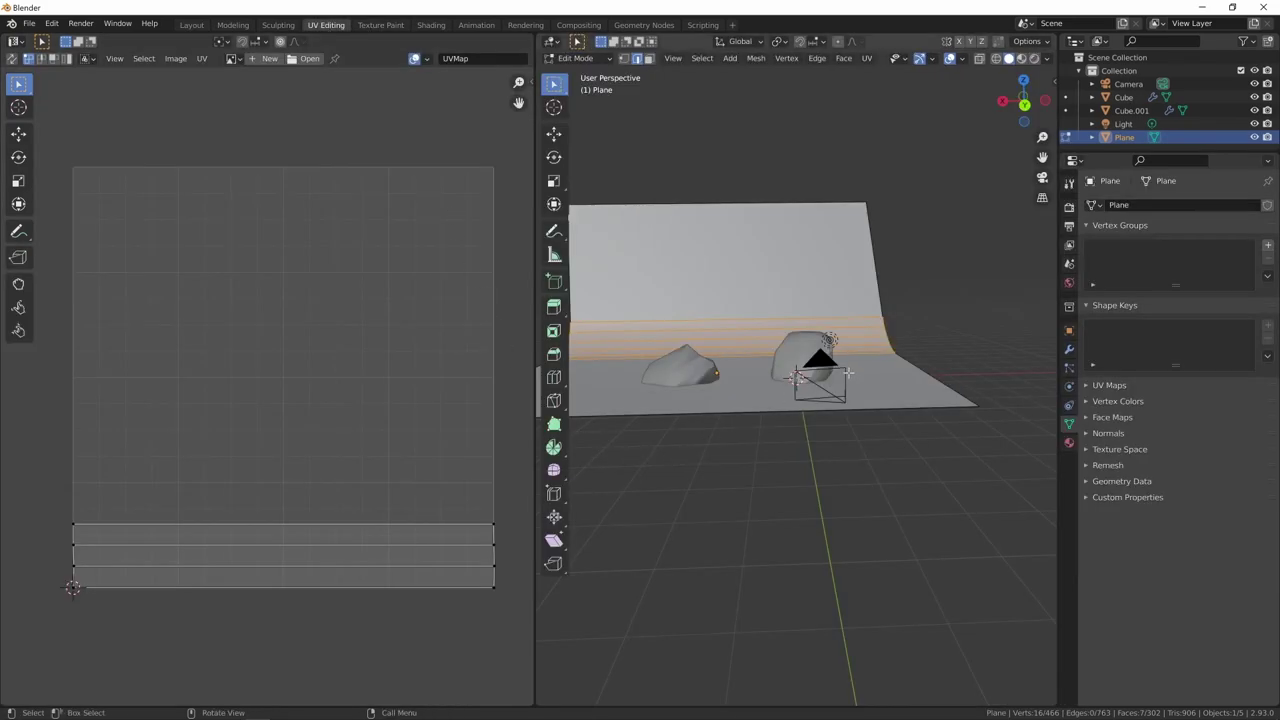
{"action": "key", "text": "a"}
{"action": "key", "text": "u"}
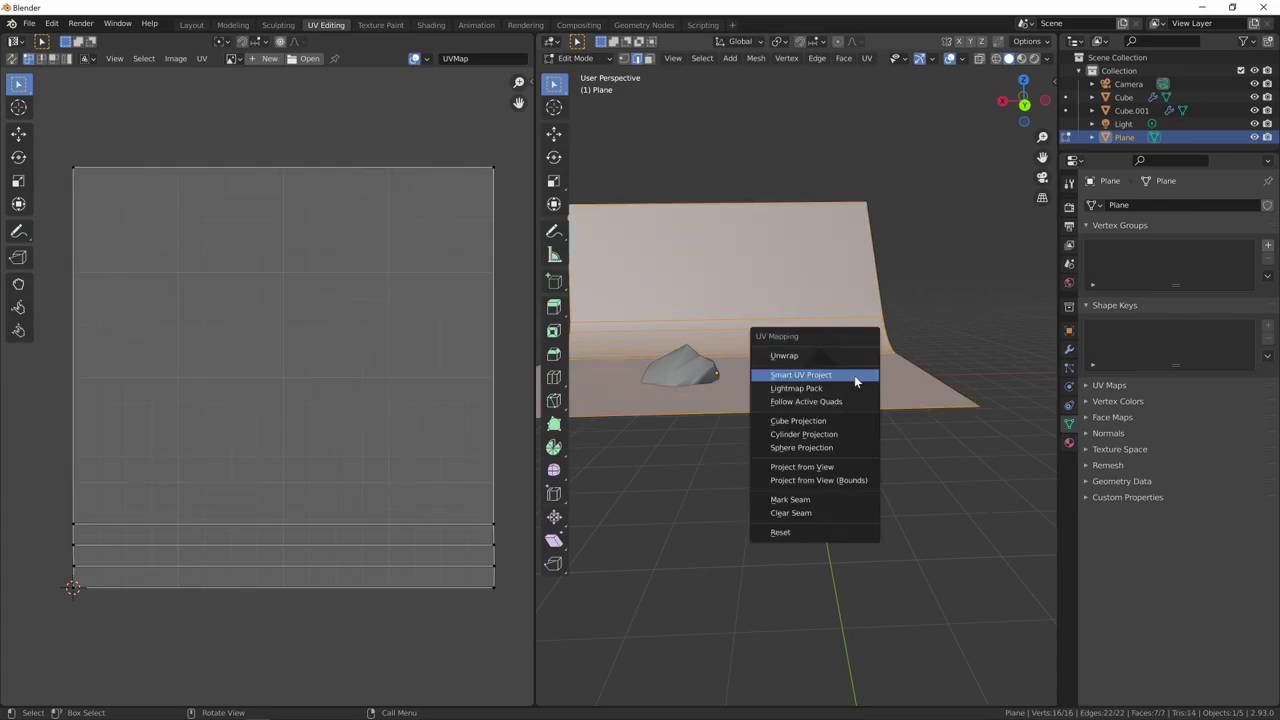
{"action": "left_click", "coordinate": [854, 375]}
{"action": "left_click", "coordinate": [866, 482]}
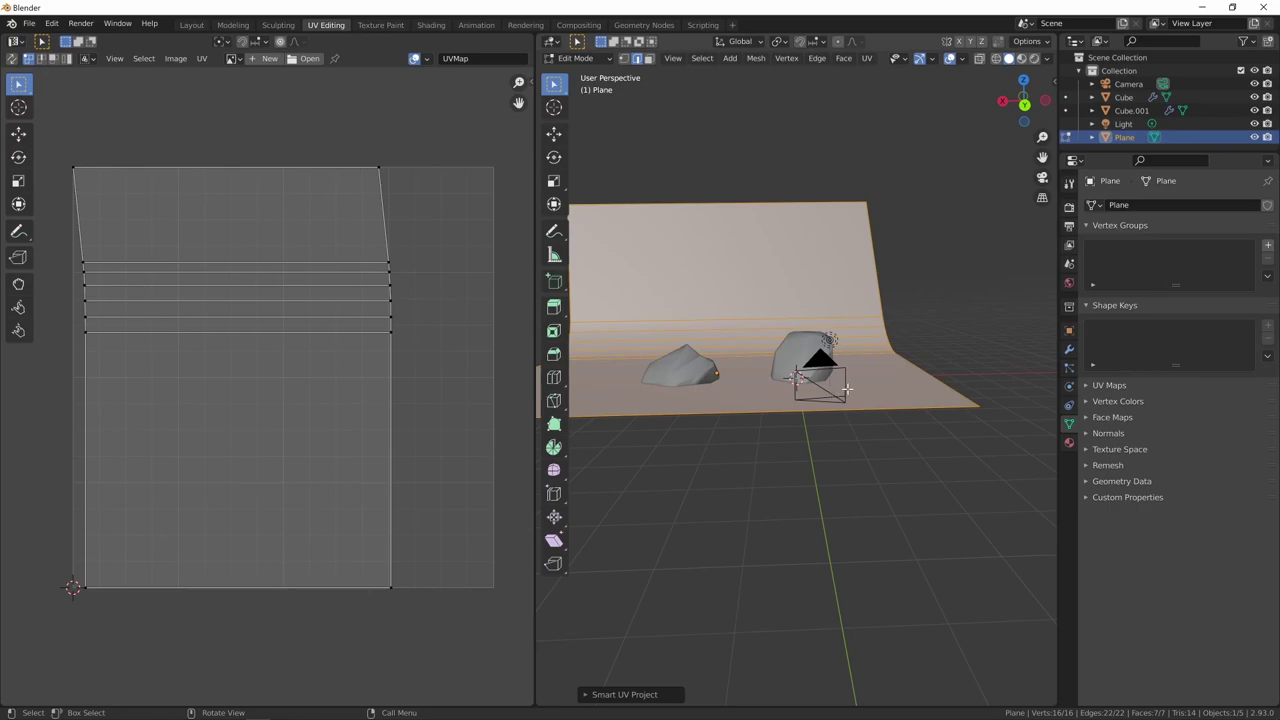
Step: In Texture Paint, view through the camera and zoom closer to the rocks
{"action": "left_click", "coordinate": [397, 28]}
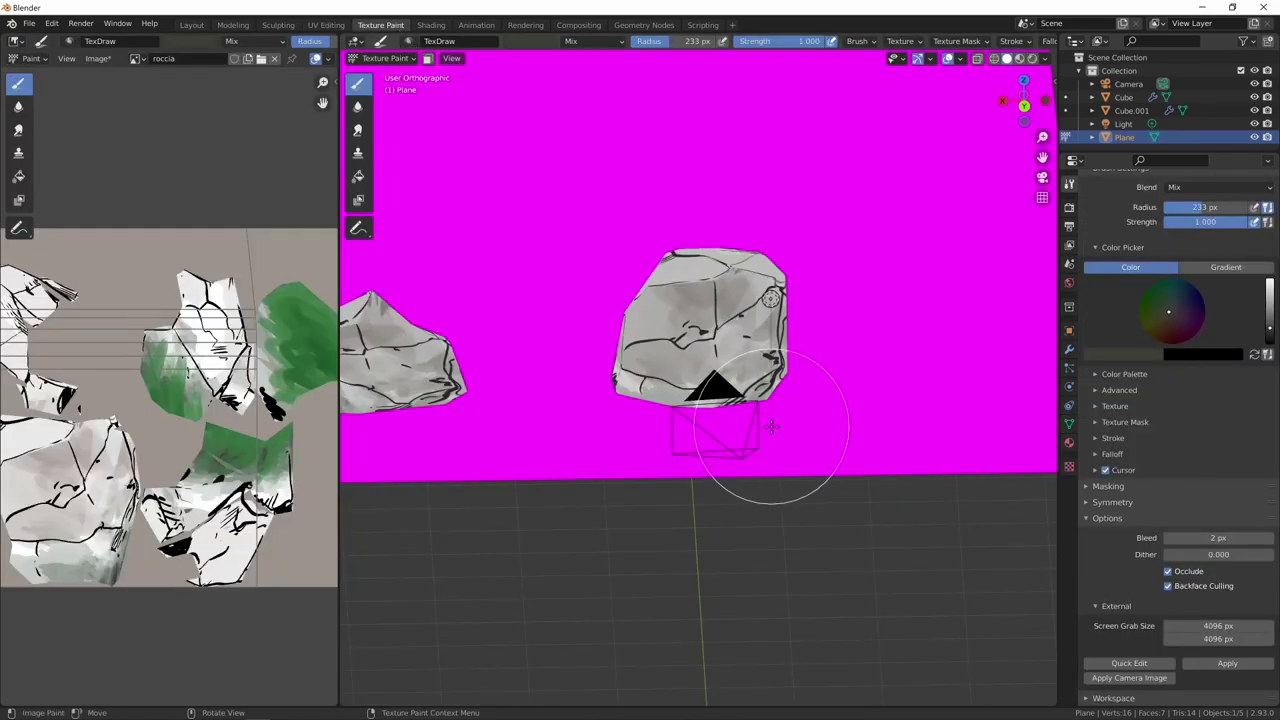
{"action": "key", "text": "KP_0"}
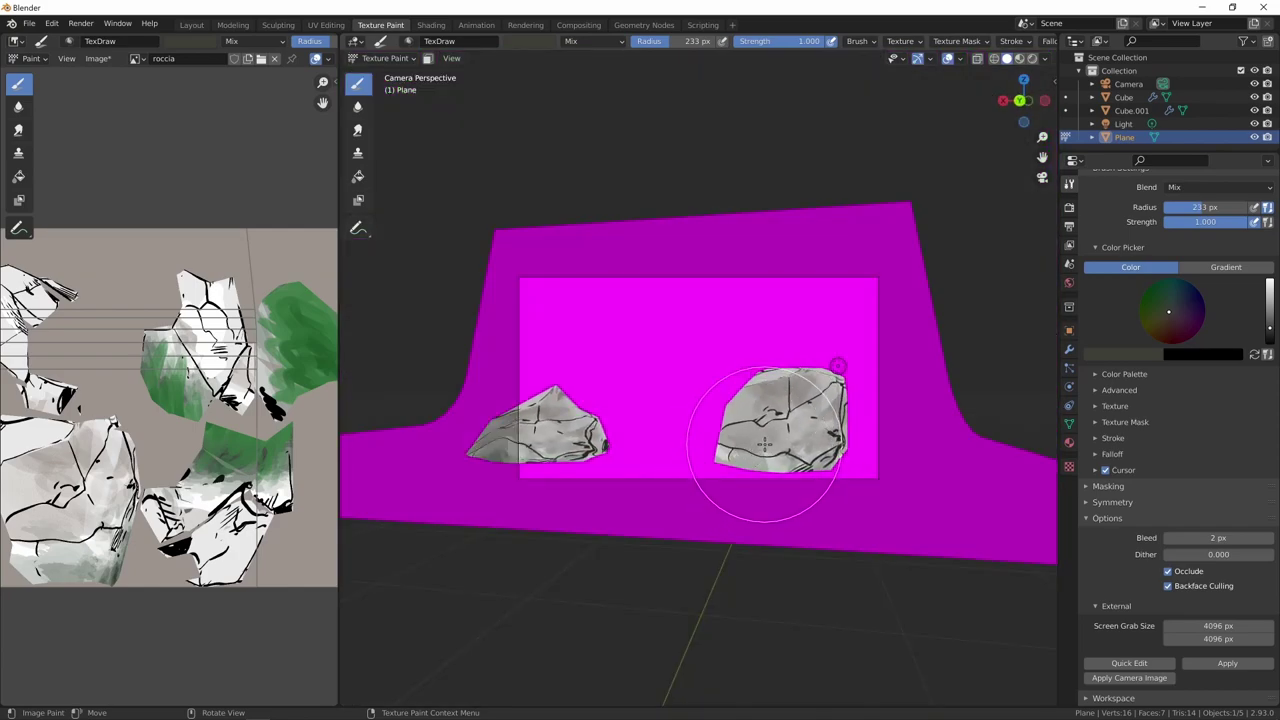
{"action": "middle_click_drag", "start_coordinate": [757, 455], "coordinate": [928, 350], "text": "ctrl"}
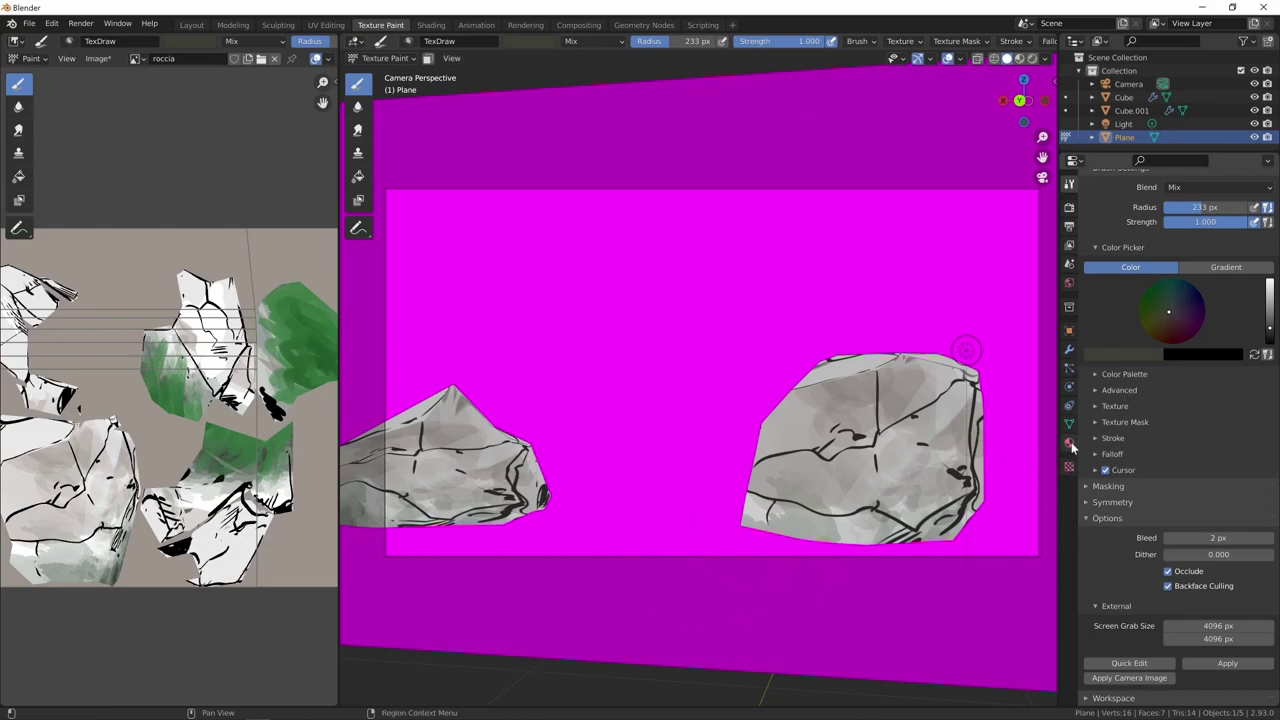
{"action": "scroll", "coordinate": [1178, 289], "scroll_direction": "up", "scroll_amount": 5}
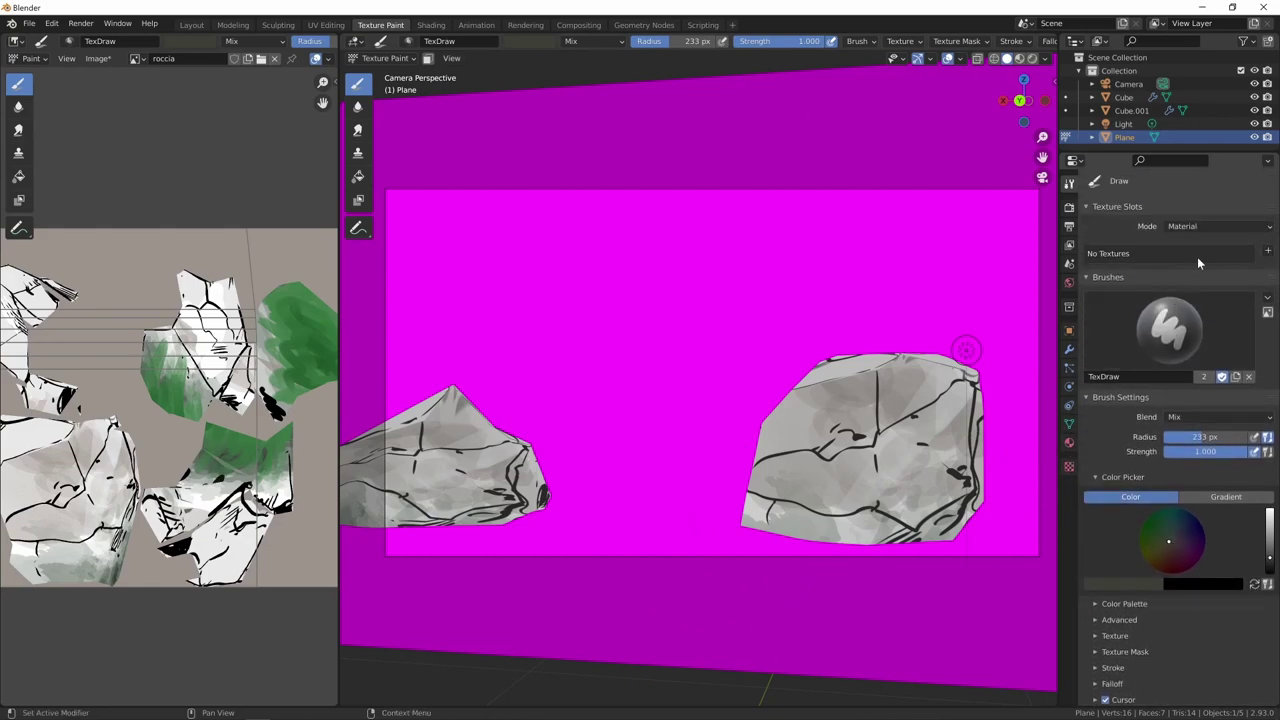
Step: Add a 4096×4096 Base Color paint texture named 'fondo' filled with light cream
{"action": "left_click", "coordinate": [1268, 251]}
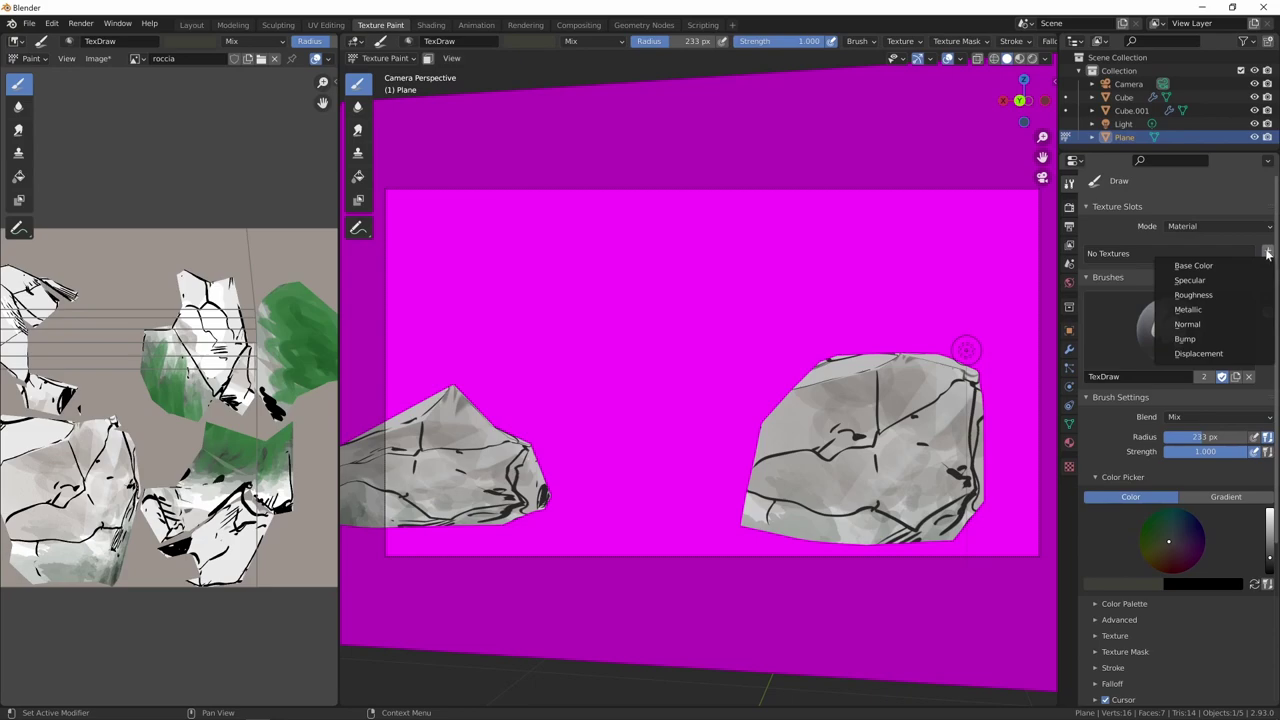
{"action": "left_click", "coordinate": [1224, 266]}
{"action": "type", "text": "fondo"}
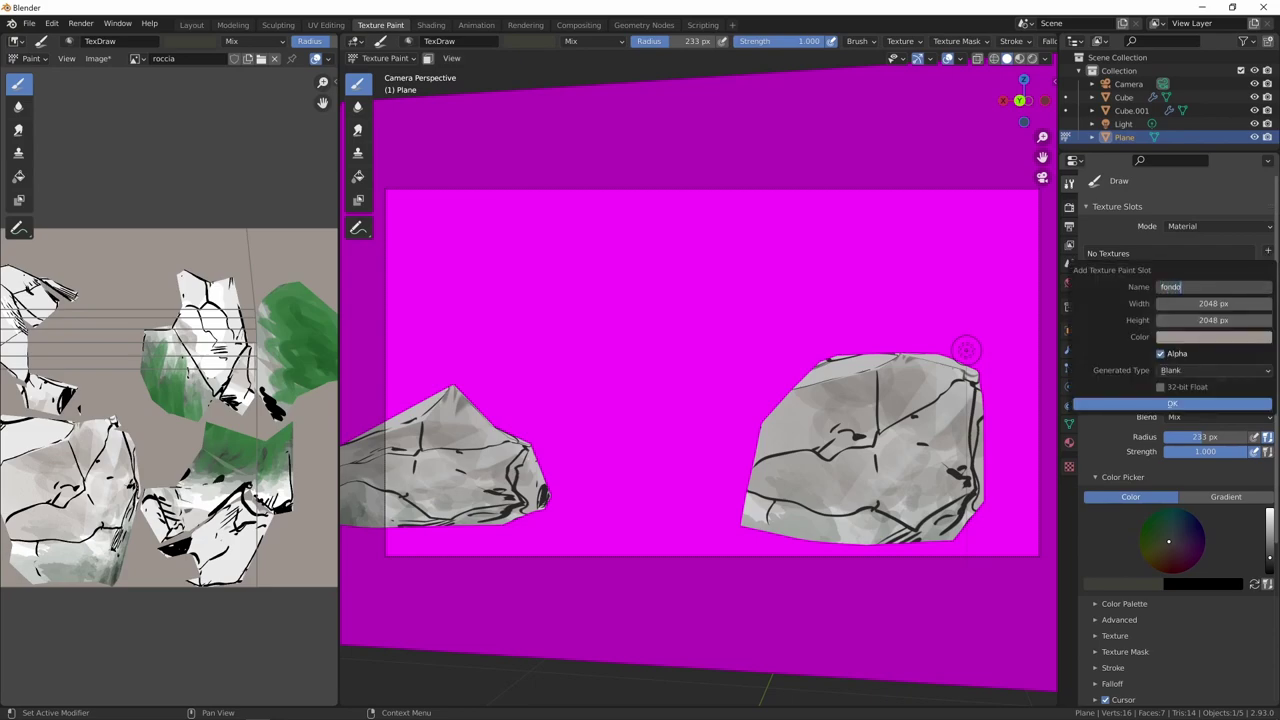
{"action": "key", "text": "Tab"}
{"action": "type", "text": "*2"}
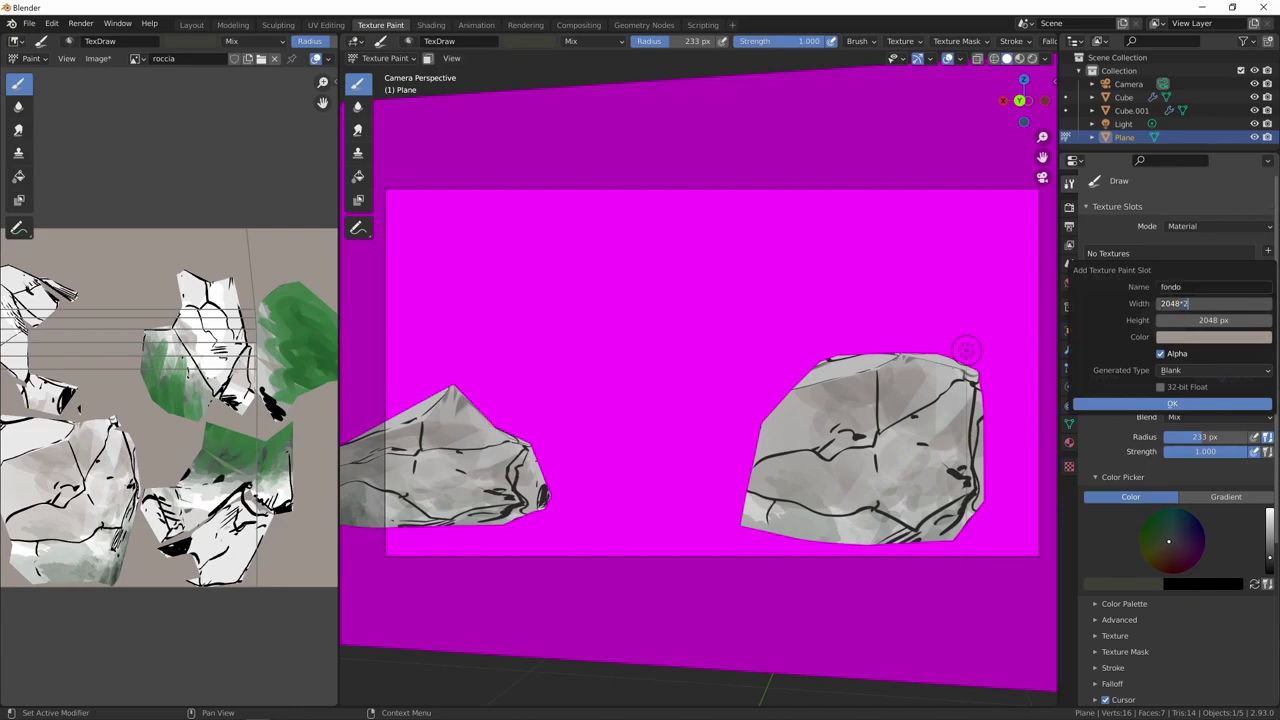
{"action": "key", "text": "Return"}
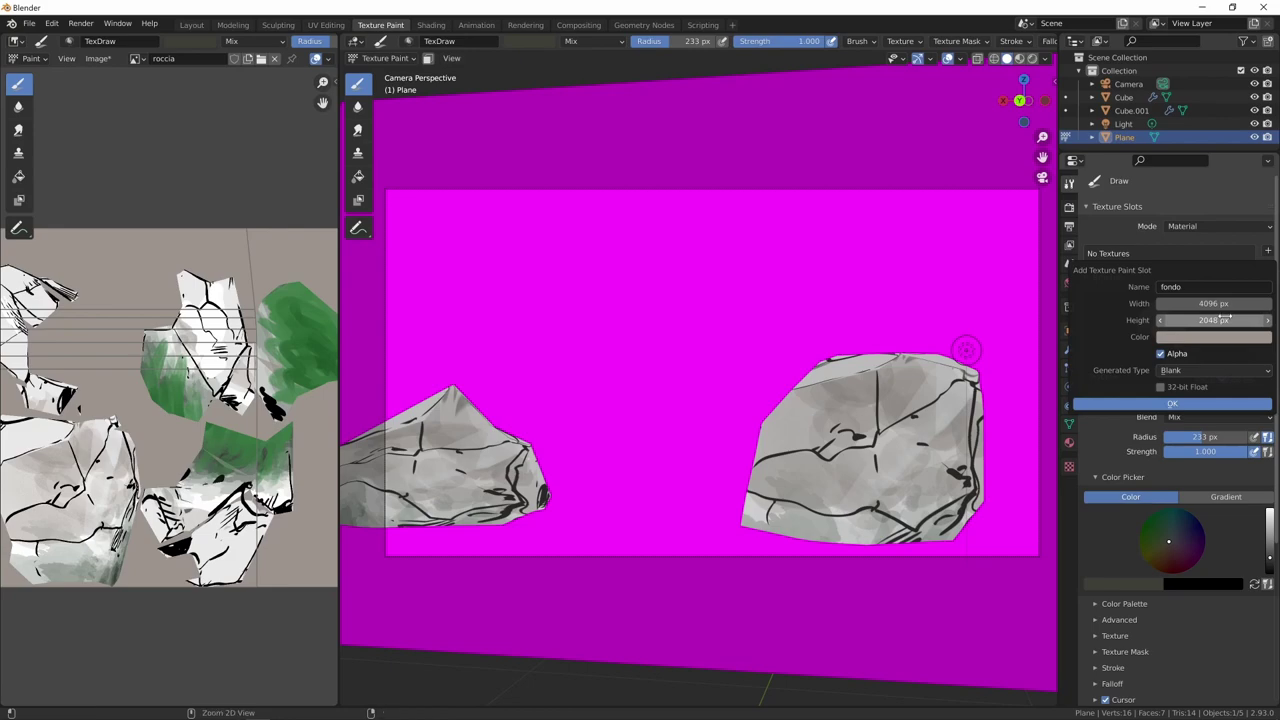
{"action": "left_click", "coordinate": [1215, 337]}
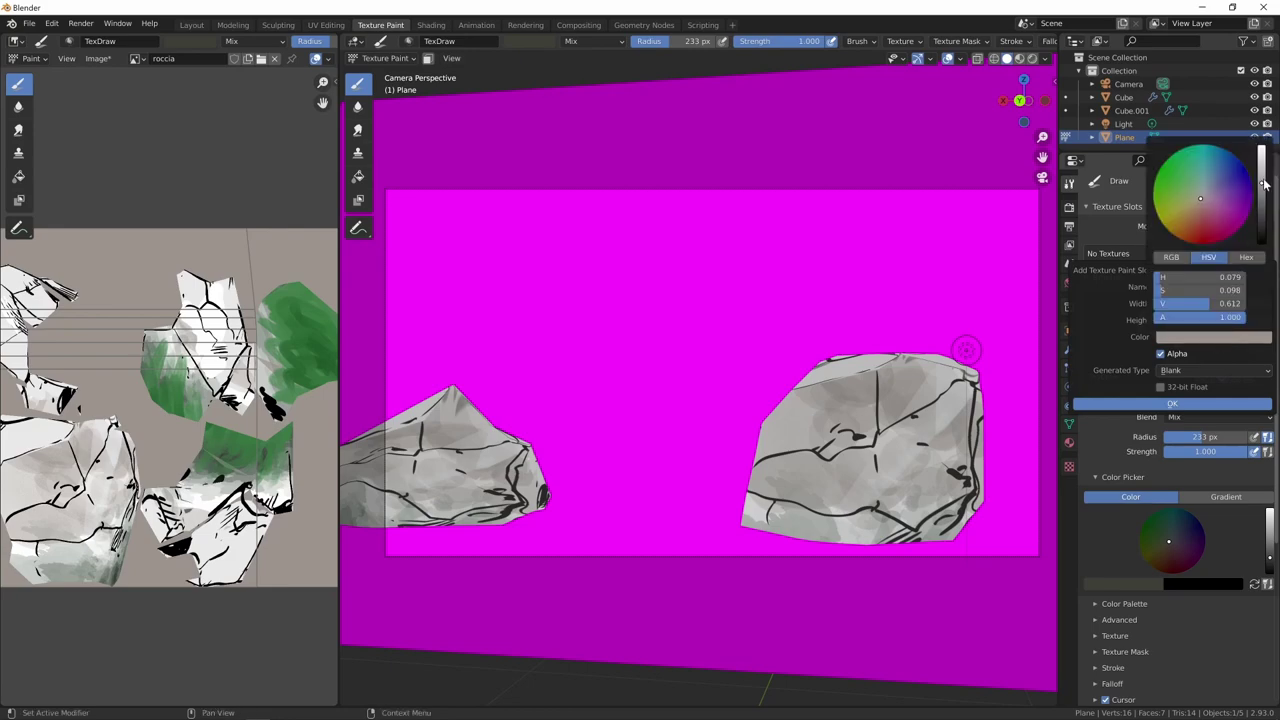
{"action": "left_click_drag", "start_coordinate": [1264, 183], "coordinate": [1274, 150]}
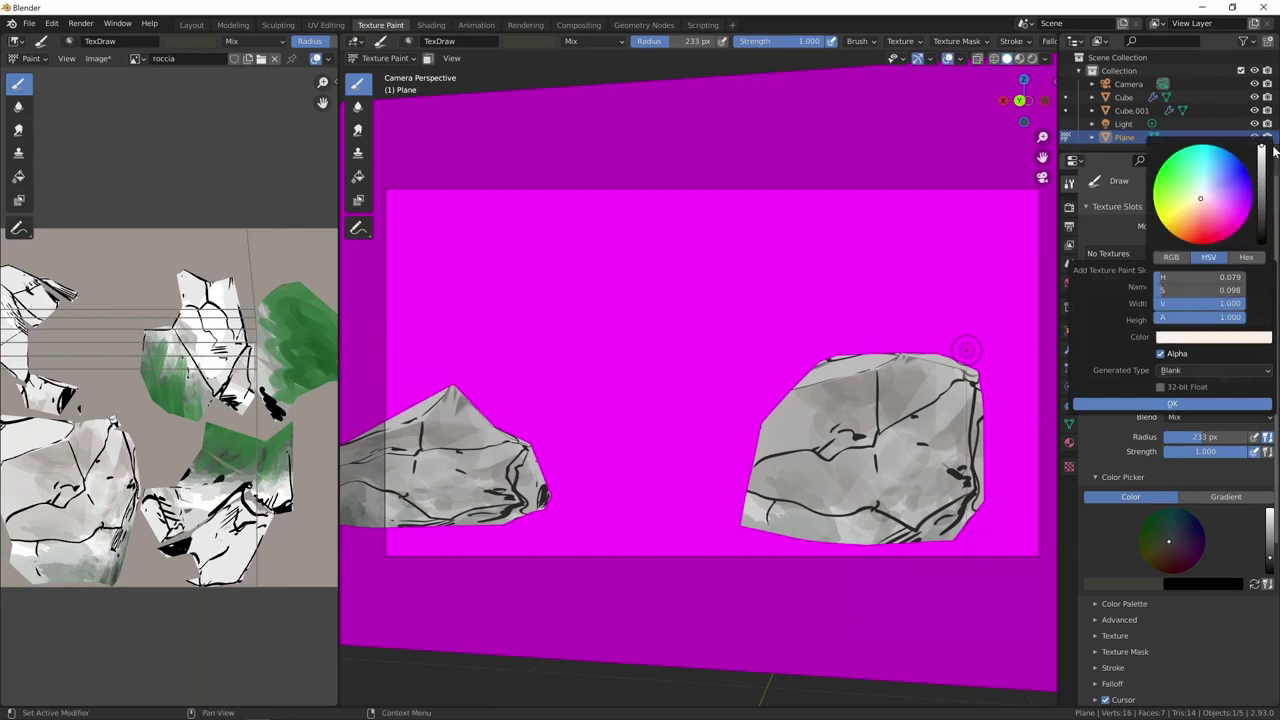
{"action": "left_click", "coordinate": [1203, 405]}
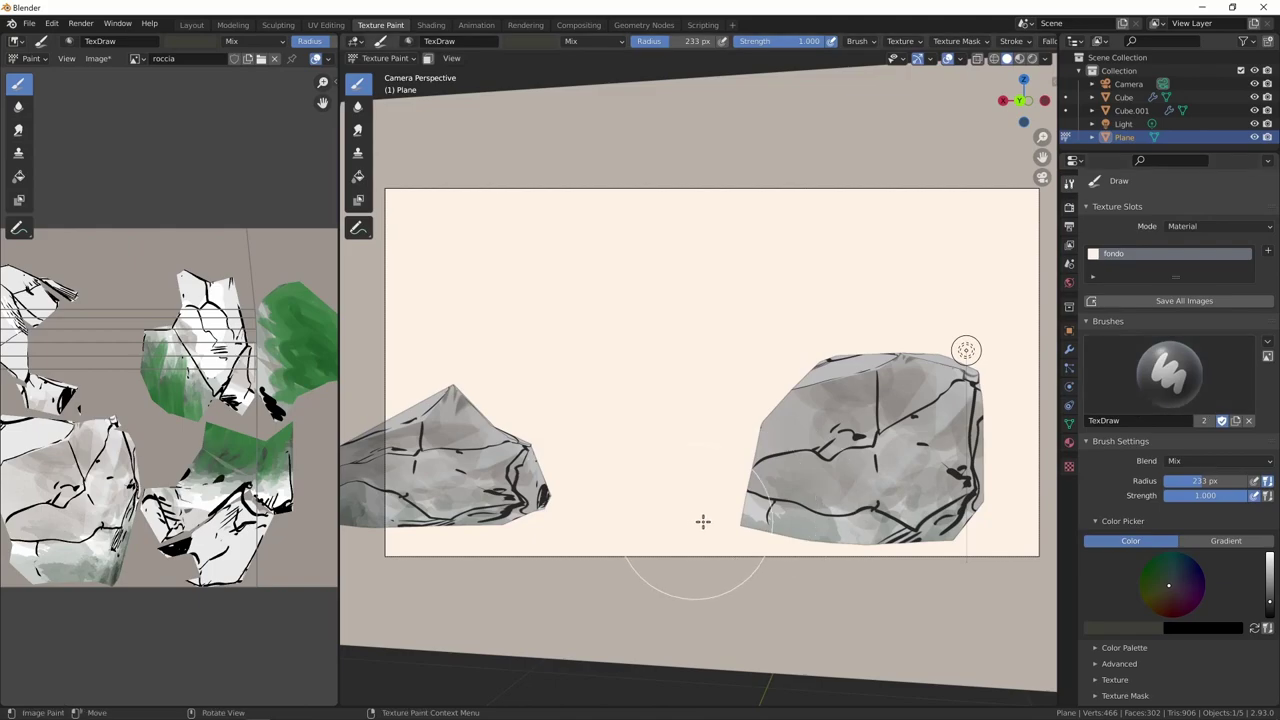
{"action": "left_click_drag", "start_coordinate": [716, 507], "coordinate": [943, 562]}
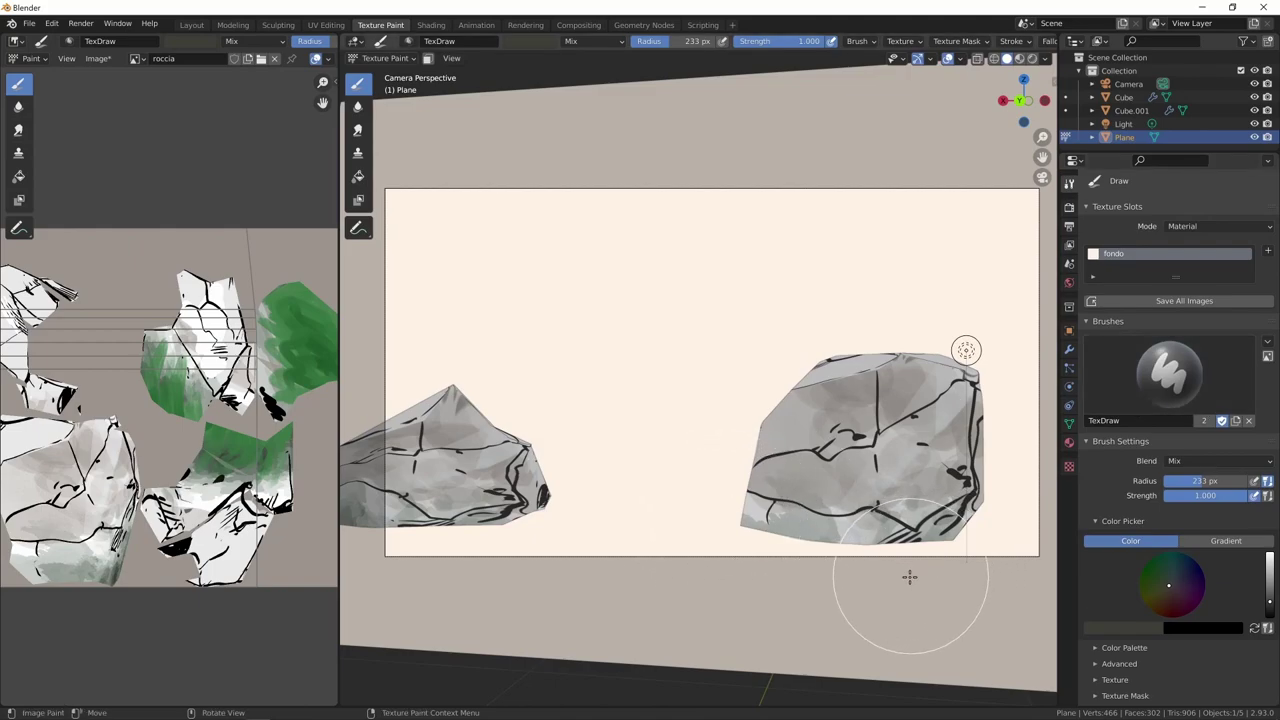
{"action": "left_click", "coordinate": [1069, 444]}
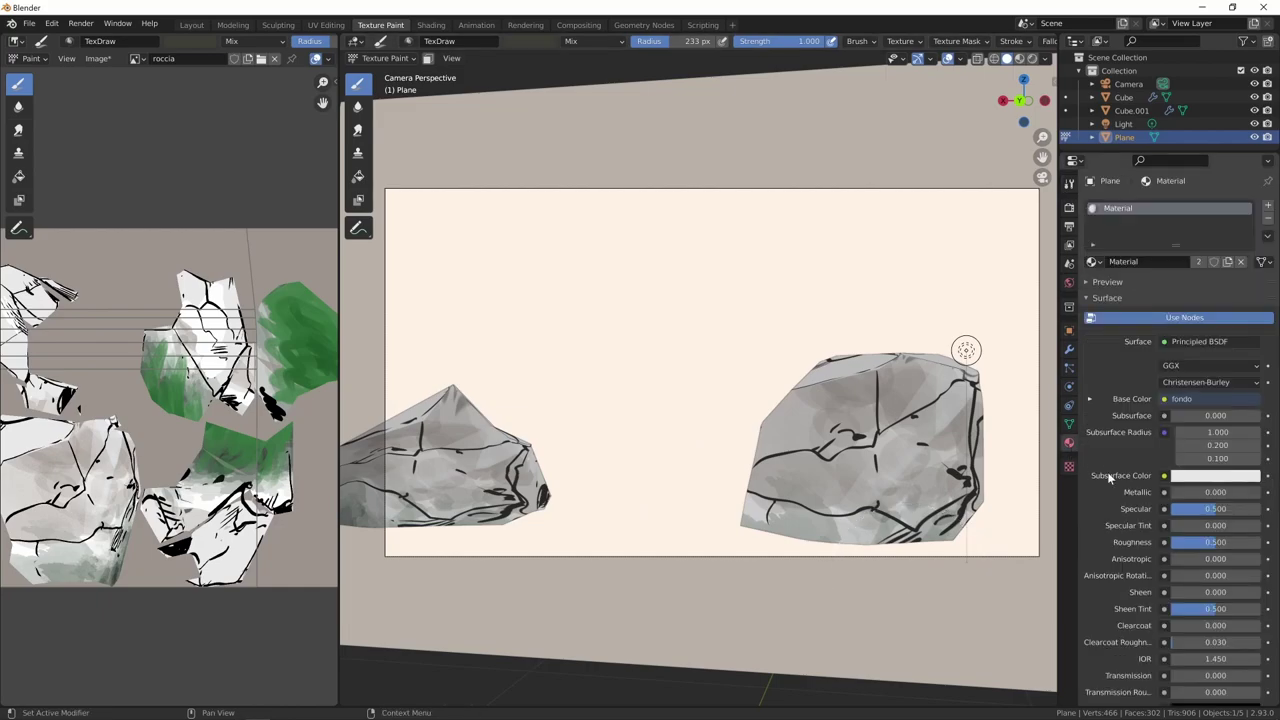
Step: Lower the backdrop's Roughness, enable Screen Space Reflections, and raise Metallic to 0.783
{"action": "left_click_drag", "start_coordinate": [1204, 542], "coordinate": [1182, 542]}
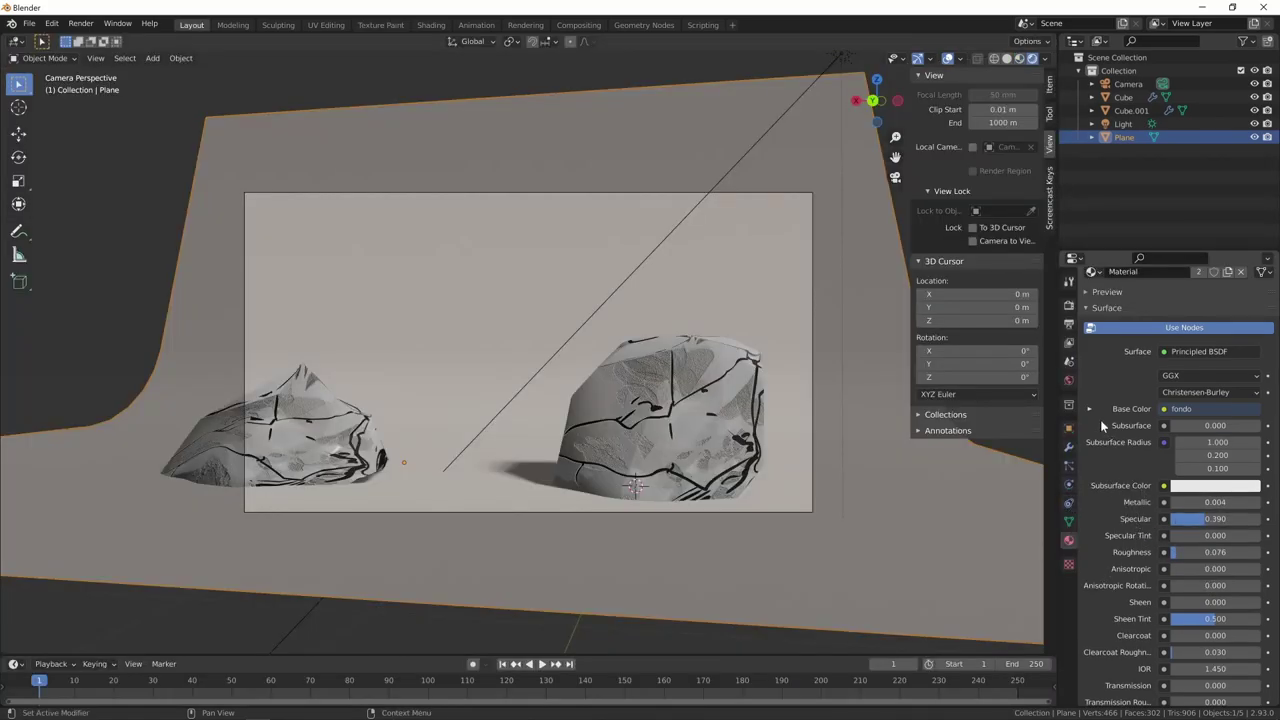
{"action": "left_click", "coordinate": [1069, 308]}
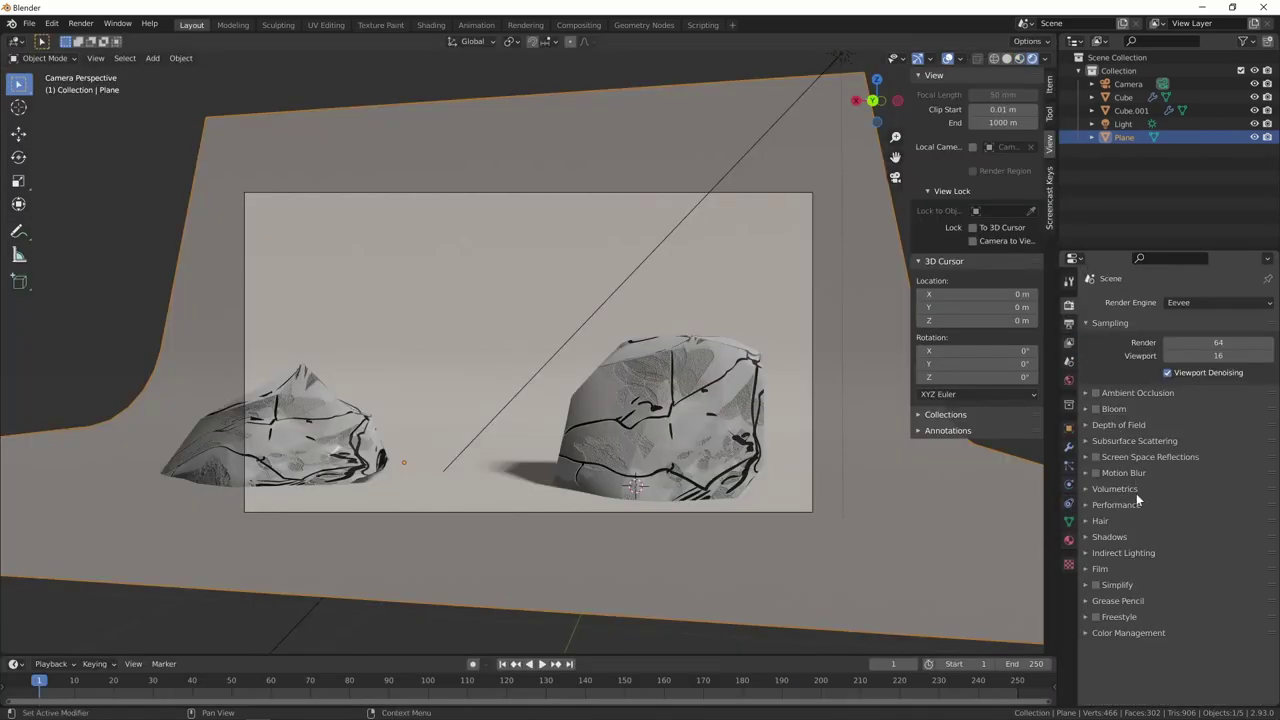
{"action": "left_click", "coordinate": [1097, 457]}
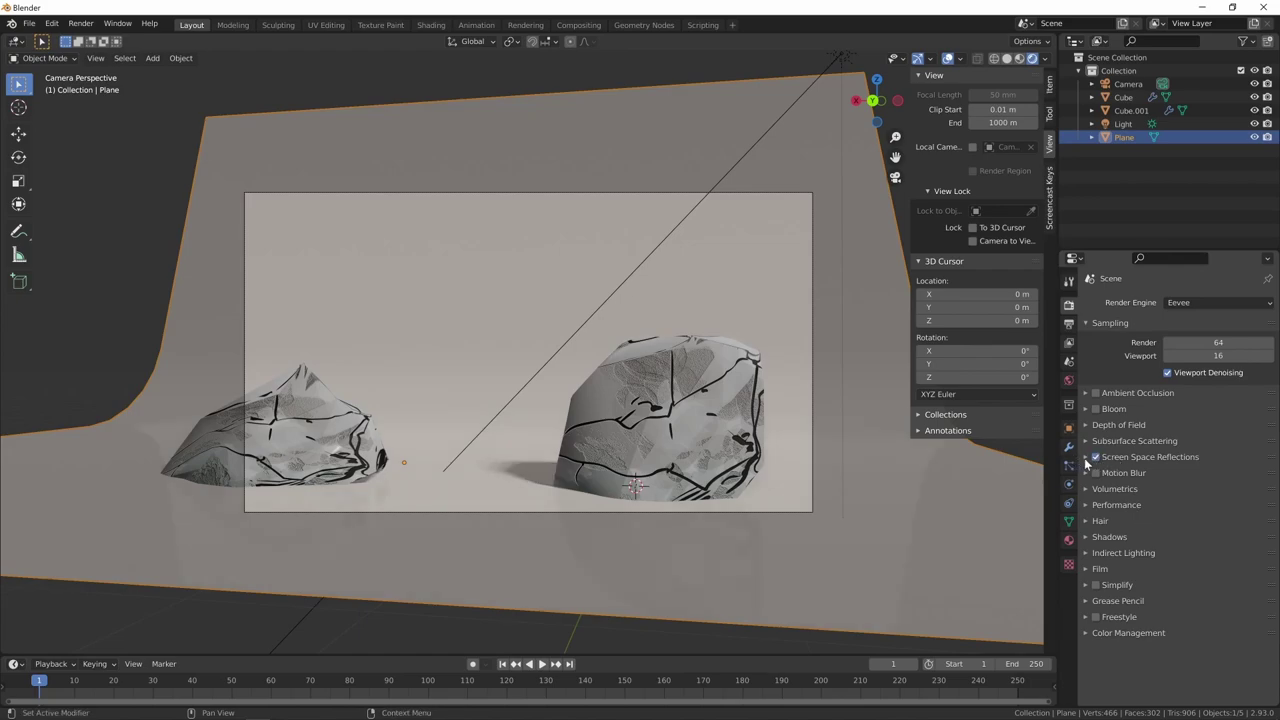
{"action": "left_click", "coordinate": [1085, 457]}
{"action": "left_click", "coordinate": [1085, 457]}
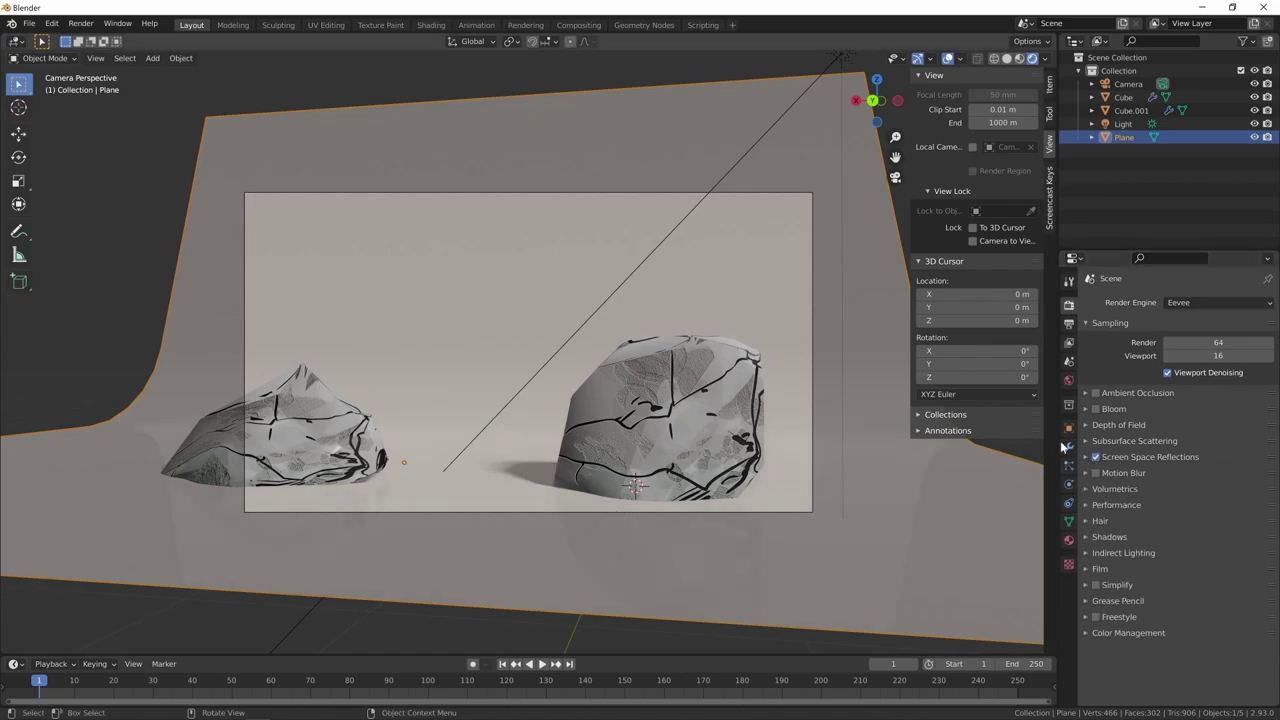
{"action": "left_click", "coordinate": [1069, 541]}
{"action": "scroll", "coordinate": [1245, 578], "scroll_direction": "down", "scroll_amount": 5}
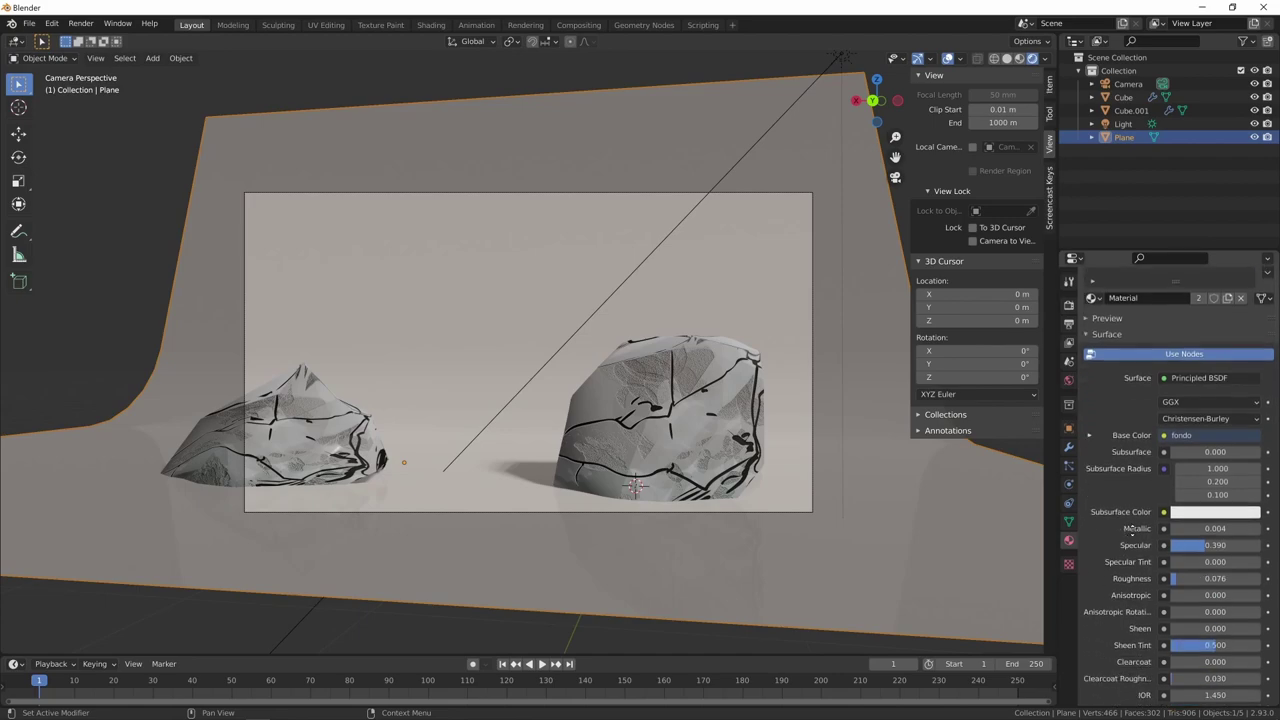
{"action": "mouse_move", "coordinate": [1190, 421]}
{"action": "left_mouse_down"}
{"action": "mouse_move", "coordinate": [1269, 430]}
{"action": "mouse_move", "coordinate": [1236, 423]}
{"action": "left_mouse_up"}
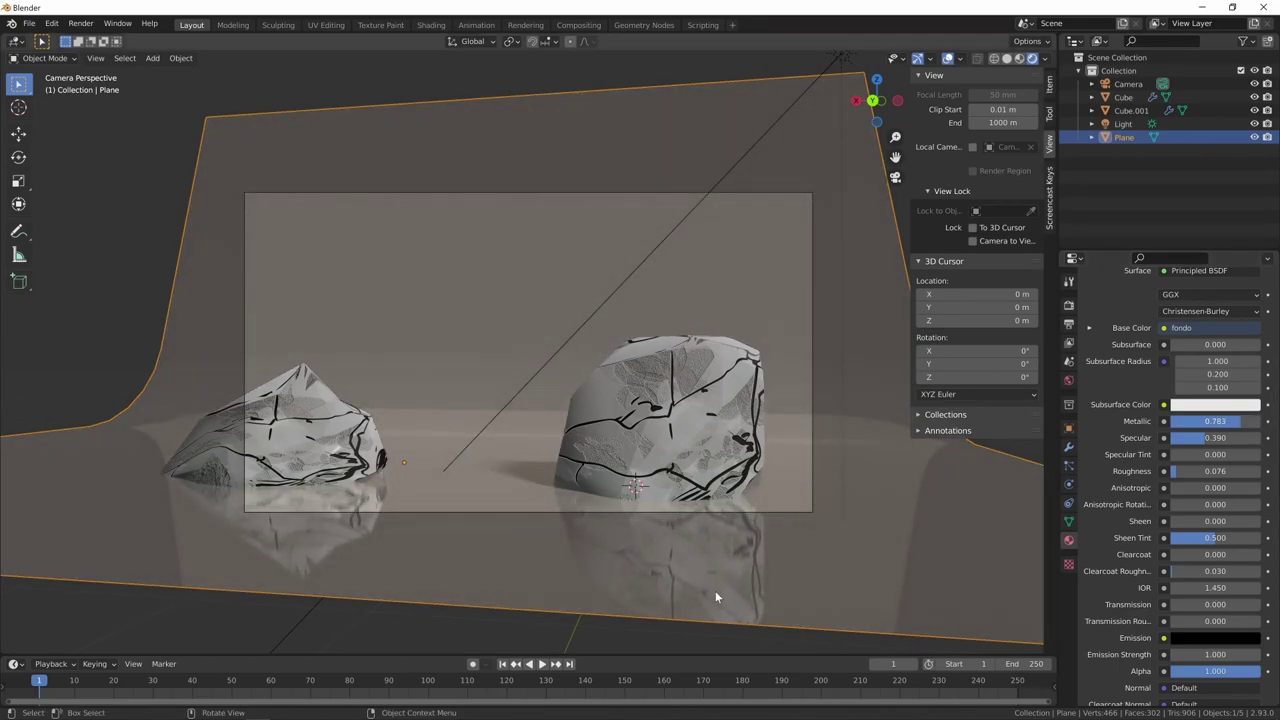
Step: From Texture Paint's tool options, Quick Edit the camera view in the external image editor
{"action": "left_click", "coordinate": [381, 24]}
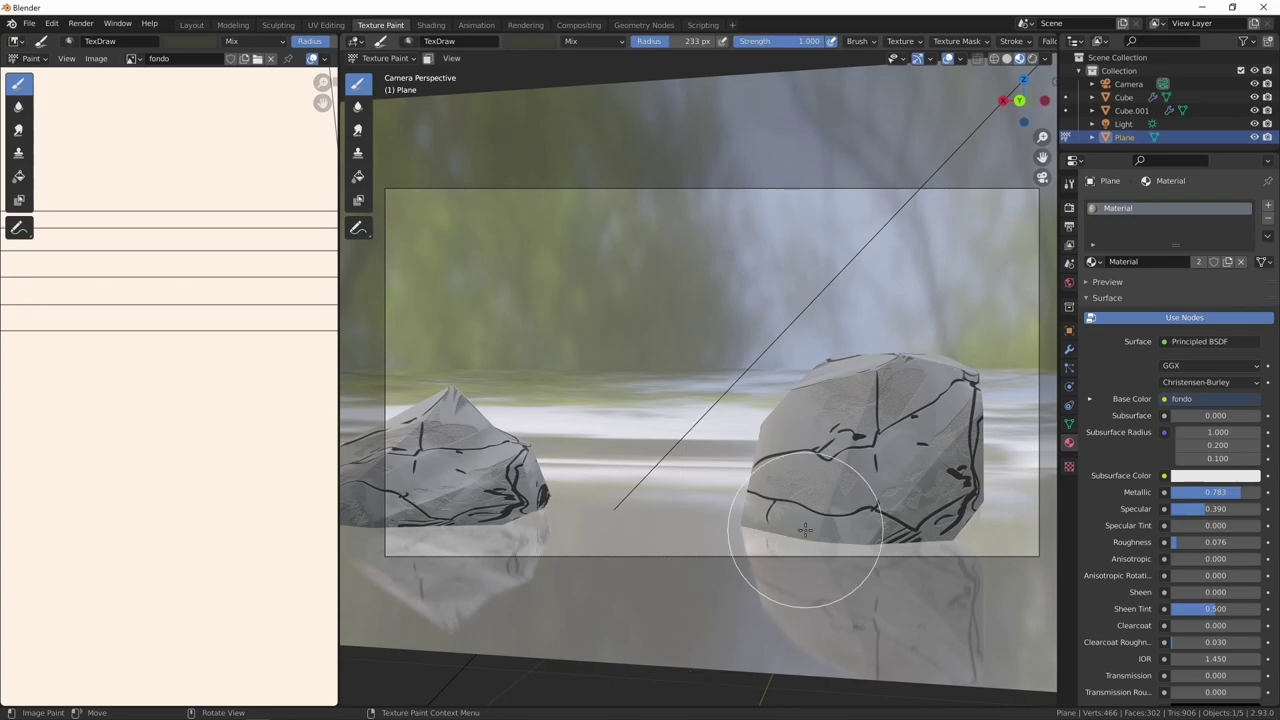
{"action": "left_click", "coordinate": [1068, 185]}
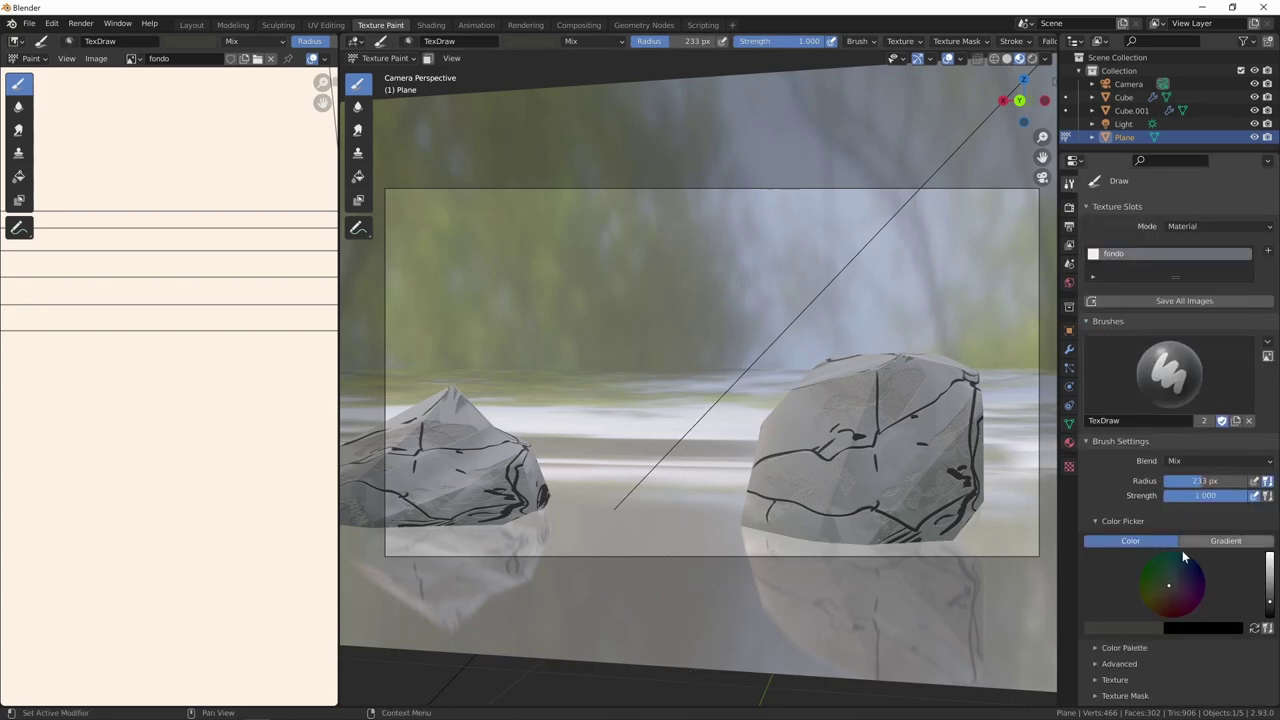
{"action": "scroll", "coordinate": [1203, 332], "scroll_direction": "down", "scroll_amount": 4}
{"action": "scroll", "coordinate": [1203, 332], "scroll_direction": "down", "scroll_amount": 2}
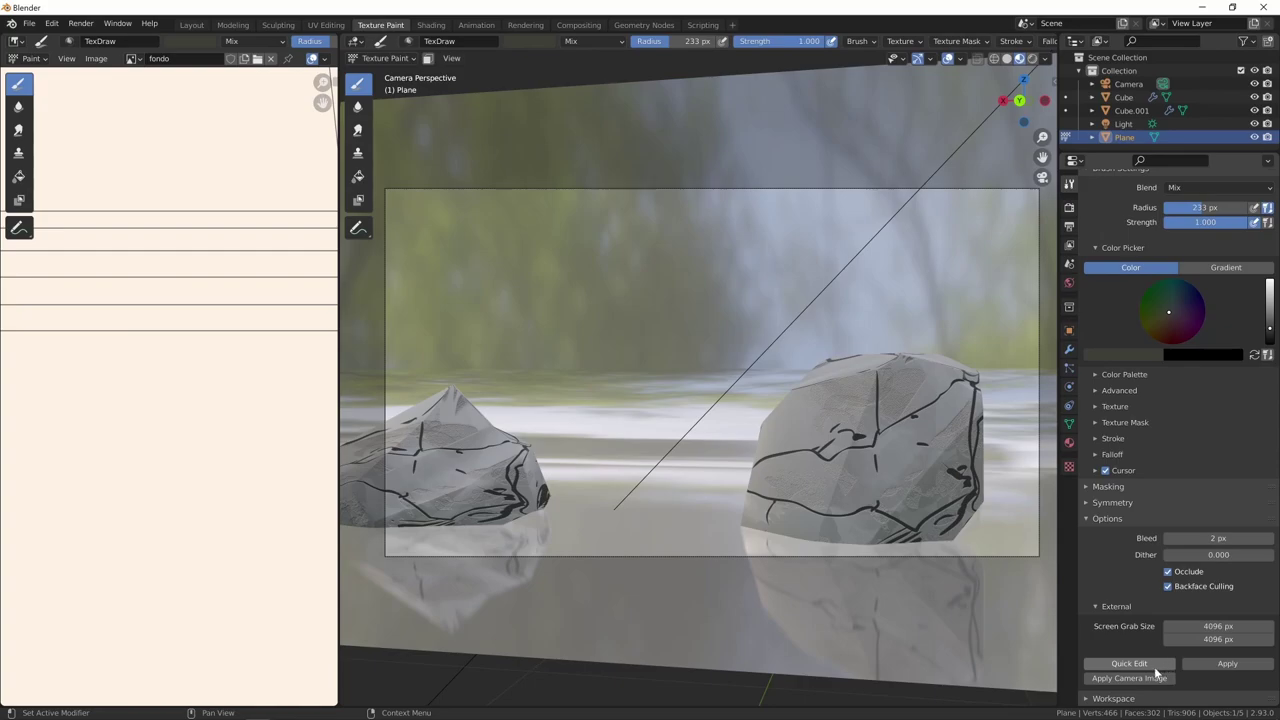
{"action": "left_click", "coordinate": [1136, 664]}
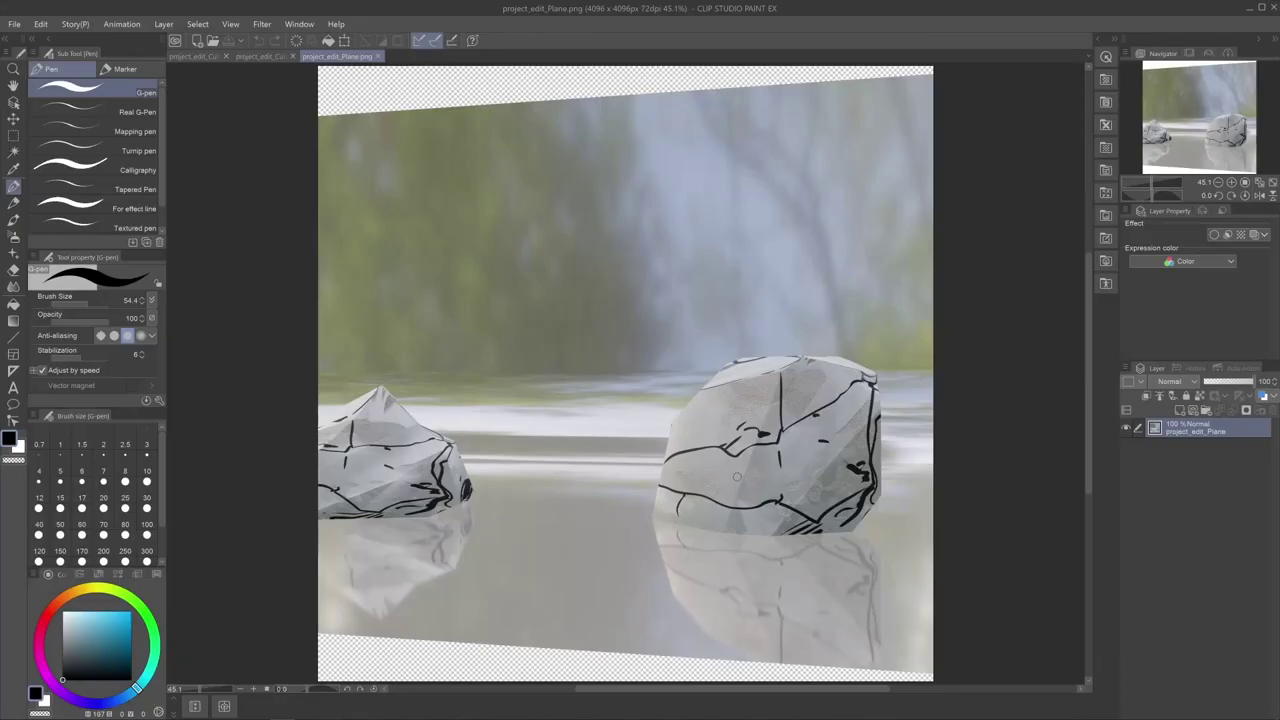
Step: Fade the project_edit_Plane reference layer to 47% opacity and select Layer 1 for painting
{"action": "left_click", "coordinate": [1180, 410]}
{"action": "left_click_drag", "start_coordinate": [1195, 428], "coordinate": [1196, 459]}
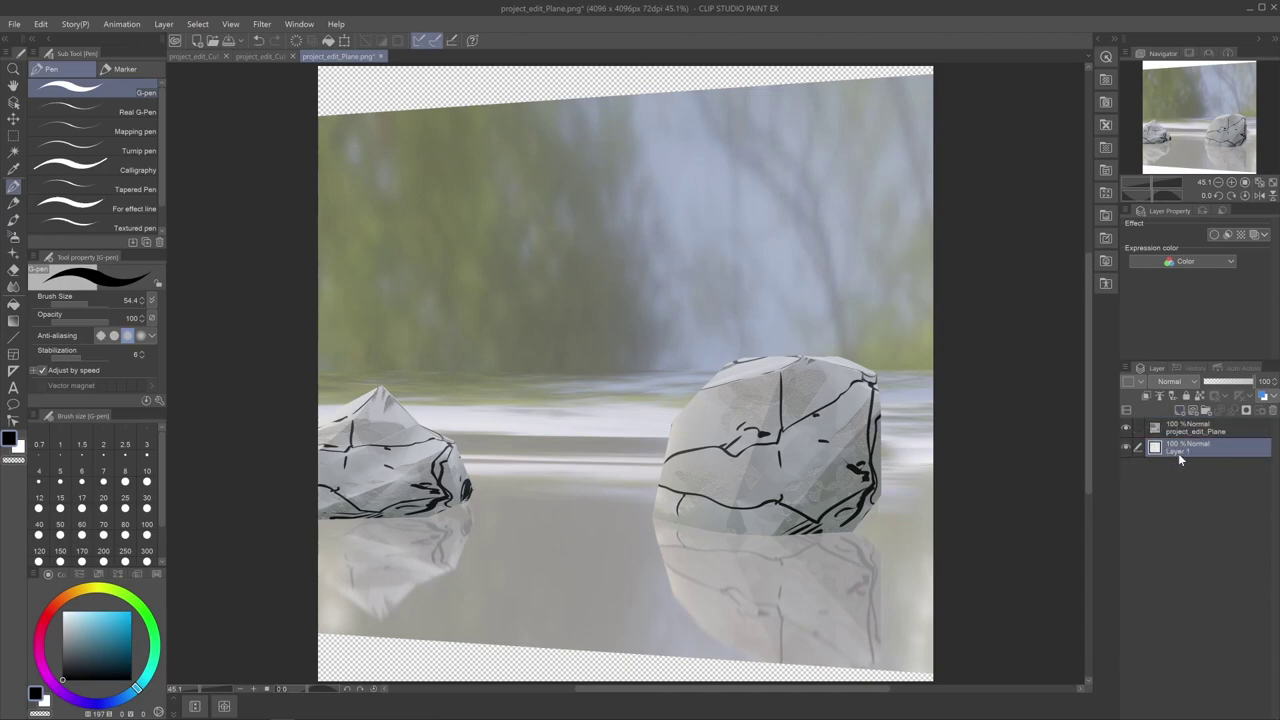
{"action": "key", "text": "x"}
{"action": "key", "text": "alt+BackSpace"}
{"action": "left_click", "coordinate": [1195, 430]}
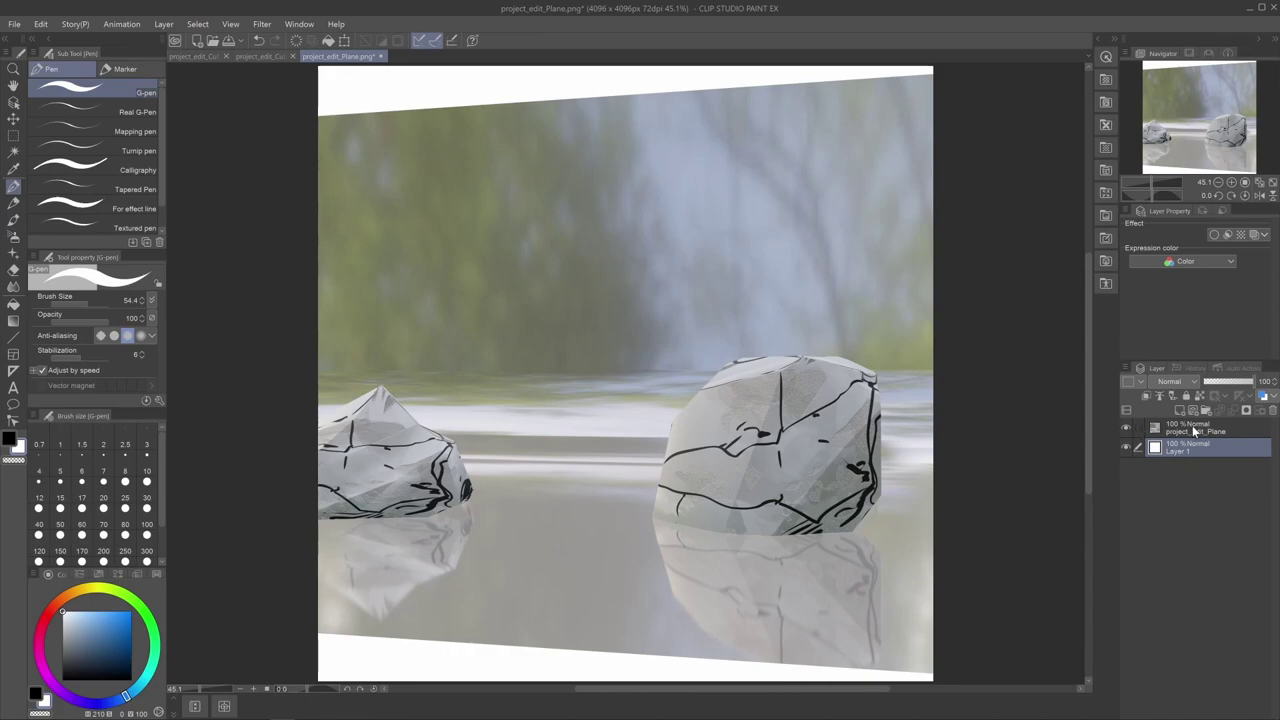
{"action": "left_click", "coordinate": [1230, 382]}
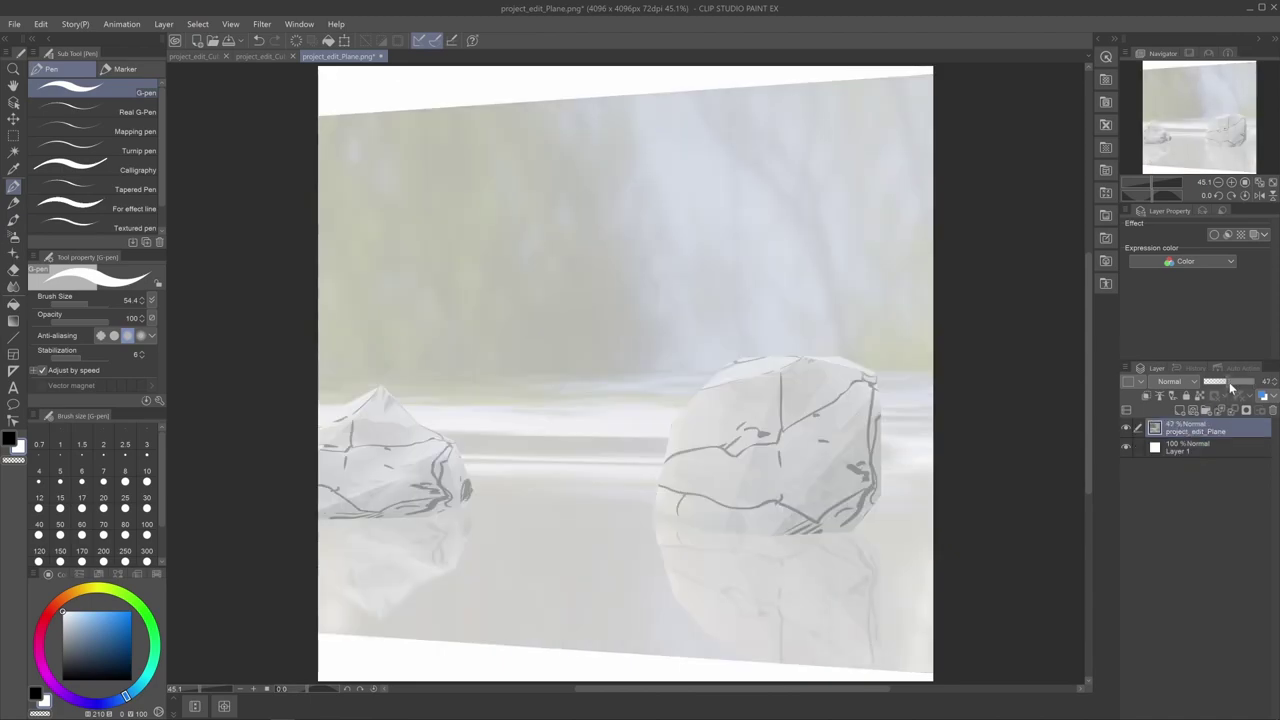
{"action": "left_click", "coordinate": [1197, 457]}
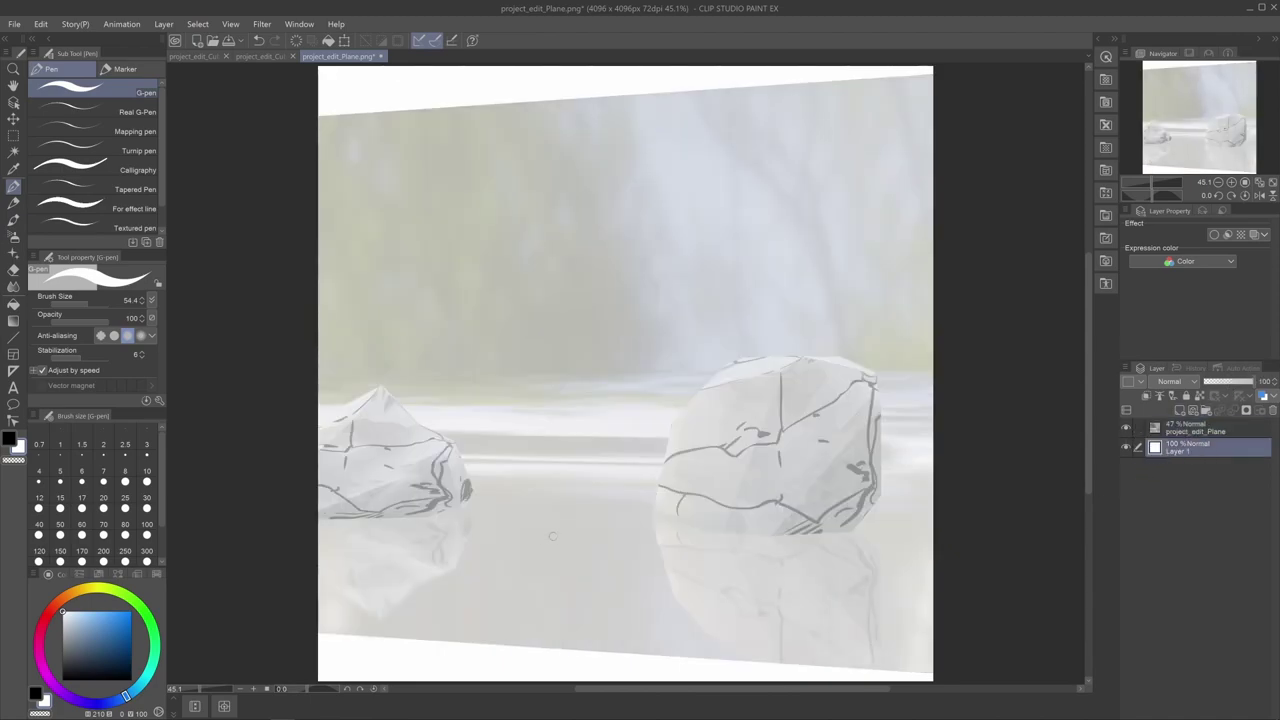
Step: With the Gouache brush, paint light blue water around the rocks and across the lower canvas
{"action": "left_click", "coordinate": [104, 618]}
{"action": "key", "text": "b"}
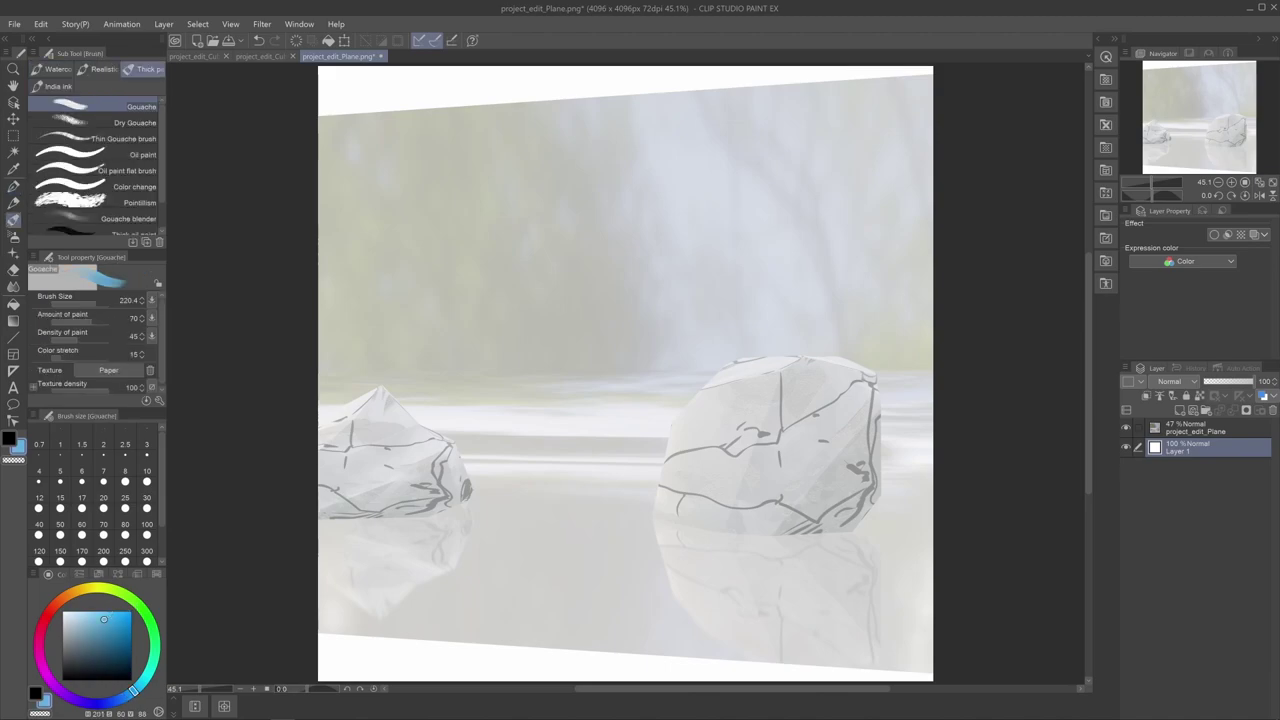
{"action": "mouse_move", "coordinate": [587, 497]}
{"action": "left_mouse_down"}
{"action": "mouse_move", "coordinate": [400, 500]}
{"action": "mouse_move", "coordinate": [780, 505]}
{"action": "mouse_move", "coordinate": [278, 549]}
{"action": "mouse_move", "coordinate": [304, 518]}
{"action": "mouse_move", "coordinate": [880, 545]}
{"action": "mouse_move", "coordinate": [600, 540]}
{"action": "mouse_move", "coordinate": [480, 570]}
{"action": "mouse_move", "coordinate": [393, 573]}
{"action": "mouse_move", "coordinate": [610, 470]}
{"action": "mouse_move", "coordinate": [545, 466]}
{"action": "mouse_move", "coordinate": [559, 455]}
{"action": "mouse_move", "coordinate": [640, 478]}
{"action": "mouse_move", "coordinate": [920, 480]}
{"action": "mouse_move", "coordinate": [860, 510]}
{"action": "left_mouse_up"}
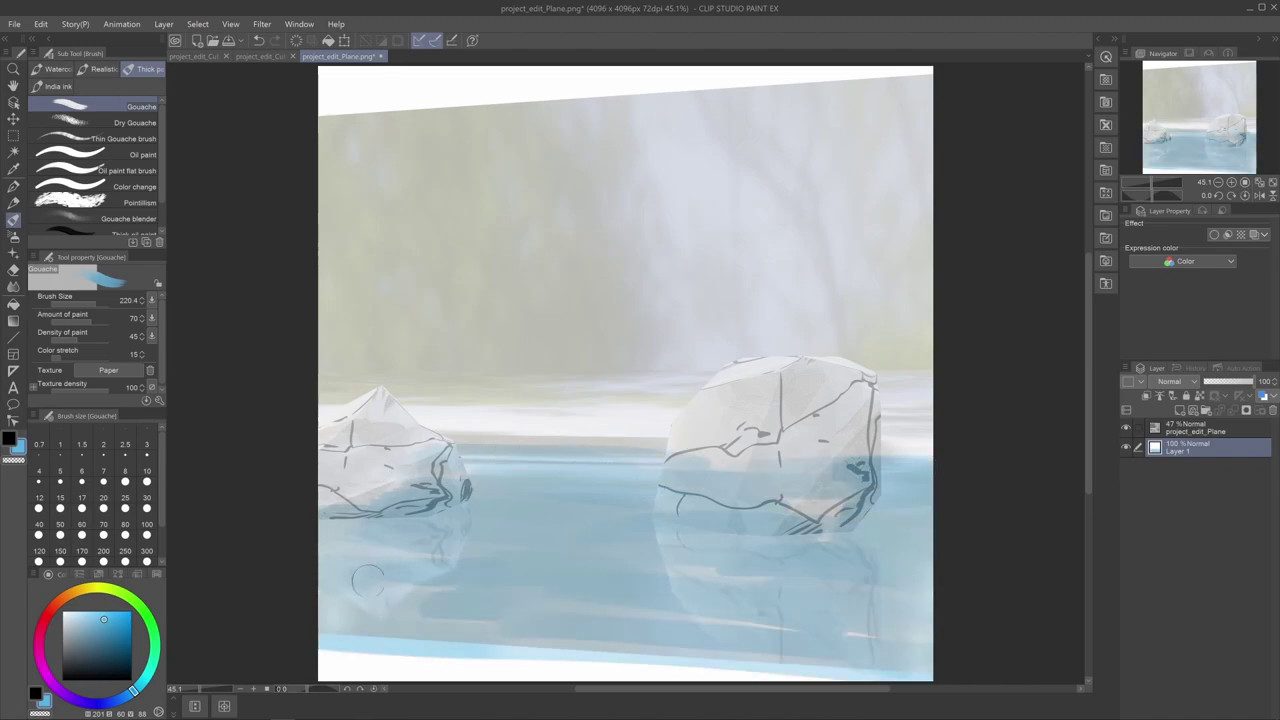
{"action": "left_click_drag", "start_coordinate": [340, 605], "coordinate": [682, 635]}
{"action": "left_click_drag", "start_coordinate": [360, 655], "coordinate": [750, 655]}
{"action": "left_click", "coordinate": [1125, 427]}
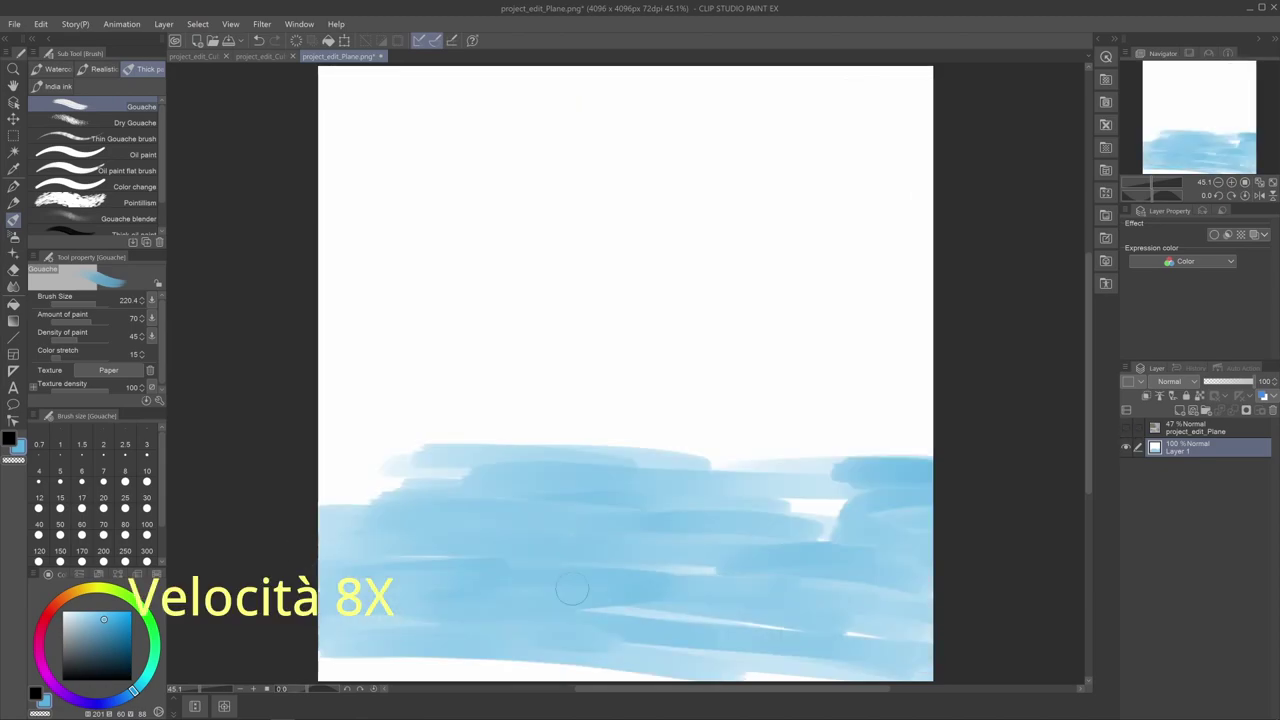
{"action": "left_click_drag", "start_coordinate": [600, 615], "coordinate": [820, 620]}
{"action": "left_click_drag", "start_coordinate": [330, 480], "coordinate": [450, 468]}
Step: Paint the sky along the top with wide light cyan strokes
{"action": "left_click", "coordinate": [1125, 427]}
{"action": "left_click", "coordinate": [88, 616]}
{"action": "left_click", "coordinate": [1125, 427]}
{"action": "mouse_move", "coordinate": [330, 110]}
{"action": "left_mouse_down"}
{"action": "mouse_move", "coordinate": [491, 137]}
{"action": "mouse_move", "coordinate": [817, 238]}
{"action": "left_mouse_up"}
{"action": "left_click_drag", "start_coordinate": [330, 300], "coordinate": [894, 266]}
Step: Paint green hills across the middle with a darker green band along their base
{"action": "left_click", "coordinate": [115, 638]}
{"action": "left_click", "coordinate": [105, 300]}
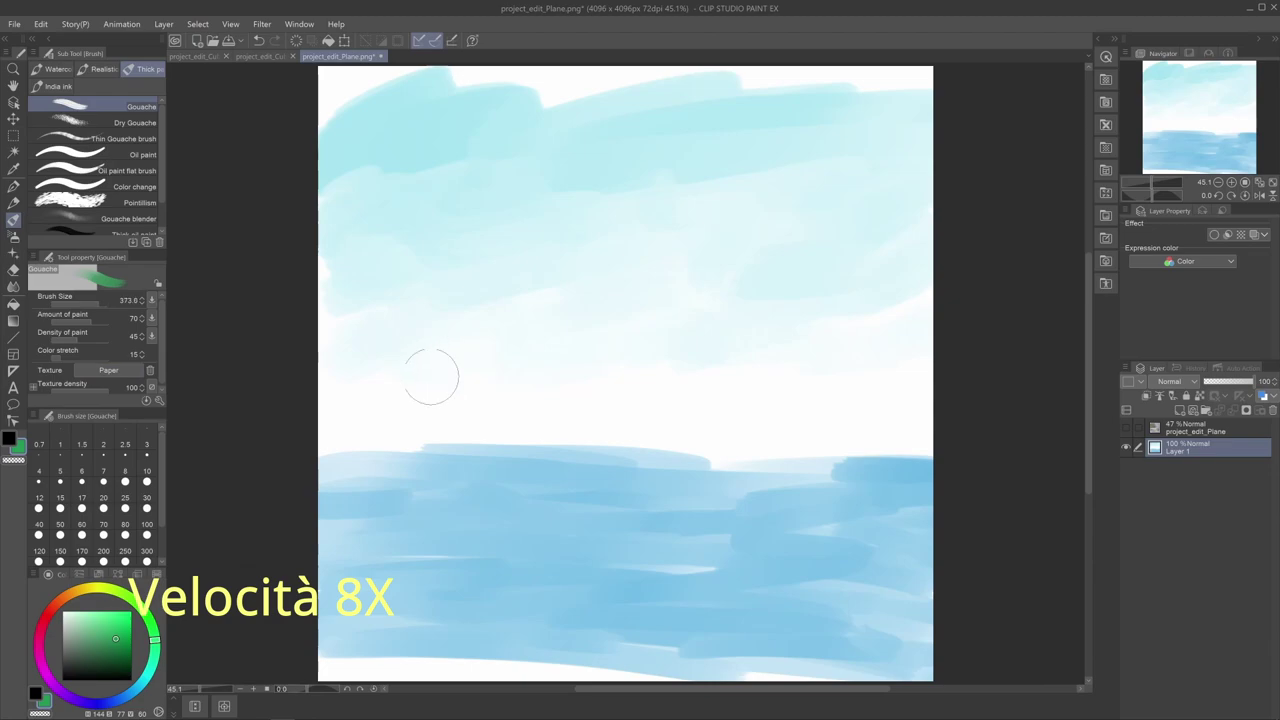
{"action": "left_click_drag", "start_coordinate": [330, 400], "coordinate": [650, 430]}
{"action": "left_click_drag", "start_coordinate": [680, 432], "coordinate": [850, 342]}
{"action": "left_click_drag", "start_coordinate": [760, 370], "coordinate": [930, 320]}
{"action": "left_click_drag", "start_coordinate": [340, 440], "coordinate": [920, 440]}
{"action": "left_click", "coordinate": [105, 300]}
{"action": "left_click", "coordinate": [118, 657]}
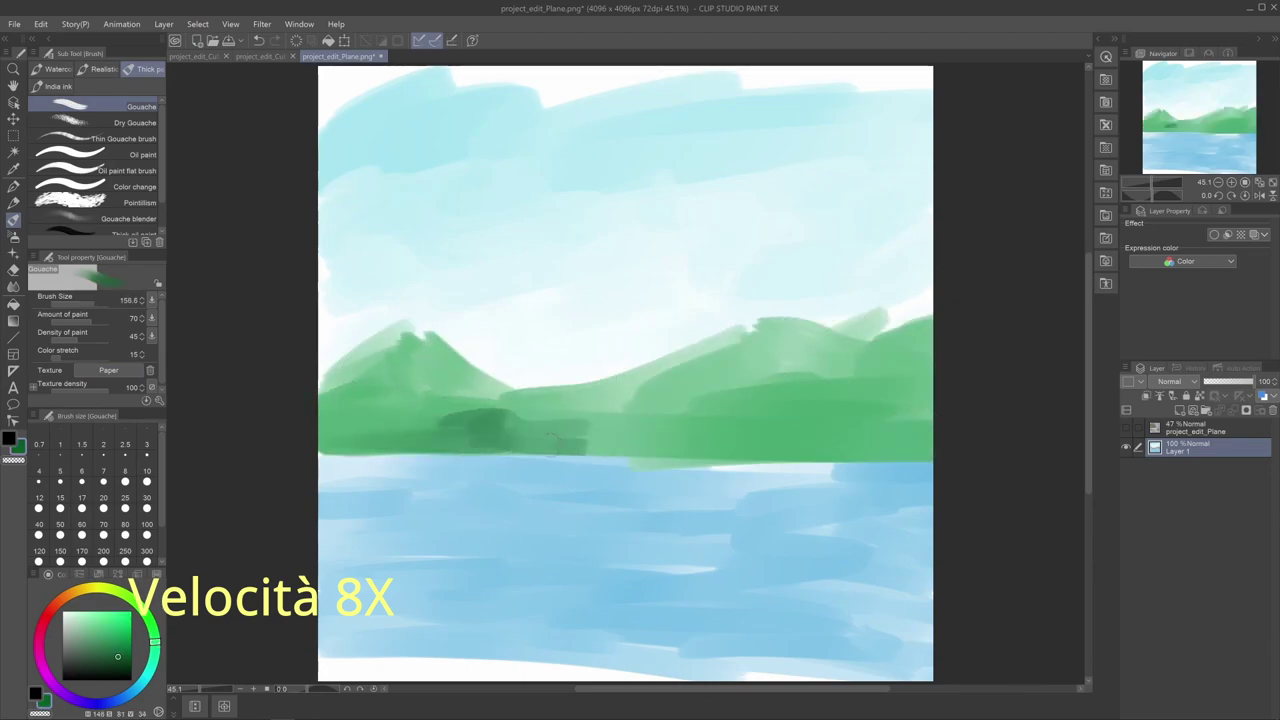
{"action": "left_click_drag", "start_coordinate": [350, 430], "coordinate": [590, 430]}
{"action": "left_click", "coordinate": [1125, 427]}
{"action": "left_click", "coordinate": [1125, 427]}
Step: Paint light grey rocks on the right and mid-left shoreline
{"action": "left_click", "coordinate": [64, 642]}
{"action": "left_click_drag", "start_coordinate": [870, 445], "coordinate": [930, 465]}
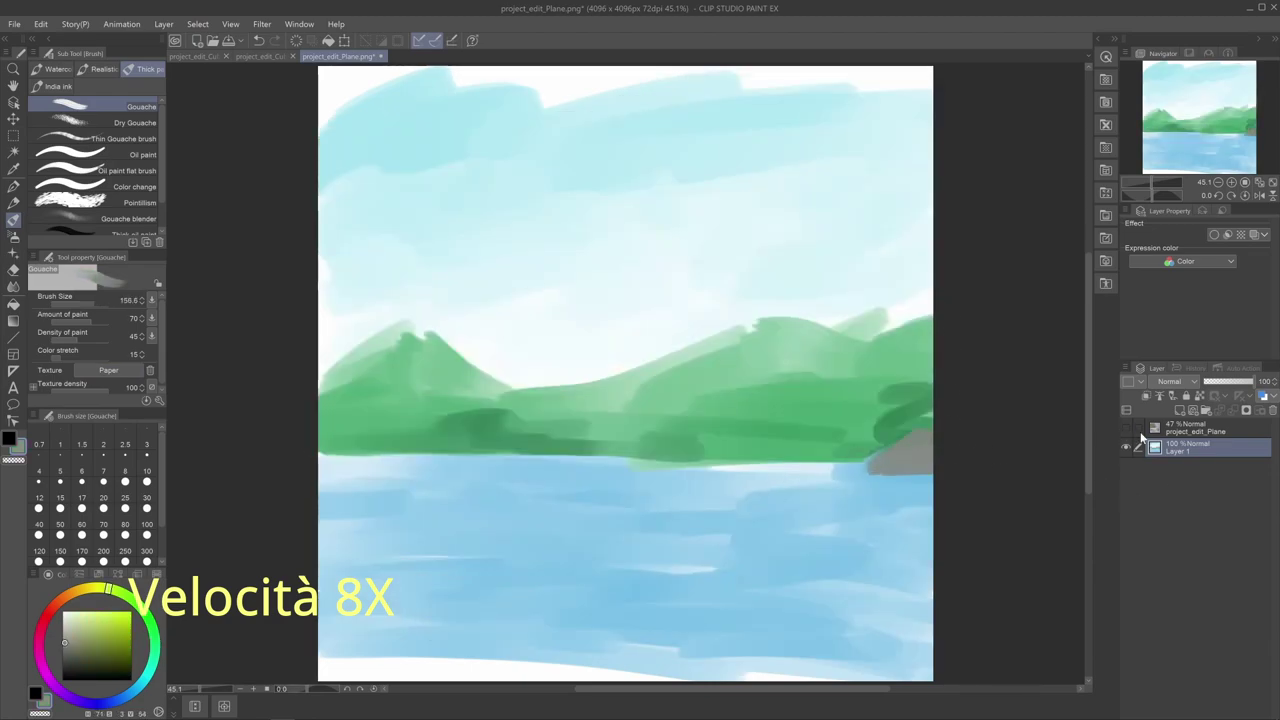
{"action": "left_click", "coordinate": [1125, 427]}
{"action": "mouse_move", "coordinate": [450, 455]}
{"action": "left_mouse_down"}
{"action": "mouse_move", "coordinate": [527, 462]}
{"action": "mouse_move", "coordinate": [492, 452]}
{"action": "left_mouse_up"}
{"action": "left_click", "coordinate": [1125, 427]}
{"action": "left_click", "coordinate": [105, 300]}
{"action": "left_click", "coordinate": [100, 640]}
{"action": "left_click_drag", "start_coordinate": [914, 440], "coordinate": [932, 438]}
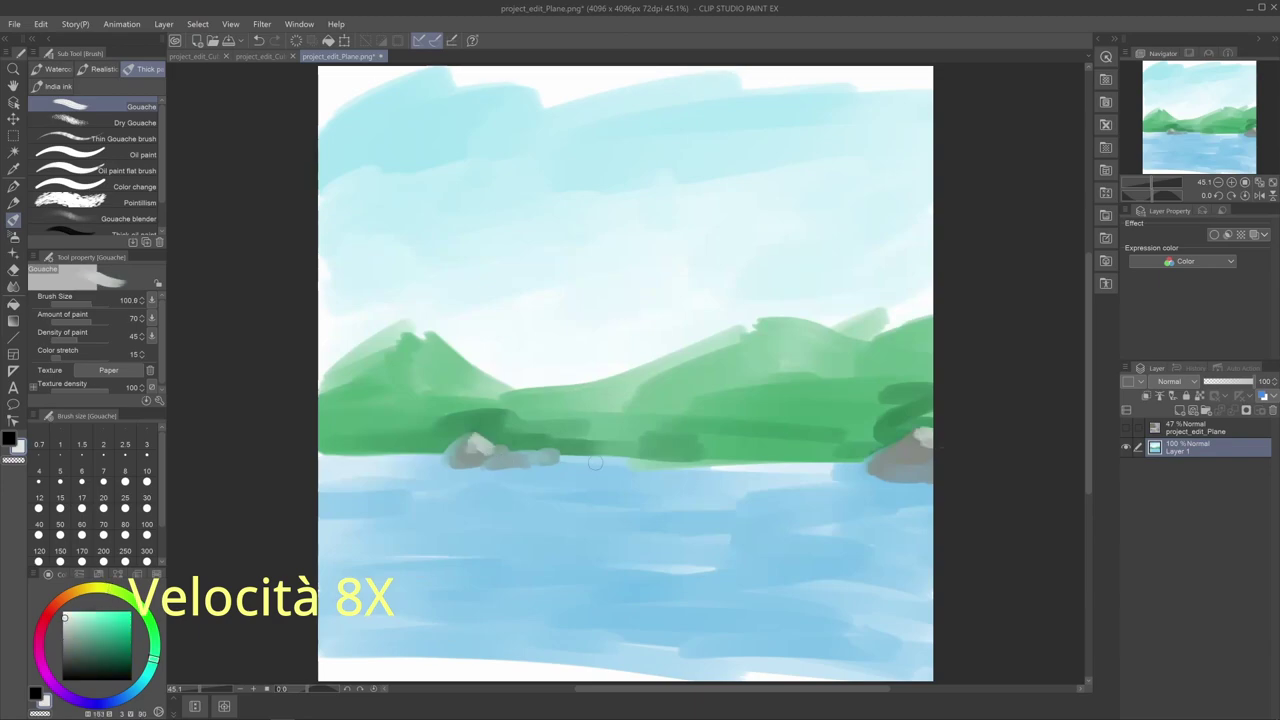
Step: Add dark blue ripple strokes in the water, then save and overwrite the image
{"action": "left_click", "coordinate": [122, 640]}
{"action": "left_click_drag", "start_coordinate": [454, 536], "coordinate": [630, 509]}
{"action": "left_click", "coordinate": [1125, 427]}
{"action": "left_click_drag", "start_coordinate": [390, 630], "coordinate": [762, 630]}
{"action": "left_click", "coordinate": [1125, 427]}
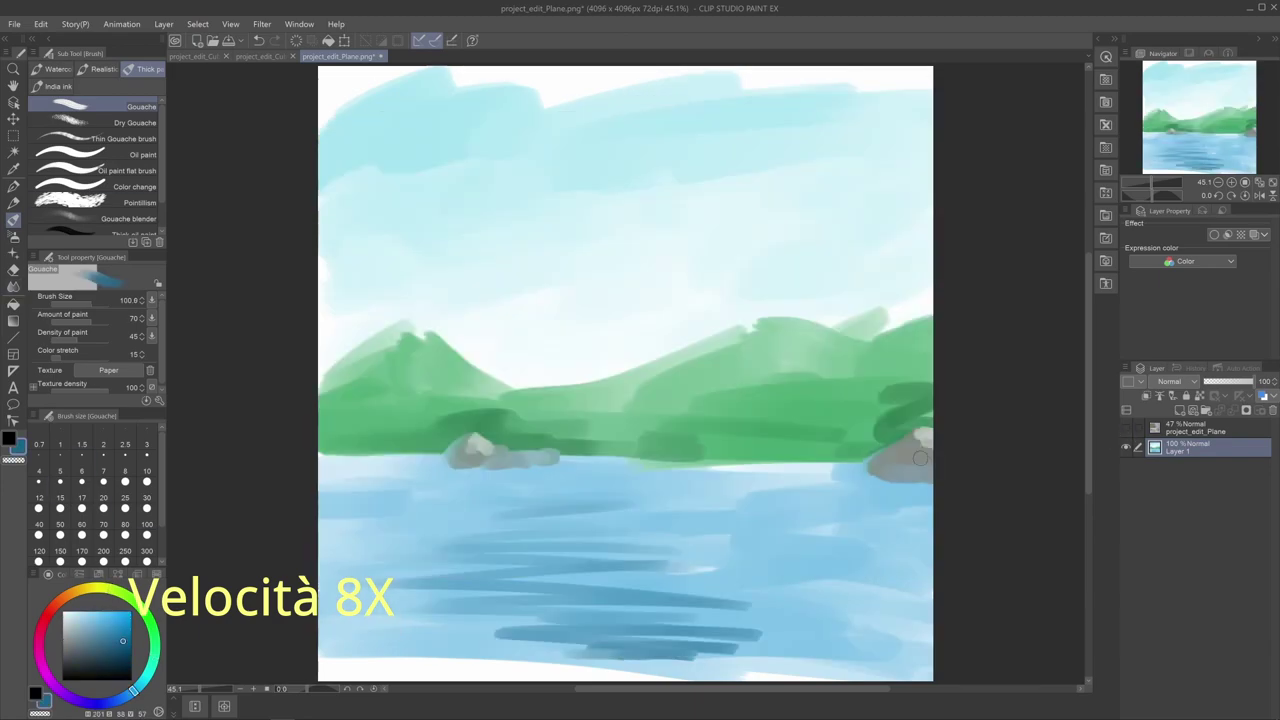
{"action": "key", "text": "ctrl+shift+s"}
{"action": "key", "text": "Return"}
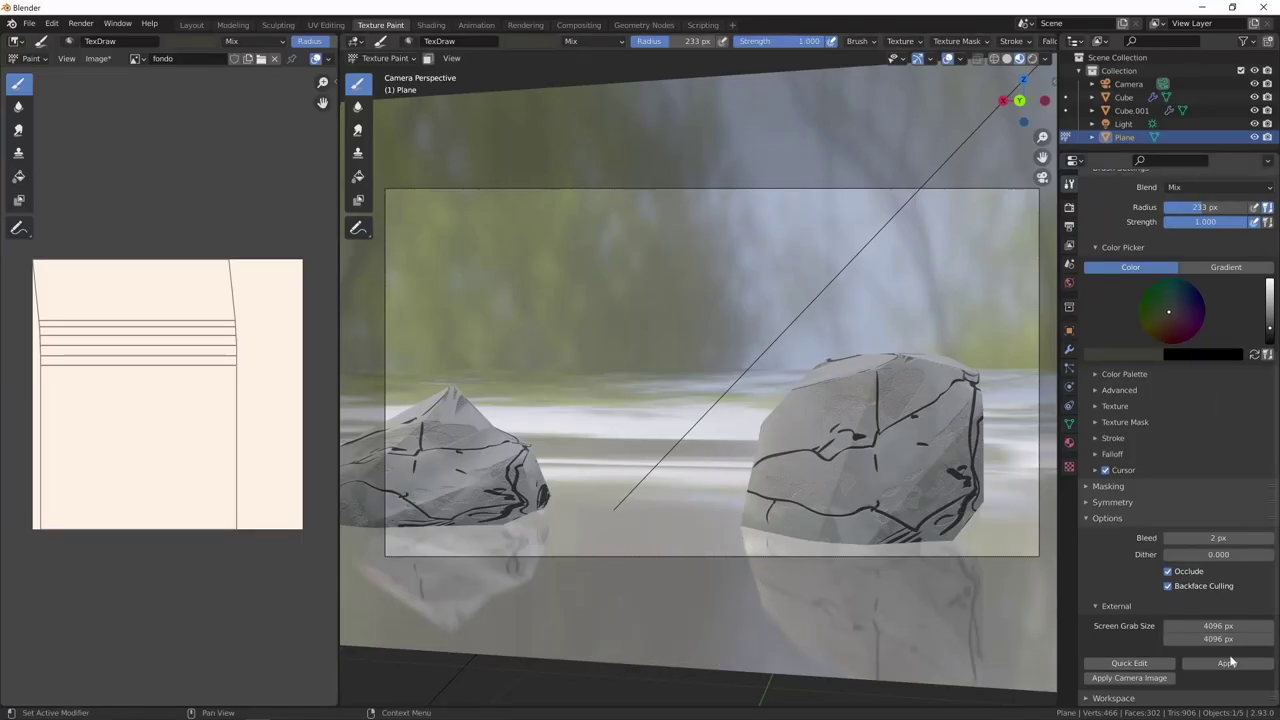
Step: Apply the edited painting back onto the plane and raise the material's roughness for a matte look
{"action": "left_click", "coordinate": [1236, 670]}
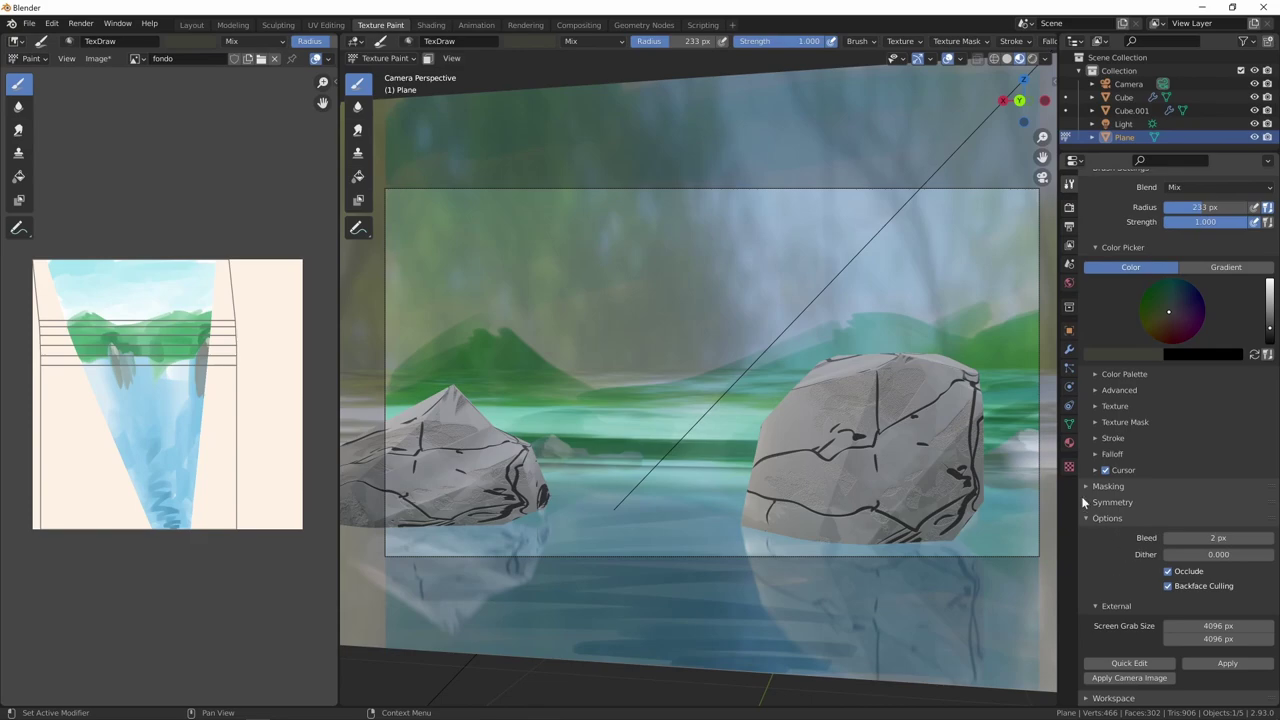
{"action": "left_click", "coordinate": [1069, 443]}
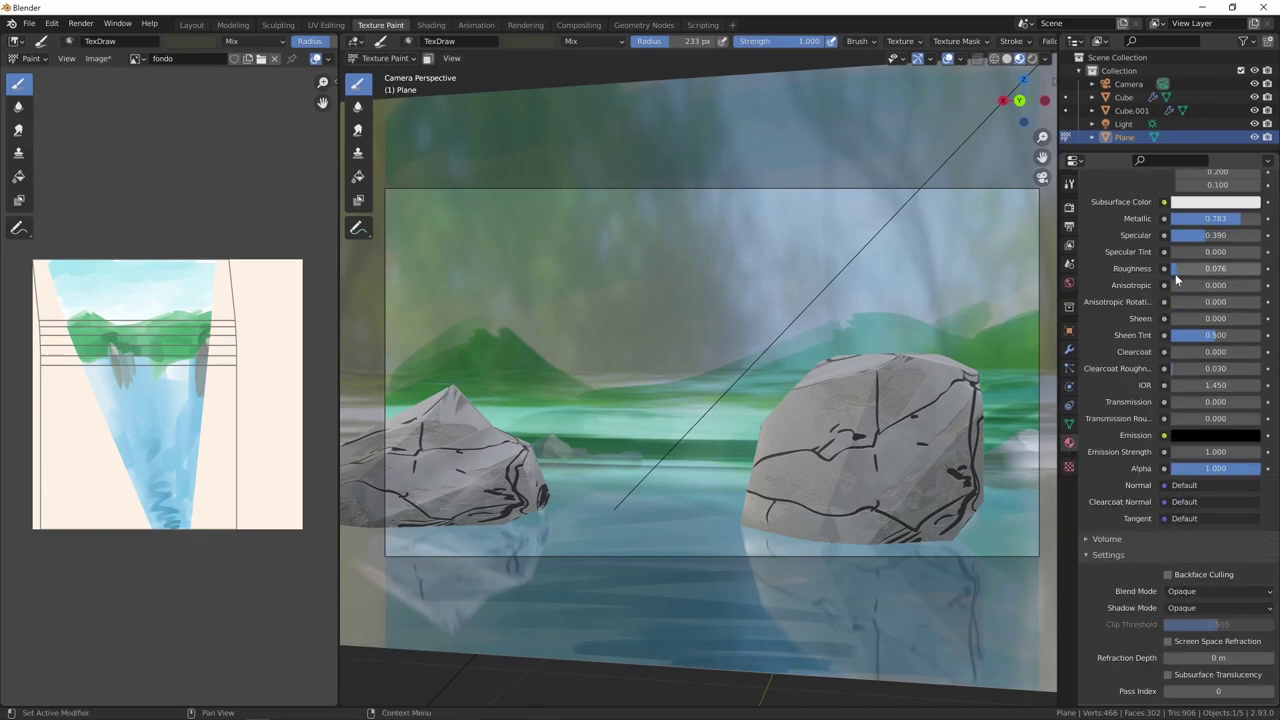
{"action": "left_click_drag", "start_coordinate": [1178, 269], "coordinate": [1212, 270]}
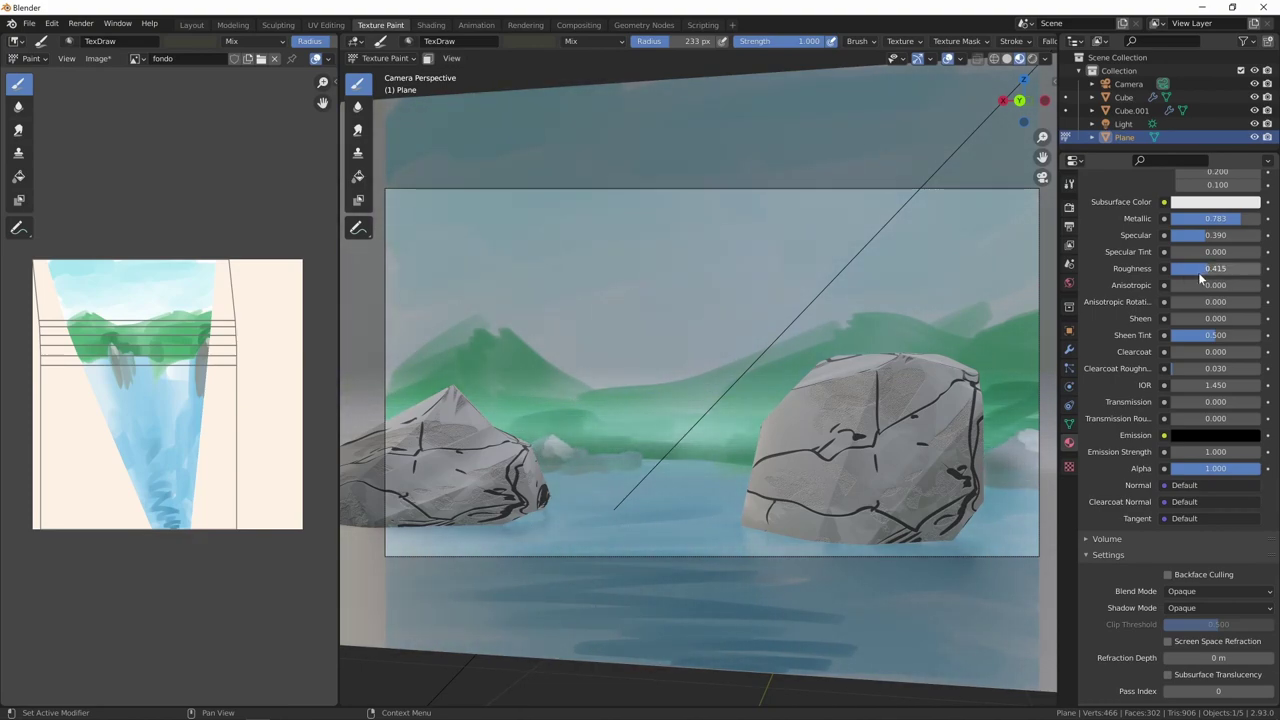
Step: Change the backdrop material's Surface shader from Principled BSDF to Emission
{"action": "scroll", "coordinate": [1149, 565], "scroll_direction": "up", "scroll_amount": 7}
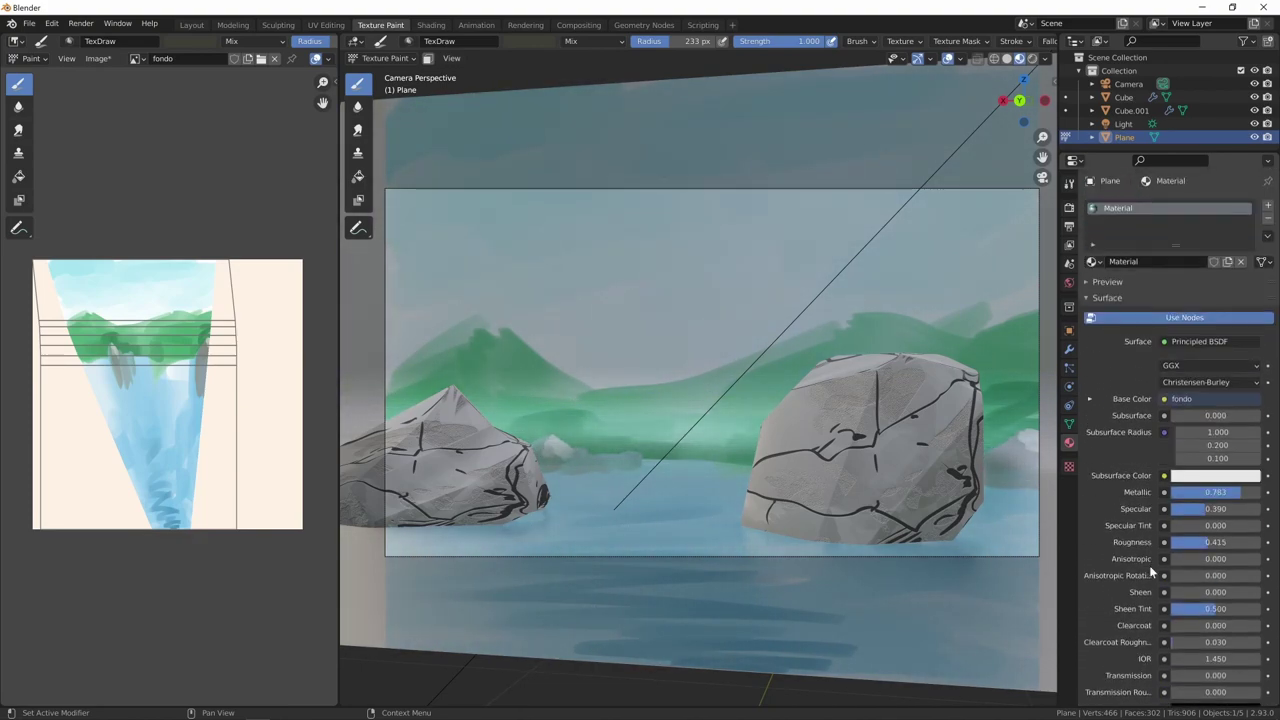
{"action": "left_click", "coordinate": [1206, 340]}
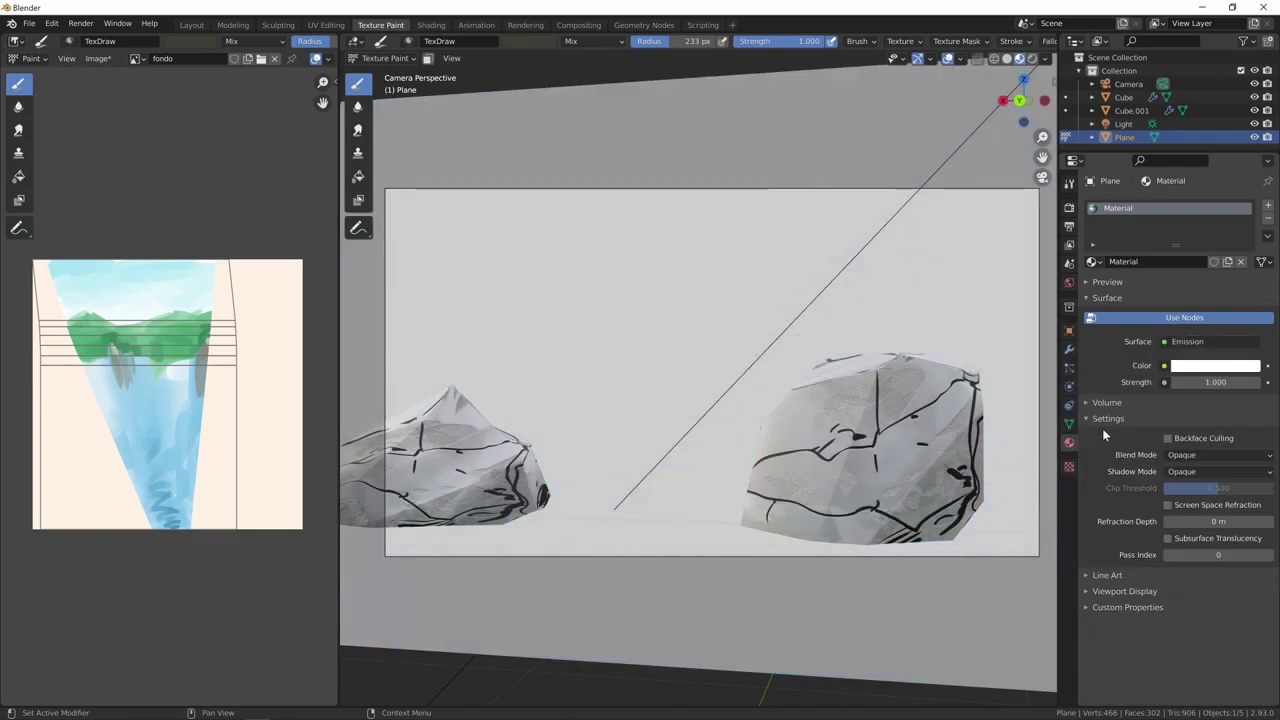
{"action": "left_click", "coordinate": [1164, 366]}
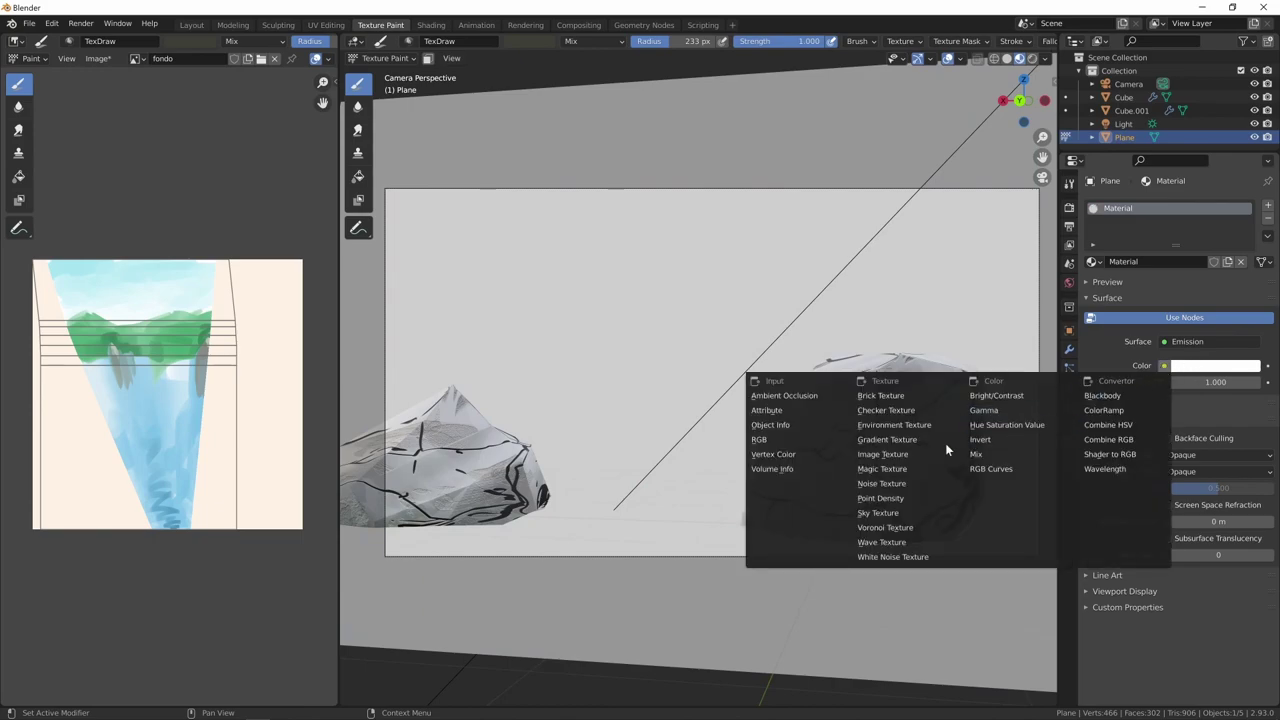
Step: Connect an Image Texture using the fondo image to the Emission Color
{"action": "left_click", "coordinate": [901, 459]}
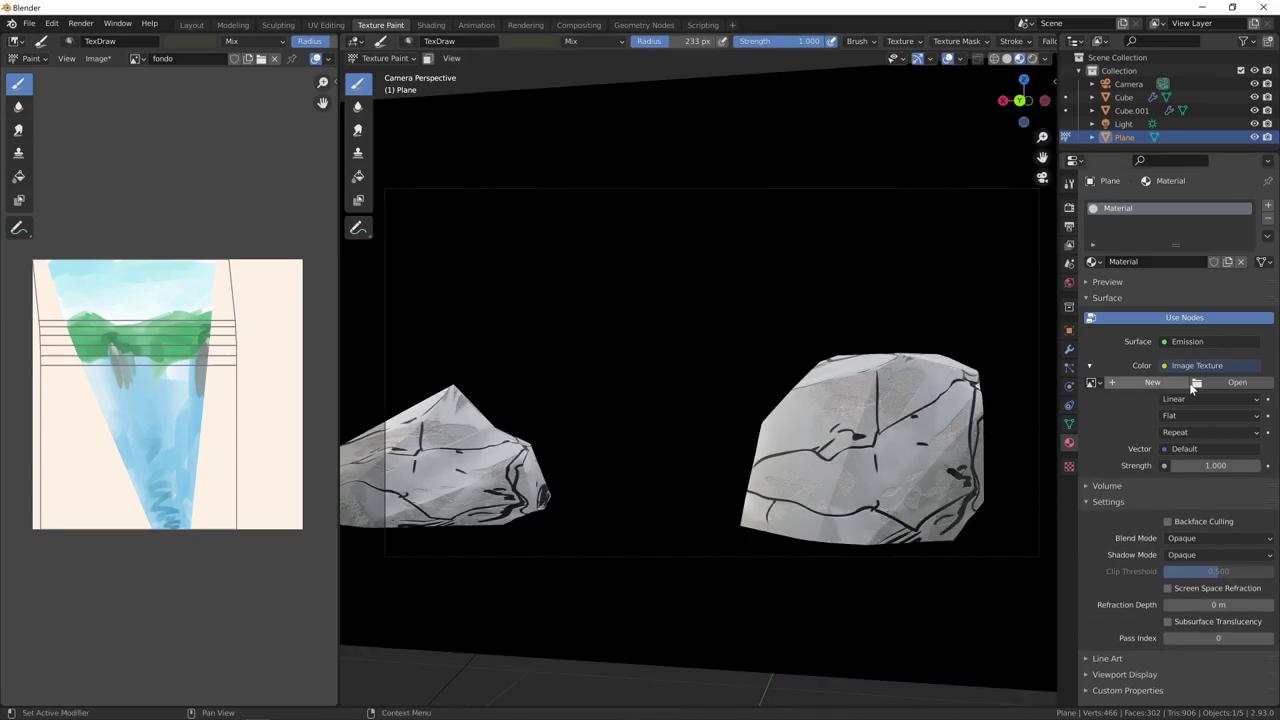
{"action": "left_click", "coordinate": [1092, 382]}
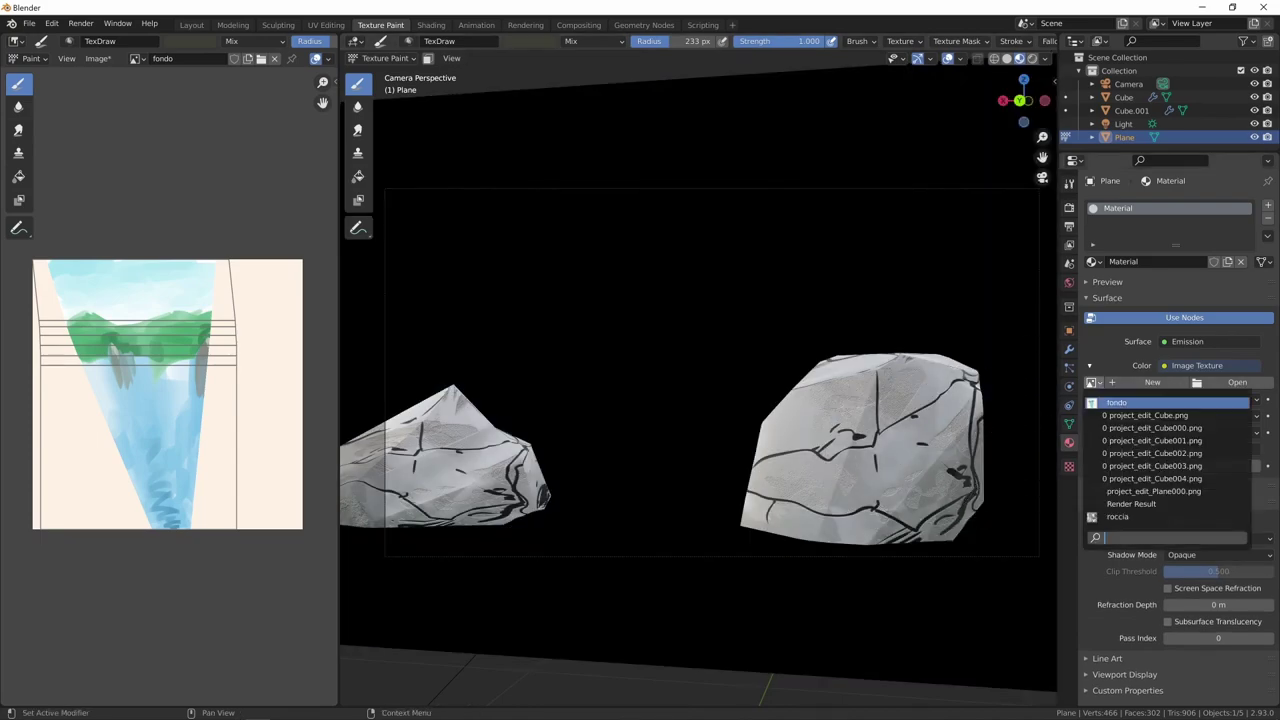
{"action": "left_click", "coordinate": [1119, 402]}
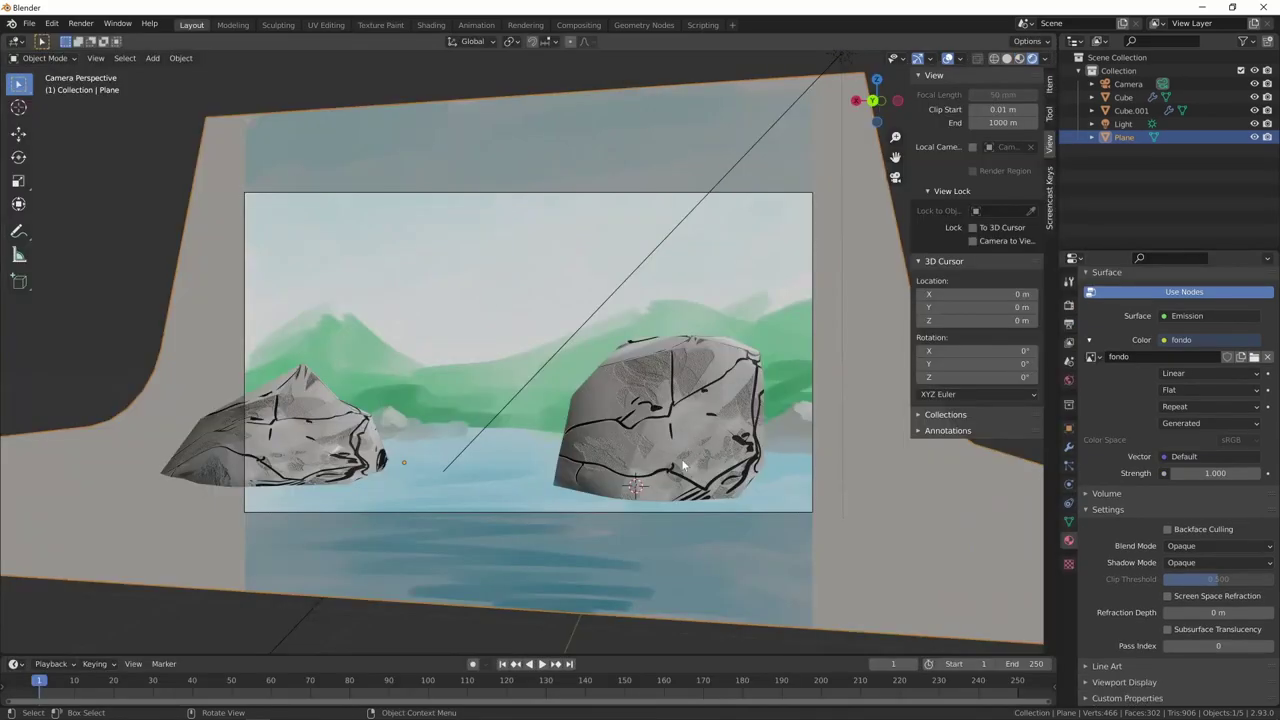
Step: Orbit around the rocks to inspect the emissive backdrop, ending in the Texture Paint workspace
{"action": "left_click", "coordinate": [433, 25]}
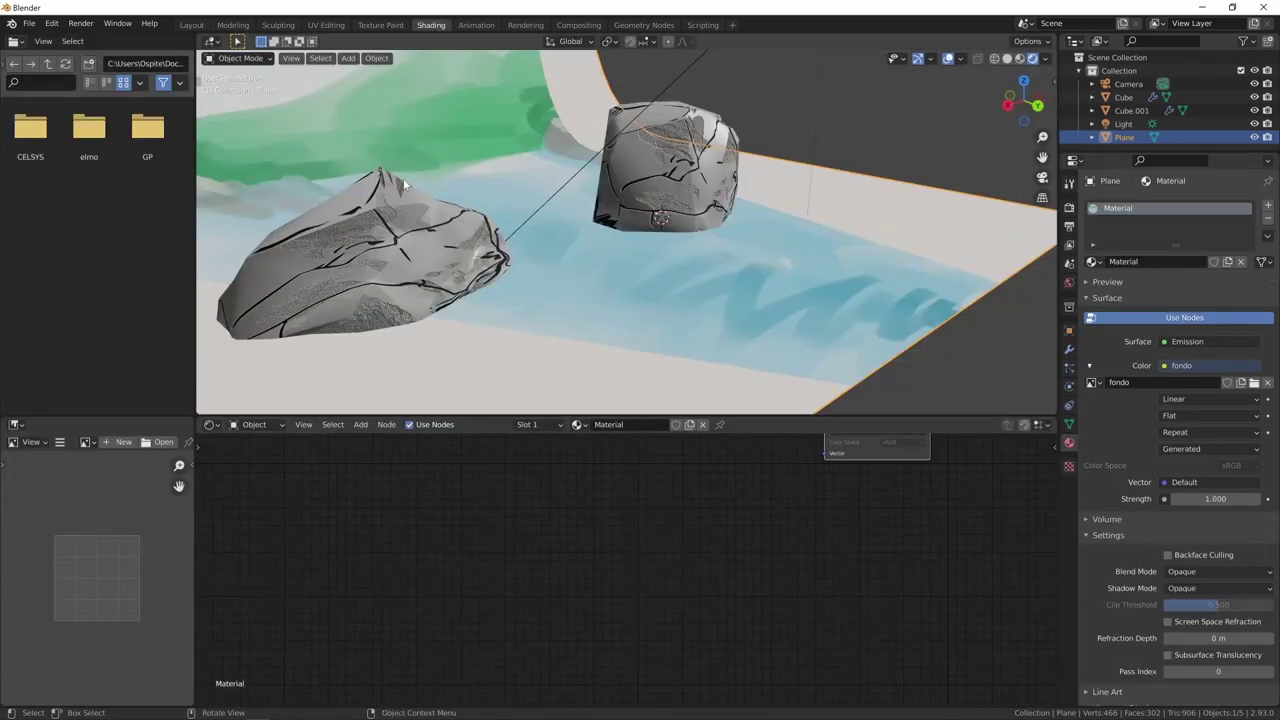
{"action": "left_click", "coordinate": [380, 25]}
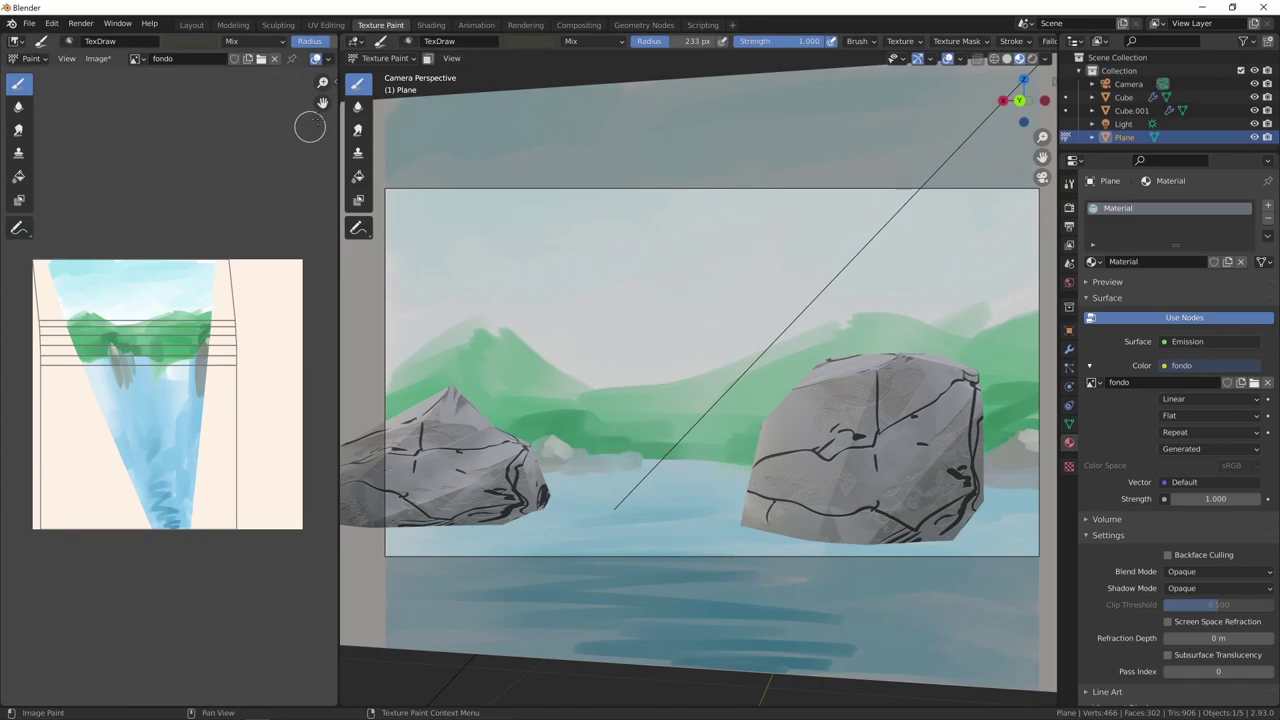
{"action": "left_click", "coordinate": [191, 24]}
{"action": "mouse_move", "coordinate": [608, 471]}
{"action": "middle_mouse_down"}
{"action": "mouse_move", "coordinate": [590, 484]}
{"action": "mouse_move", "coordinate": [568, 465]}
{"action": "mouse_move", "coordinate": [591, 471]}
{"action": "mouse_move", "coordinate": [570, 469]}
{"action": "mouse_move", "coordinate": [565, 504]}
{"action": "mouse_move", "coordinate": [628, 470]}
{"action": "middle_mouse_up"}
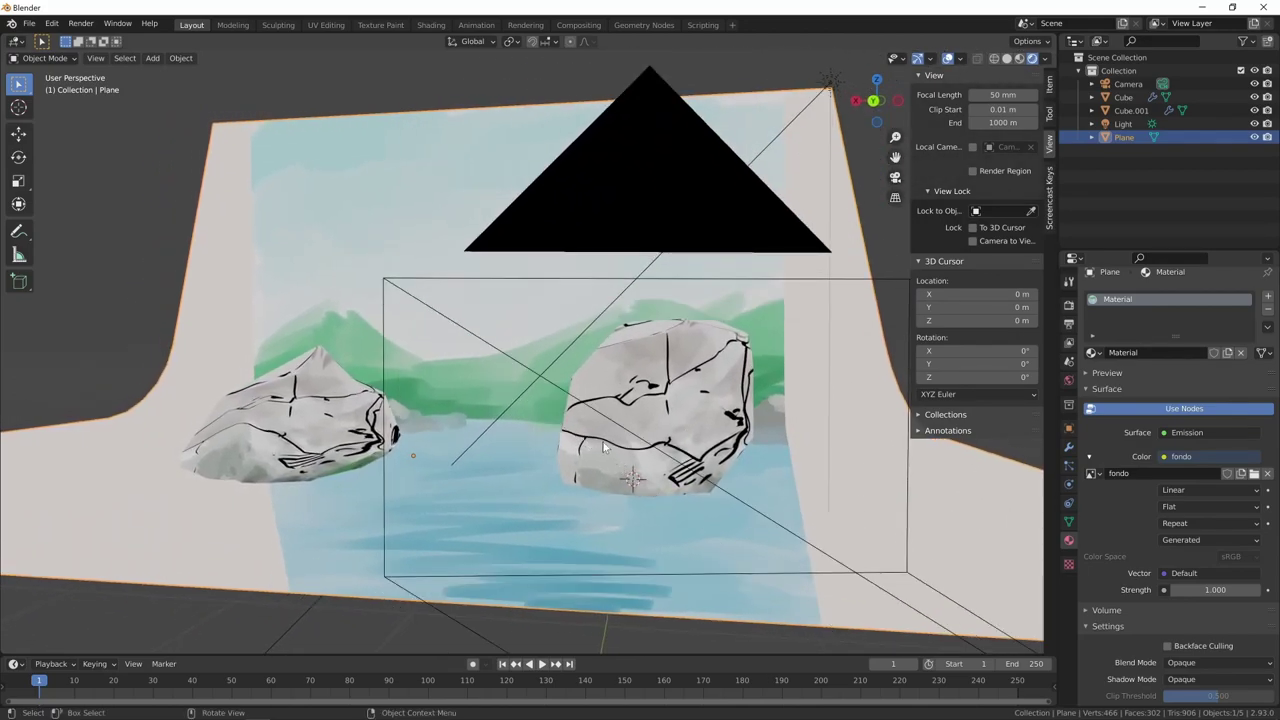
{"action": "left_click", "coordinate": [434, 28]}
{"action": "left_click", "coordinate": [381, 25]}
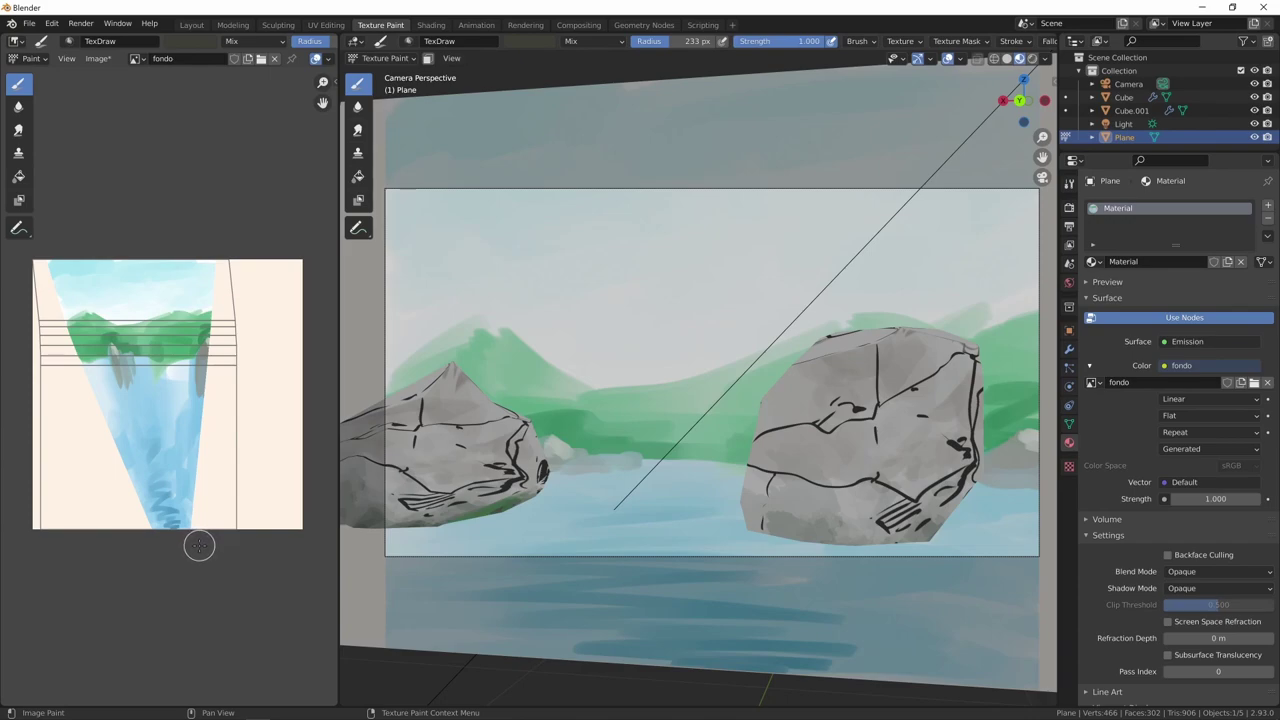
Step: Save the fondo image to disk as fondo.png
{"action": "left_click", "coordinate": [137, 59]}
{"action": "key", "text": "Up"}
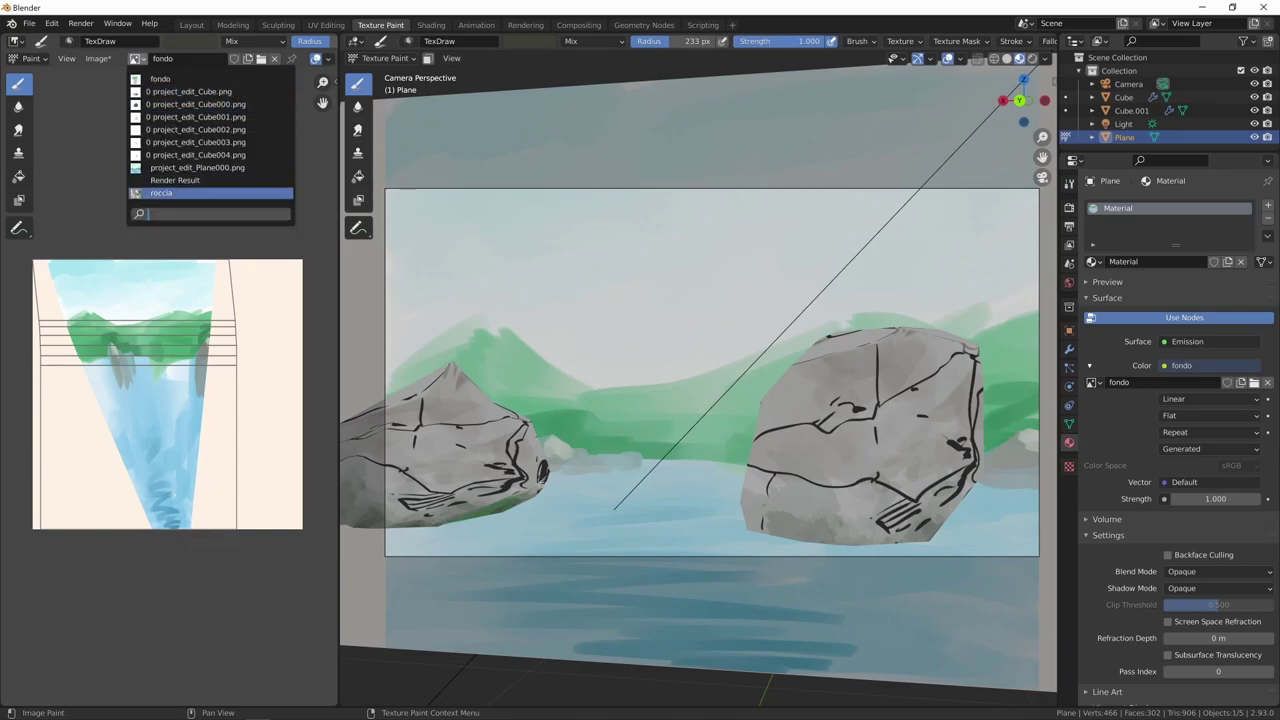
{"action": "left_click", "coordinate": [148, 79]}
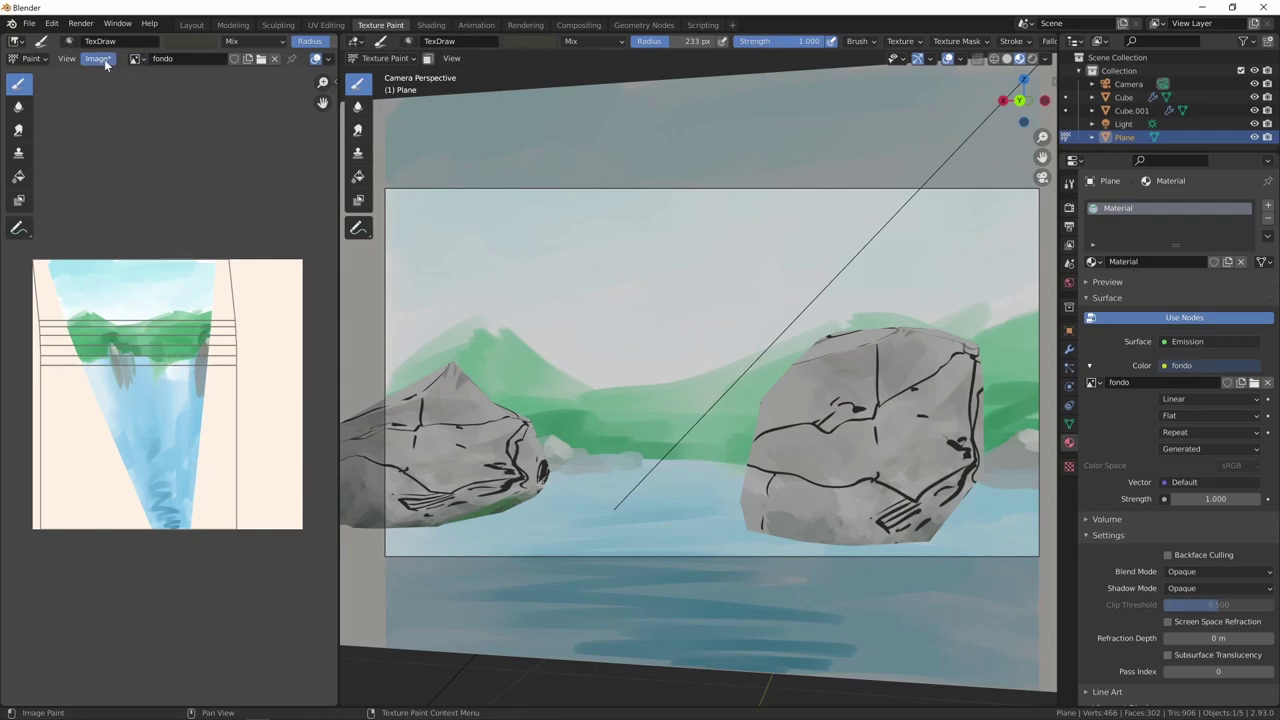
{"action": "left_click", "coordinate": [108, 62]}
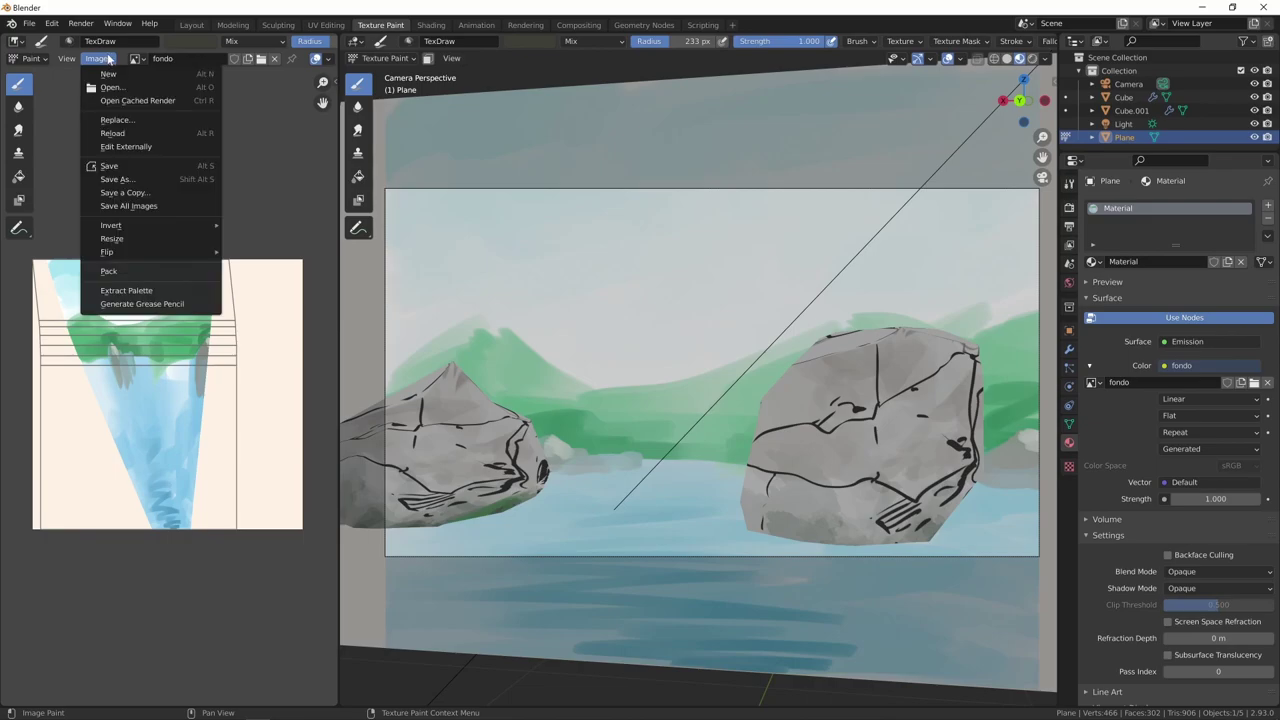
{"action": "left_click", "coordinate": [172, 170]}
{"action": "left_click", "coordinate": [950, 657]}
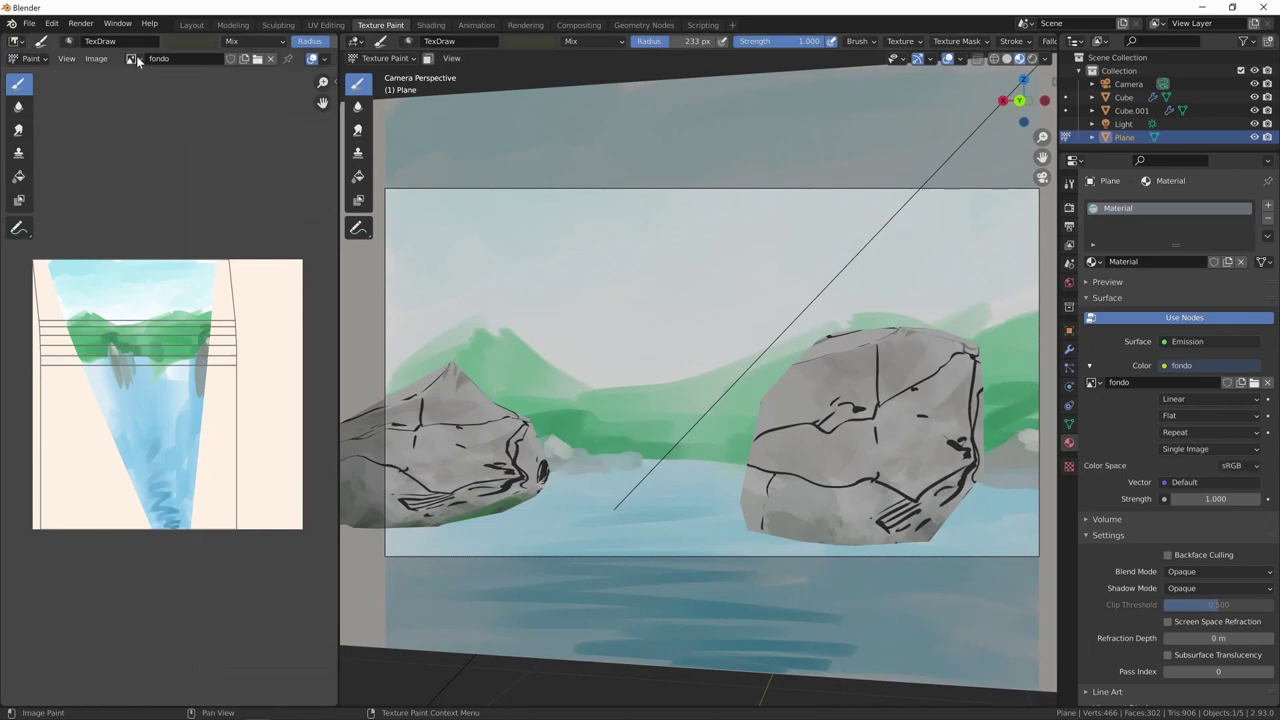
Step: Show the roccia rock texture and save it with Alt+S
{"action": "left_click", "coordinate": [133, 59]}
{"action": "left_click", "coordinate": [162, 193]}
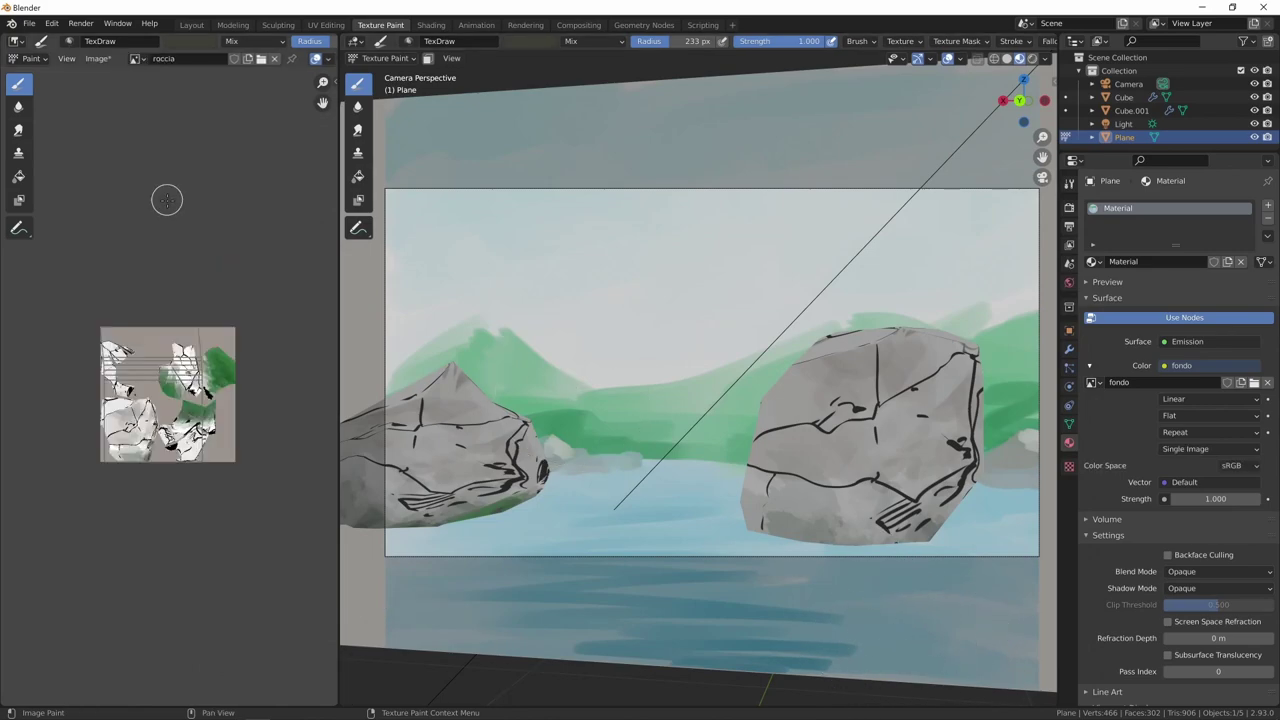
{"action": "left_click", "coordinate": [105, 59]}
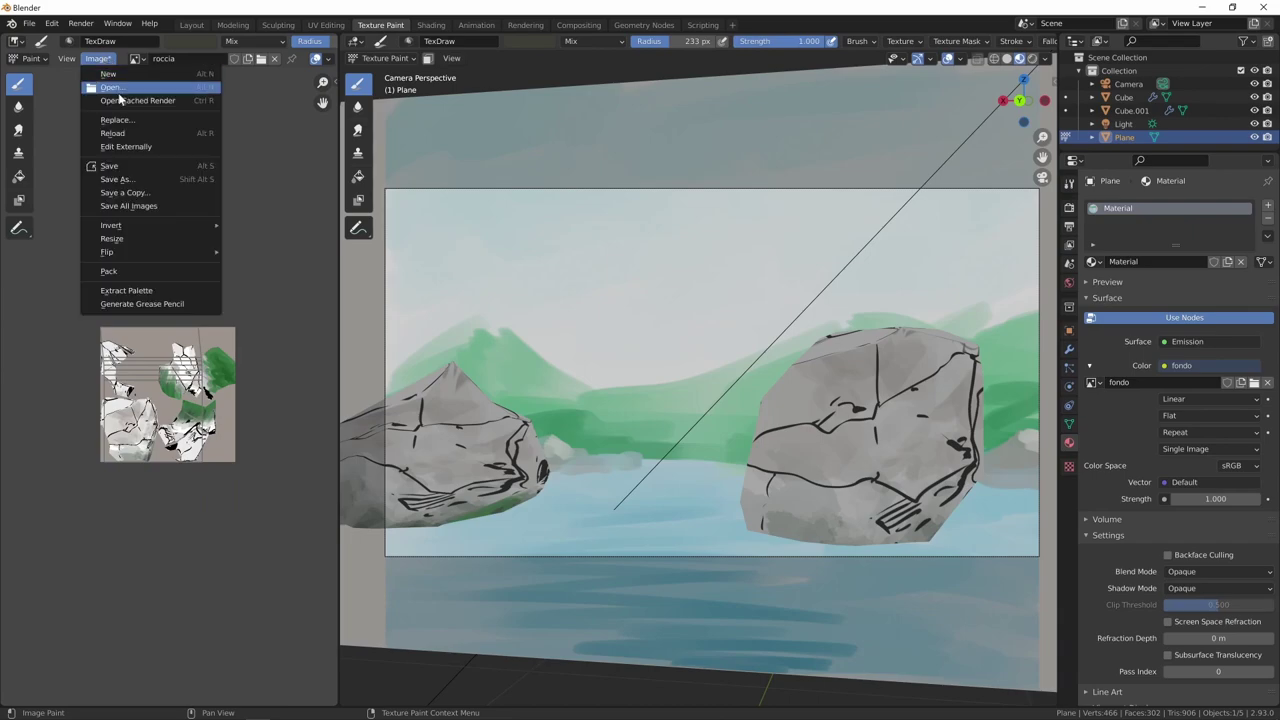
{"action": "left_click", "coordinate": [160, 174]}
{"action": "key", "text": "alt+s"}
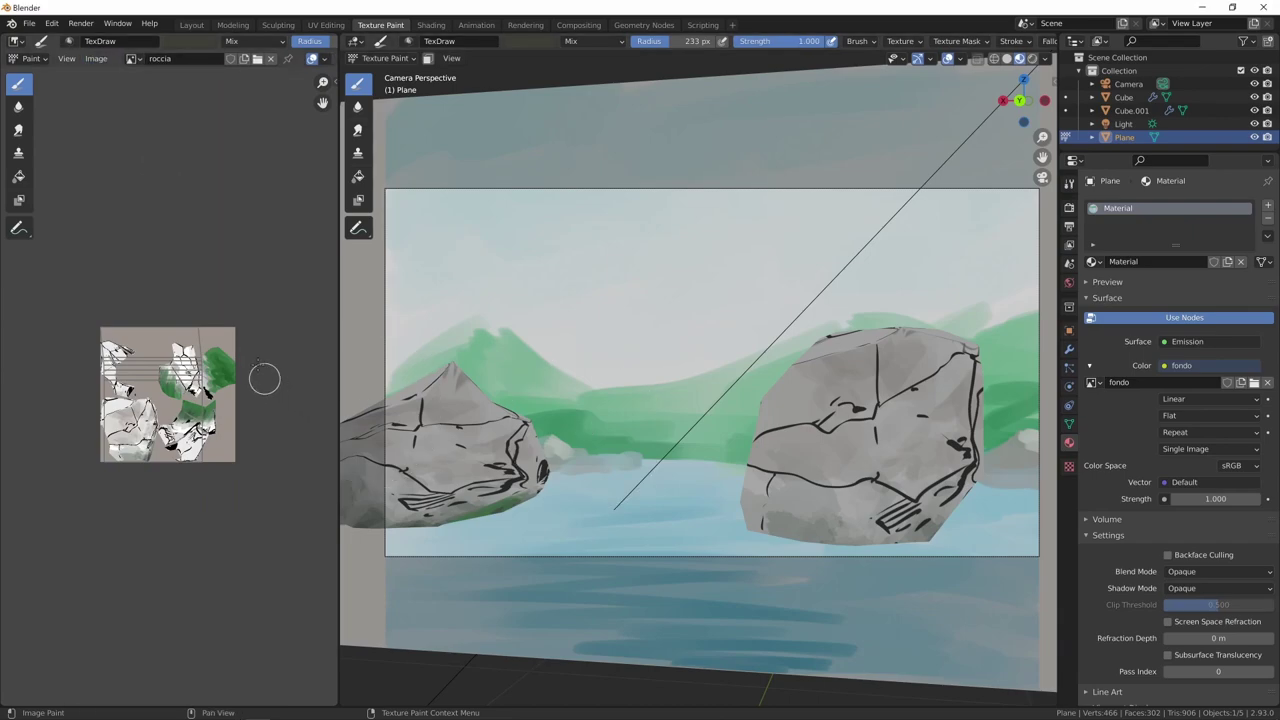
{"action": "scroll", "coordinate": [200, 425], "scroll_direction": "up", "scroll_amount": 1}
{"action": "scroll", "coordinate": [230, 390], "scroll_direction": "up", "scroll_amount": 1}
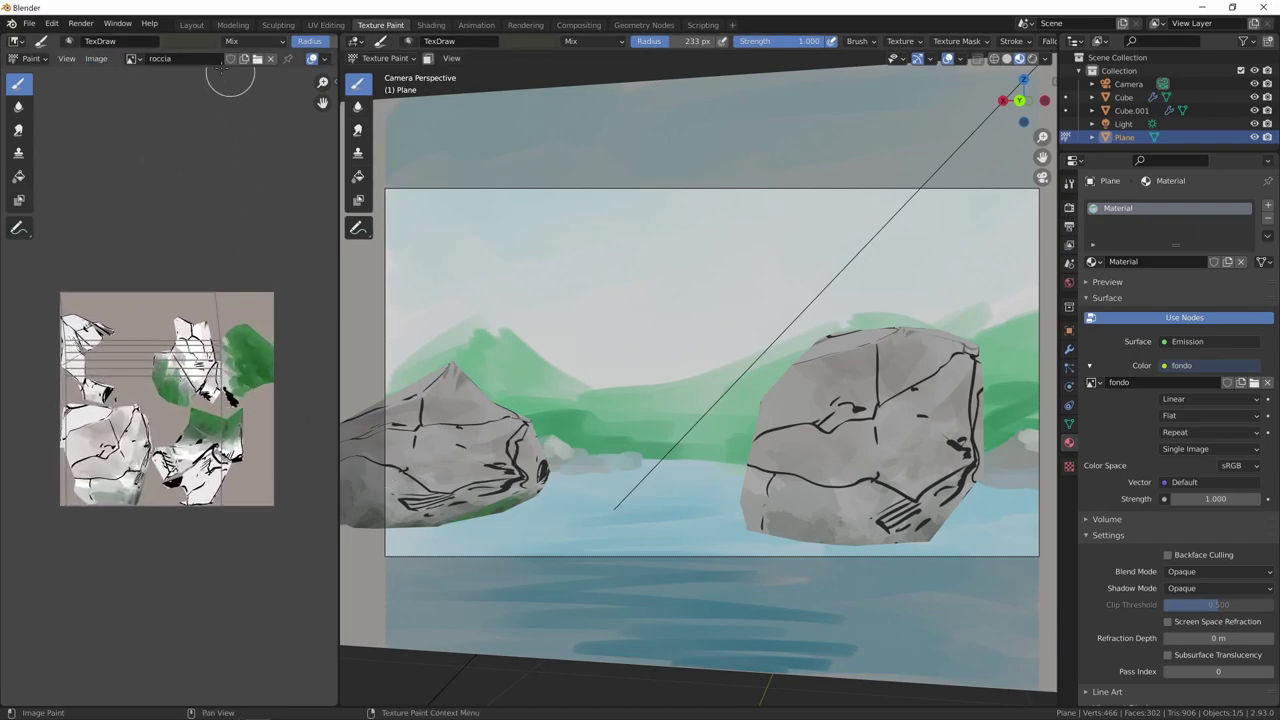
Step: Show the fondo backdrop image again in the Image Editor
{"action": "left_click", "coordinate": [132, 58]}
{"action": "left_click", "coordinate": [210, 89]}
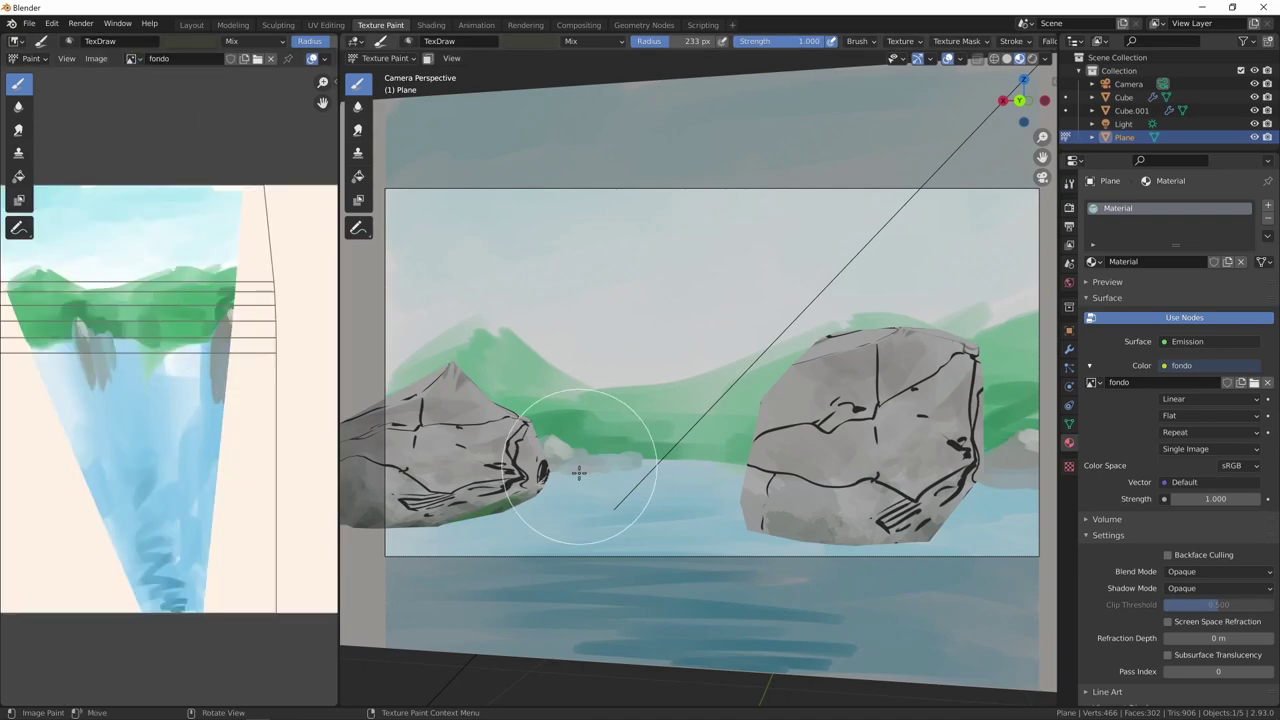
{"action": "key", "text": "alt+Tab"}
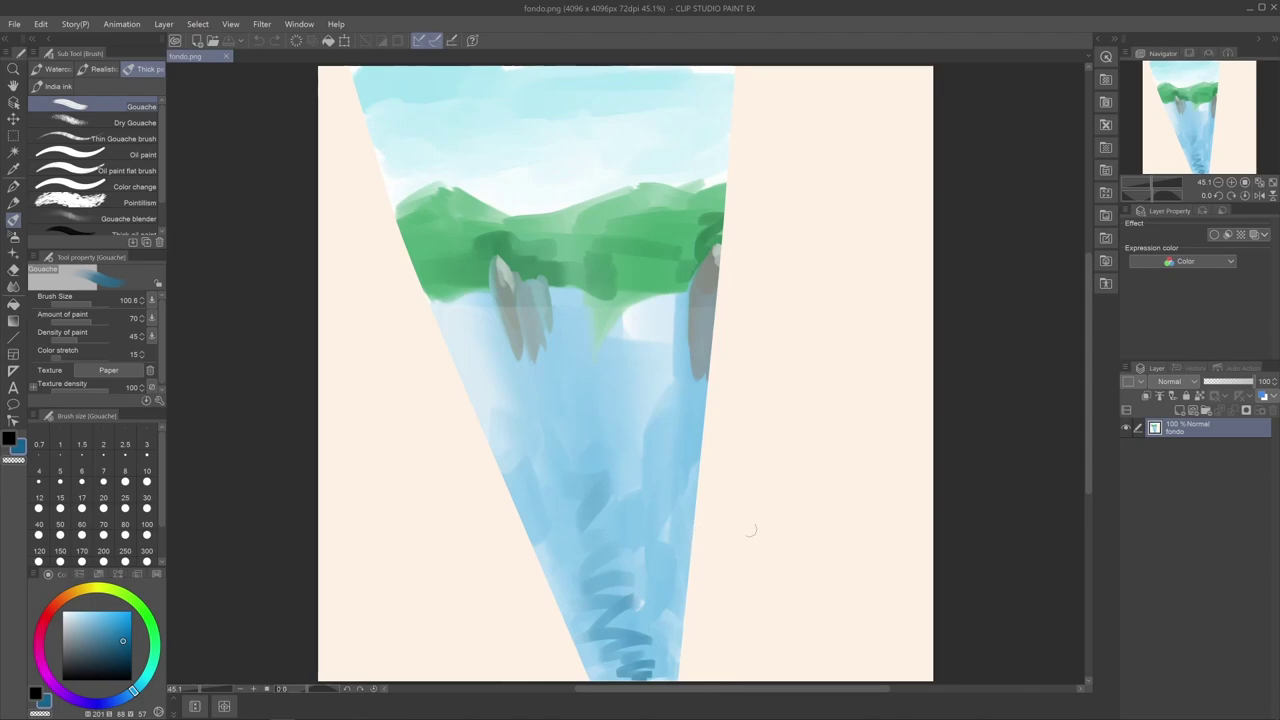
Step: With a large hard airbrush, spray light blue to widen the water and add a grey rock blob
{"action": "key", "text": "b"}
{"action": "left_click", "coordinate": [699, 416], "text": "alt"}
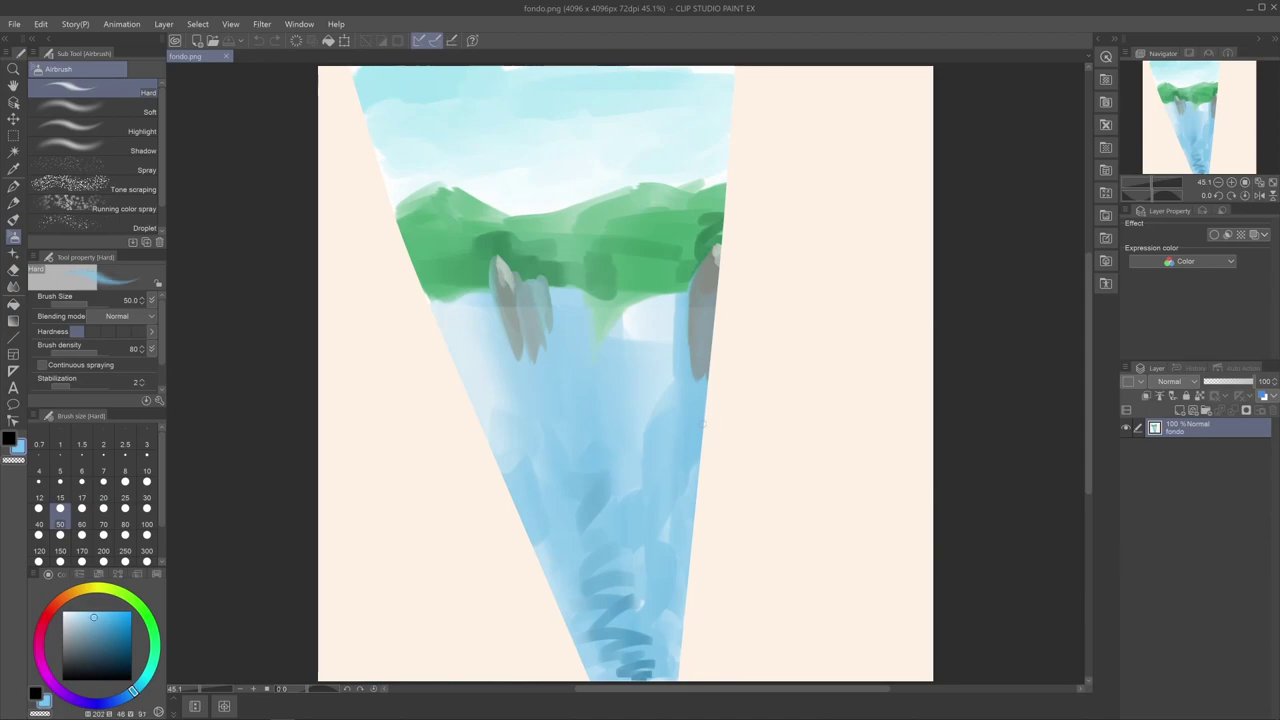
{"action": "mouse_move", "coordinate": [703, 420]}
{"action": "left_mouse_down"}
{"action": "mouse_move", "coordinate": [720, 540]}
{"action": "mouse_move", "coordinate": [780, 640]}
{"action": "left_mouse_up"}
{"action": "left_click", "coordinate": [729, 286], "text": "alt"}
{"action": "left_click_drag", "start_coordinate": [729, 286], "coordinate": [850, 300]}
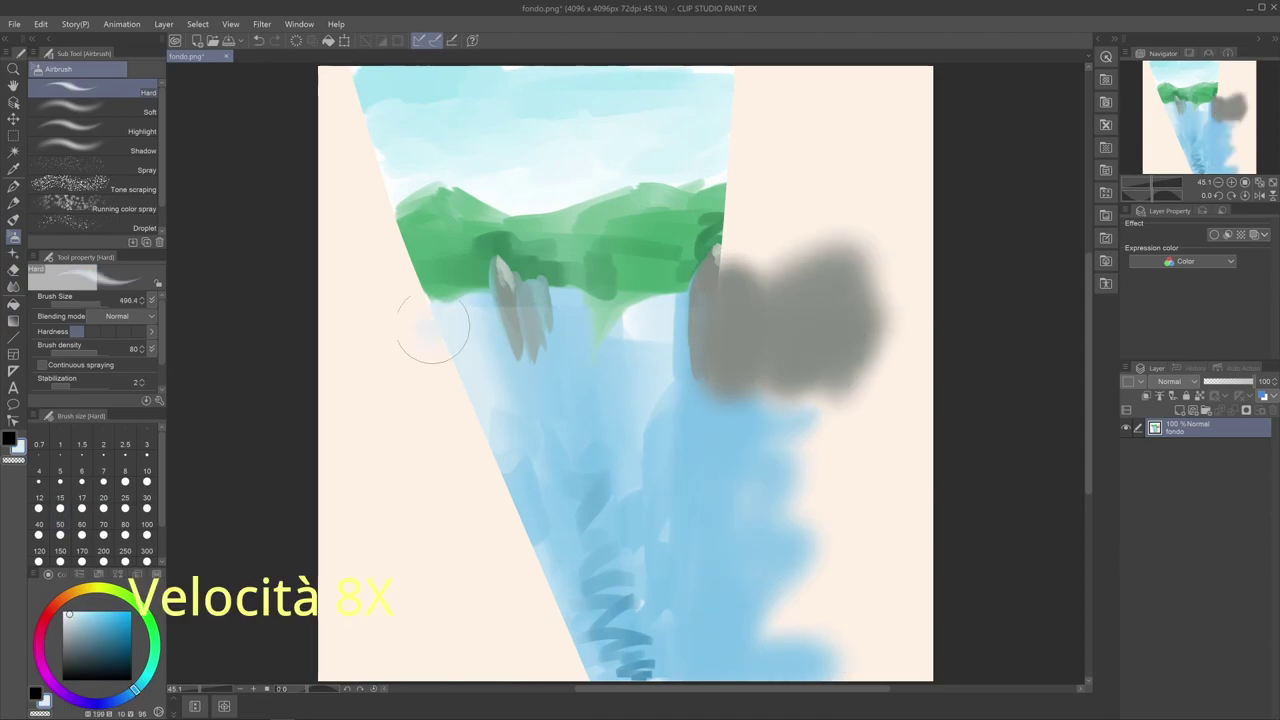
{"action": "left_click", "coordinate": [429, 329], "text": "alt"}
{"action": "mouse_move", "coordinate": [429, 329]}
{"action": "left_mouse_down"}
{"action": "mouse_move", "coordinate": [537, 610]}
{"action": "mouse_move", "coordinate": [400, 330]}
{"action": "left_mouse_up"}
Step: With the gouache brush, paint green hills and blue water down the left side and near the waterfall
{"action": "left_click", "coordinate": [420, 240], "text": "alt"}
{"action": "left_click", "coordinate": [12, 205]}
{"action": "left_click_drag", "start_coordinate": [420, 240], "coordinate": [325, 255]}
{"action": "left_click", "coordinate": [343, 329], "text": "alt"}
{"action": "left_click_drag", "start_coordinate": [343, 329], "coordinate": [340, 660]}
{"action": "mouse_move", "coordinate": [620, 300]}
{"action": "left_mouse_down"}
{"action": "mouse_move", "coordinate": [729, 307]}
{"action": "mouse_move", "coordinate": [910, 395]}
{"action": "left_mouse_up"}
{"action": "left_click_drag", "start_coordinate": [800, 440], "coordinate": [860, 630]}
Step: Extend the green hills across the top, cover the peach sky with light blue, and save
{"action": "left_click", "coordinate": [650, 240], "text": "alt"}
{"action": "mouse_move", "coordinate": [710, 230]}
{"action": "left_mouse_down"}
{"action": "mouse_move", "coordinate": [890, 225]}
{"action": "mouse_move", "coordinate": [340, 225]}
{"action": "left_mouse_up"}
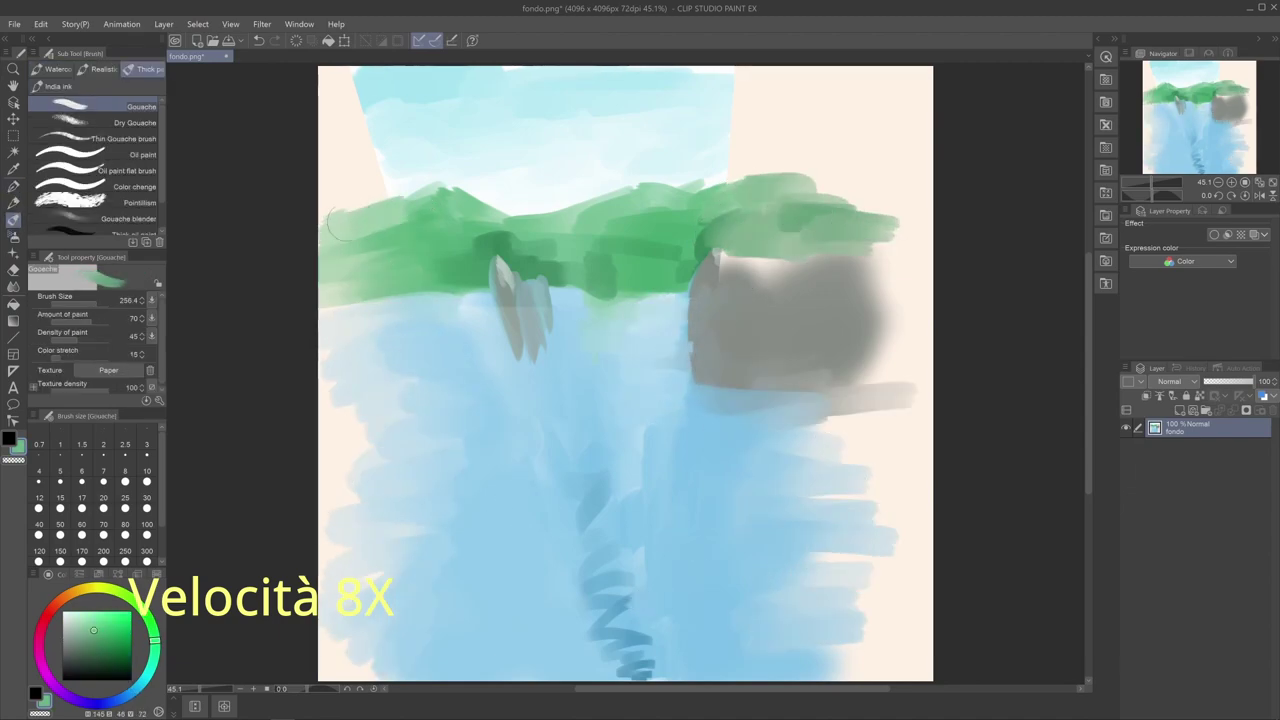
{"action": "left_click", "coordinate": [420, 110], "text": "alt"}
{"action": "left_click_drag", "start_coordinate": [330, 75], "coordinate": [375, 125]}
{"action": "left_click_drag", "start_coordinate": [710, 75], "coordinate": [840, 130]}
{"action": "left_click_drag", "start_coordinate": [730, 120], "coordinate": [880, 170]}
{"action": "key", "text": "ctrl+s"}
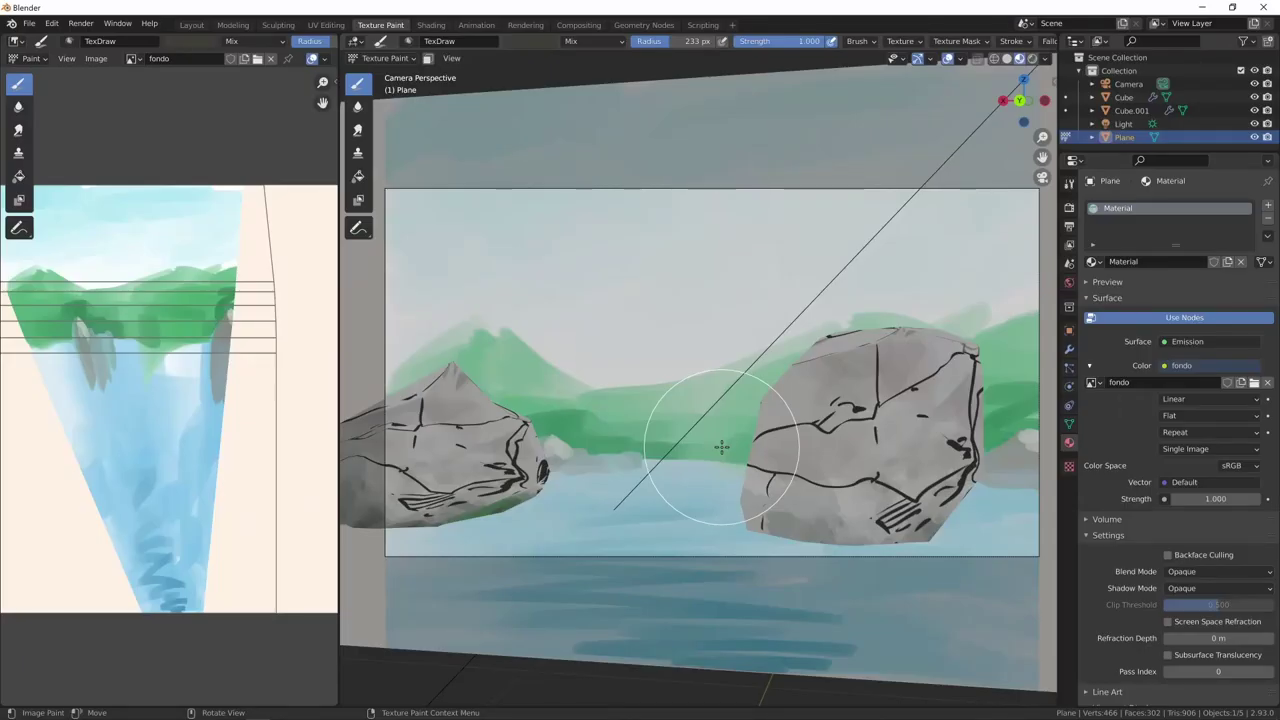
Step: Reload the fondo image so the backdrop plane displays the extended painting
{"action": "left_click", "coordinate": [97, 58]}
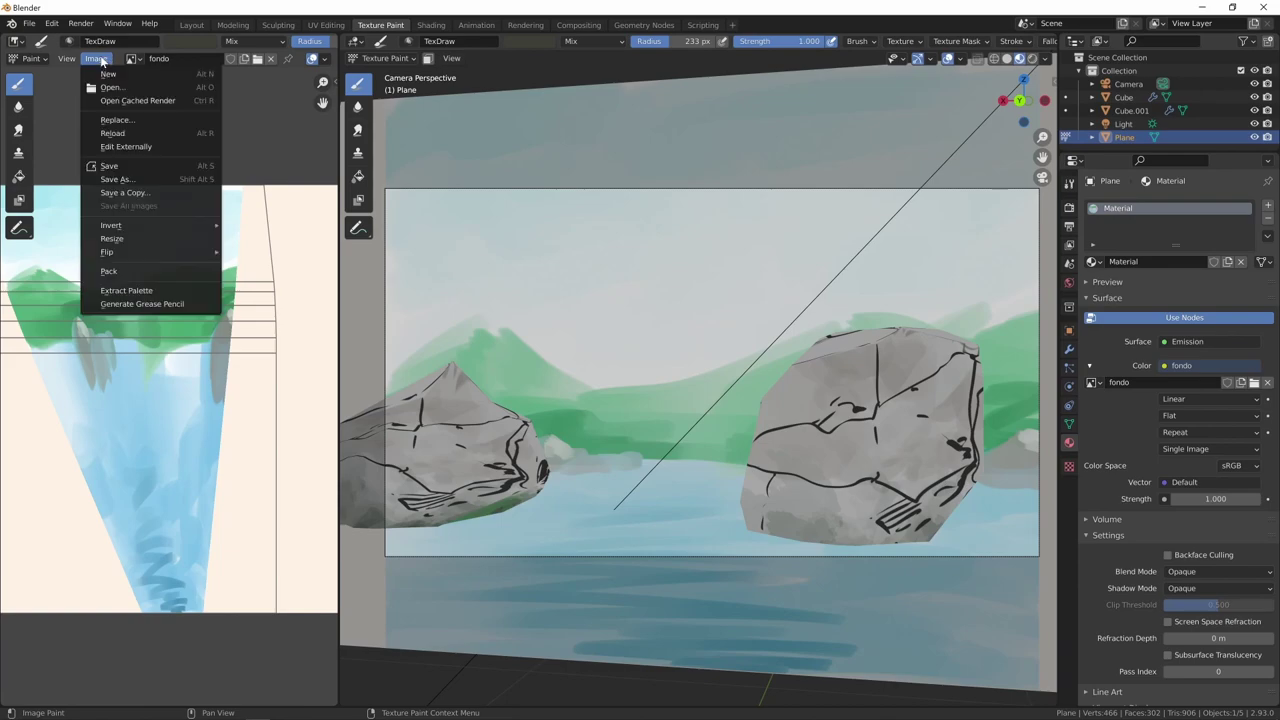
{"action": "left_click", "coordinate": [212, 133]}
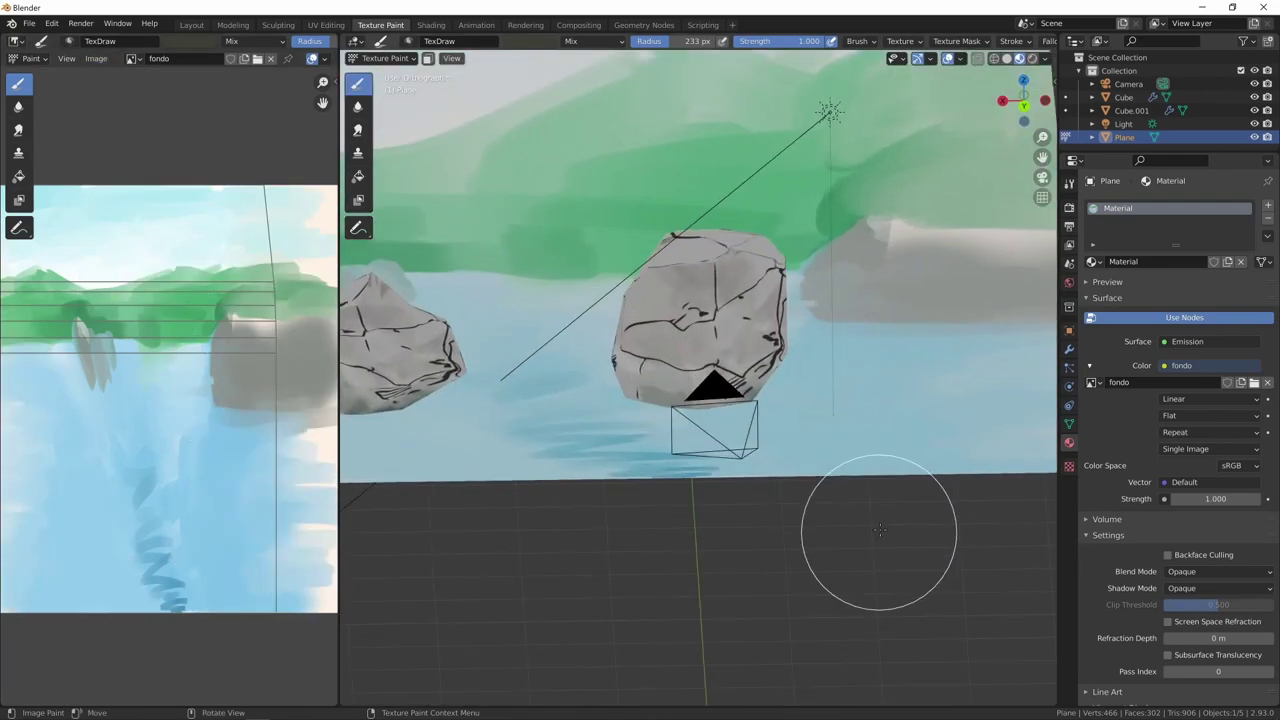
{"action": "mouse_move", "coordinate": [866, 543]}
{"action": "middle_mouse_down"}
{"action": "mouse_move", "coordinate": [880, 434]}
{"action": "mouse_move", "coordinate": [691, 486]}
{"action": "mouse_move", "coordinate": [929, 620]}
{"action": "mouse_move", "coordinate": [915, 593]}
{"action": "mouse_move", "coordinate": [931, 565]}
{"action": "mouse_move", "coordinate": [886, 594]}
{"action": "mouse_move", "coordinate": [937, 566]}
{"action": "mouse_move", "coordinate": [900, 560]}
{"action": "middle_mouse_up"}
Step: Return to perspective view and scale the selected rock down
{"action": "key", "text": "KP_5"}
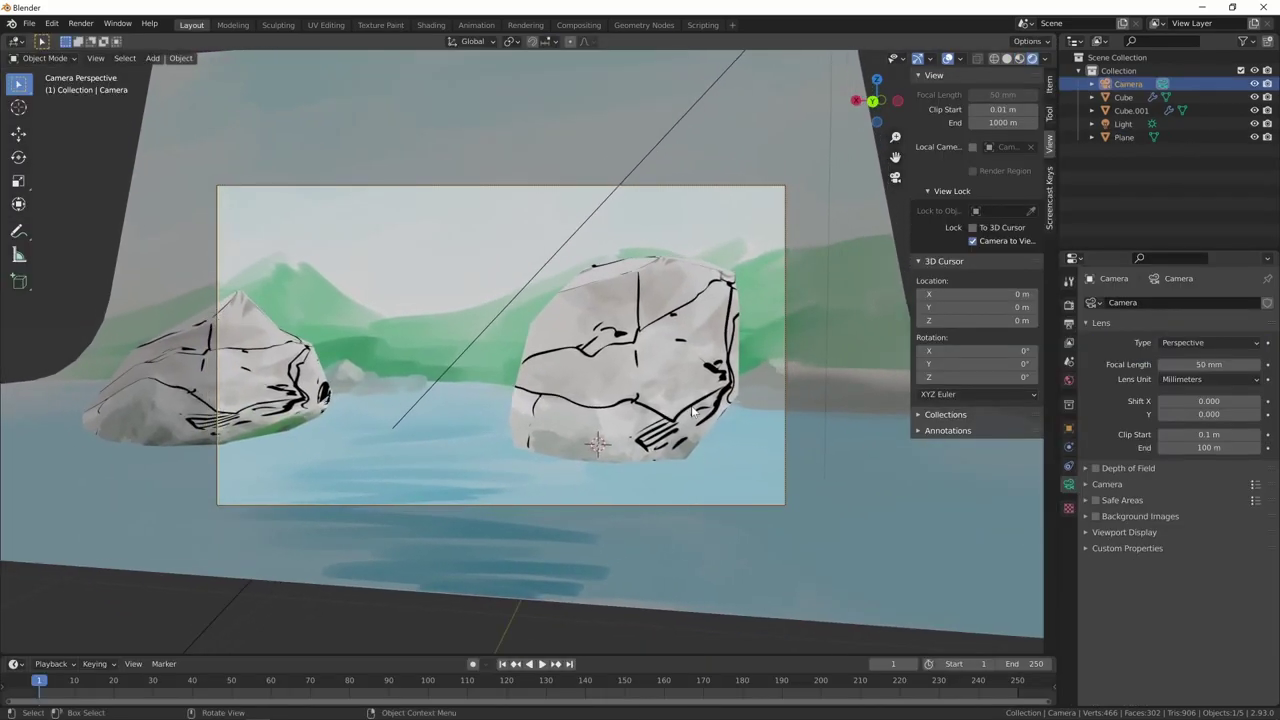
{"action": "key", "text": "s"}
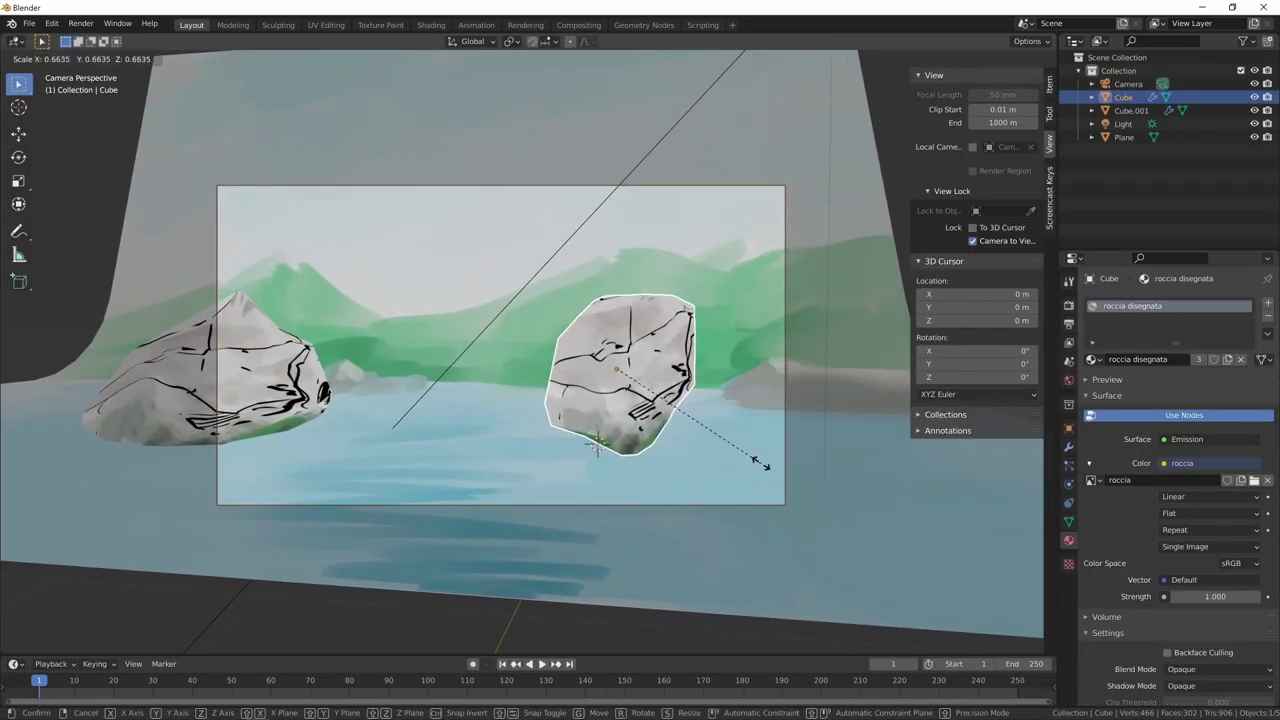
{"action": "left_click", "coordinate": [691, 426]}
{"action": "mouse_move", "coordinate": [684, 428]}
{"action": "middle_mouse_down"}
{"action": "mouse_move", "coordinate": [712, 433]}
{"action": "mouse_move", "coordinate": [716, 450]}
{"action": "mouse_move", "coordinate": [703, 447]}
{"action": "mouse_move", "coordinate": [720, 420]}
{"action": "middle_mouse_up"}
Step: Make linked copies of the rock, rotating one and placing two to the right
{"action": "key", "text": "shift+d"}
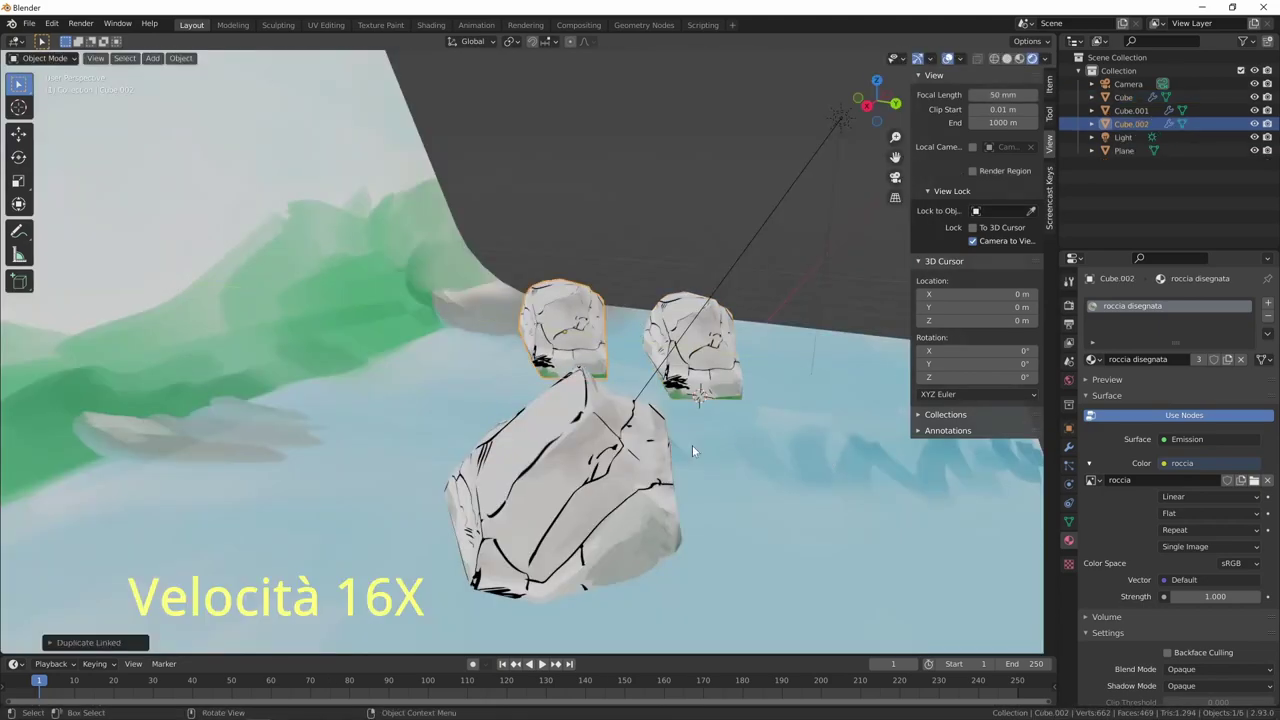
{"action": "key", "text": "r"}
{"action": "key", "text": "alt+d"}
{"action": "left_click", "coordinate": [871, 477]}
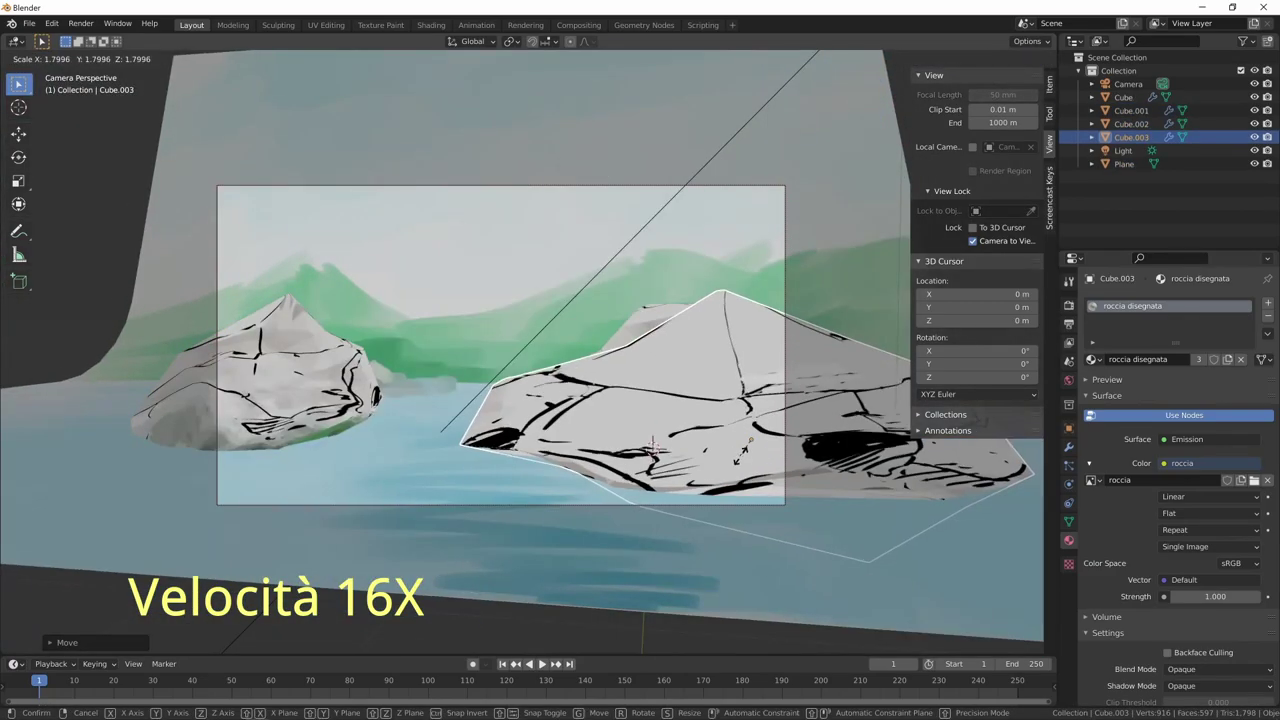
{"action": "key", "text": "alt+d"}
{"action": "left_click", "coordinate": [940, 540]}
Step: Drop another linked copy over the left rock, then select the right-hand rock Cube.004
{"action": "key", "text": "alt+d"}
{"action": "key", "text": "shift+z"}
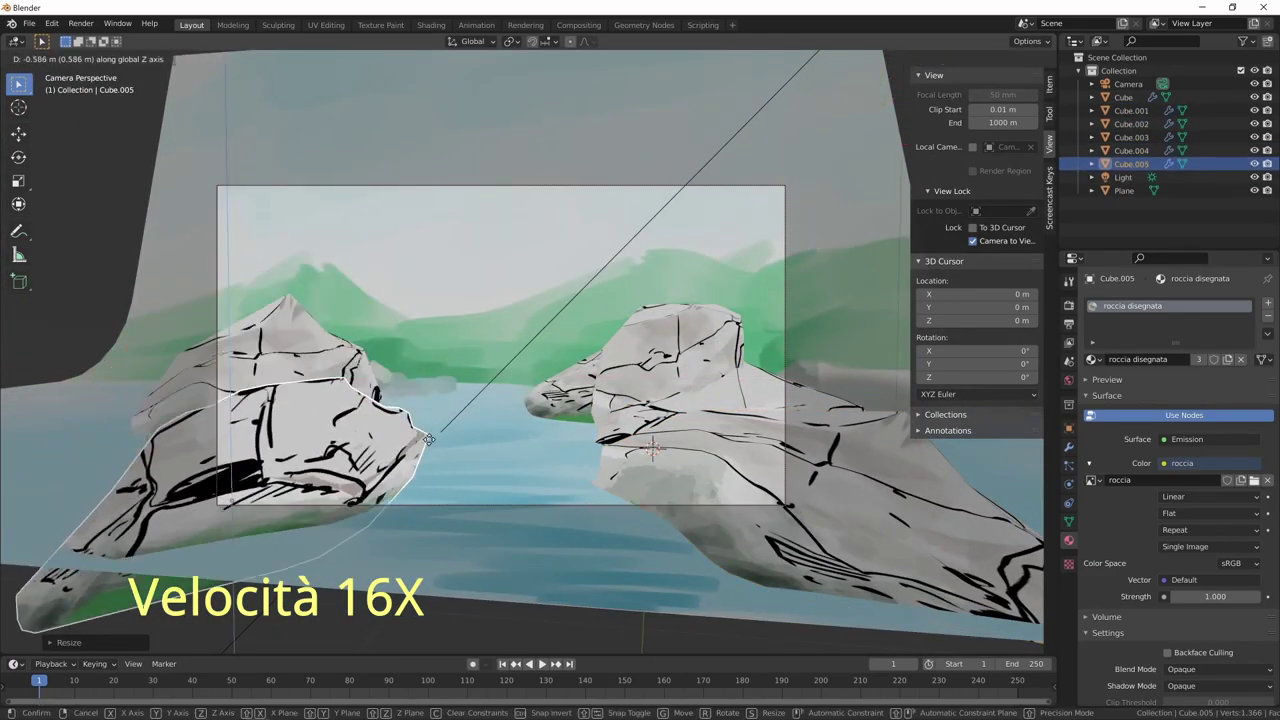
{"action": "left_click", "coordinate": [300, 470]}
{"action": "mouse_move", "coordinate": [700, 480]}
{"action": "middle_mouse_down"}
{"action": "mouse_move", "coordinate": [823, 509]}
{"action": "mouse_move", "coordinate": [757, 497]}
{"action": "mouse_move", "coordinate": [780, 500]}
{"action": "middle_mouse_up"}
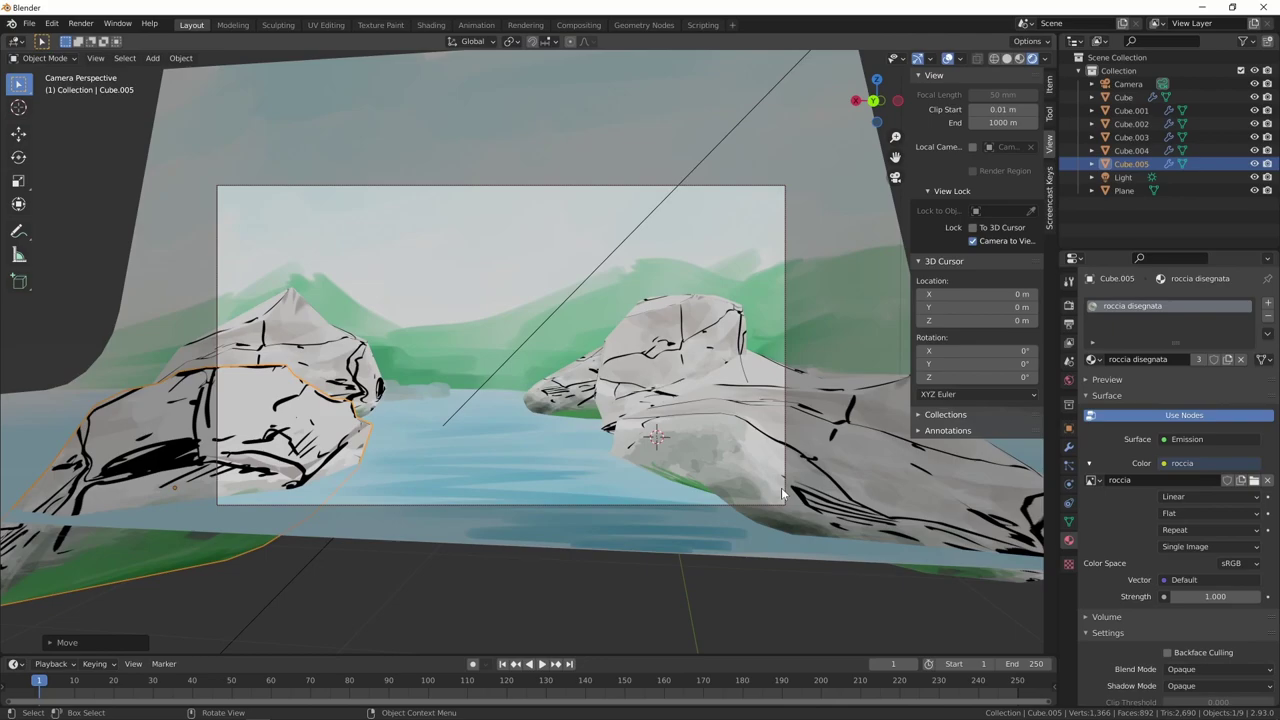
{"action": "middle_click_drag", "start_coordinate": [706, 480], "coordinate": [690, 487]}
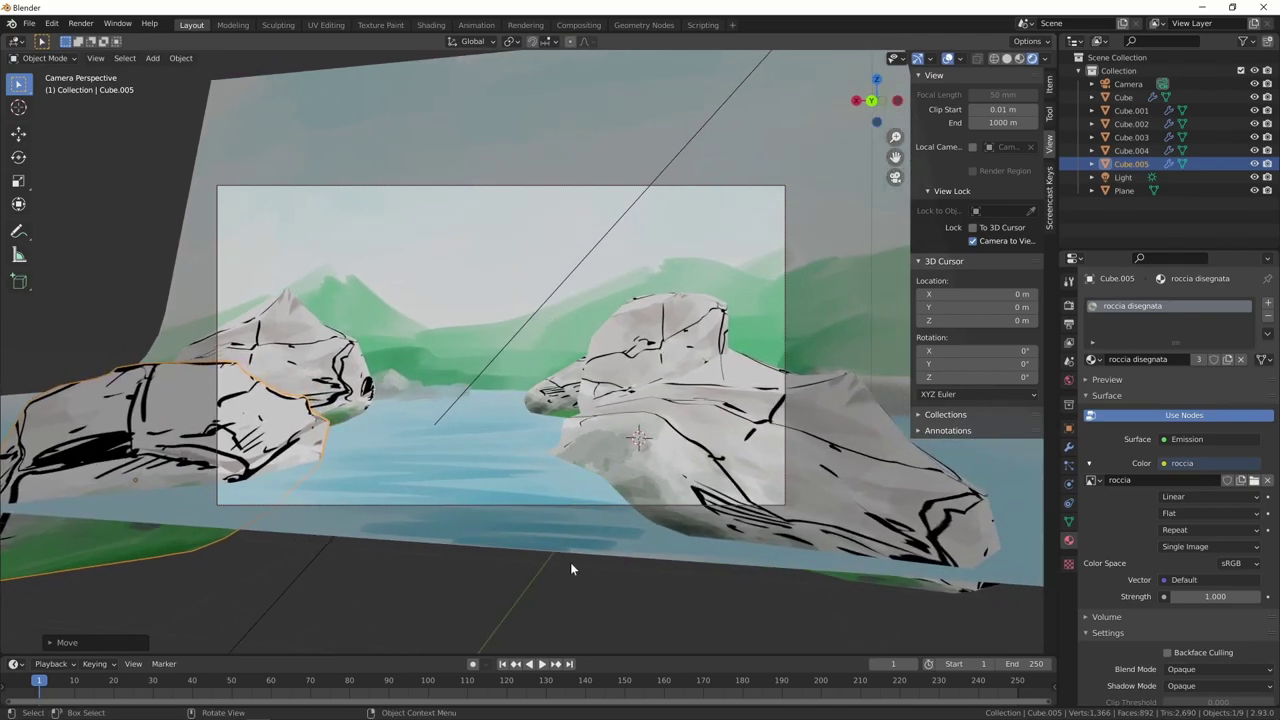
{"action": "left_click", "coordinate": [719, 468]}
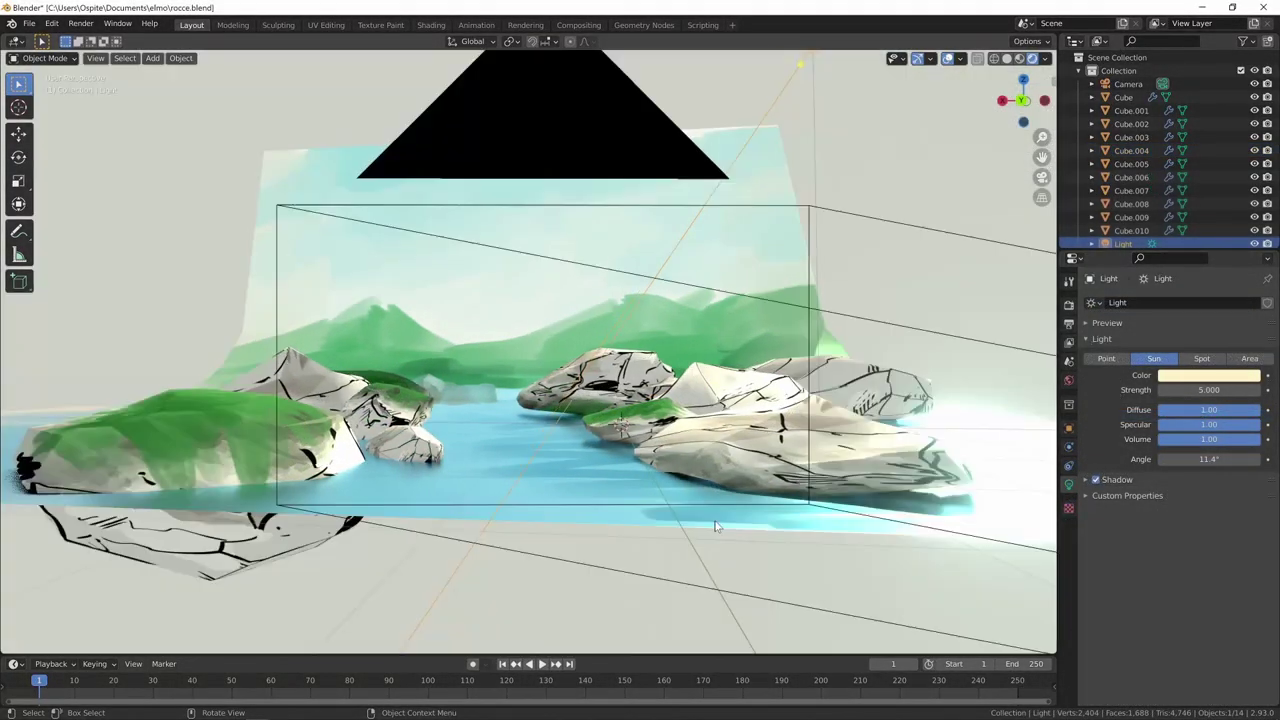
Step: Switch to the scene camera view and angle it on the rock cluster and lake
{"action": "mouse_move", "coordinate": [715, 527]}
{"action": "middle_mouse_down"}
{"action": "mouse_move", "coordinate": [717, 506]}
{"action": "mouse_move", "coordinate": [694, 514]}
{"action": "mouse_move", "coordinate": [700, 504]}
{"action": "mouse_move", "coordinate": [642, 548]}
{"action": "mouse_move", "coordinate": [684, 527]}
{"action": "mouse_move", "coordinate": [678, 487]}
{"action": "mouse_move", "coordinate": [701, 478]}
{"action": "middle_mouse_up"}
{"action": "key", "text": "KP_0"}
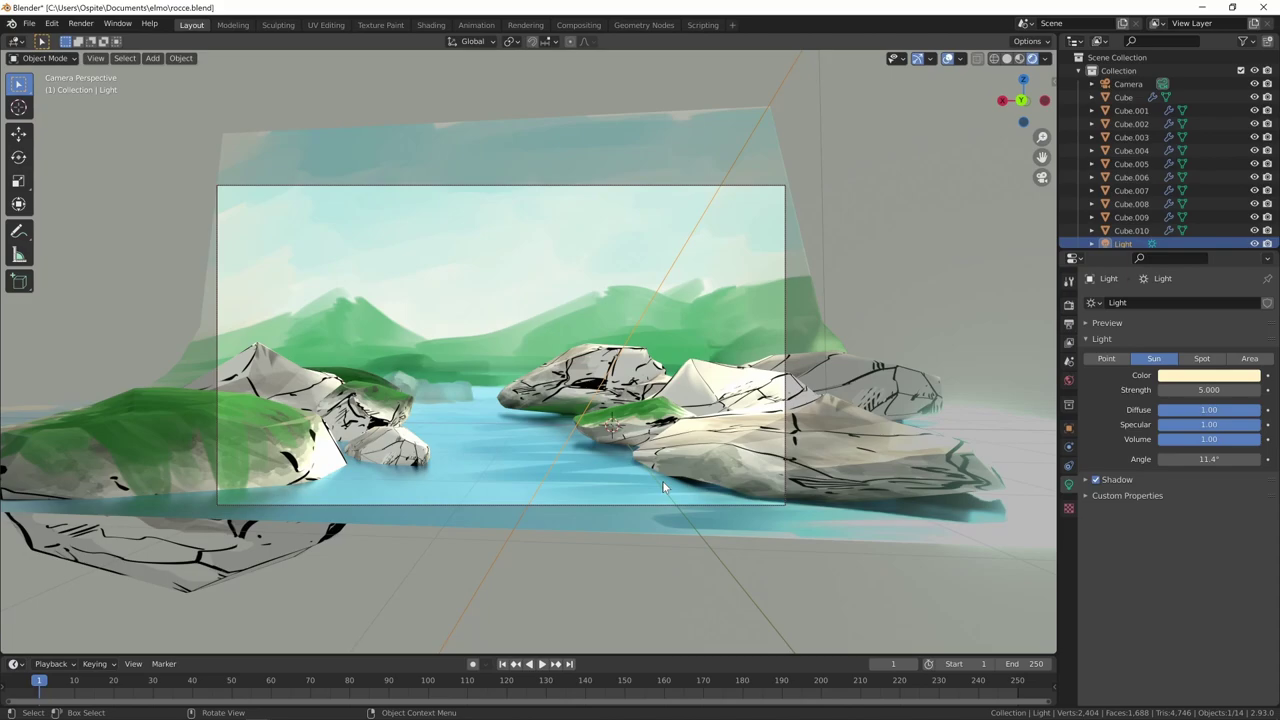
{"action": "mouse_move", "coordinate": [662, 482]}
{"action": "middle_mouse_down"}
{"action": "mouse_move", "coordinate": [704, 489]}
{"action": "mouse_move", "coordinate": [690, 514]}
{"action": "mouse_move", "coordinate": [702, 503]}
{"action": "middle_mouse_up"}
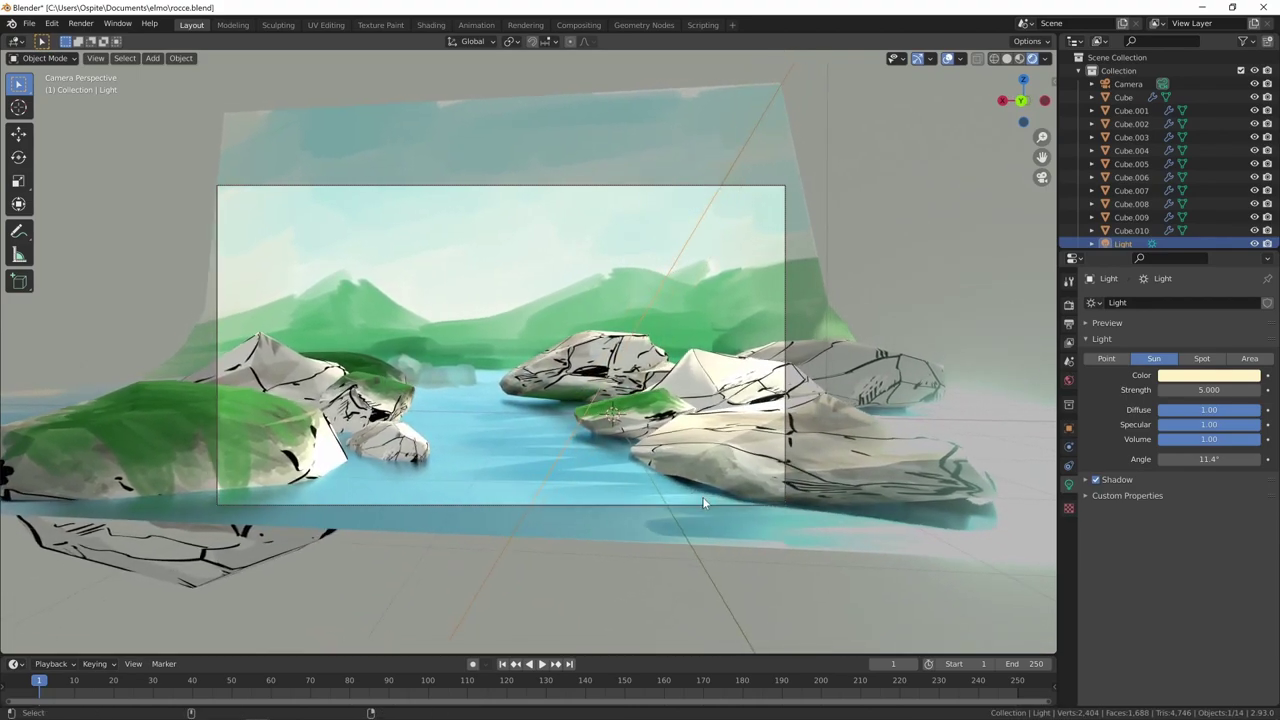